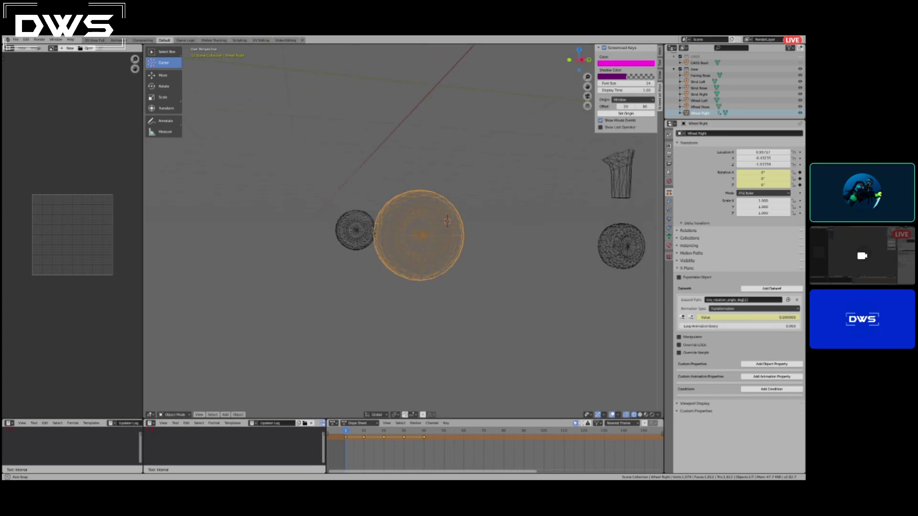
In the right orthographic view, enter Edit Mode and box-select the nose wheel's entire mesh.
{"action": "scroll", "coordinate": [418, 237], "scroll_direction": "down", "scroll_amount": 1}
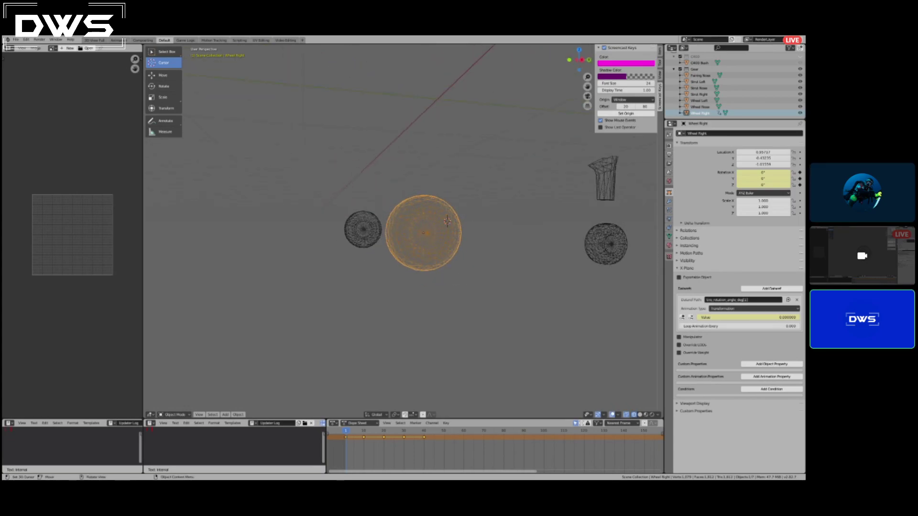
{"action": "middle_click_drag", "start_coordinate": [447, 221], "coordinate": [182, 222], "text": "shift"}
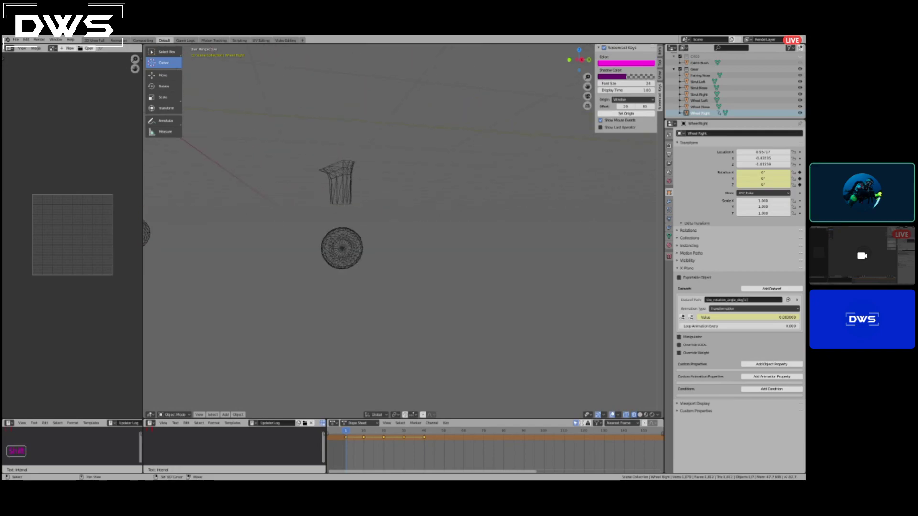
{"action": "key", "text": "KP_3"}
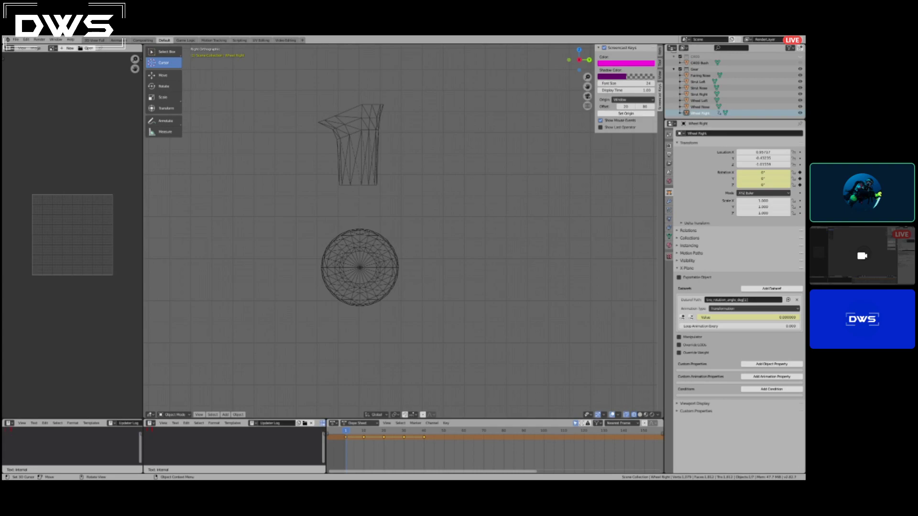
{"action": "scroll", "coordinate": [404, 229], "scroll_direction": "up", "scroll_amount": 2}
{"action": "scroll", "coordinate": [404, 229], "scroll_direction": "down", "scroll_amount": 2}
{"action": "scroll", "coordinate": [403, 229], "scroll_direction": "up", "scroll_amount": 1, "text": "shift"}
{"action": "key", "text": "Tab"}
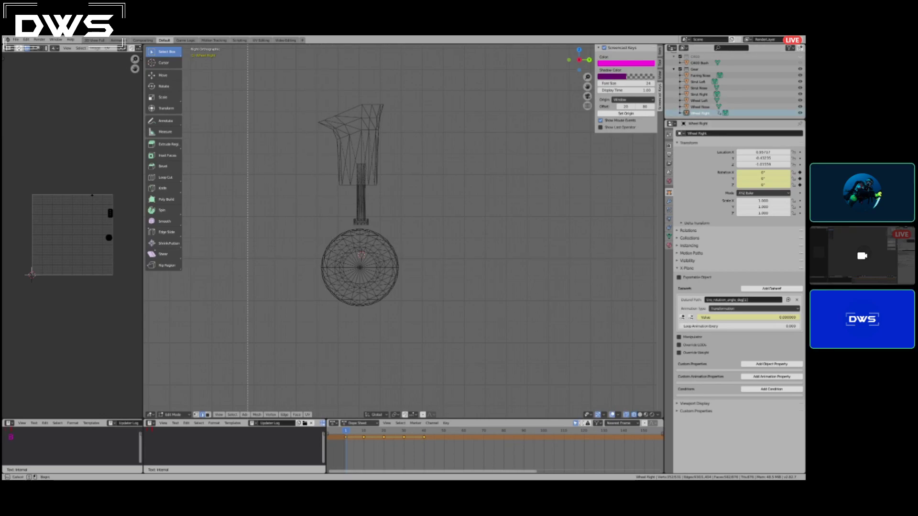
{"action": "key", "text": "b"}
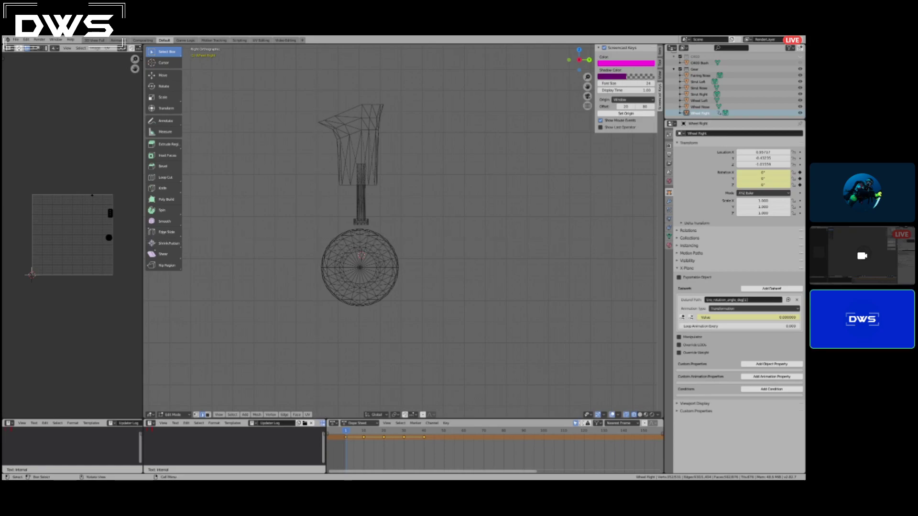
{"action": "left_click_drag", "start_coordinate": [307, 229], "coordinate": [418, 318]}
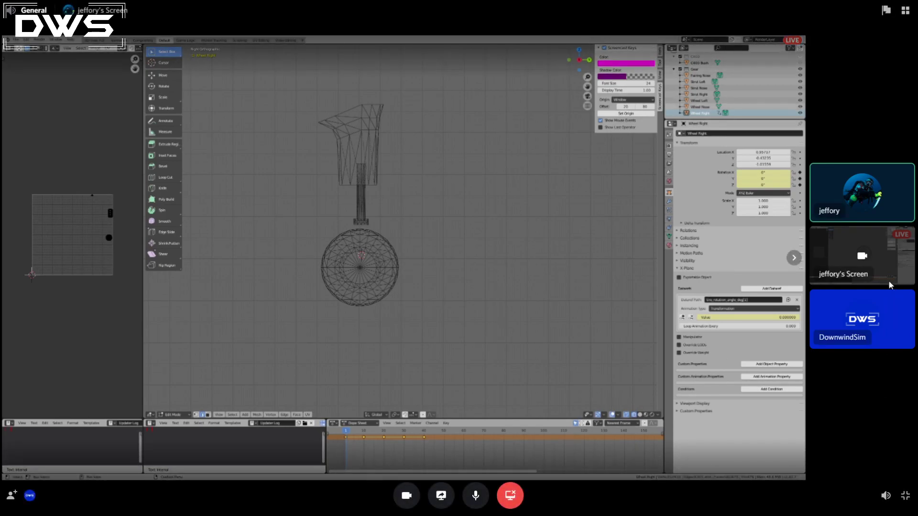
{"action": "left_click", "coordinate": [905, 14]}
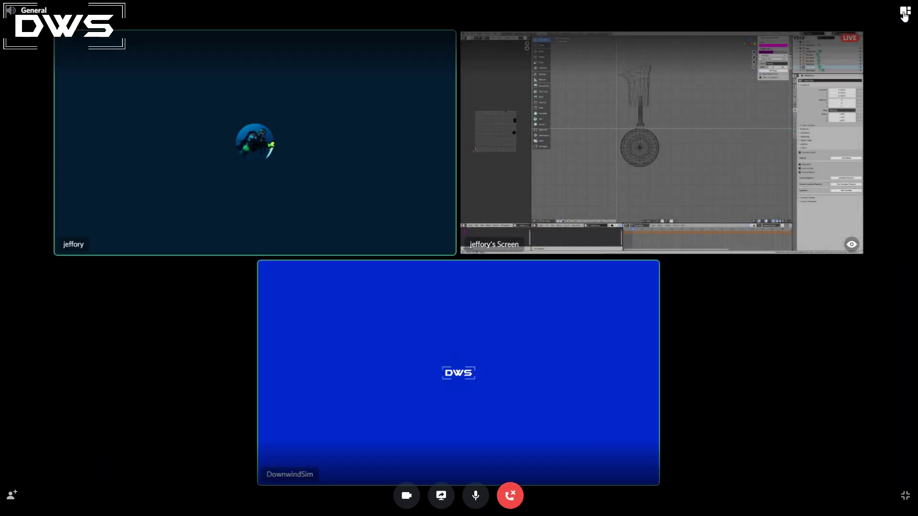
{"action": "left_click", "coordinate": [905, 15]}
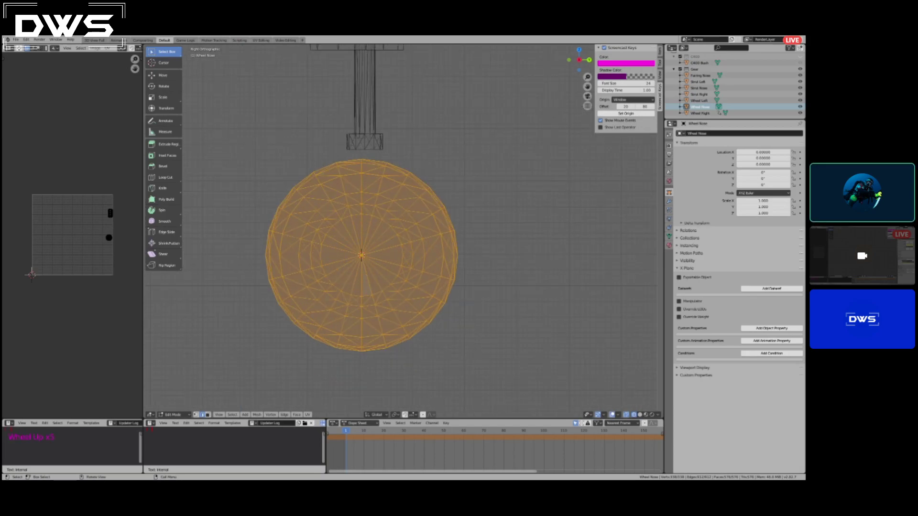
Return to Object Mode and set the nose wheel's origin to the 3D cursor at its centre.
{"action": "key", "text": "Tab"}
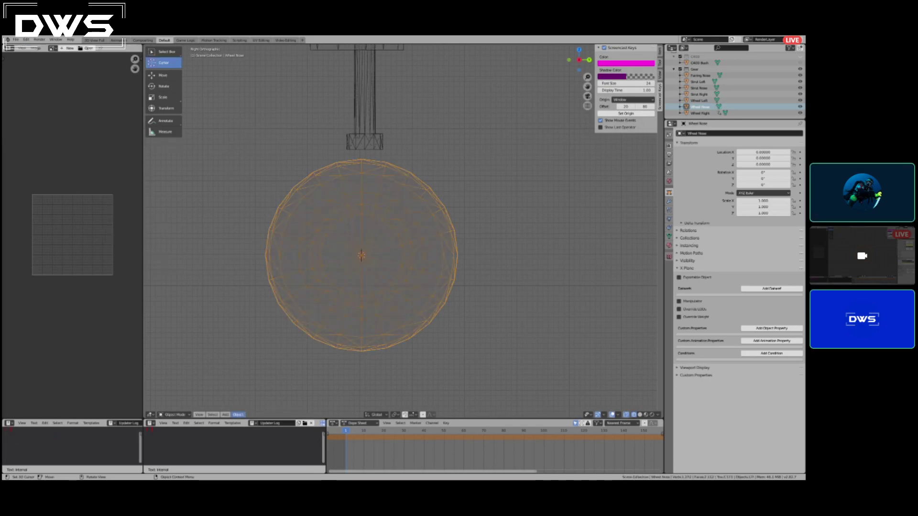
{"action": "left_click", "coordinate": [238, 415]}
{"action": "mouse_move", "coordinate": [254, 401]}
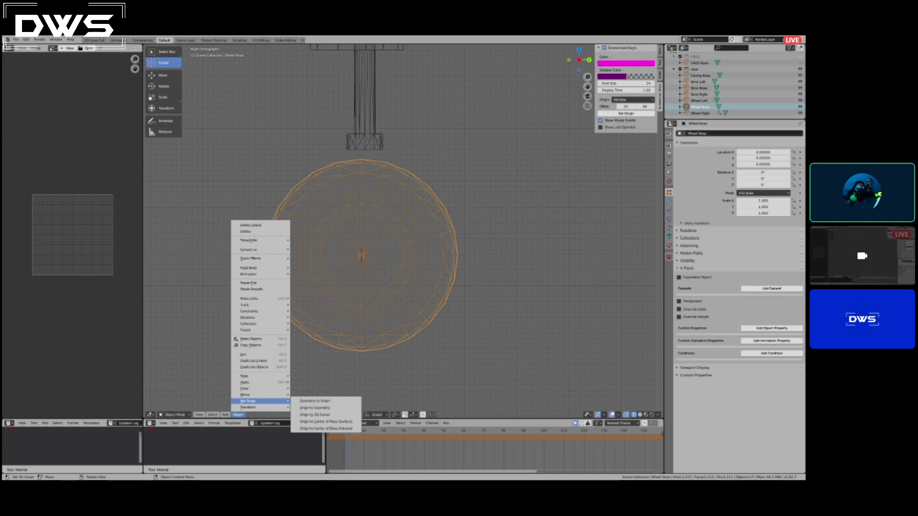
{"action": "left_click", "coordinate": [320, 415]}
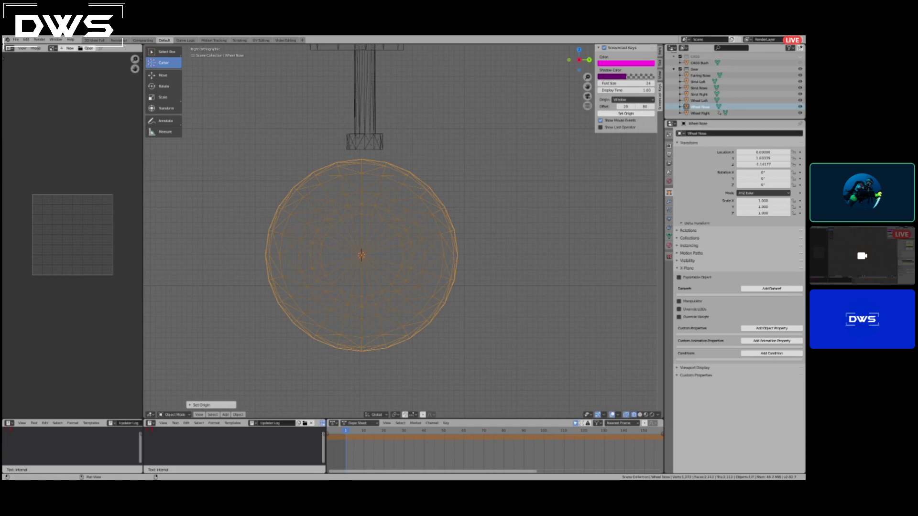
Display the nose wheel's transform values and insert a rotation keyframe at frame 1 with 0° rotation.
{"action": "left_click", "coordinate": [660, 51]}
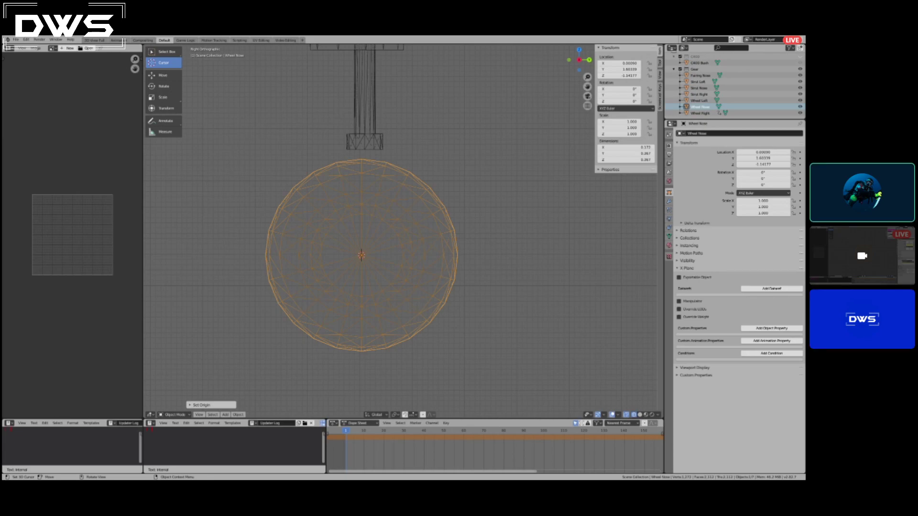
{"action": "key", "text": "i"}
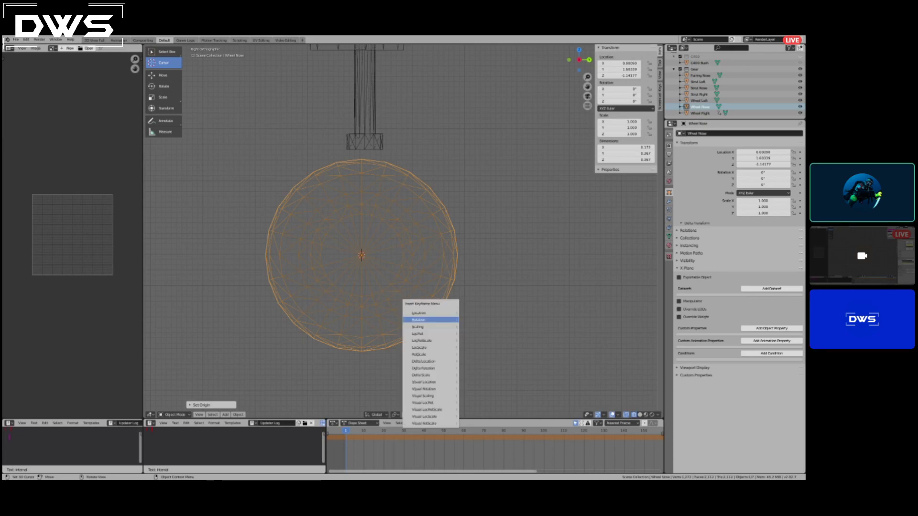
{"action": "left_click", "coordinate": [440, 320]}
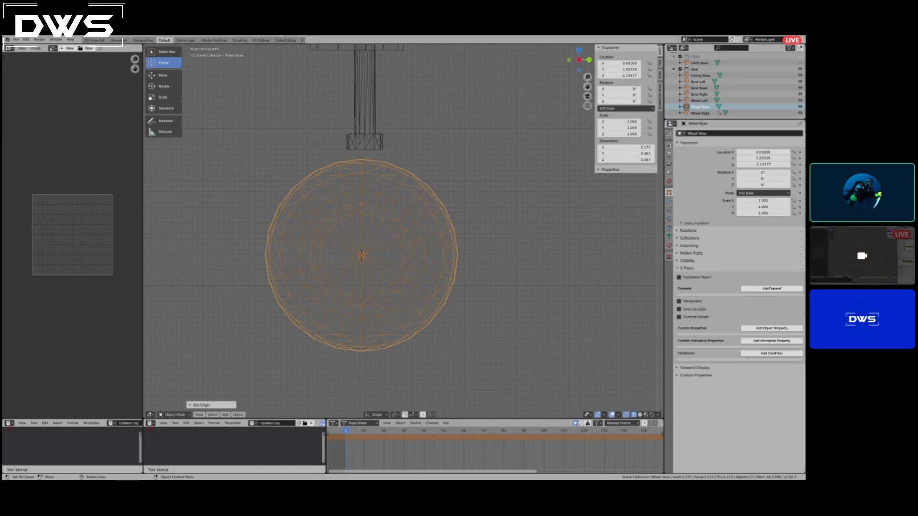
{"action": "key", "text": "i"}
{"action": "left_click", "coordinate": [483, 179]}
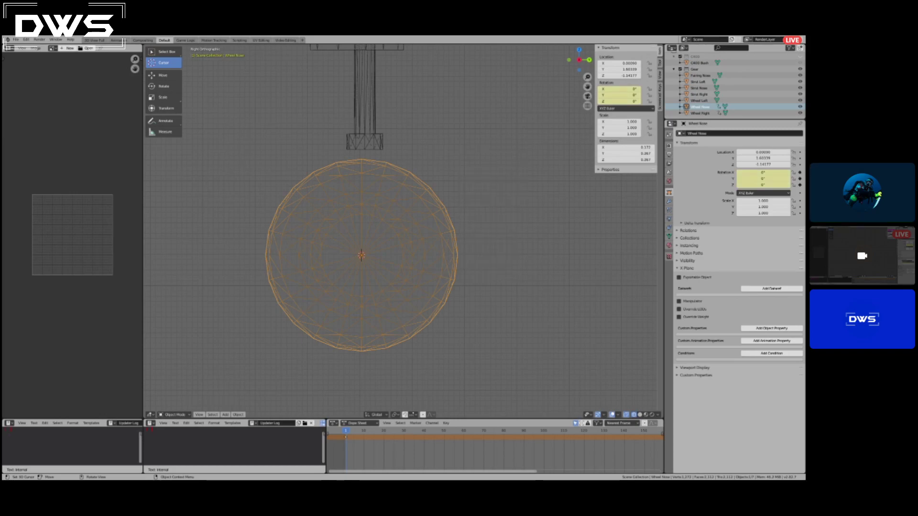
At frame 5, rotate the nose wheel to -90° on the X axis and insert a rotation keyframe.
{"action": "left_click", "coordinate": [354, 430]}
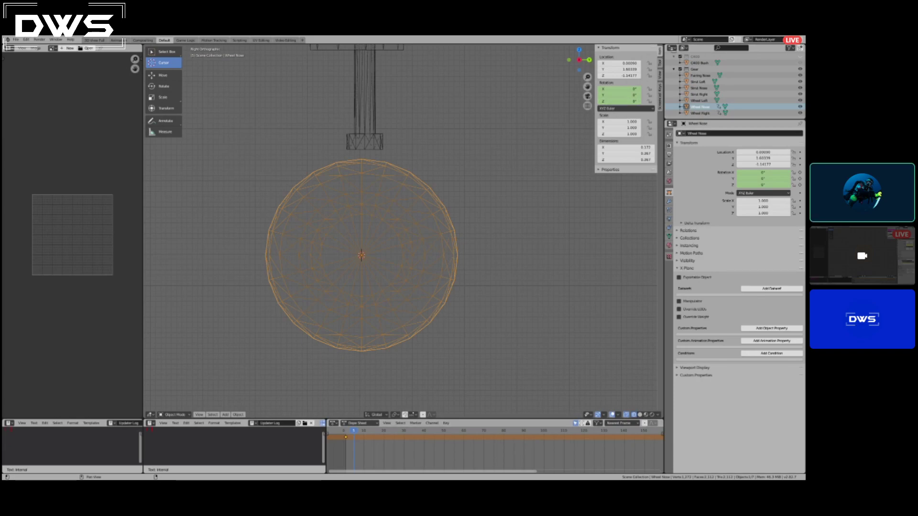
{"action": "left_click", "coordinate": [620, 89]}
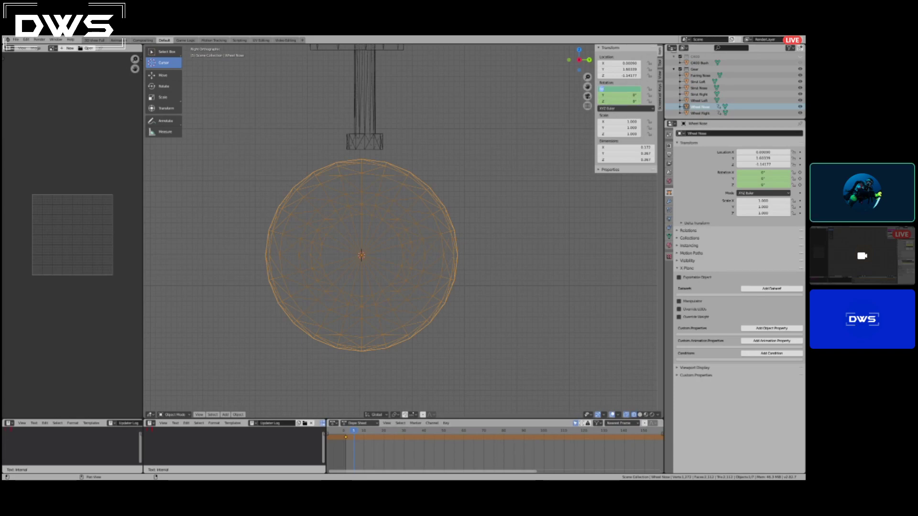
{"action": "key", "text": "Escape"}
{"action": "key", "text": "r"}
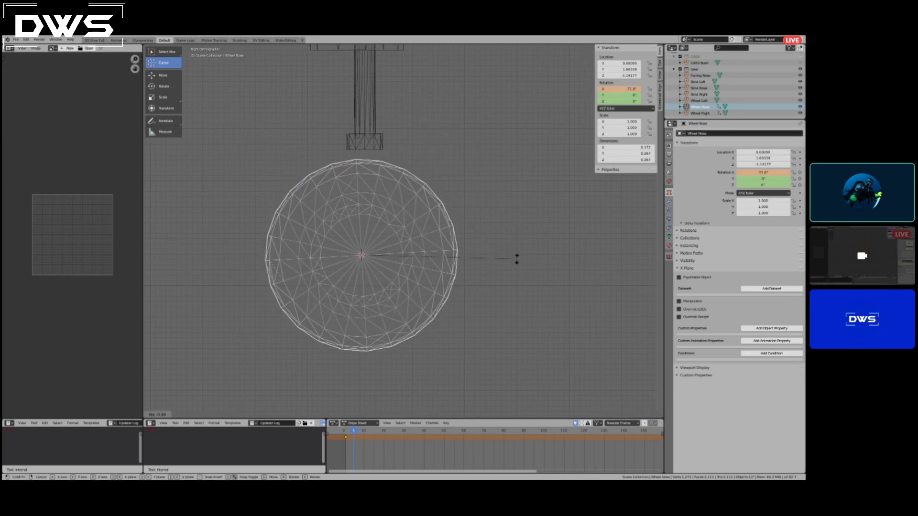
{"action": "type", "text": "90"}
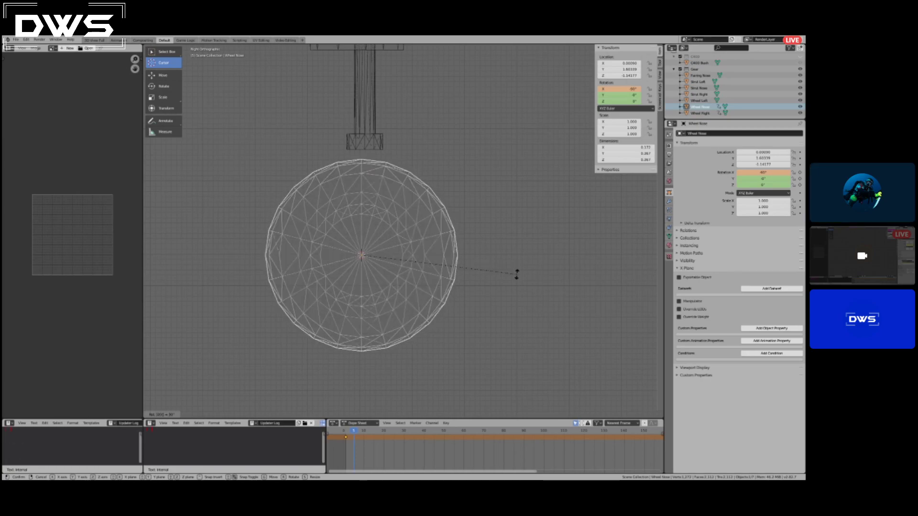
{"action": "key", "text": "Return"}
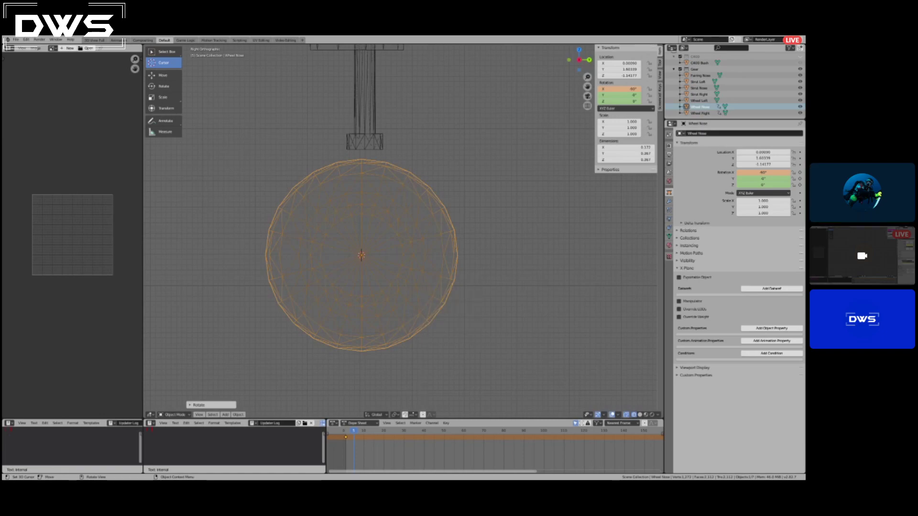
{"action": "key", "text": "i"}
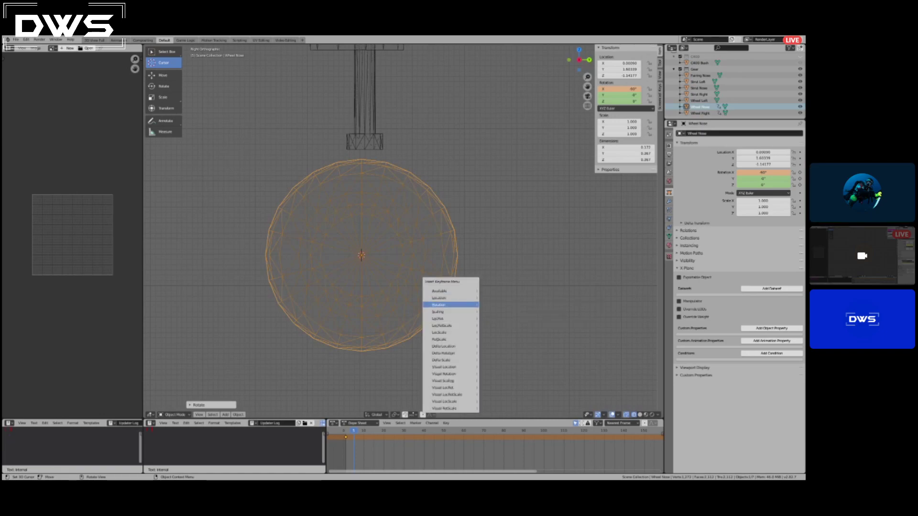
{"action": "left_click", "coordinate": [439, 305]}
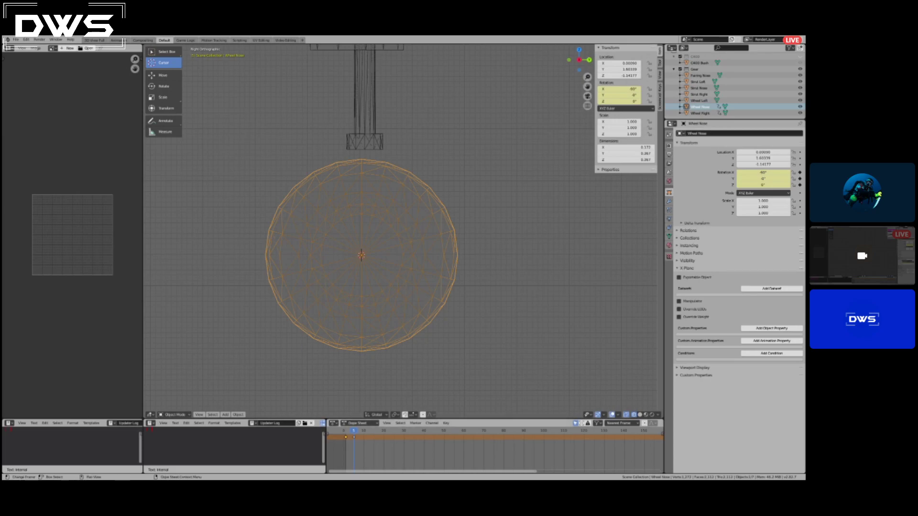
Keyframe the nose wheel's X rotation at -180° on frame 10, and advance the timeline to frame 15.
{"action": "left_click", "coordinate": [352, 431]}
{"action": "left_click_drag", "start_coordinate": [366, 431], "coordinate": [363, 431]}
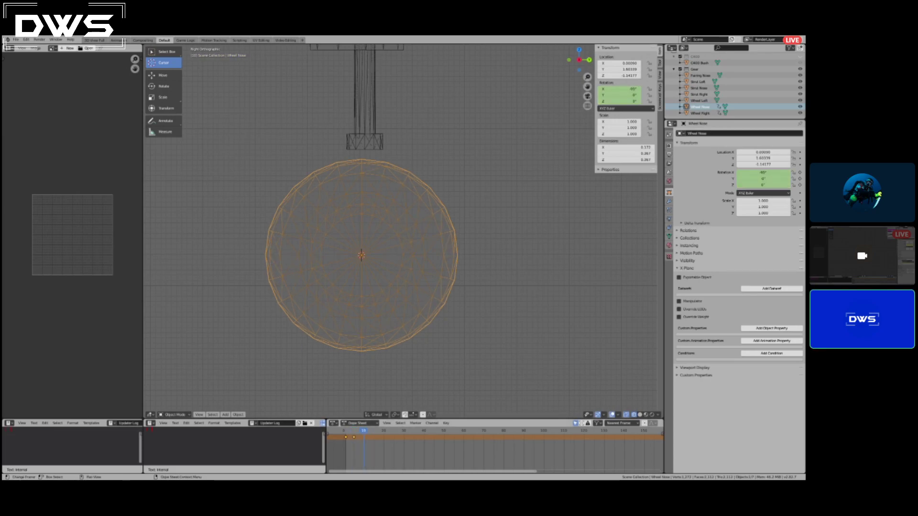
{"action": "left_click", "coordinate": [620, 89]}
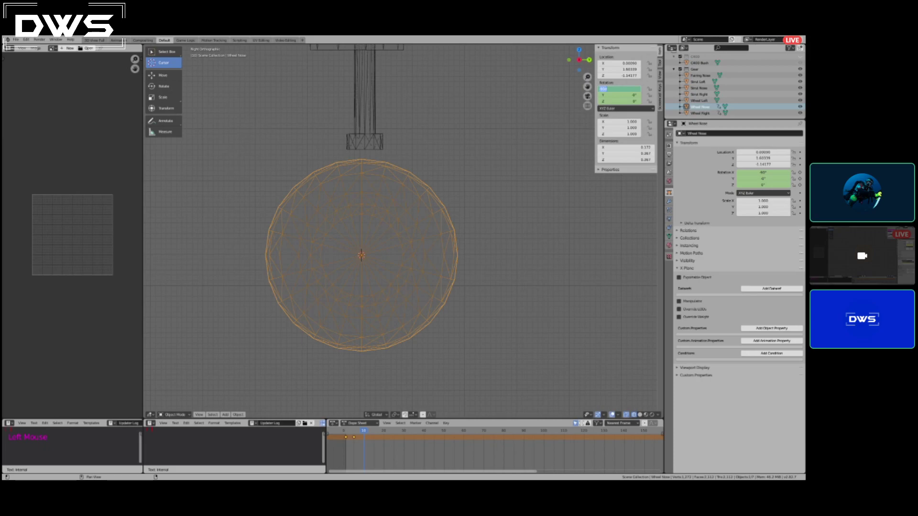
{"action": "key", "text": "BackSpace"}
{"action": "type", "text": "-180"}
{"action": "key", "text": "Return"}
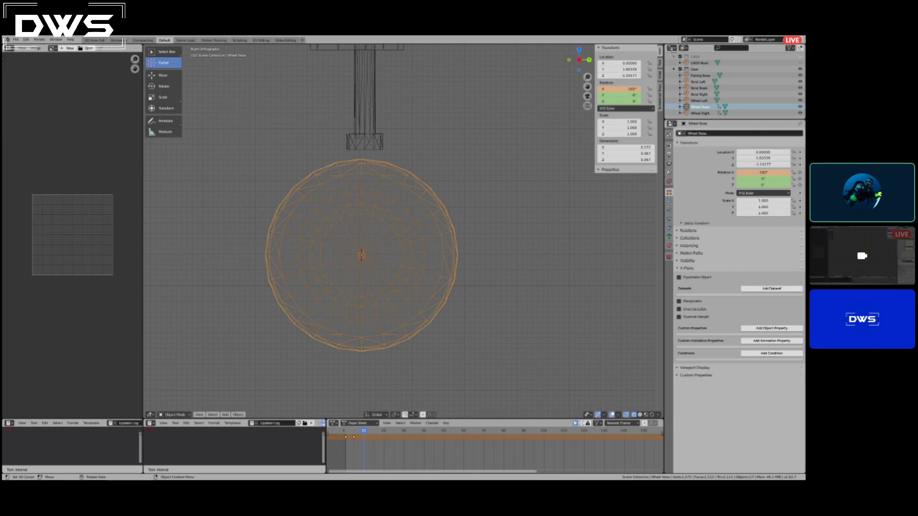
{"action": "key", "text": "i"}
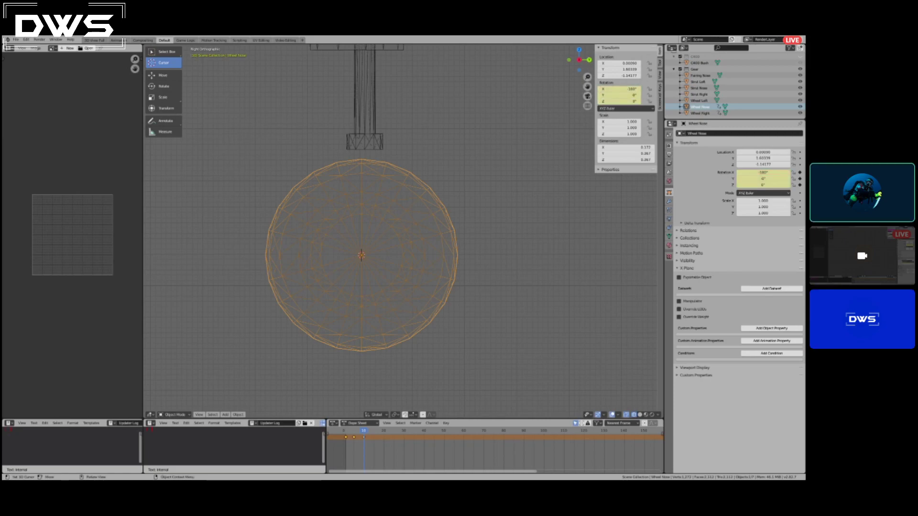
{"action": "key", "text": "Right"}
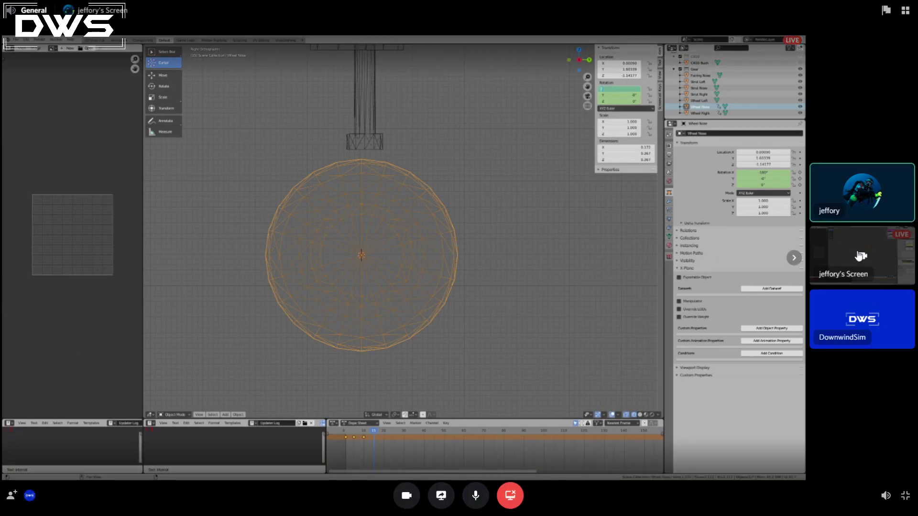
{"action": "left_click", "coordinate": [858, 256]}
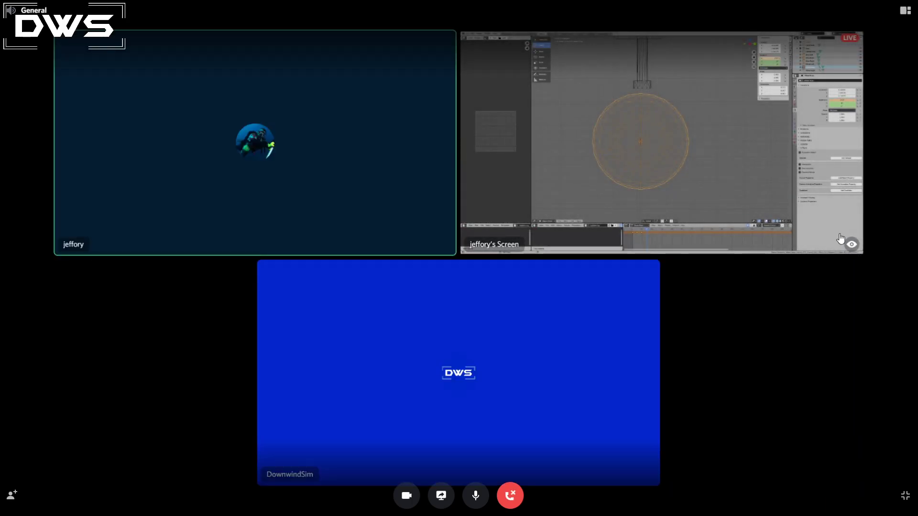
{"action": "left_click", "coordinate": [854, 248]}
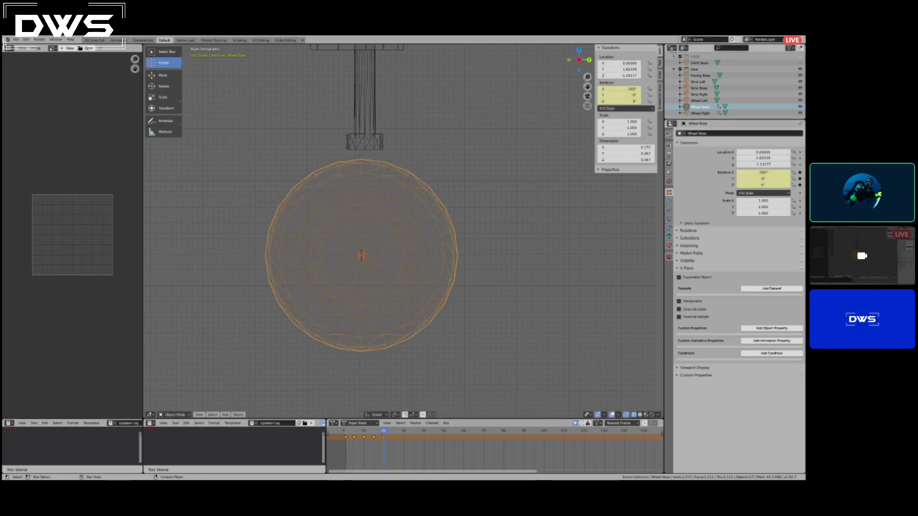
Add an X-Plane dataref to the nose wheel and paste the sim/flightmodel2/gear tire_rotation_angle_deg path into it.
{"action": "left_click", "coordinate": [771, 289]}
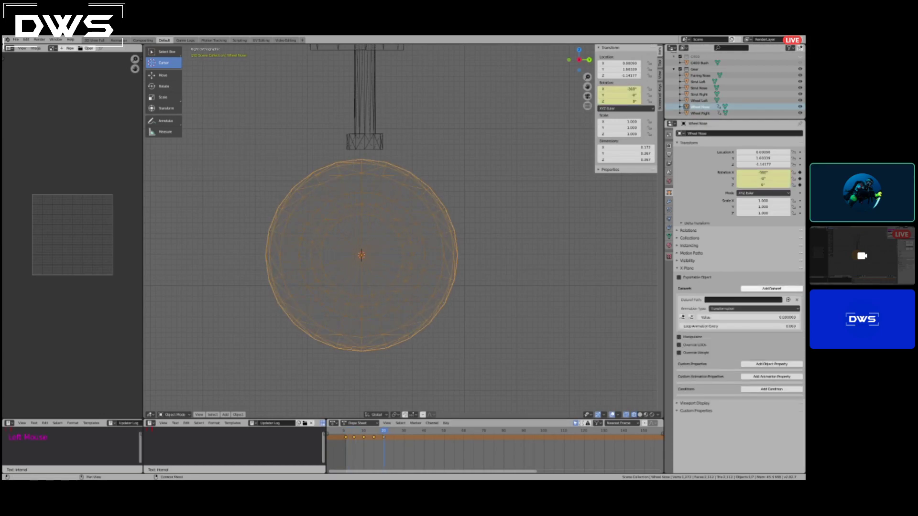
{"action": "left_click", "coordinate": [744, 300]}
{"action": "key", "text": "ctrl"}
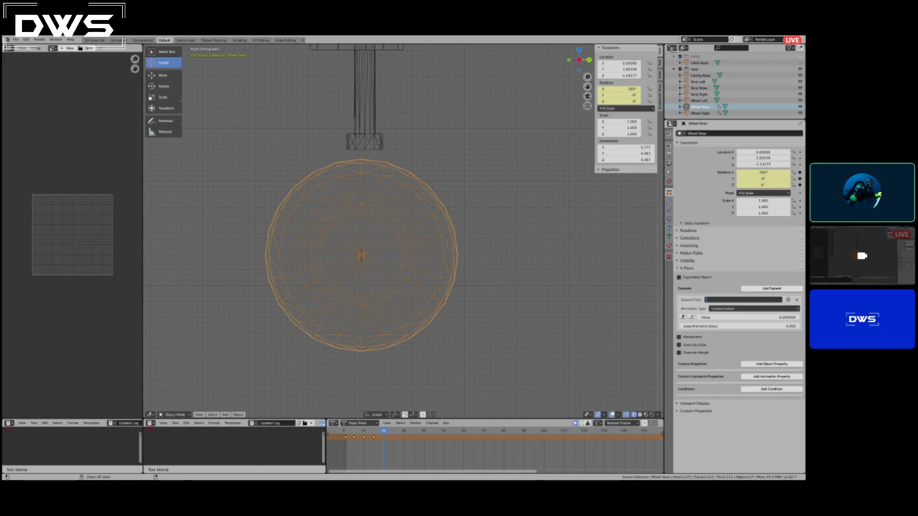
{"action": "key", "text": "ctrl+v"}
{"action": "key", "text": "Tab"}
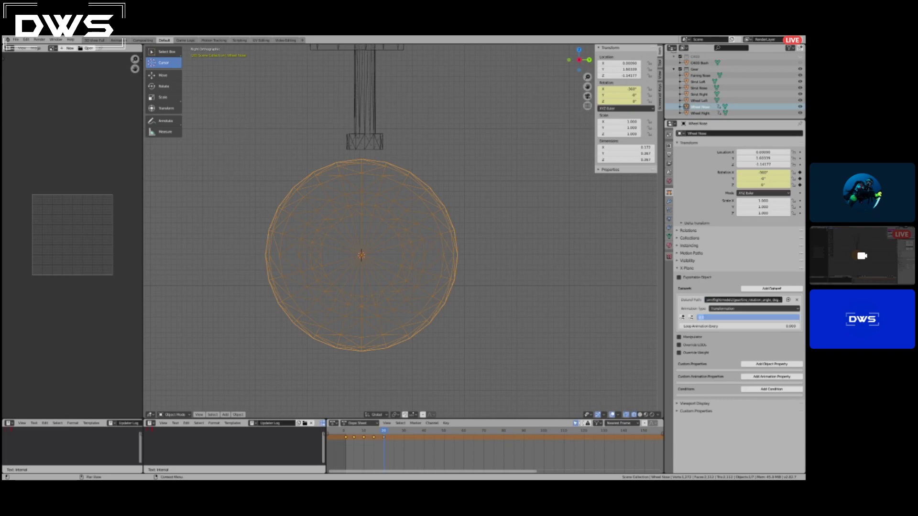
{"action": "key", "text": "Return"}
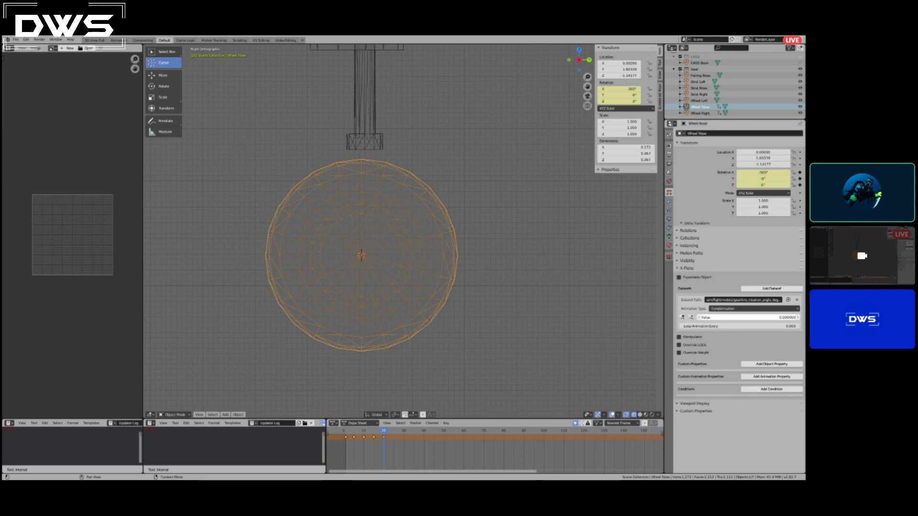
Return to frame 1 and add a dataref keyframe there with value 0.
{"action": "left_click_drag", "start_coordinate": [354, 431], "coordinate": [346, 431]}
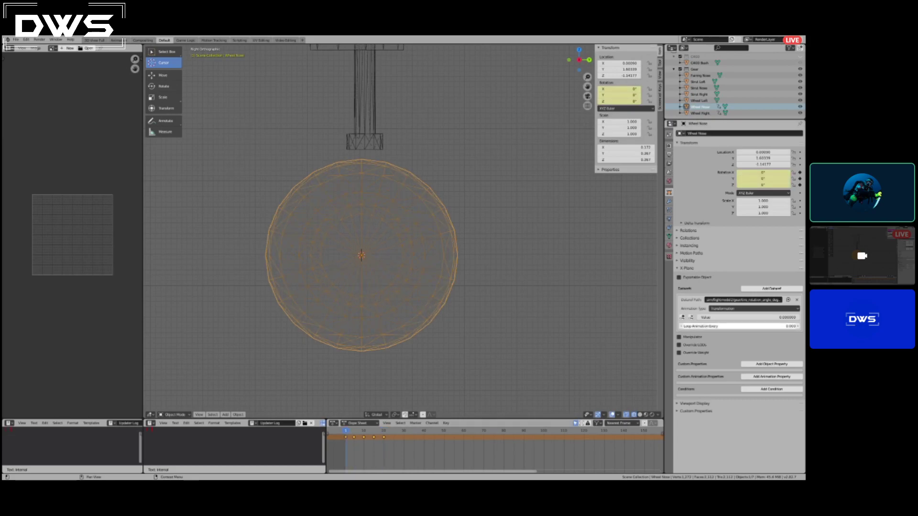
{"action": "left_click", "coordinate": [682, 317]}
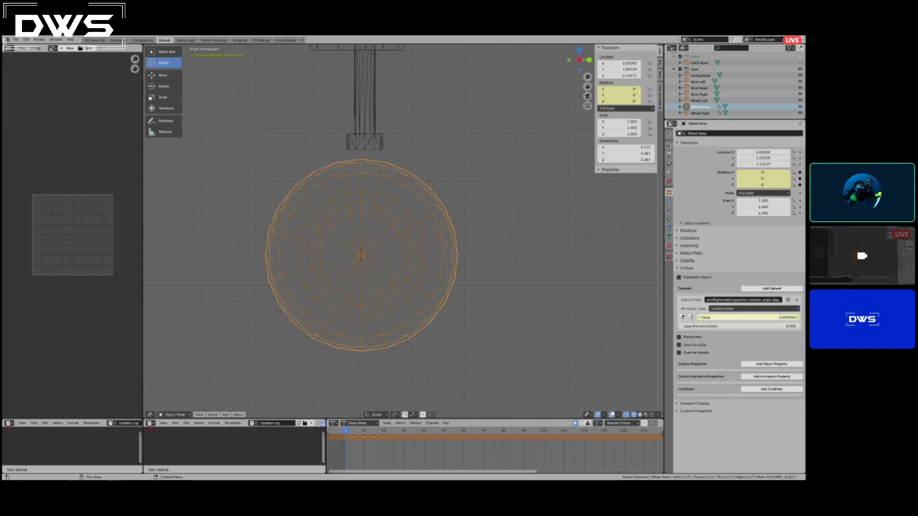
At frame 5, set the nose wheel's tire rotation dataref value to 90 and add a dataref keyframe.
{"action": "left_click_drag", "start_coordinate": [347, 431], "coordinate": [354, 431]}
{"action": "left_click", "coordinate": [748, 318]}
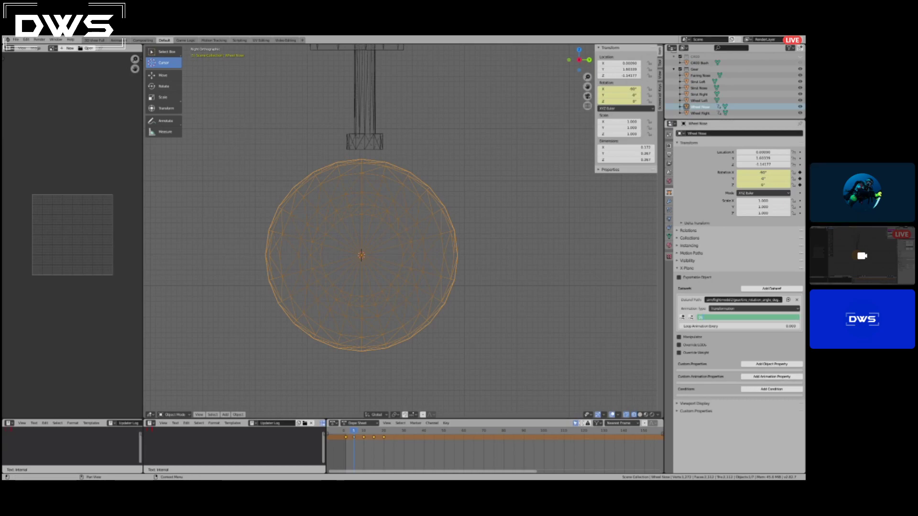
{"action": "type", "text": "90"}
{"action": "key", "text": "Tab"}
{"action": "left_click", "coordinate": [683, 318]}
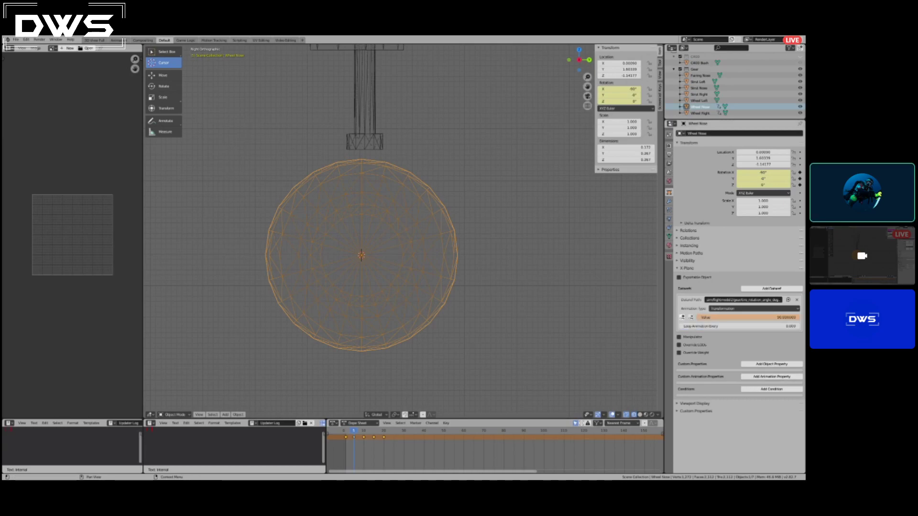
{"action": "left_click", "coordinate": [683, 317]}
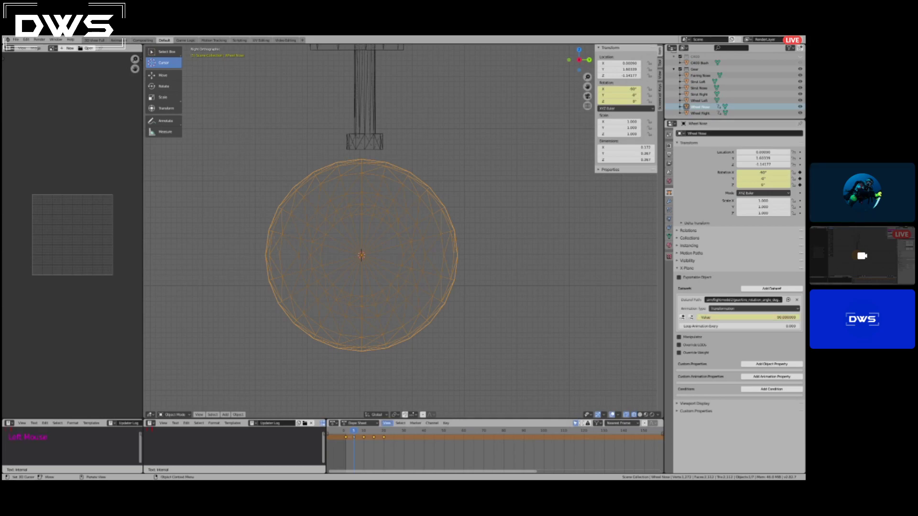
Advance to frame 10, set the dataref value to 180 and keyframe it.
{"action": "left_click_drag", "start_coordinate": [354, 431], "coordinate": [363, 431]}
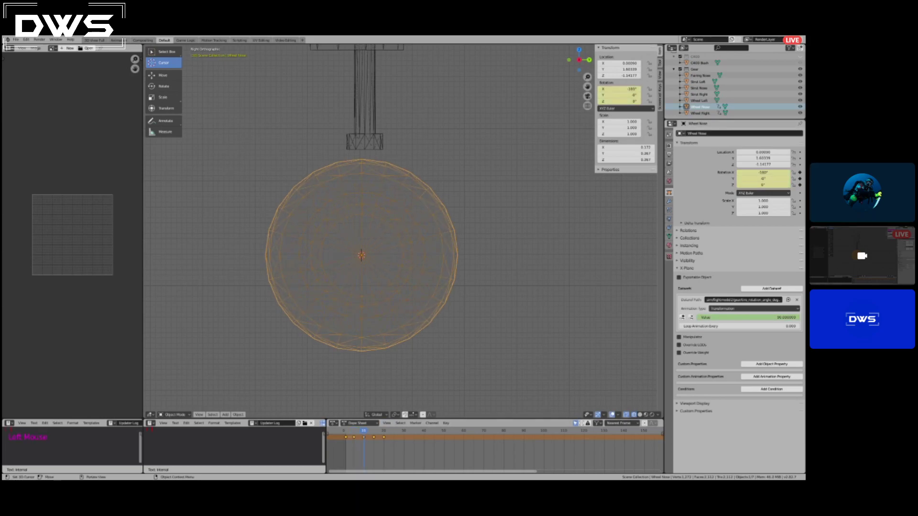
{"action": "left_click", "coordinate": [749, 318]}
{"action": "key", "text": "BackSpace"}
{"action": "type", "text": "180"}
{"action": "key", "text": "Tab"}
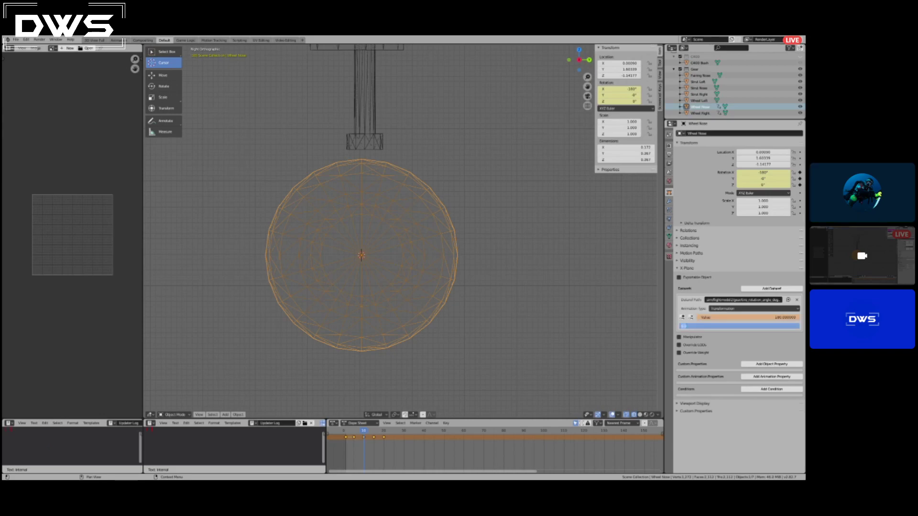
{"action": "key", "text": "Return"}
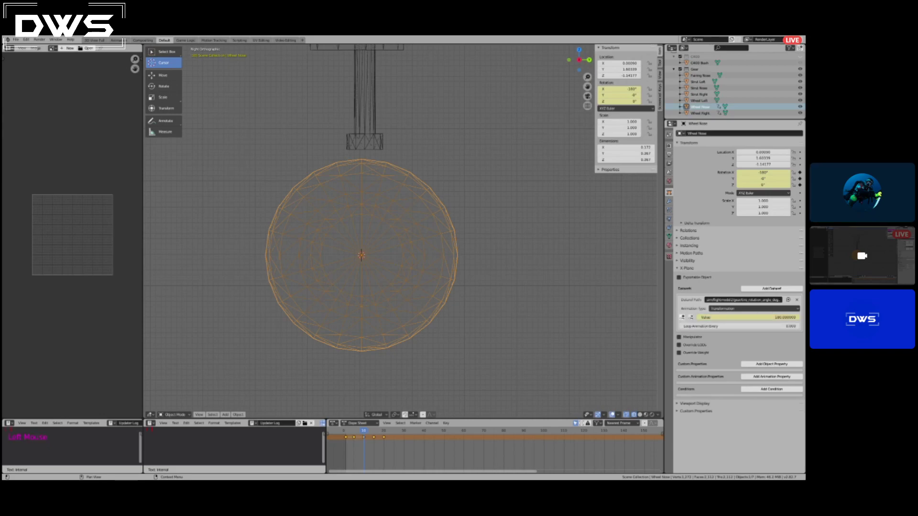
Move the timeline to frame 15 and add a dataref keyframe with value 270.
{"action": "key", "text": "Up"}
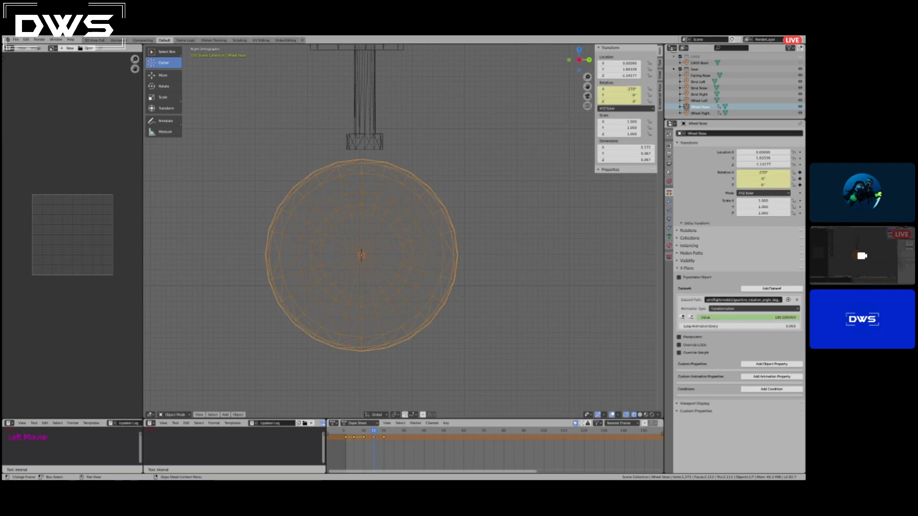
{"action": "double_click", "coordinate": [749, 317]}
{"action": "type", "text": "270"}
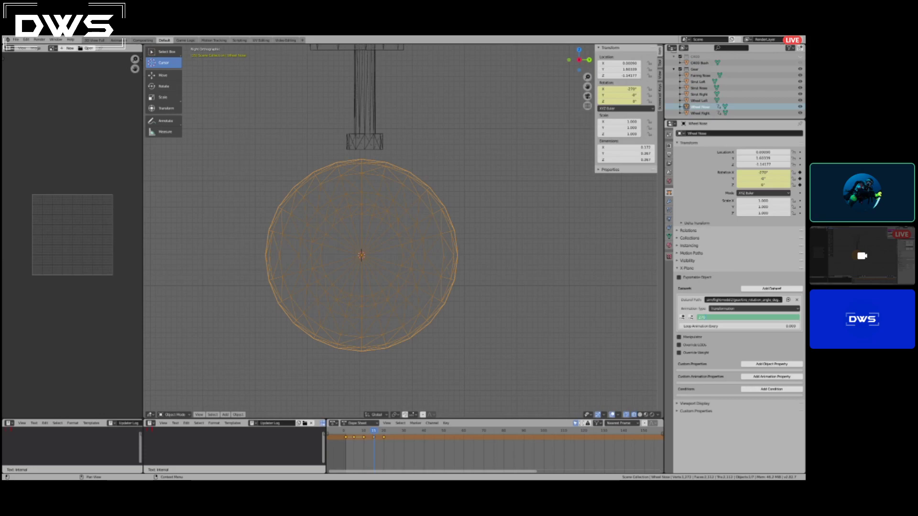
{"action": "key", "text": "Tab"}
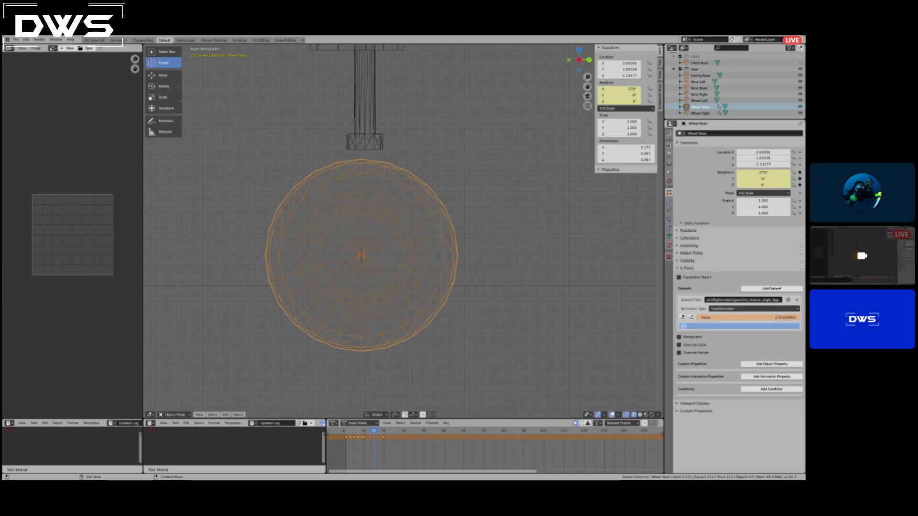
{"action": "key", "text": "Return"}
{"action": "left_click", "coordinate": [682, 318]}
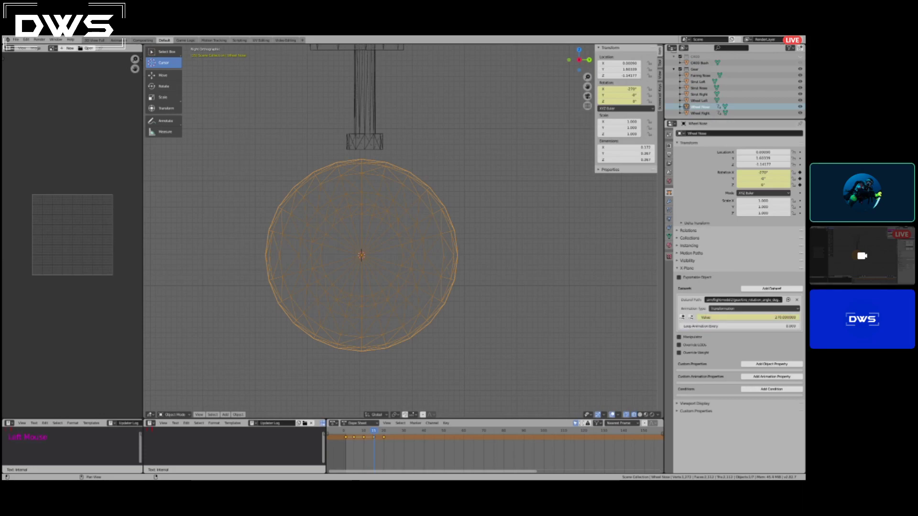
Keyframe the dataref value at 360 on frame 20, and return the timeline to frame 1.
{"action": "left_click_drag", "start_coordinate": [374, 431], "coordinate": [384, 431]}
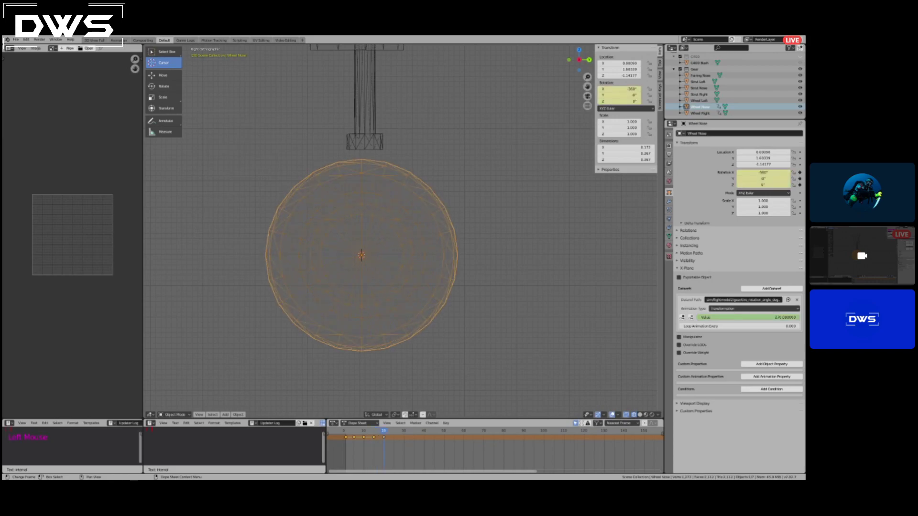
{"action": "left_click", "coordinate": [748, 318]}
{"action": "type", "text": "360"}
{"action": "key", "text": "Return"}
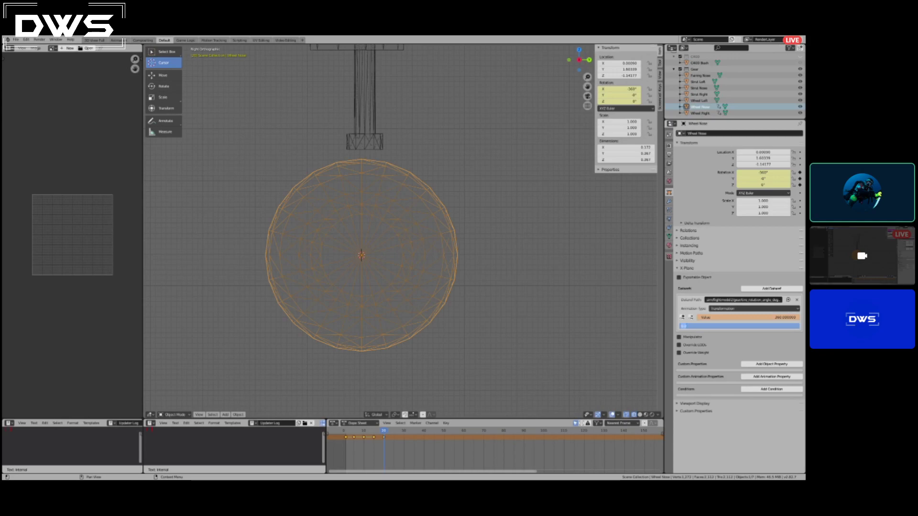
{"action": "left_click", "coordinate": [683, 317]}
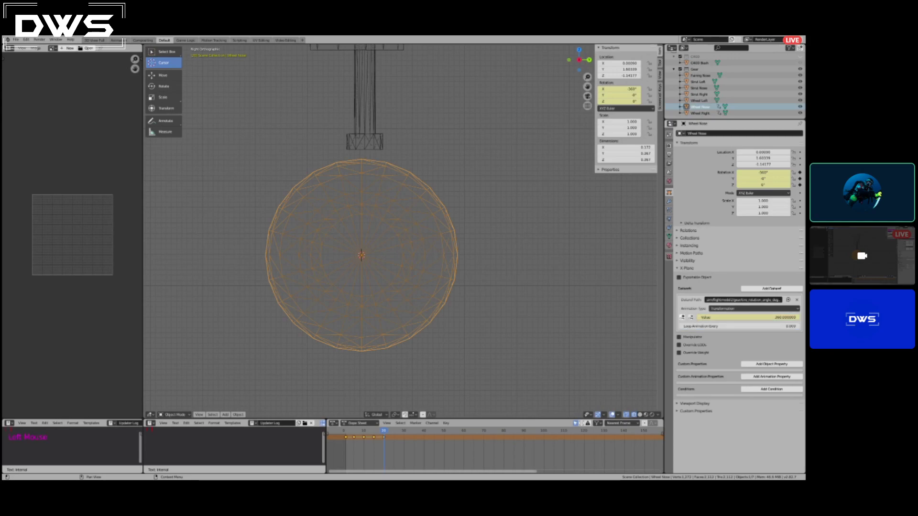
{"action": "left_click_drag", "start_coordinate": [383, 432], "coordinate": [345, 431]}
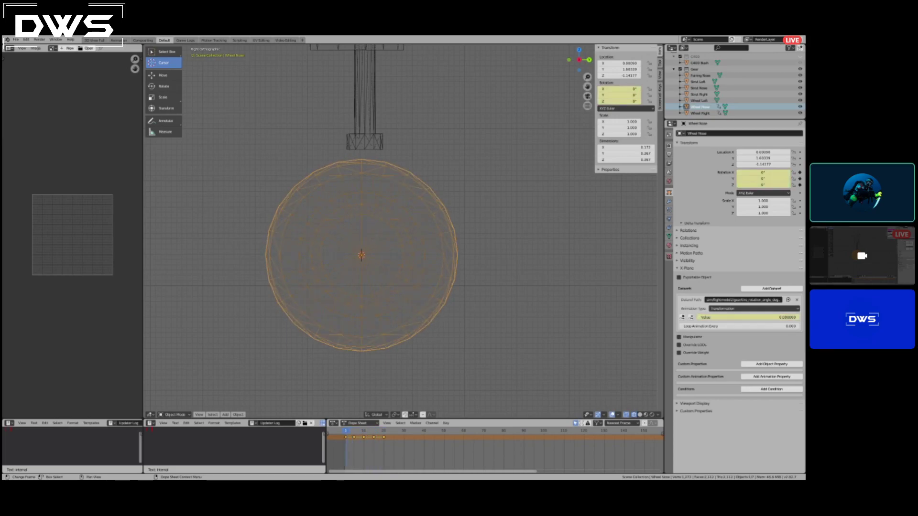
Open the Append file browser and go up to the C400_bush folder containing the aircraft's blend files.
{"action": "scroll", "coordinate": [362, 254], "scroll_direction": "down", "scroll_amount": 4}
{"action": "scroll", "coordinate": [362, 255], "scroll_direction": "up", "scroll_amount": 1}
{"action": "middle_click_drag", "start_coordinate": [362, 255], "coordinate": [314, 258]}
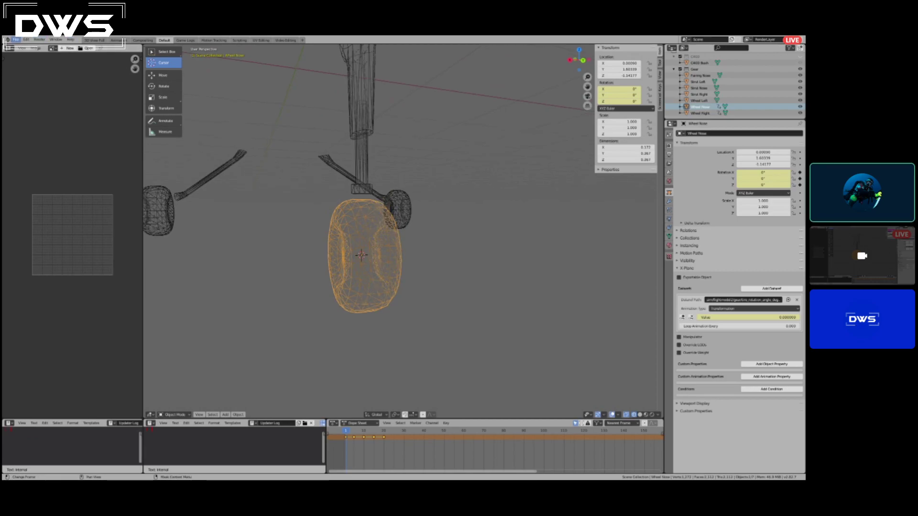
{"action": "left_click", "coordinate": [16, 39]}
{"action": "mouse_move", "coordinate": [43, 115]}
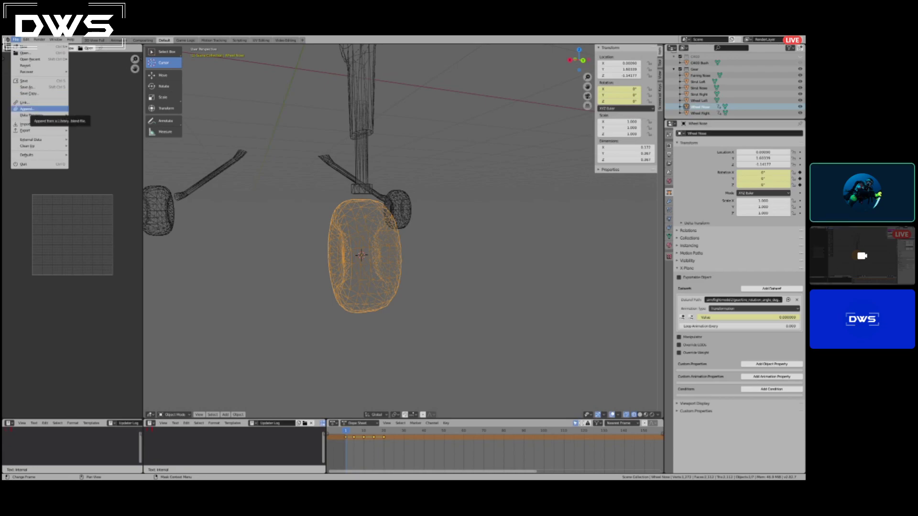
{"action": "left_click", "coordinate": [34, 109]}
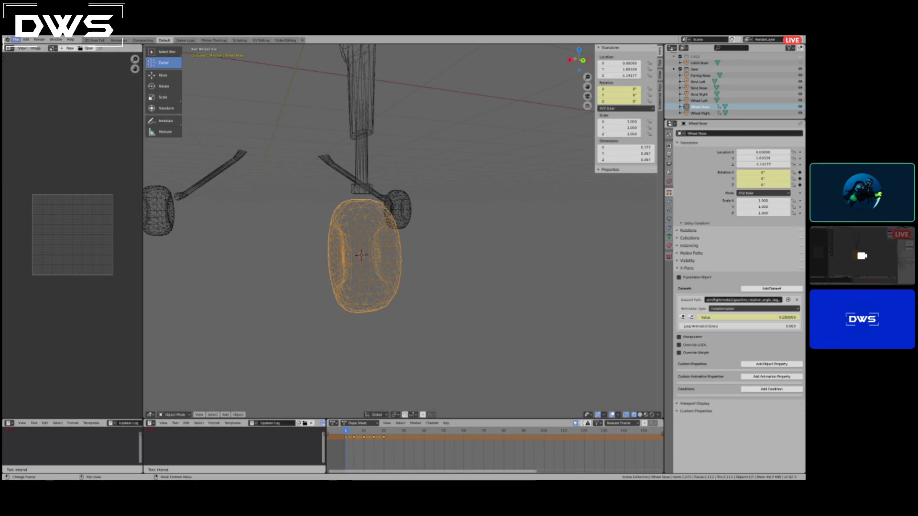
{"action": "left_click", "coordinate": [16, 40]}
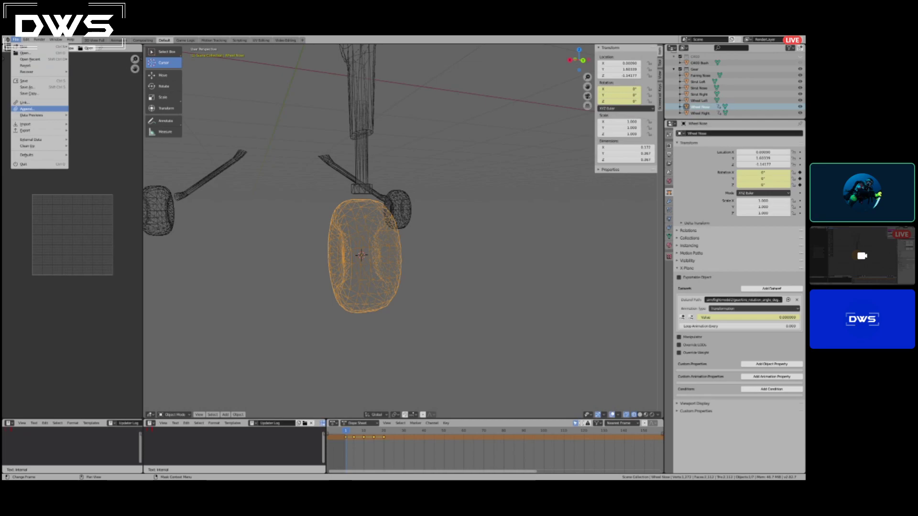
{"action": "left_click", "coordinate": [27, 109]}
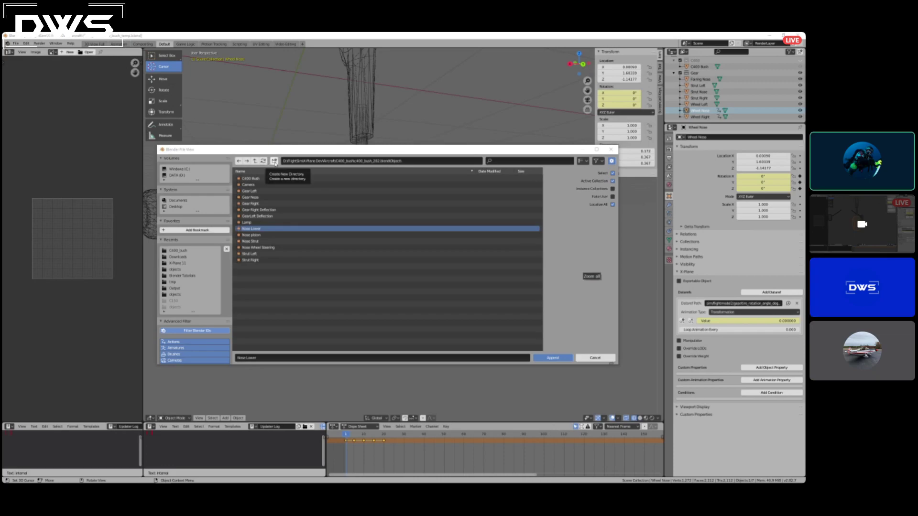
{"action": "left_click", "coordinate": [255, 162]}
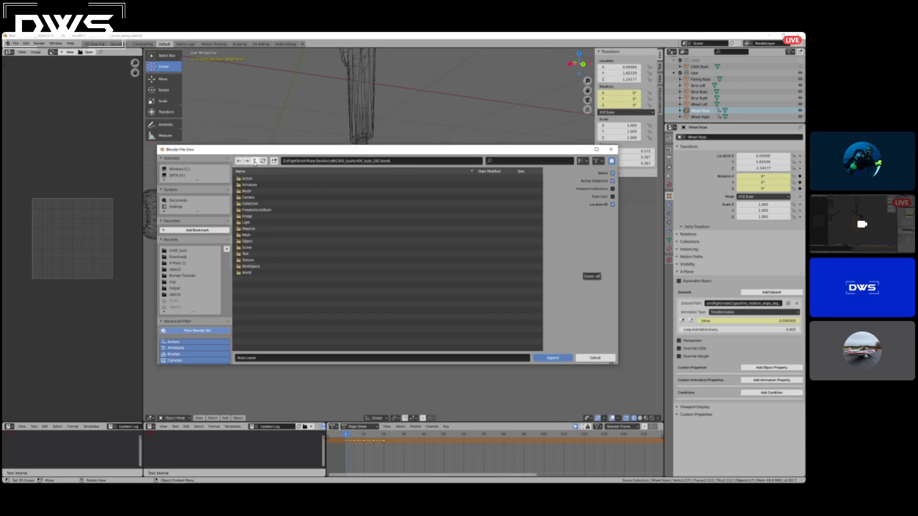
{"action": "left_click", "coordinate": [255, 162]}
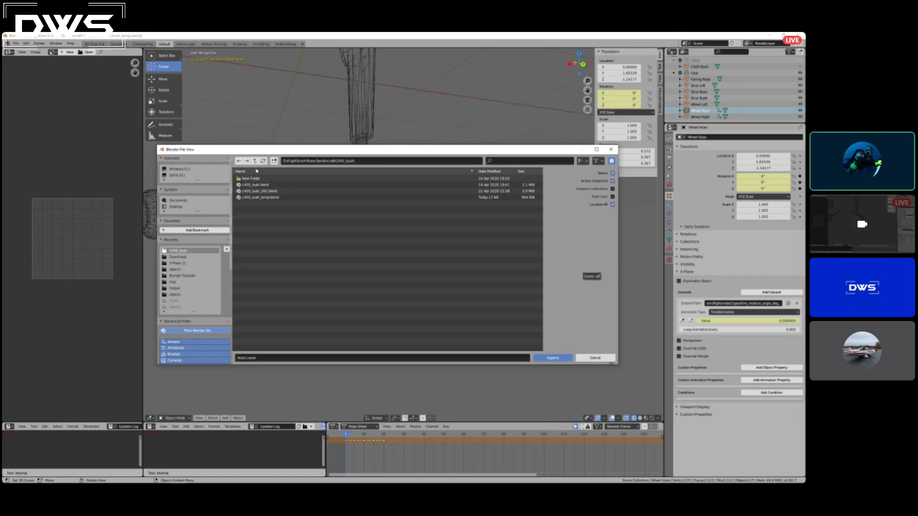
Append the Nose Lower object from the Object data of c400_bush_282.blend.
{"action": "left_click", "coordinate": [15, 44]}
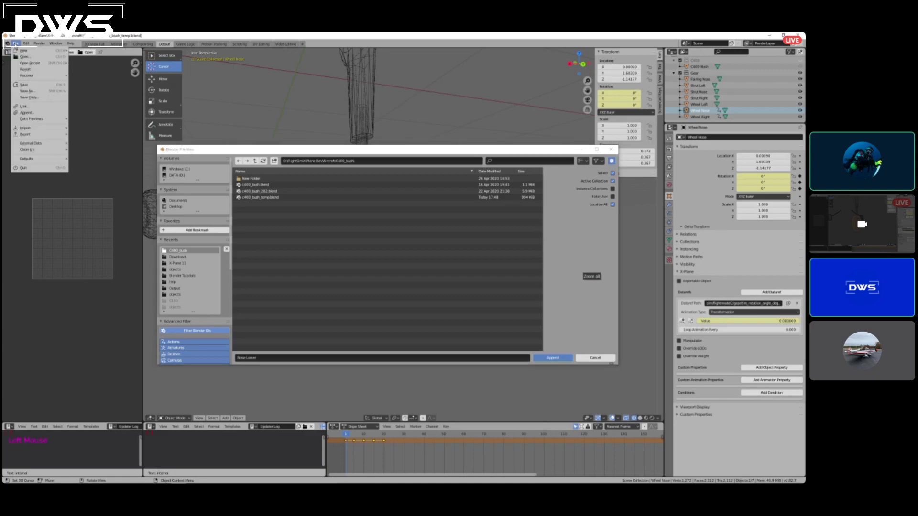
{"action": "left_click", "coordinate": [31, 114]}
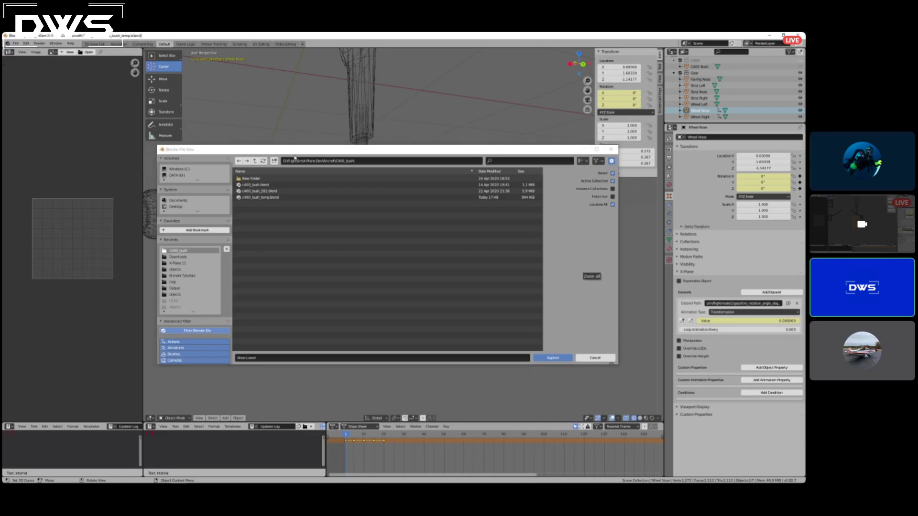
{"action": "left_click", "coordinate": [262, 192]}
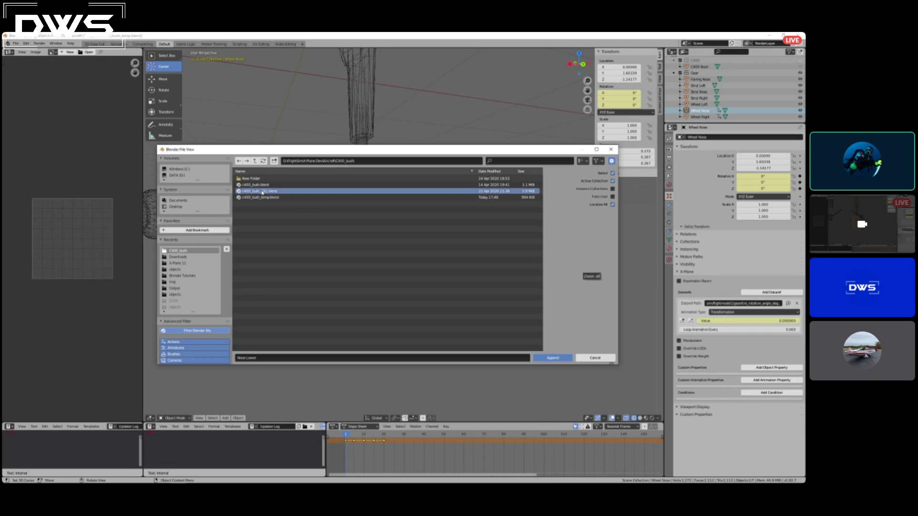
{"action": "double_click", "coordinate": [261, 192]}
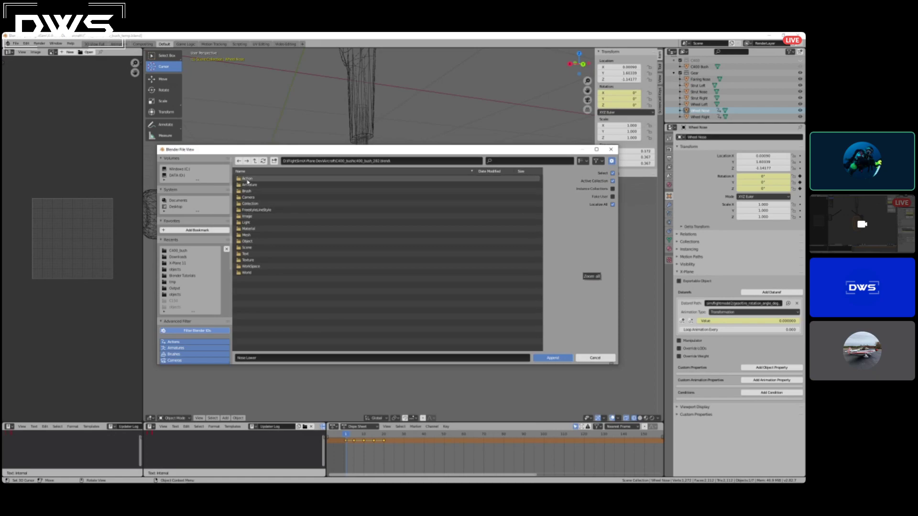
{"action": "double_click", "coordinate": [251, 242]}
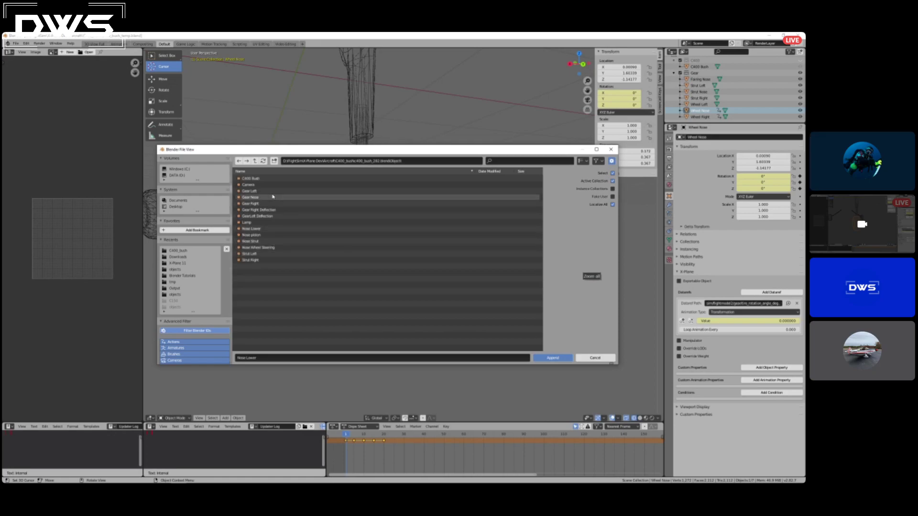
{"action": "double_click", "coordinate": [257, 231]}
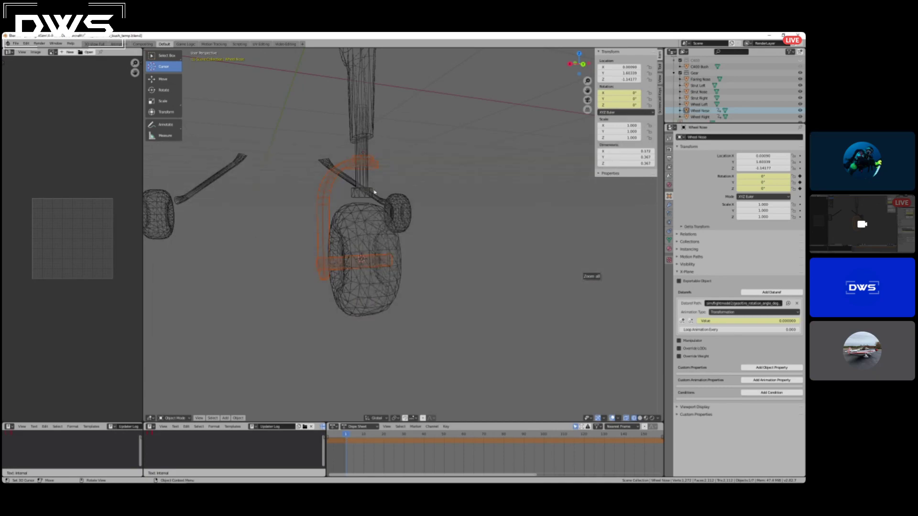
Switch the viewport from wireframe to a shaded display and inspect the appended nose fork from both sides.
{"action": "mouse_move", "coordinate": [374, 192]}
{"action": "middle_mouse_down"}
{"action": "mouse_move", "coordinate": [400, 205]}
{"action": "mouse_move", "coordinate": [457, 201]}
{"action": "mouse_move", "coordinate": [376, 201]}
{"action": "mouse_move", "coordinate": [385, 202]}
{"action": "middle_mouse_up"}
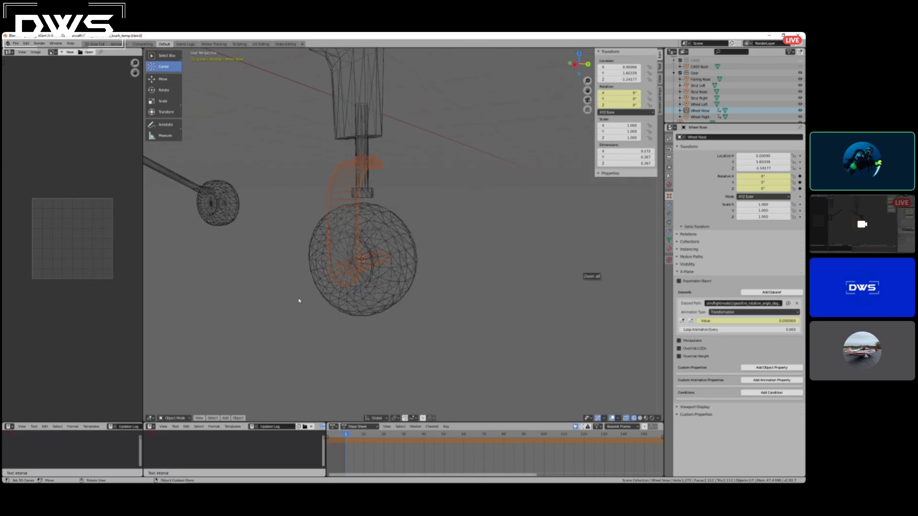
{"action": "key", "text": "z"}
{"action": "left_click", "coordinate": [323, 324]}
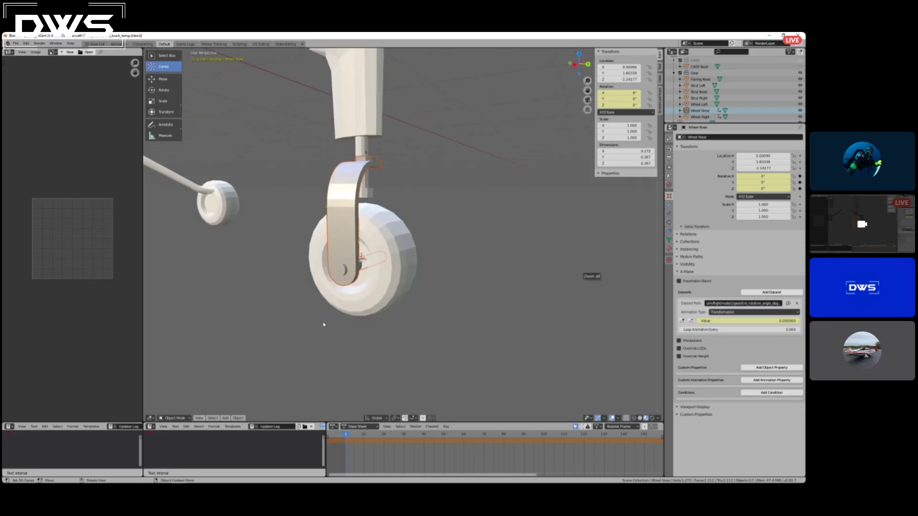
{"action": "middle_click_drag", "start_coordinate": [348, 295], "coordinate": [268, 294]}
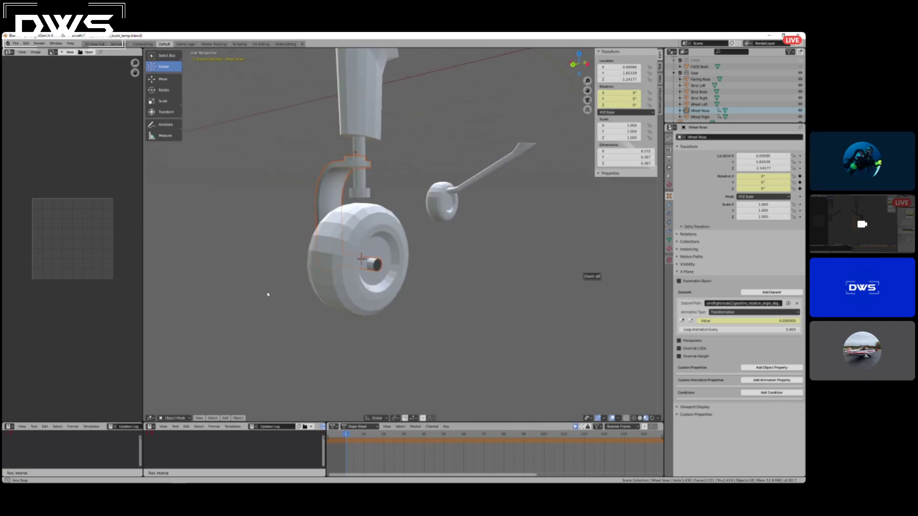
Scale the appended nose fork down uniformly to suit the nose wheel's size.
{"action": "scroll", "coordinate": [404, 292], "scroll_direction": "down", "scroll_amount": 3}
{"action": "scroll", "coordinate": [411, 269], "scroll_direction": "up", "scroll_amount": 5}
{"action": "scroll", "coordinate": [411, 269], "scroll_direction": "down", "scroll_amount": 4}
{"action": "scroll", "coordinate": [410, 268], "scroll_direction": "up", "scroll_amount": 4}
{"action": "scroll", "coordinate": [414, 269], "scroll_direction": "down", "scroll_amount": 2}
{"action": "middle_click_drag", "start_coordinate": [417, 269], "coordinate": [452, 266]}
{"action": "key", "text": "s"}
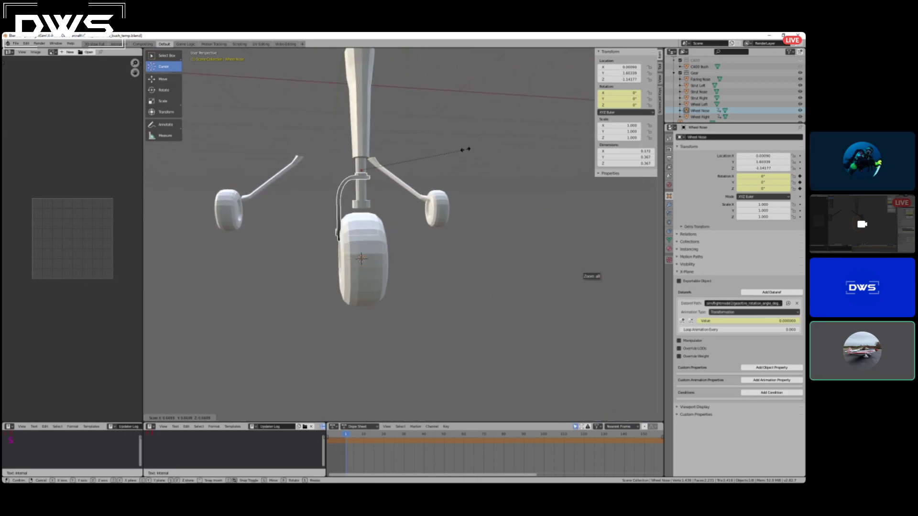
{"action": "left_click", "coordinate": [466, 145]}
Move the nose fork down so its axle end lines up with the centre of the nose wheel.
{"action": "middle_click_drag", "start_coordinate": [303, 293], "coordinate": [376, 277]}
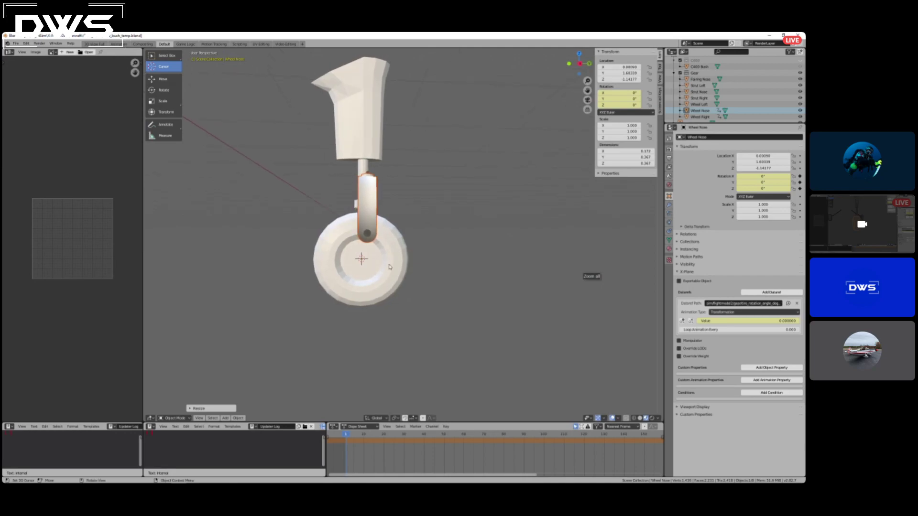
{"action": "right_click", "coordinate": [403, 242]}
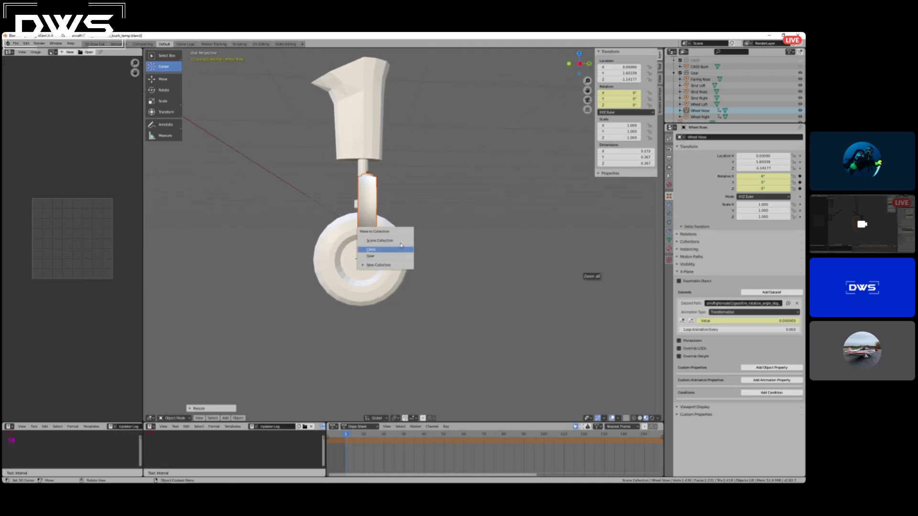
{"action": "key", "text": "g"}
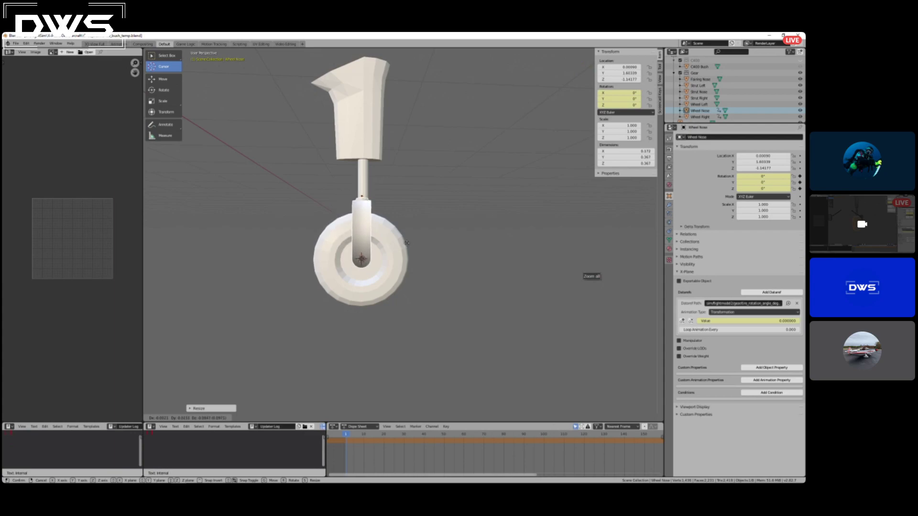
{"action": "left_click", "coordinate": [407, 243]}
{"action": "middle_click_drag", "start_coordinate": [444, 250], "coordinate": [353, 221]}
{"action": "scroll", "coordinate": [353, 222], "scroll_direction": "up", "scroll_amount": 3}
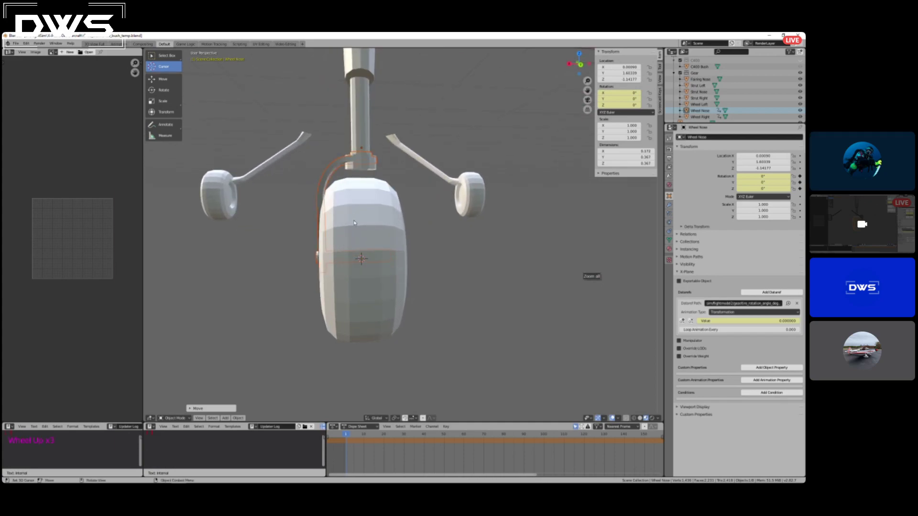
{"action": "key", "text": "s"}
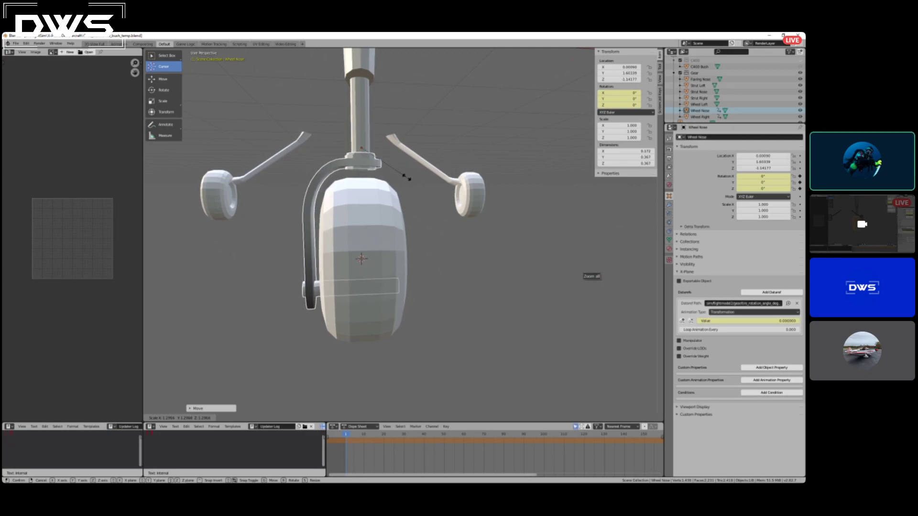
{"action": "right_click", "coordinate": [391, 182]}
{"action": "mouse_move", "coordinate": [390, 274]}
{"action": "middle_mouse_down"}
{"action": "mouse_move", "coordinate": [466, 269]}
{"action": "mouse_move", "coordinate": [404, 266]}
{"action": "middle_mouse_up"}
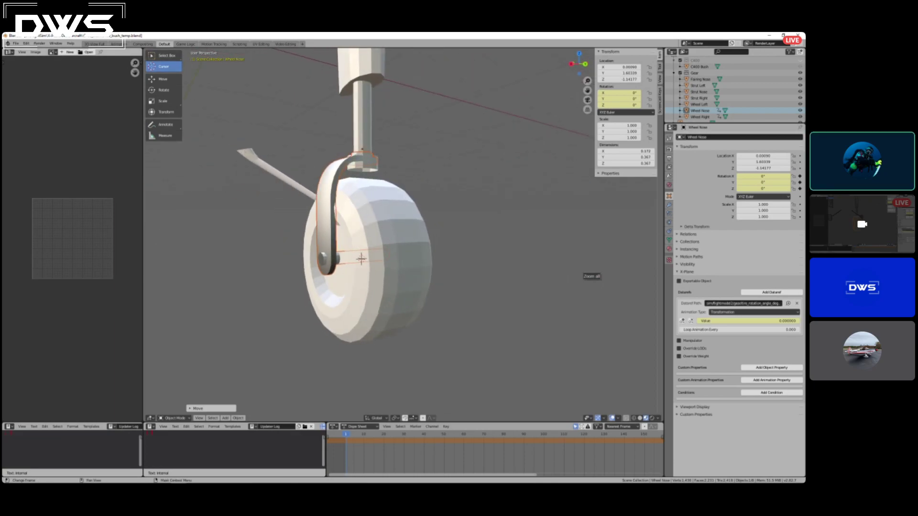
Append the Gear Nose object from the Object data of c400_bush_282.blend and view it against the nose strut.
{"action": "left_click", "coordinate": [25, 44]}
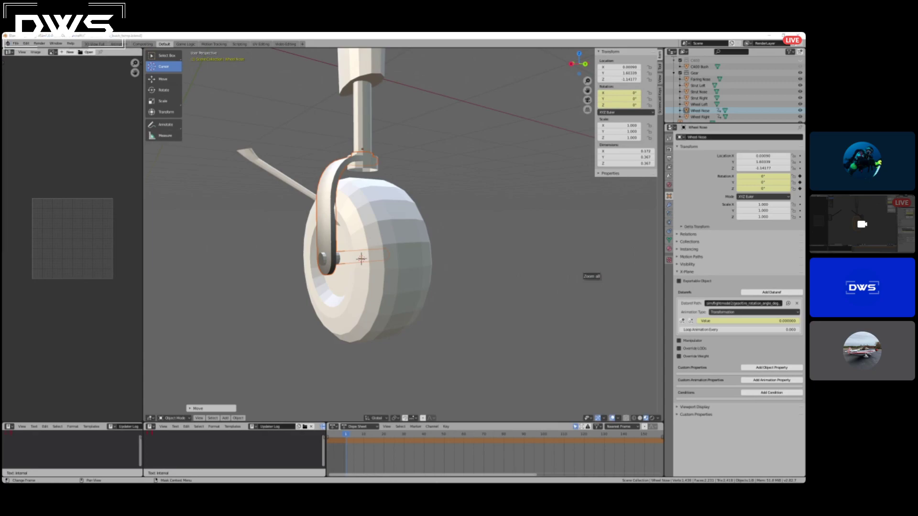
{"action": "left_click_drag", "start_coordinate": [219, 169], "coordinate": [296, 142]}
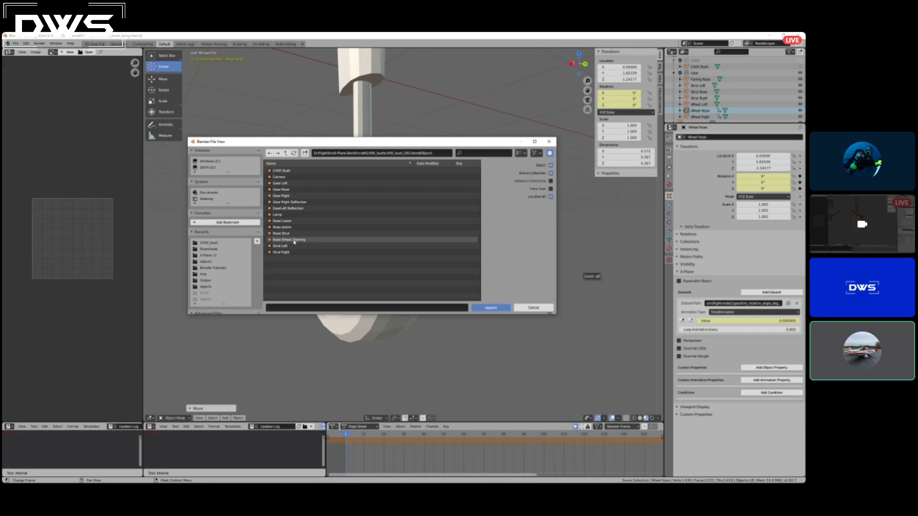
{"action": "left_click", "coordinate": [294, 190]}
{"action": "left_click", "coordinate": [493, 308]}
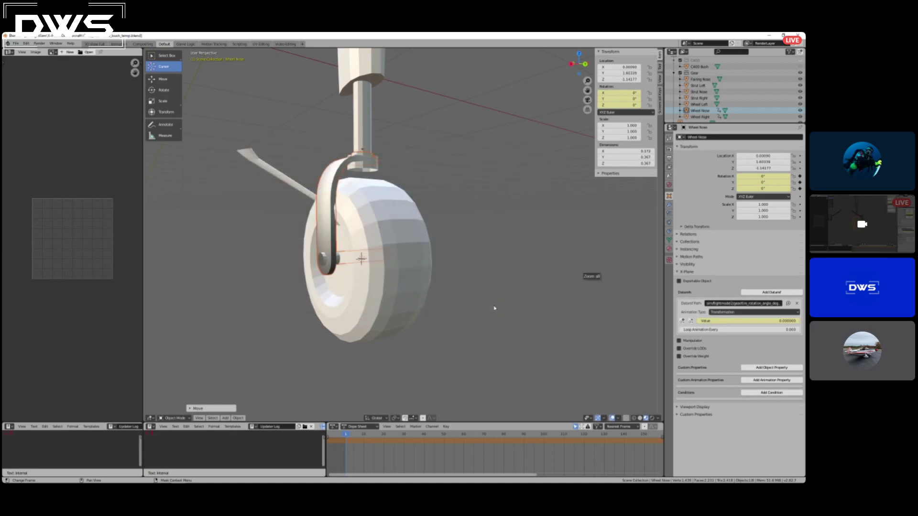
{"action": "mouse_move", "coordinate": [446, 297]}
{"action": "middle_mouse_down"}
{"action": "mouse_move", "coordinate": [498, 301]}
{"action": "mouse_move", "coordinate": [419, 297]}
{"action": "mouse_move", "coordinate": [459, 303]}
{"action": "mouse_move", "coordinate": [432, 301]}
{"action": "mouse_move", "coordinate": [451, 301]}
{"action": "middle_mouse_up"}
{"action": "scroll", "coordinate": [431, 297], "scroll_direction": "down", "scroll_amount": 5}
{"action": "scroll", "coordinate": [431, 297], "scroll_direction": "up", "scroll_amount": 3}
{"action": "scroll", "coordinate": [410, 284], "scroll_direction": "down", "scroll_amount": 5}
{"action": "scroll", "coordinate": [408, 287], "scroll_direction": "up", "scroll_amount": 5}
{"action": "scroll", "coordinate": [408, 287], "scroll_direction": "down", "scroll_amount": 3}
{"action": "scroll", "coordinate": [407, 285], "scroll_direction": "up", "scroll_amount": 3}
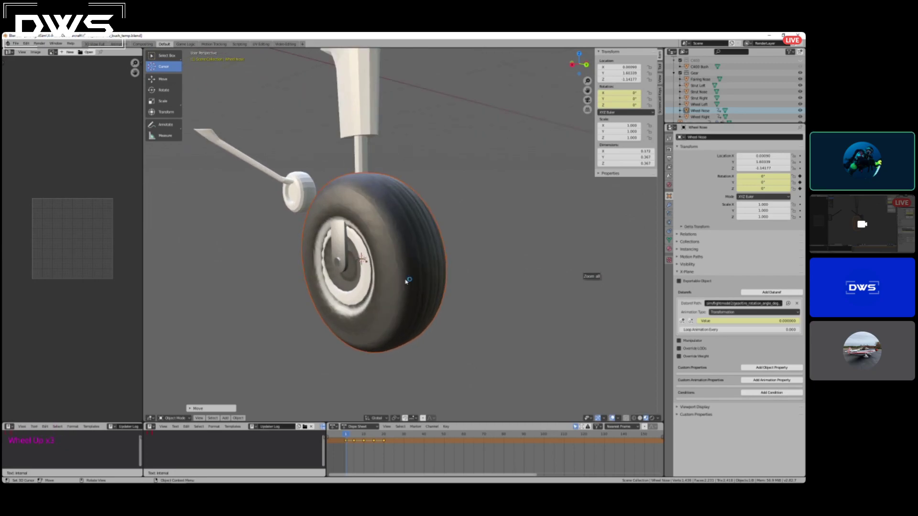
Delete the appended Gear Nose and Nose Lower objects from the scene.
{"action": "key", "text": "shift"}
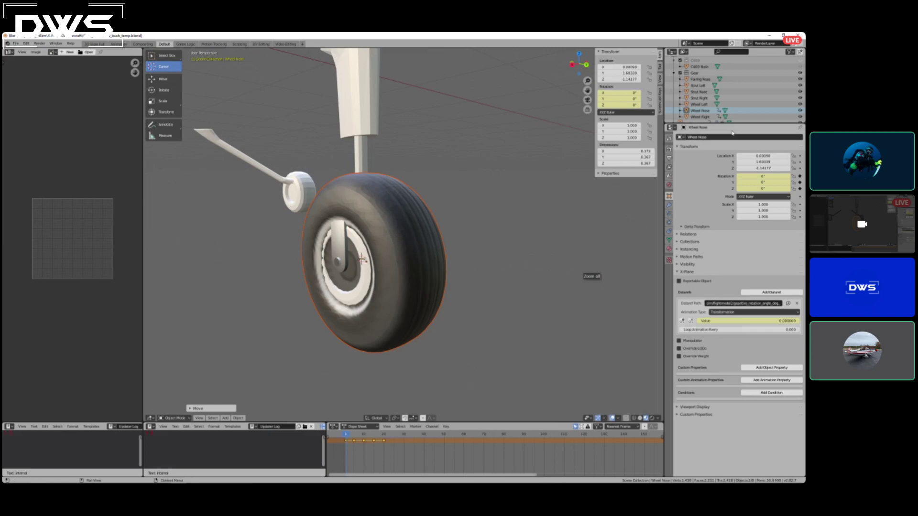
{"action": "scroll", "coordinate": [698, 110], "scroll_direction": "down", "scroll_amount": 3}
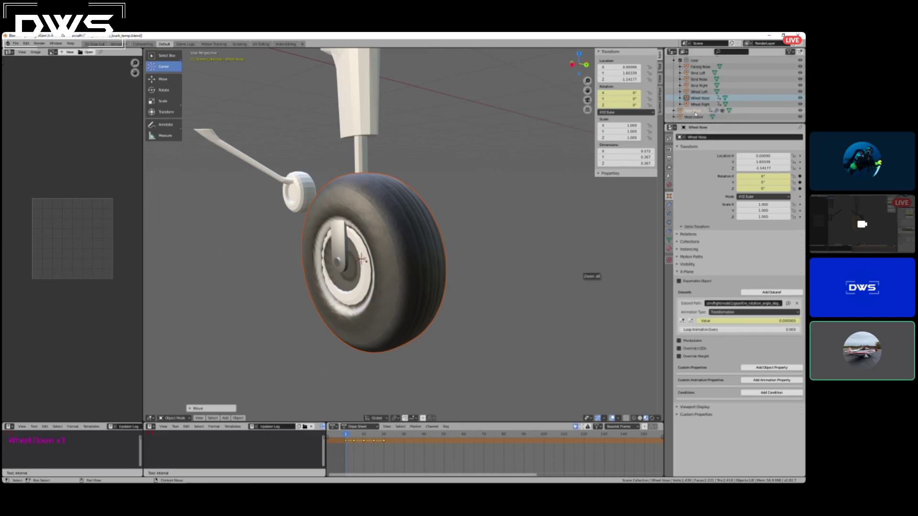
{"action": "left_click", "coordinate": [696, 110]}
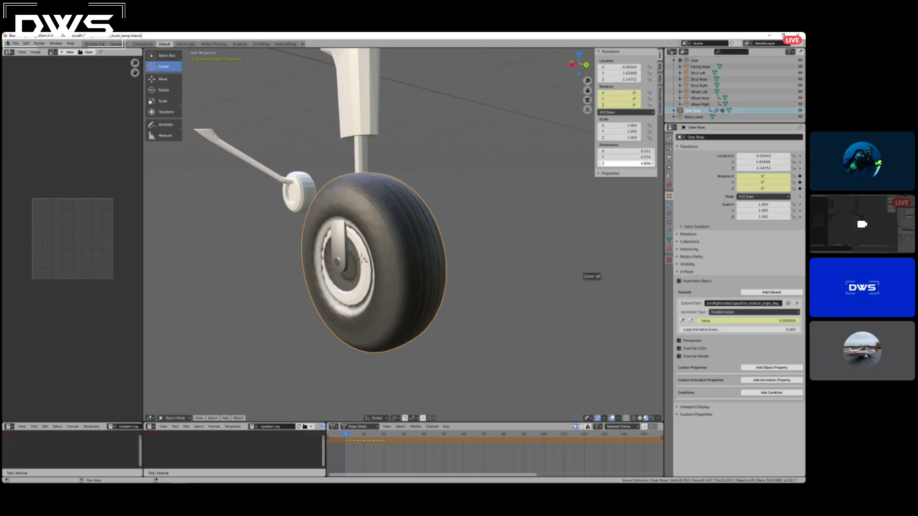
{"action": "key", "text": "Delete"}
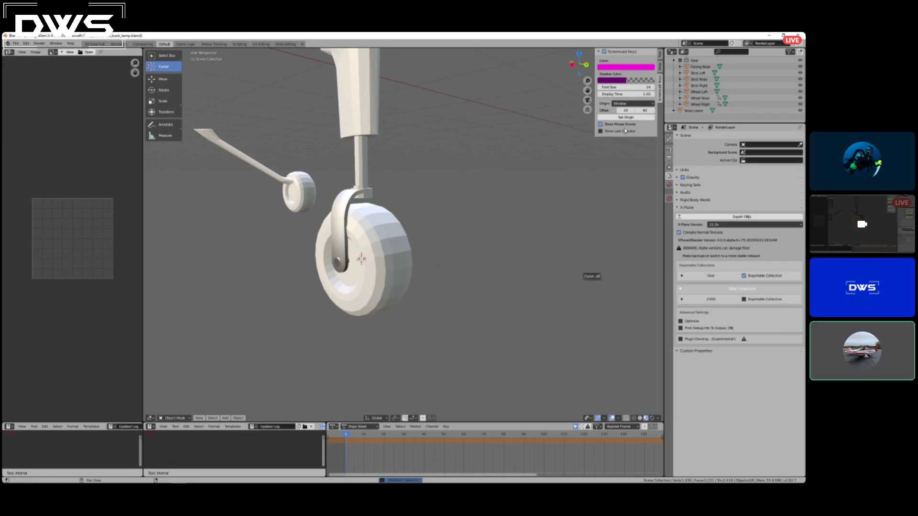
{"action": "left_click", "coordinate": [695, 115]}
{"action": "key", "text": "Delete"}
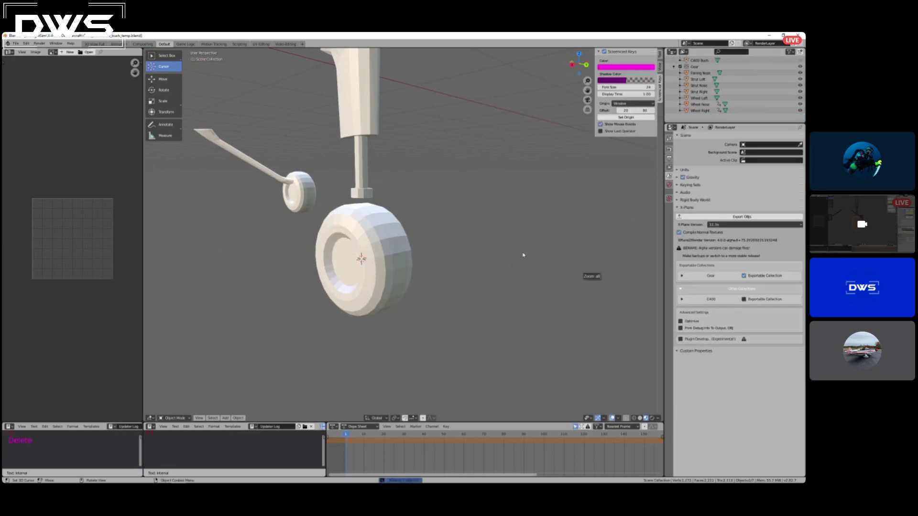
Append the Nose piston and Gear Nose objects together from the Object data of c400_bush_282.blend.
{"action": "left_click", "coordinate": [19, 44]}
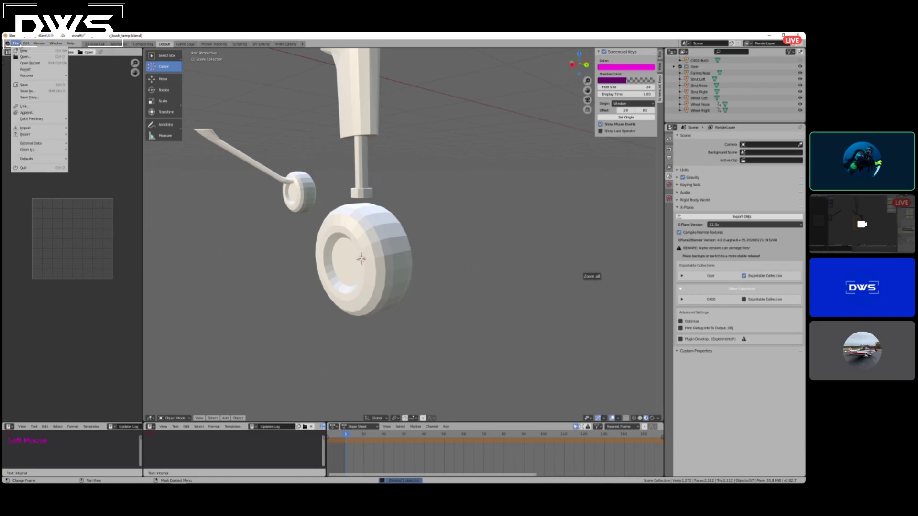
{"action": "left_click", "coordinate": [44, 113]}
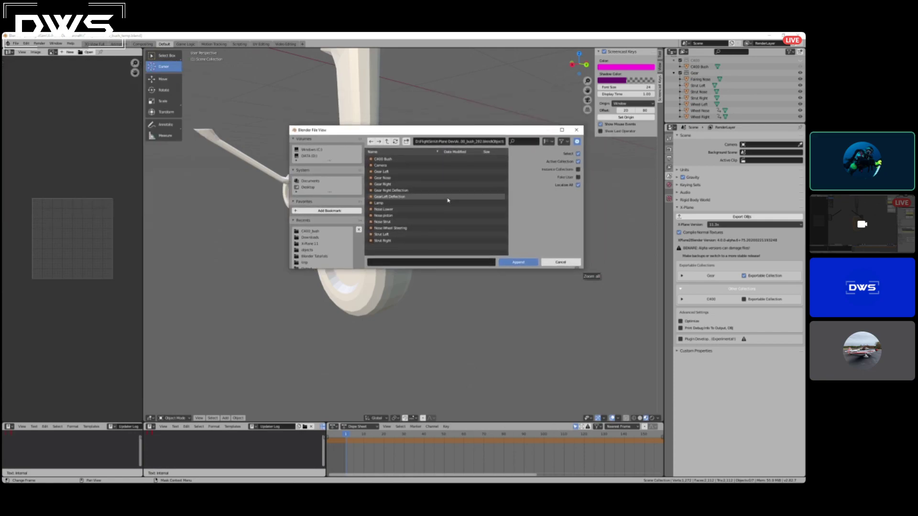
{"action": "left_click", "coordinate": [391, 216]}
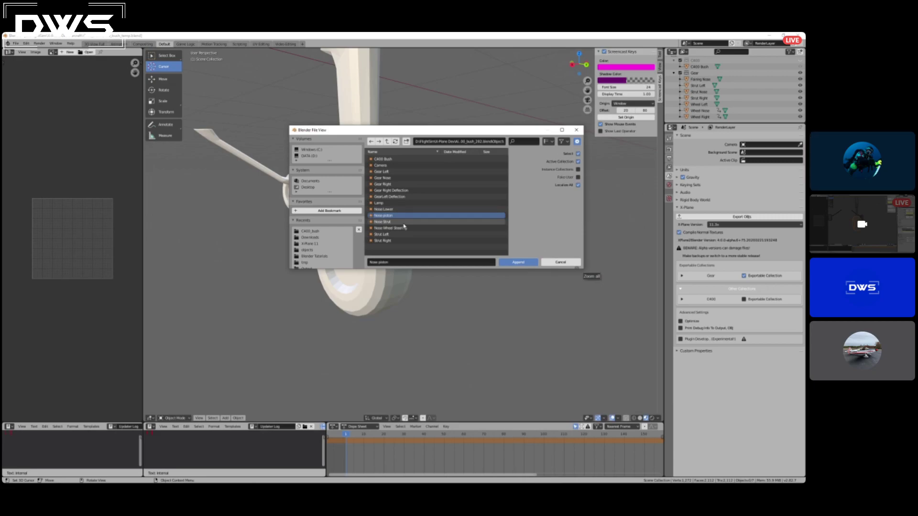
{"action": "left_click", "coordinate": [386, 178], "text": "shift"}
{"action": "left_click", "coordinate": [510, 262]}
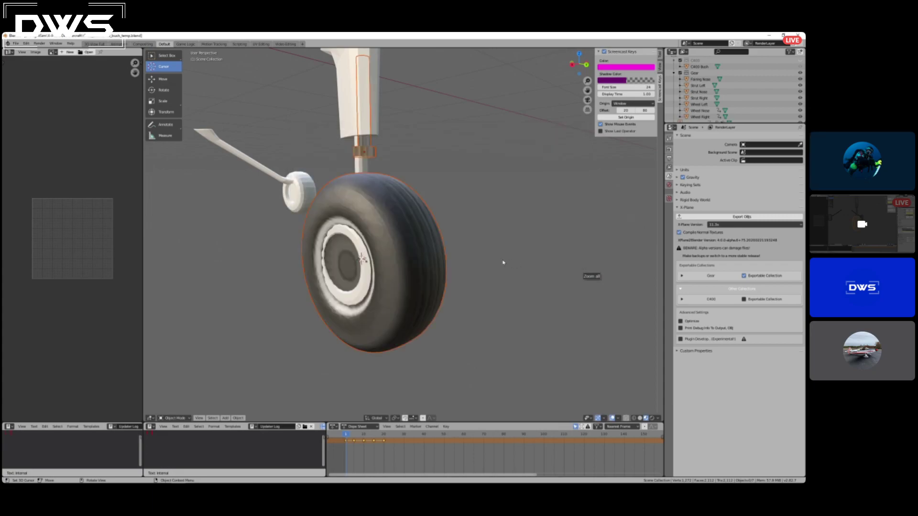
{"action": "mouse_move", "coordinate": [469, 244]}
{"action": "middle_mouse_down"}
{"action": "mouse_move", "coordinate": [494, 239]}
{"action": "mouse_move", "coordinate": [449, 236]}
{"action": "mouse_move", "coordinate": [481, 238]}
{"action": "mouse_move", "coordinate": [467, 242]}
{"action": "middle_mouse_up"}
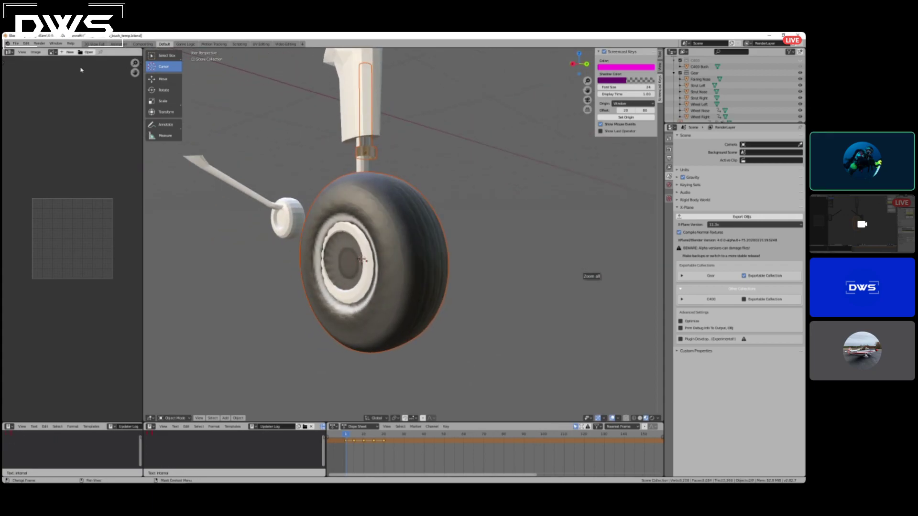
Append the Nose Lower fork from c400_bush_282.blend alongside the piston and tire at their original size.
{"action": "left_click", "coordinate": [26, 43]}
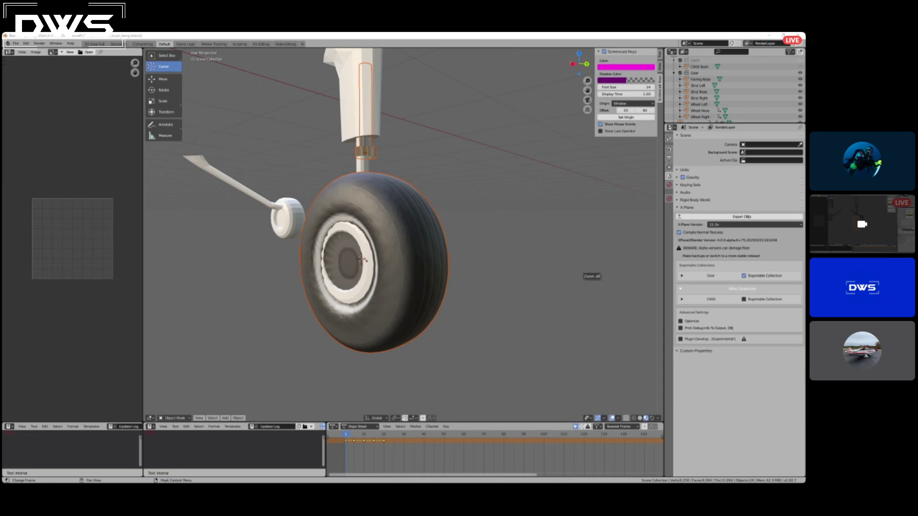
{"action": "left_click_drag", "start_coordinate": [2, 62], "coordinate": [403, 131]}
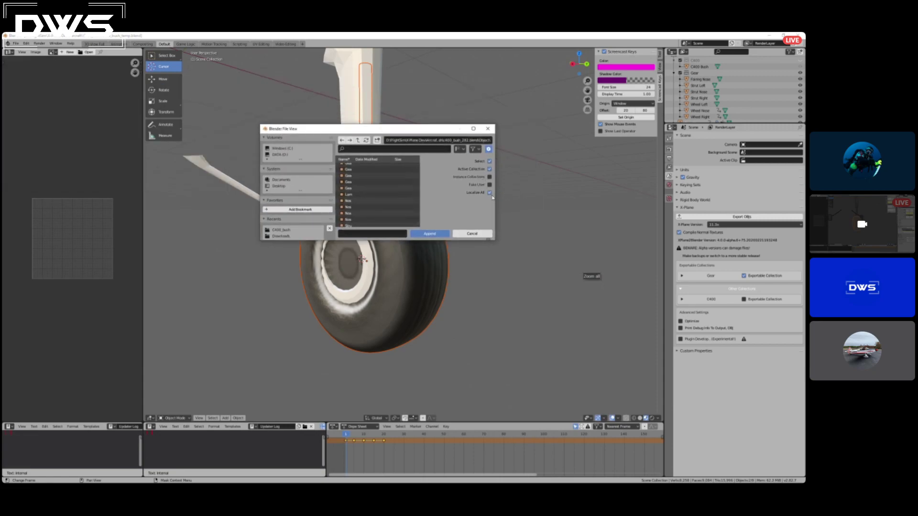
{"action": "left_click_drag", "start_coordinate": [498, 203], "coordinate": [611, 203]}
{"action": "double_click", "coordinate": [469, 204]}
{"action": "middle_click_drag", "start_coordinate": [455, 211], "coordinate": [426, 213]}
Select Gear Nose, Nose Lower and Nose piston together and put them in the Gear collection.
{"action": "scroll", "coordinate": [726, 103], "scroll_direction": "down", "scroll_amount": 4}
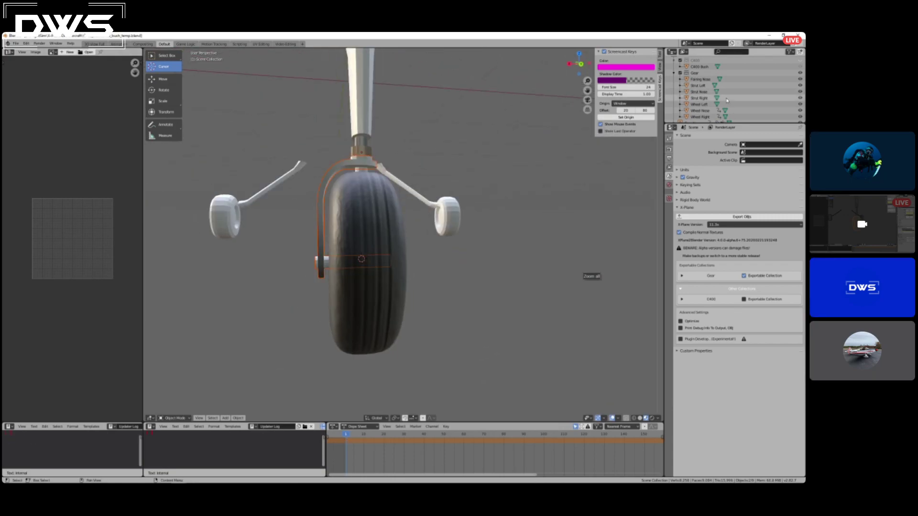
{"action": "left_click", "coordinate": [691, 104], "text": "shift"}
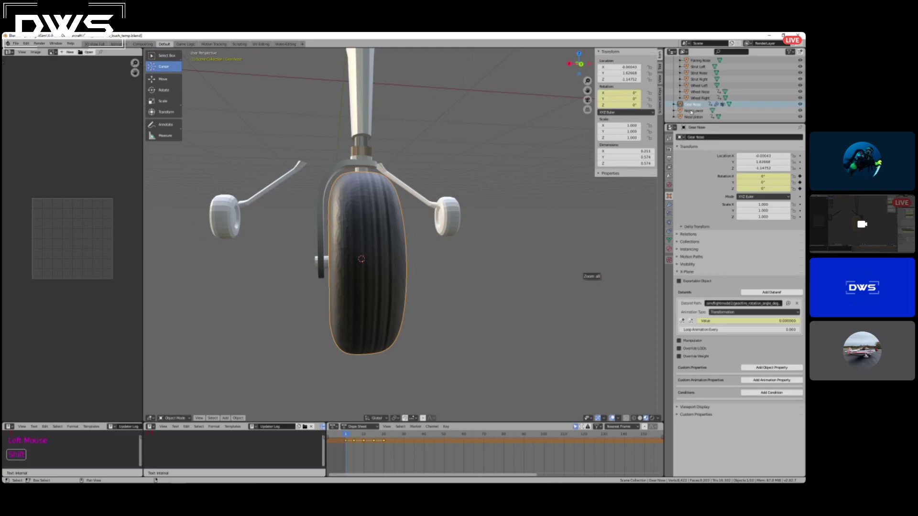
{"action": "left_click", "coordinate": [691, 117], "text": "shift"}
{"action": "left_click_drag", "start_coordinate": [693, 106], "coordinate": [725, 79]}
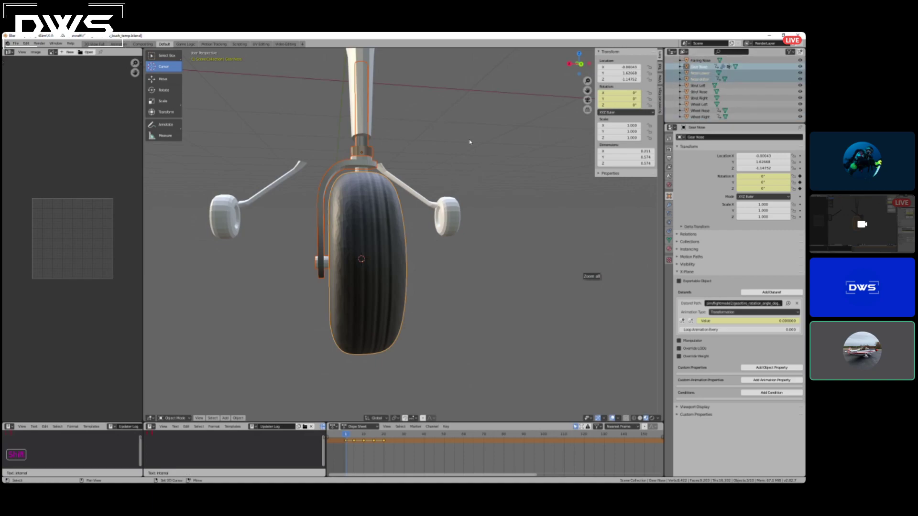
Try to snap the three selected nose gear parts to the 3D cursor, and undo the snap.
{"action": "key", "text": "shift+s"}
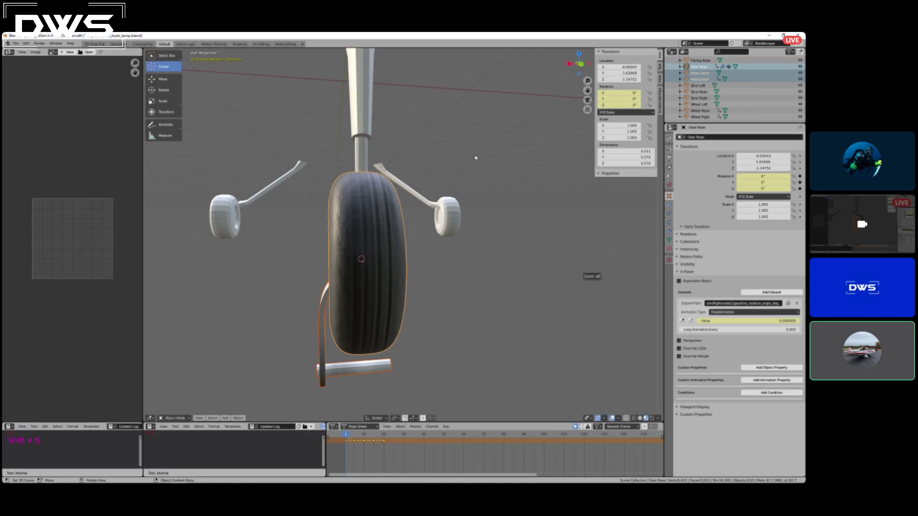
{"action": "key", "text": "ctrl+z"}
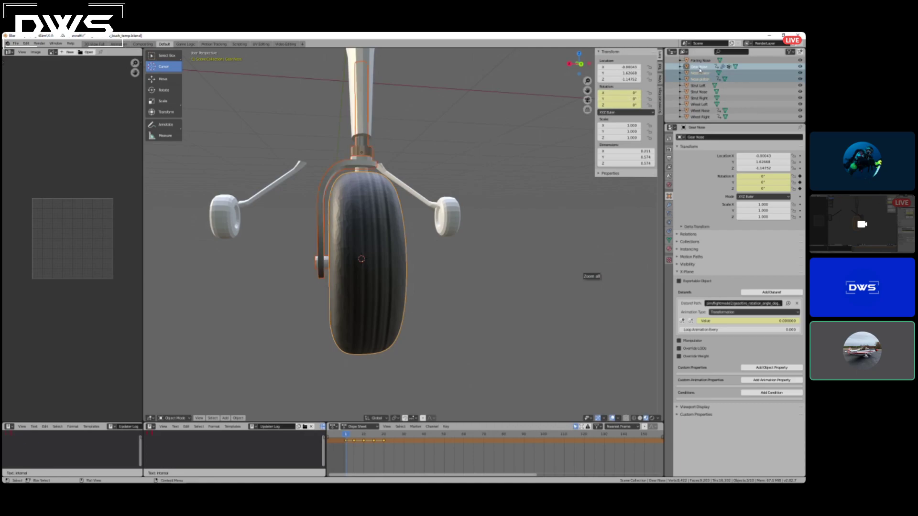
{"action": "middle_click_drag", "start_coordinate": [543, 140], "coordinate": [526, 193]}
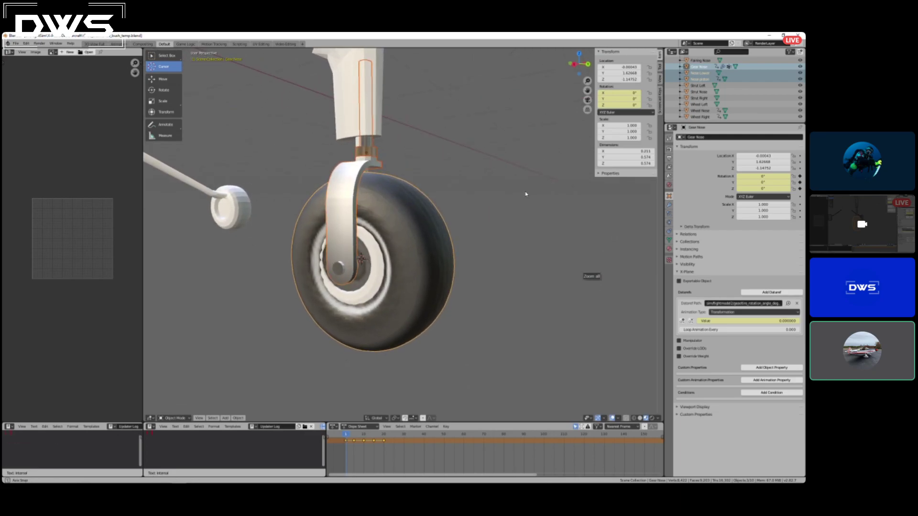
Scale the three nose gear parts down together to about 0.676 and move them onto the existing nose wheel.
{"action": "key", "text": "s"}
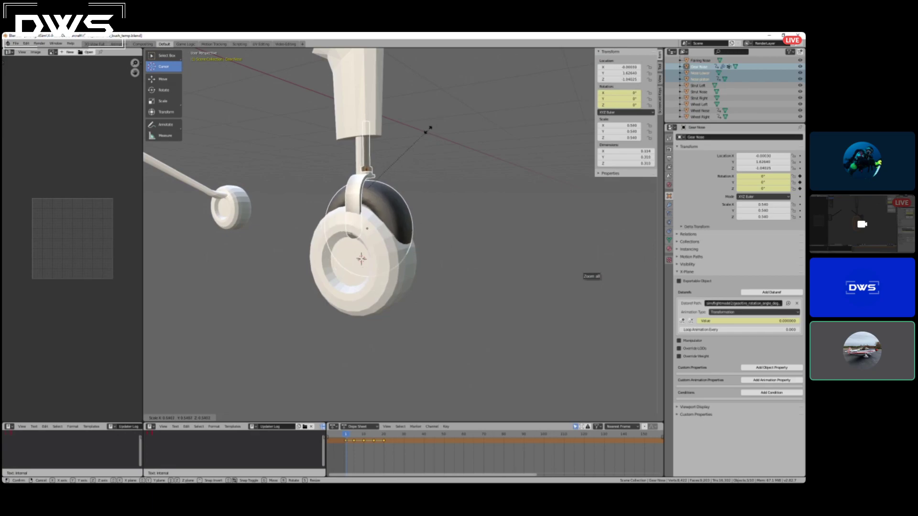
{"action": "left_click", "coordinate": [454, 129]}
{"action": "middle_click_drag", "start_coordinate": [454, 129], "coordinate": [436, 168]}
{"action": "key", "text": "g"}
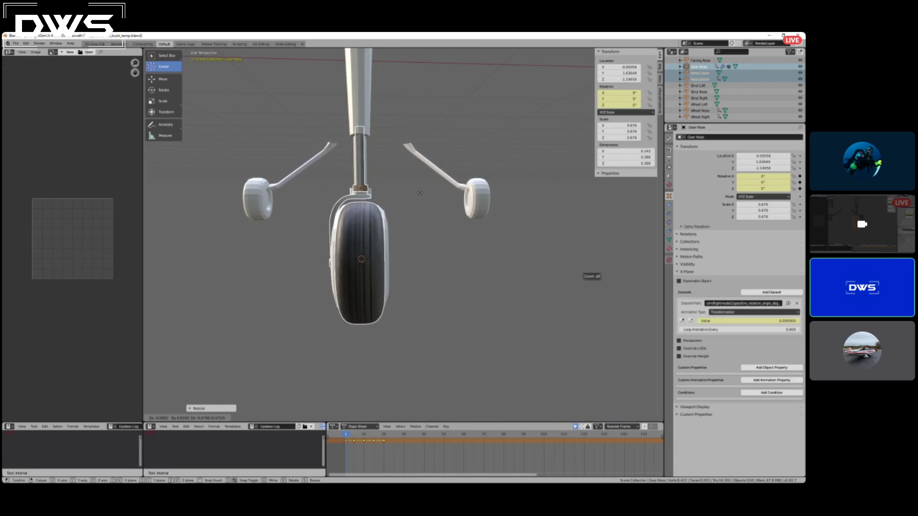
{"action": "left_click", "coordinate": [421, 193]}
From the side, shift the nose gear parts so the fork's axle lines up with the existing nose wheel's centre.
{"action": "middle_click_drag", "start_coordinate": [421, 192], "coordinate": [474, 238]}
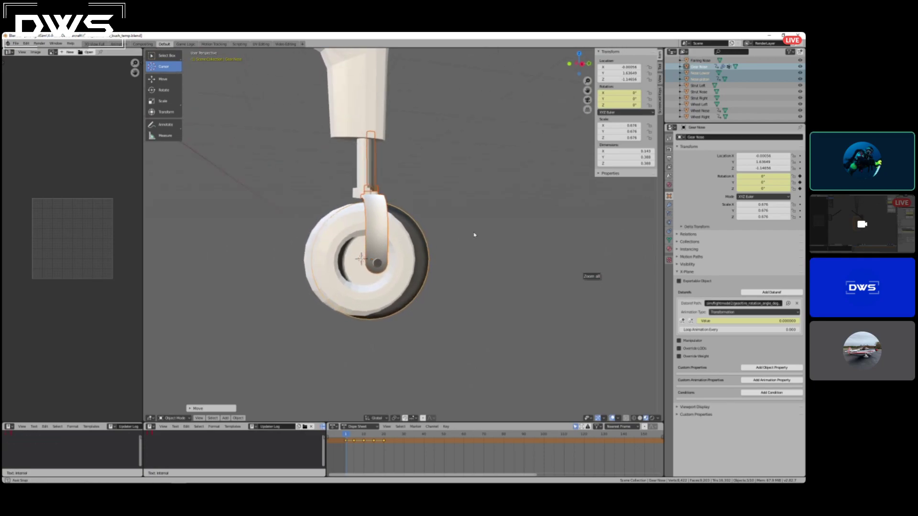
{"action": "mouse_move", "coordinate": [485, 229]}
{"action": "middle_mouse_down"}
{"action": "mouse_move", "coordinate": [472, 225]}
{"action": "mouse_move", "coordinate": [479, 230]}
{"action": "middle_mouse_up"}
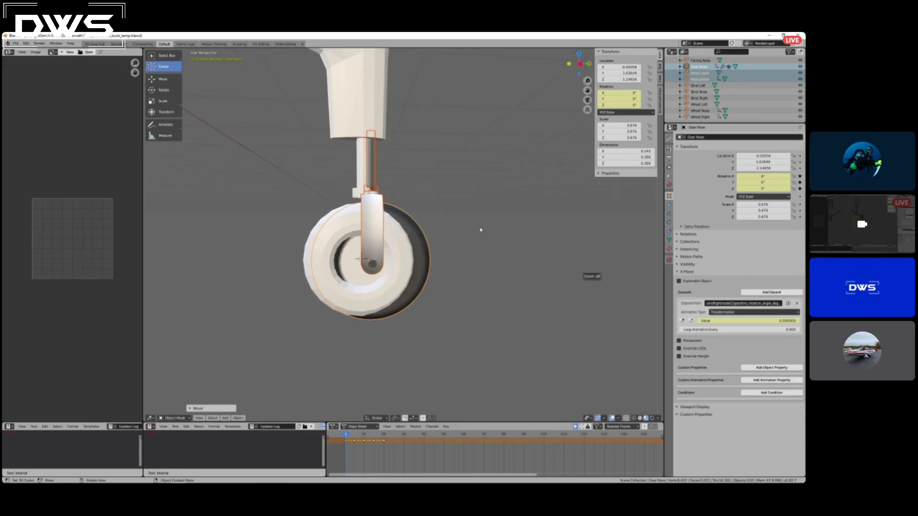
{"action": "key", "text": "g"}
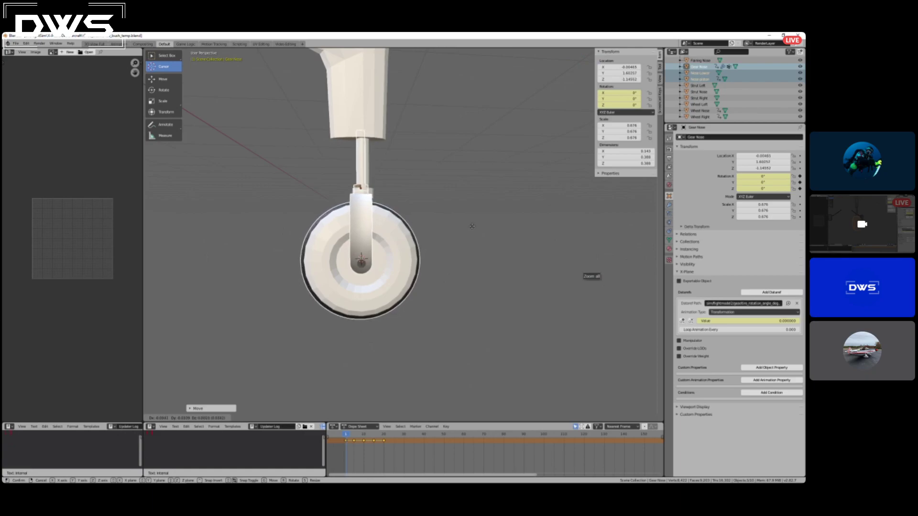
{"action": "left_click", "coordinate": [472, 226]}
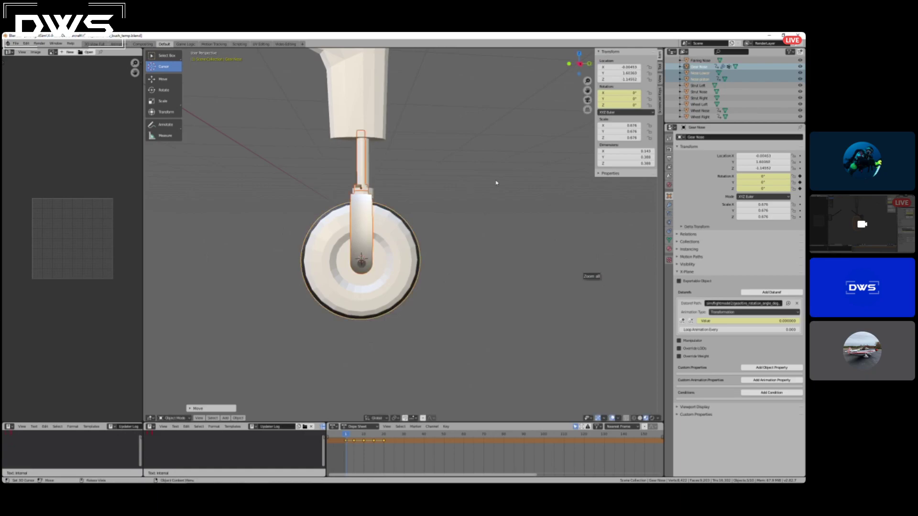
Scale the nose gear parts down to about 0.637 to match the existing wheel's diameter, and nudge them down onto its centre.
{"action": "key", "text": "s"}
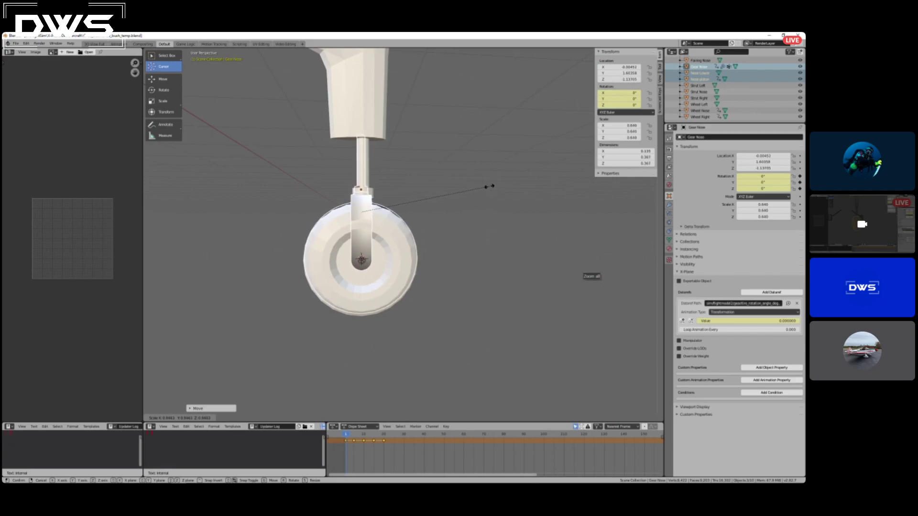
{"action": "left_click", "coordinate": [488, 188]}
{"action": "key", "text": "g"}
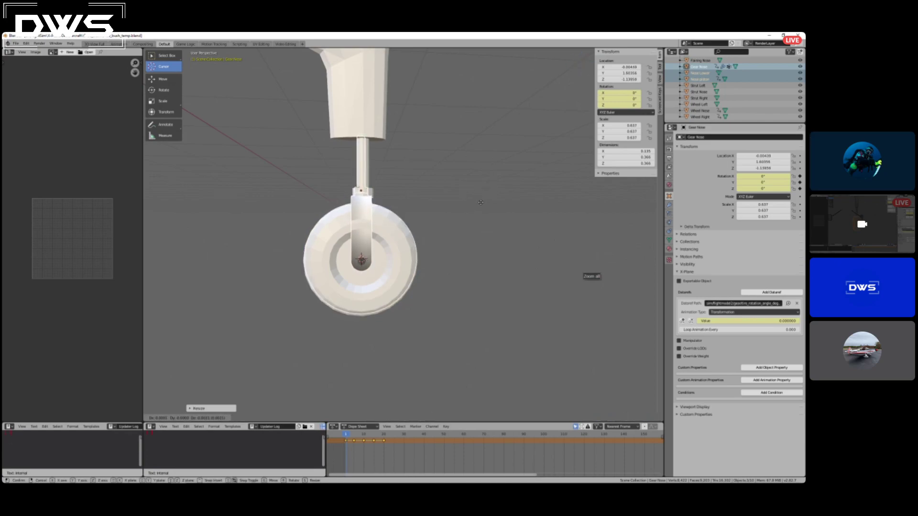
{"action": "left_click", "coordinate": [480, 203]}
{"action": "middle_click_drag", "start_coordinate": [502, 236], "coordinate": [531, 199]}
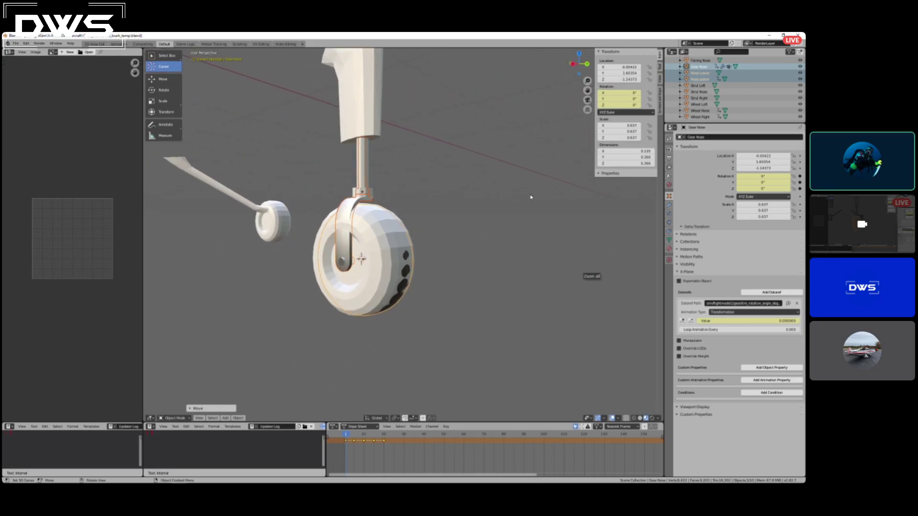
{"action": "scroll", "coordinate": [726, 103], "scroll_direction": "up", "scroll_amount": 2}
{"action": "scroll", "coordinate": [717, 93], "scroll_direction": "up", "scroll_amount": 2}
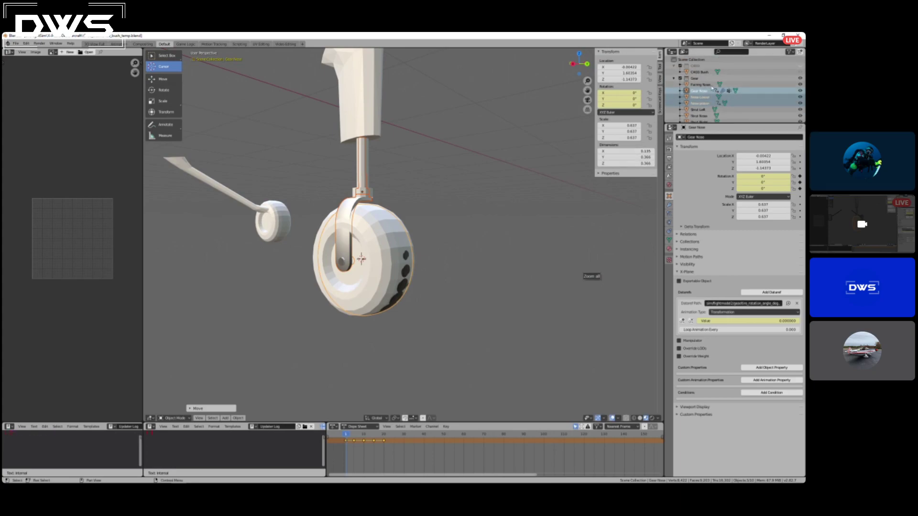
{"action": "scroll", "coordinate": [715, 98], "scroll_direction": "down", "scroll_amount": 2}
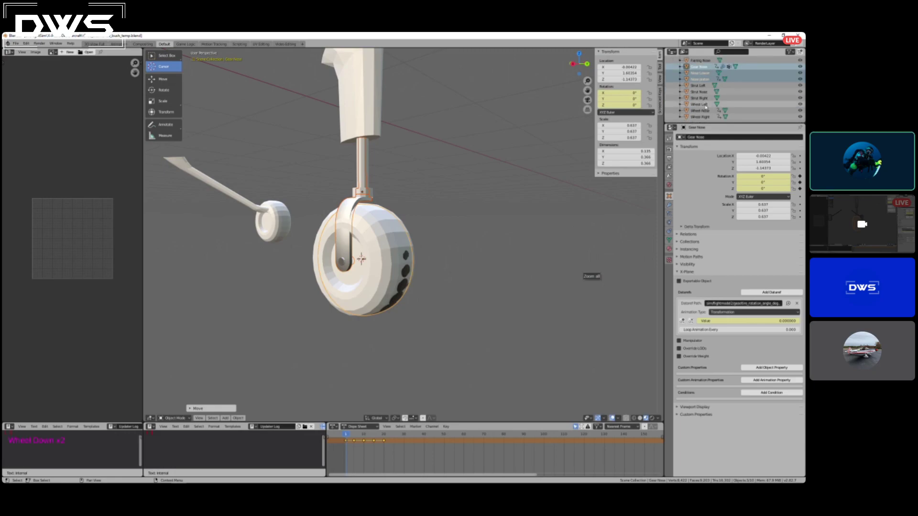
Hide the original Wheel Nose object and make the new Gear Nose tire the only selected object.
{"action": "left_click", "coordinate": [801, 111]}
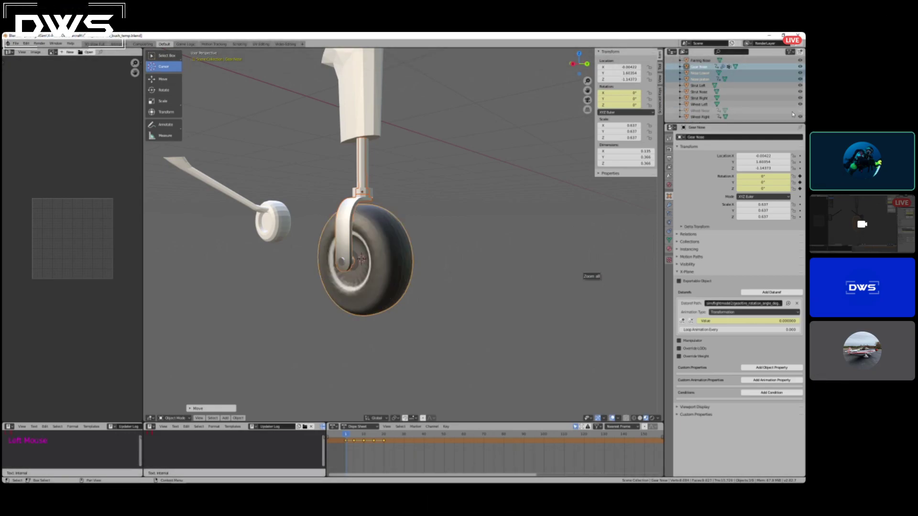
{"action": "left_click", "coordinate": [386, 266]}
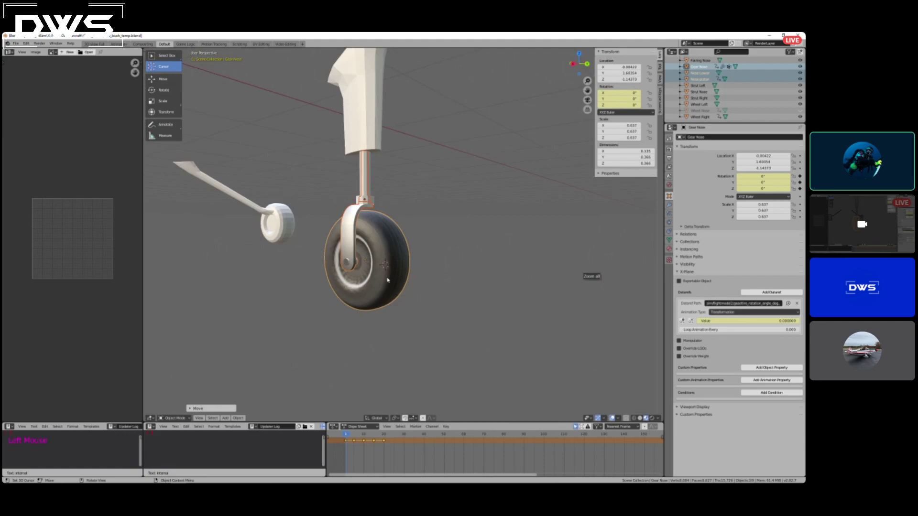
{"action": "left_click", "coordinate": [699, 66]}
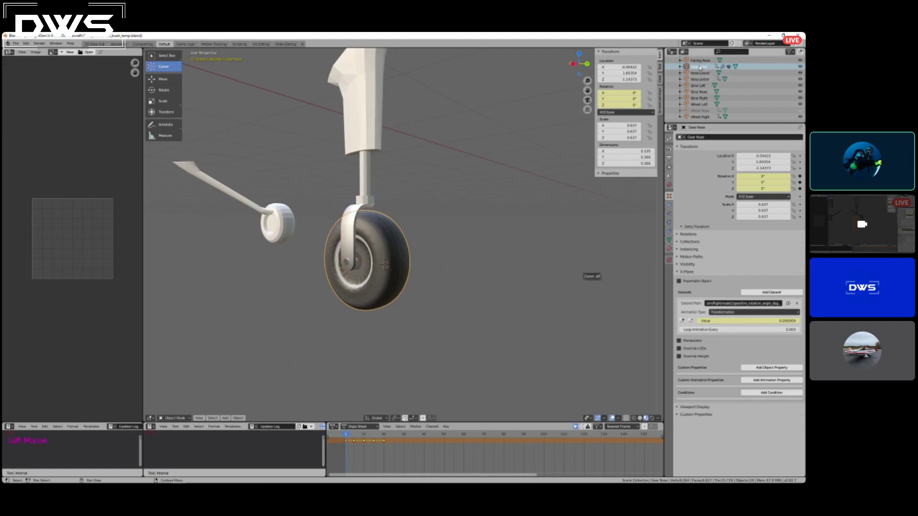
{"action": "mouse_move", "coordinate": [348, 434]}
{"action": "left_mouse_down"}
{"action": "mouse_move", "coordinate": [370, 442]}
{"action": "mouse_move", "coordinate": [349, 443]}
{"action": "mouse_move", "coordinate": [376, 443]}
{"action": "mouse_move", "coordinate": [346, 443]}
{"action": "left_mouse_up"}
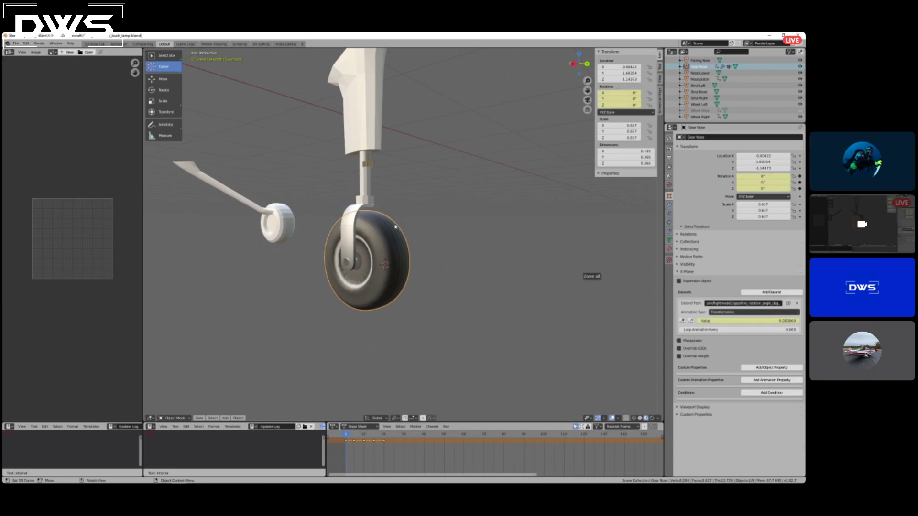
Select the Nose Lower fork and examine how it fits the tire and the strut above.
{"action": "scroll", "coordinate": [353, 208], "scroll_direction": "up", "scroll_amount": 1}
{"action": "left_click", "coordinate": [353, 208]}
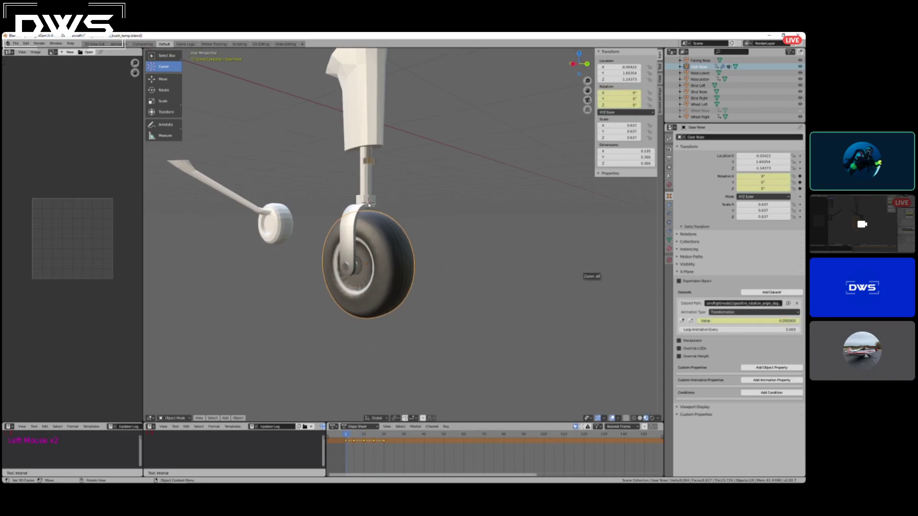
{"action": "left_click", "coordinate": [699, 72]}
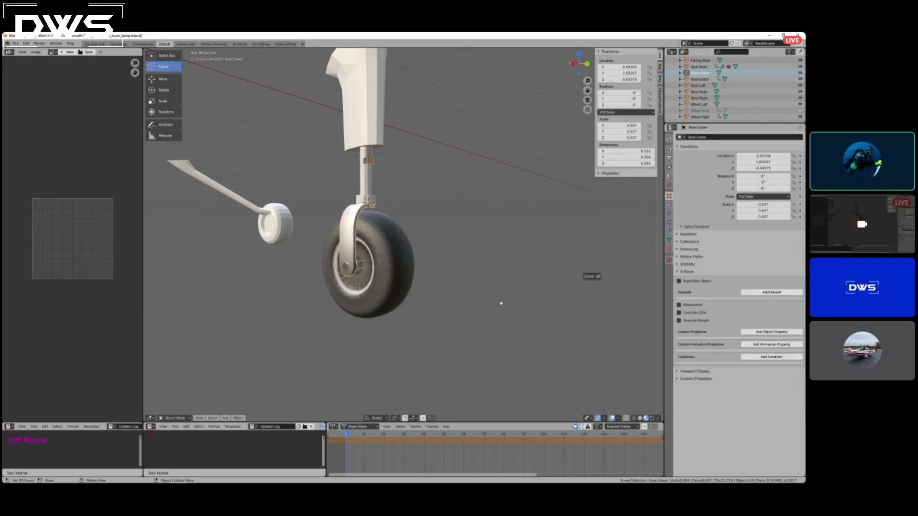
{"action": "scroll", "coordinate": [467, 278], "scroll_direction": "down", "scroll_amount": 2}
{"action": "scroll", "coordinate": [468, 275], "scroll_direction": "up", "scroll_amount": 4}
{"action": "scroll", "coordinate": [467, 272], "scroll_direction": "down", "scroll_amount": 1}
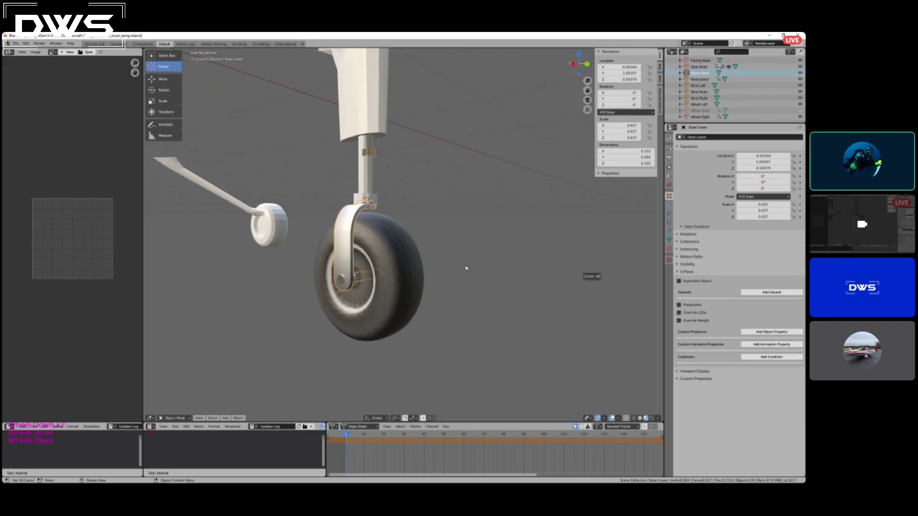
{"action": "middle_click_drag", "start_coordinate": [434, 201], "coordinate": [410, 199]}
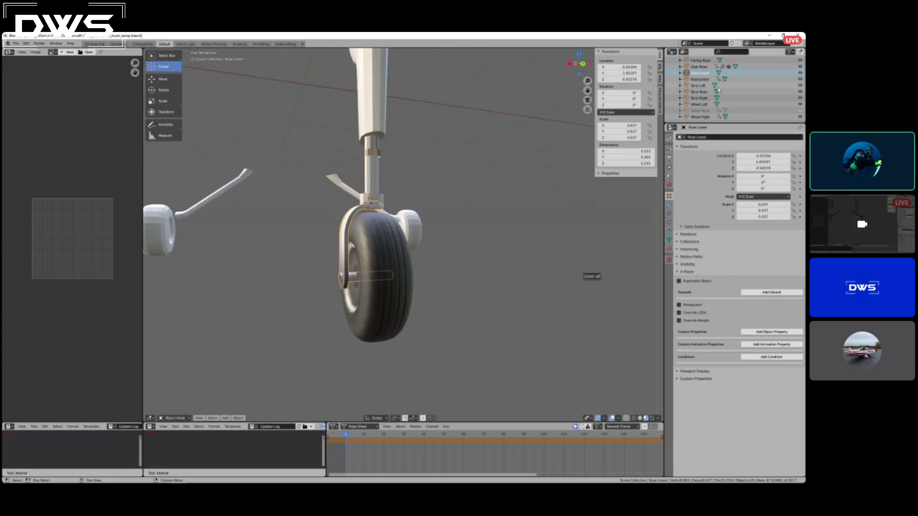
Try deleting the Nose Lower fork from the scene, and undo the deletion.
{"action": "right_click", "coordinate": [695, 74]}
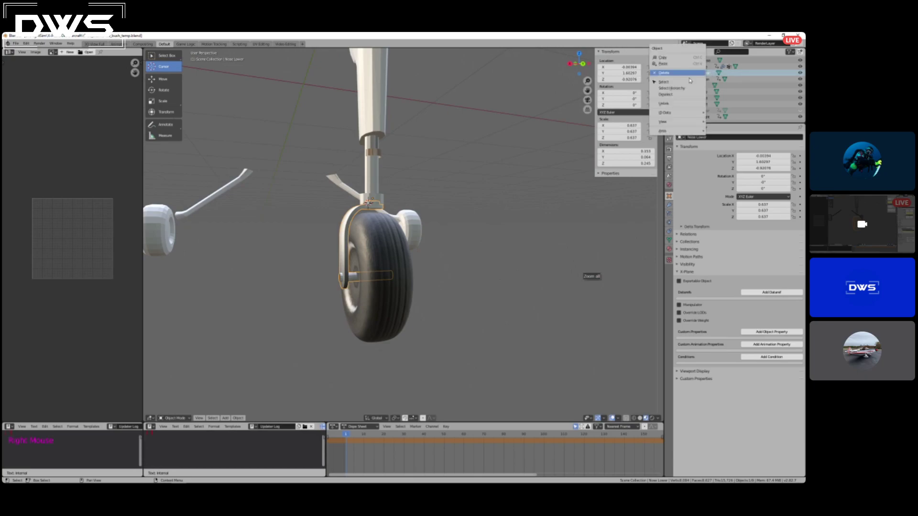
{"action": "left_click", "coordinate": [665, 72]}
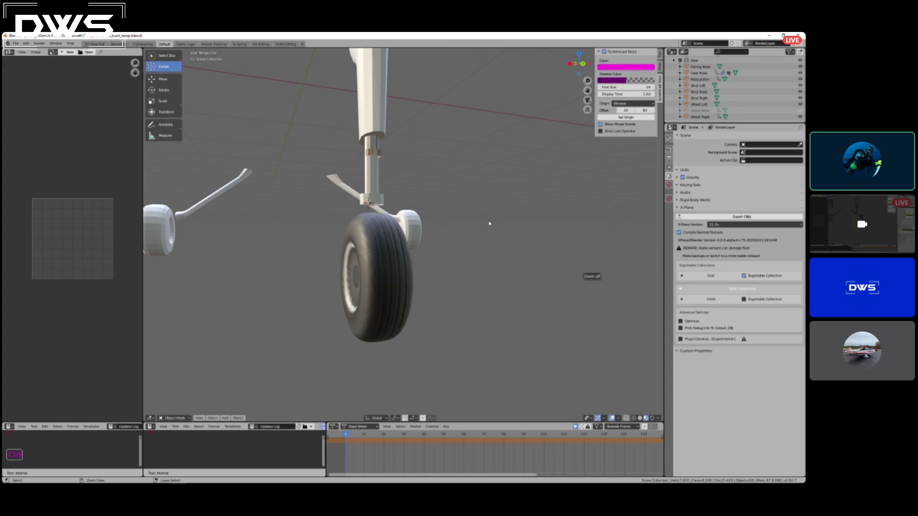
{"action": "key", "text": "ctrl+z"}
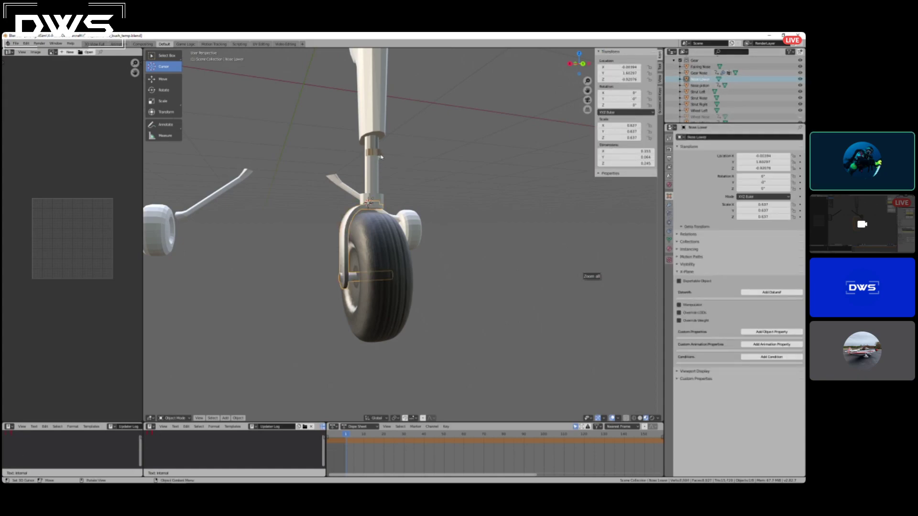
Delete the imported Nose piston object that overlaps the existing shaft above the fork.
{"action": "middle_click_drag", "start_coordinate": [434, 156], "coordinate": [452, 176]}
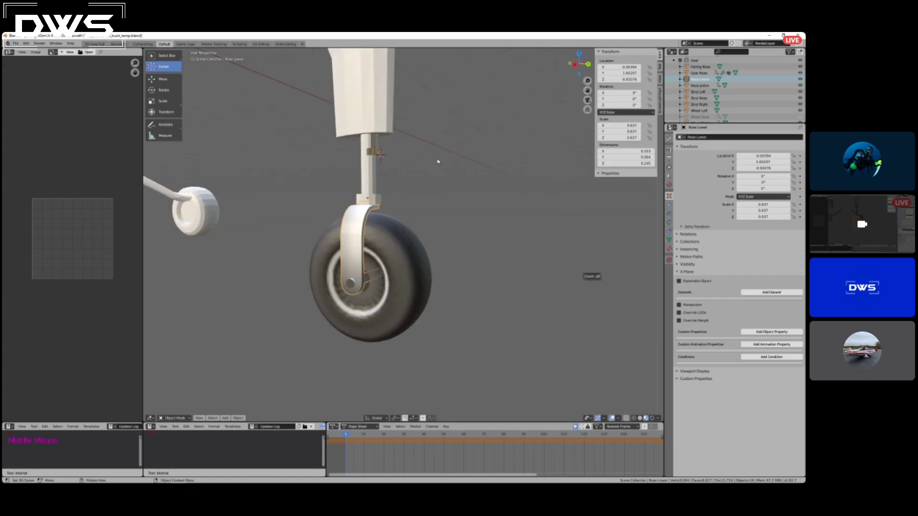
{"action": "left_click", "coordinate": [165, 55]}
{"action": "left_click", "coordinate": [380, 154]}
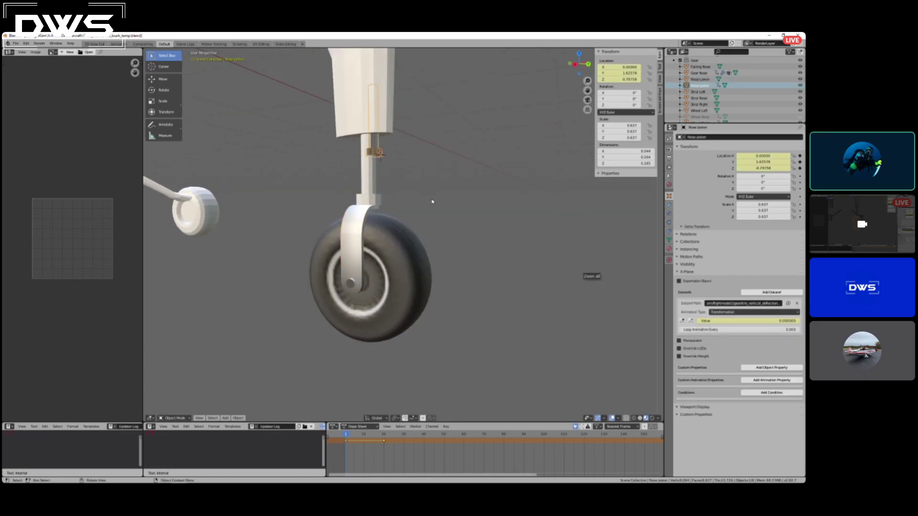
{"action": "key", "text": "Delete"}
Select the fork and the tire in turn and examine the tire's keyframes and the assembly's alignment.
{"action": "middle_click_drag", "start_coordinate": [393, 209], "coordinate": [488, 270]}
{"action": "left_click", "coordinate": [344, 254]}
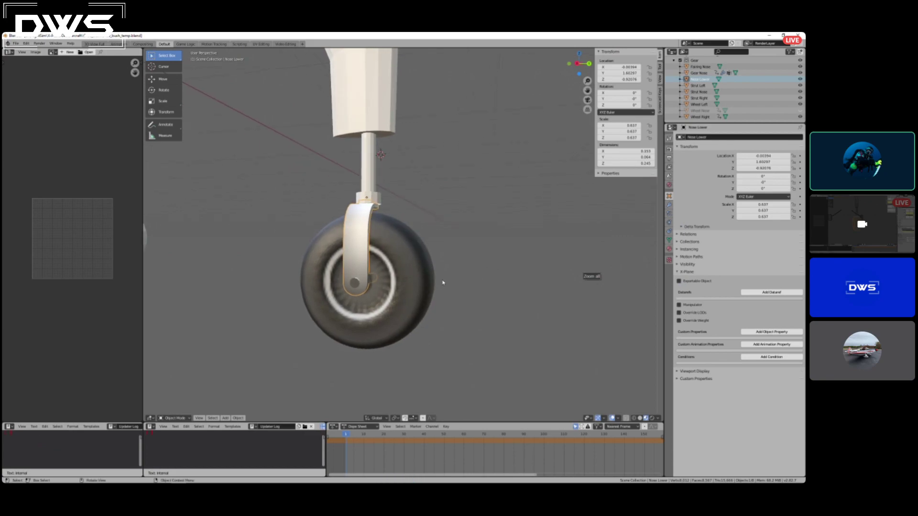
{"action": "left_click", "coordinate": [417, 288]}
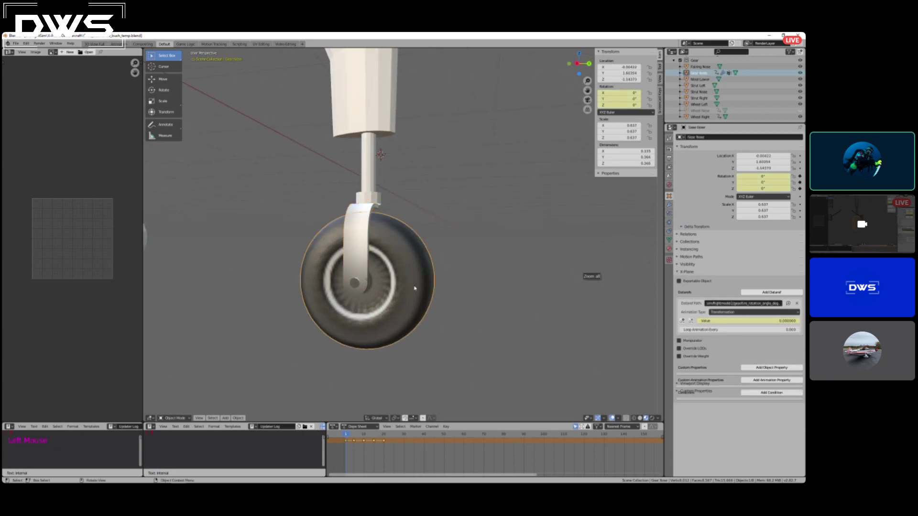
{"action": "left_click", "coordinate": [346, 436]}
{"action": "mouse_move", "coordinate": [345, 440]}
{"action": "left_mouse_down"}
{"action": "mouse_move", "coordinate": [359, 440]}
{"action": "mouse_move", "coordinate": [345, 440]}
{"action": "left_mouse_up"}
{"action": "middle_click_drag", "start_coordinate": [486, 207], "coordinate": [453, 216]}
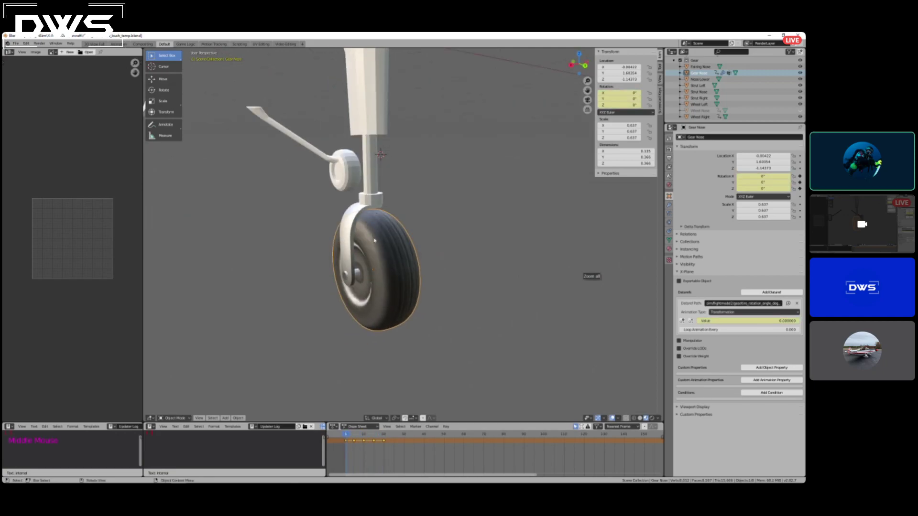
{"action": "left_click", "coordinate": [352, 212]}
{"action": "middle_click_drag", "start_coordinate": [353, 212], "coordinate": [438, 166]}
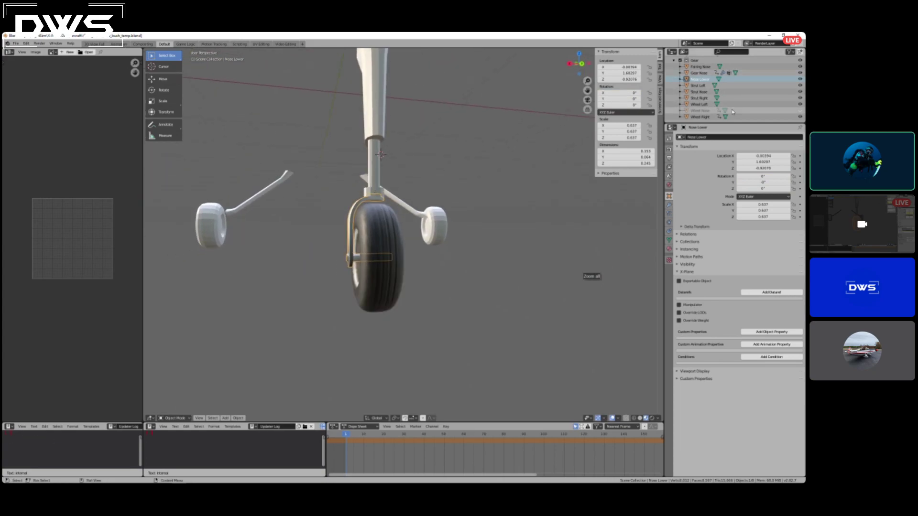
Toggle the visibility of the Fairing Nose object to check which part of the nose gear it is.
{"action": "scroll", "coordinate": [727, 78], "scroll_direction": "up", "scroll_amount": 1}
{"action": "left_click", "coordinate": [800, 79]}
{"action": "left_click", "coordinate": [801, 79]}
{"action": "left_click", "coordinate": [800, 79]}
{"action": "left_click", "coordinate": [800, 80]}
{"action": "left_click", "coordinate": [801, 79]}
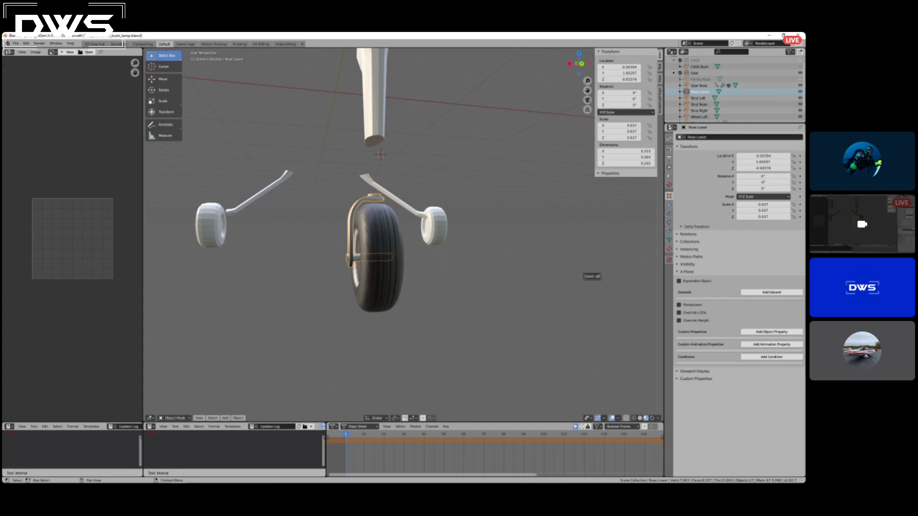
{"action": "left_click", "coordinate": [800, 79]}
Raise the Fairing Nose shaft slightly along the Z axis, to a Z location of about 0.005.
{"action": "middle_click_drag", "start_coordinate": [390, 144], "coordinate": [395, 138]}
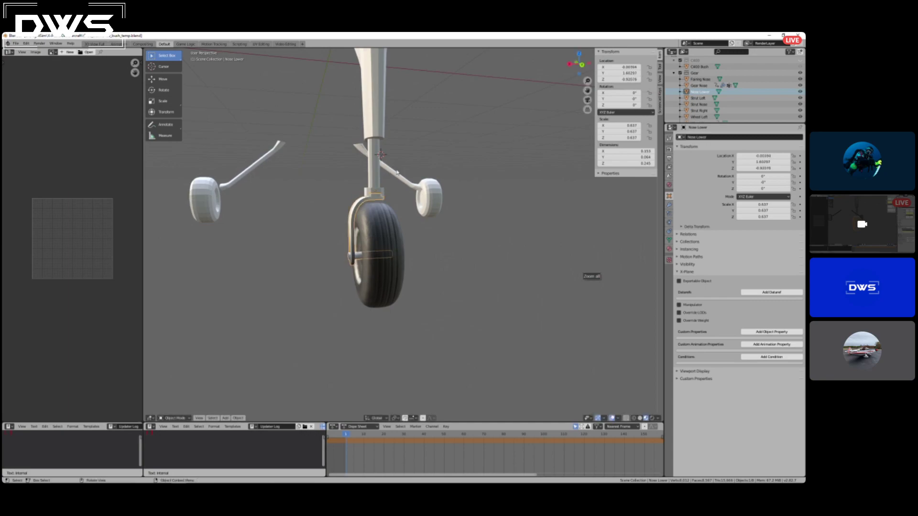
{"action": "left_click", "coordinate": [700, 79]}
{"action": "key", "text": "g"}
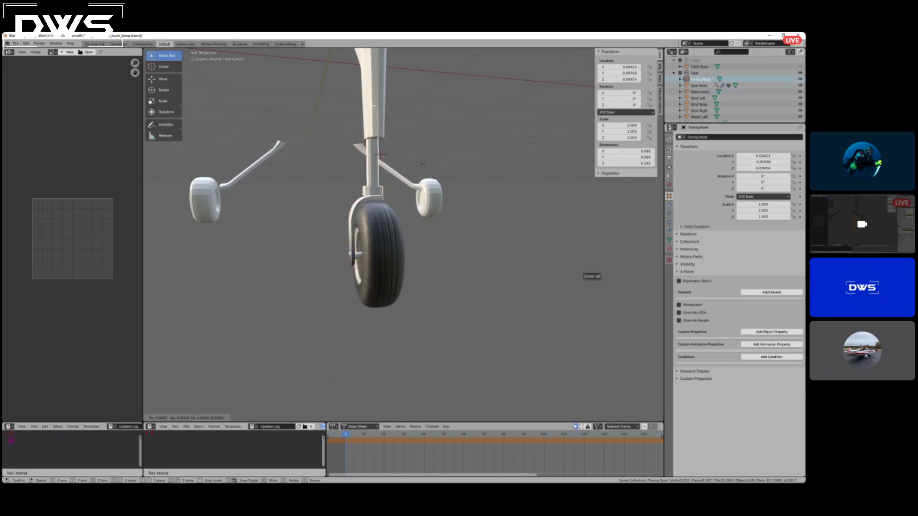
{"action": "key", "text": "z"}
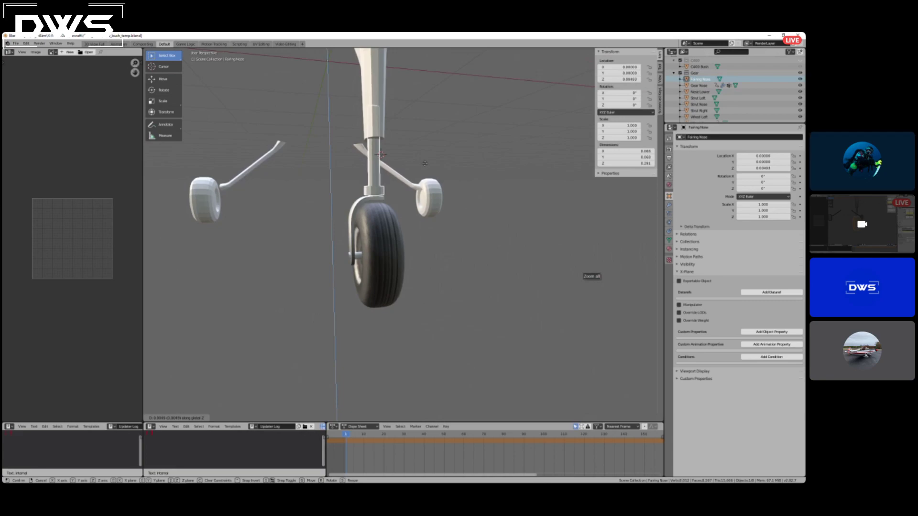
{"action": "left_click", "coordinate": [425, 166]}
From the side, shift the Fairing Nose shaft along Y to about -0.006 so its collar centres over the fork.
{"action": "middle_click_drag", "start_coordinate": [392, 213], "coordinate": [451, 211]}
{"action": "scroll", "coordinate": [380, 209], "scroll_direction": "up", "scroll_amount": 4}
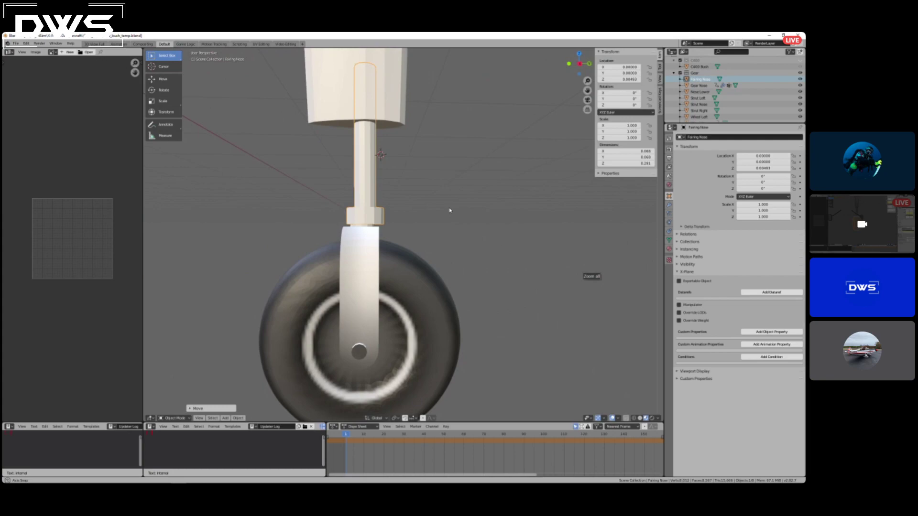
{"action": "scroll", "coordinate": [449, 228], "scroll_direction": "down", "scroll_amount": 2}
{"action": "scroll", "coordinate": [448, 229], "scroll_direction": "up", "scroll_amount": 2}
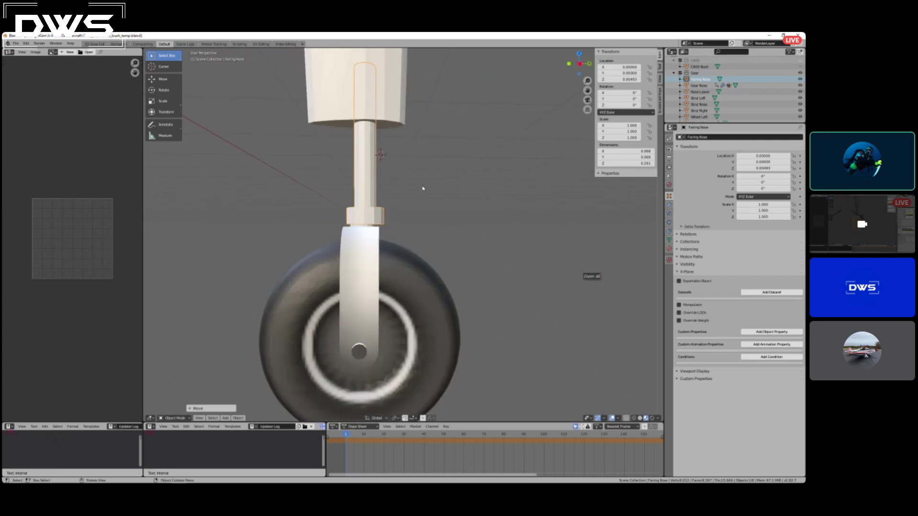
{"action": "key", "text": "KP_3"}
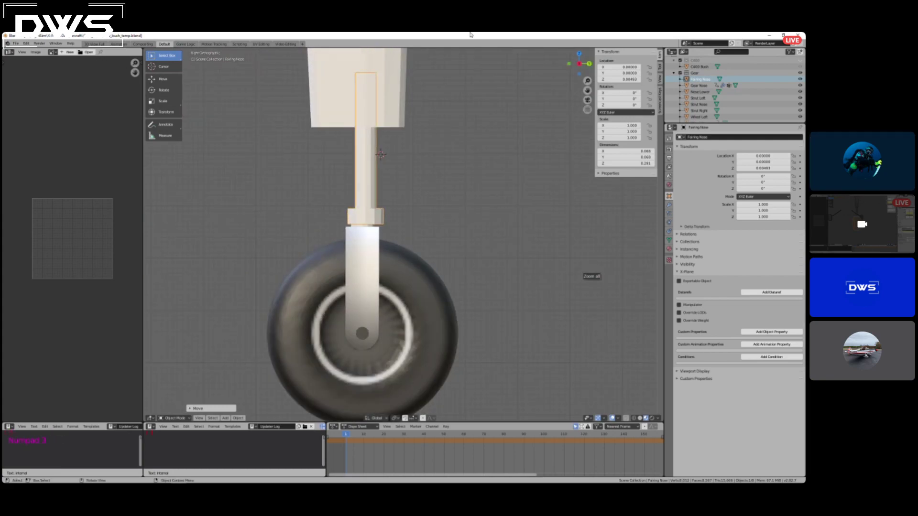
{"action": "key", "text": "g"}
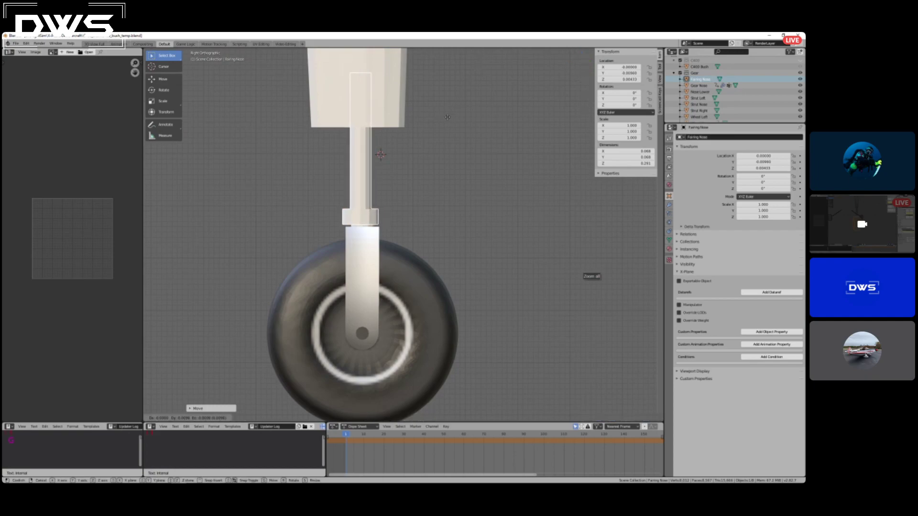
{"action": "key", "text": "y"}
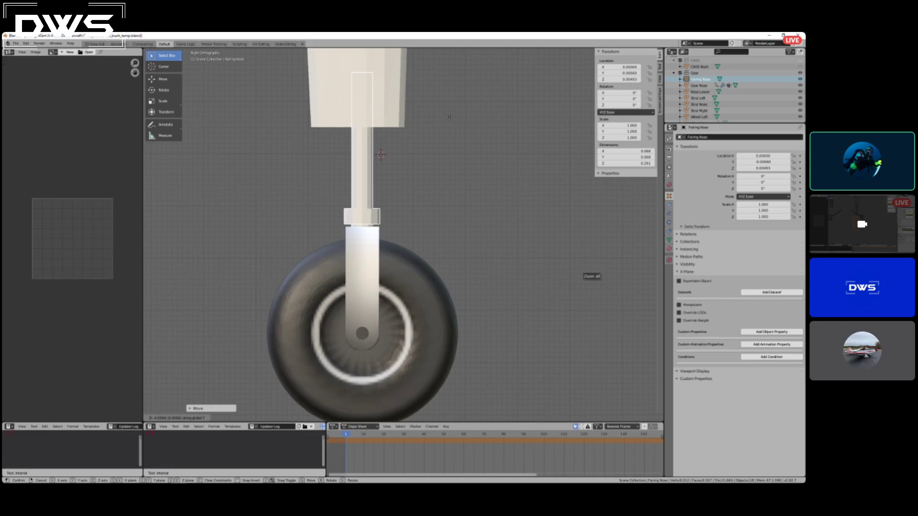
{"action": "key", "text": "Escape"}
{"action": "mouse_move", "coordinate": [441, 197]}
{"action": "middle_mouse_down"}
{"action": "mouse_move", "coordinate": [430, 203]}
{"action": "mouse_move", "coordinate": [448, 199]}
{"action": "middle_mouse_up"}
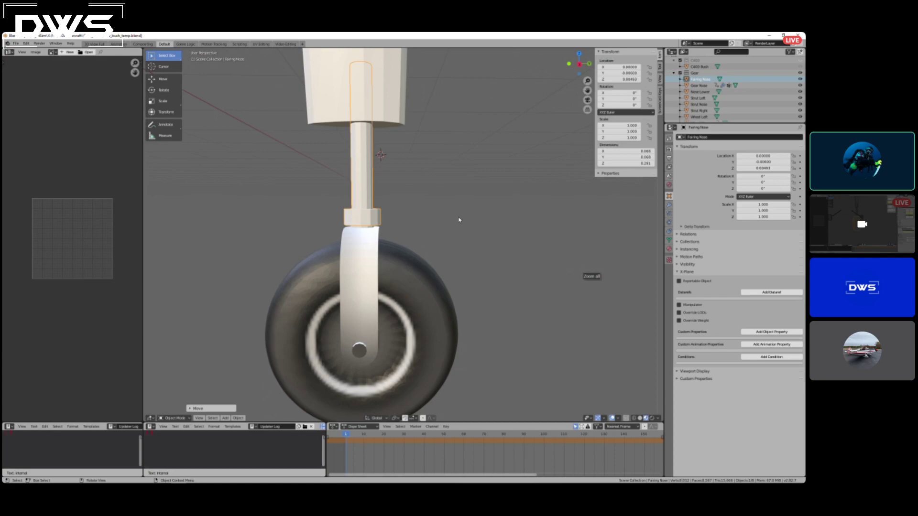
{"action": "key", "text": "a"}
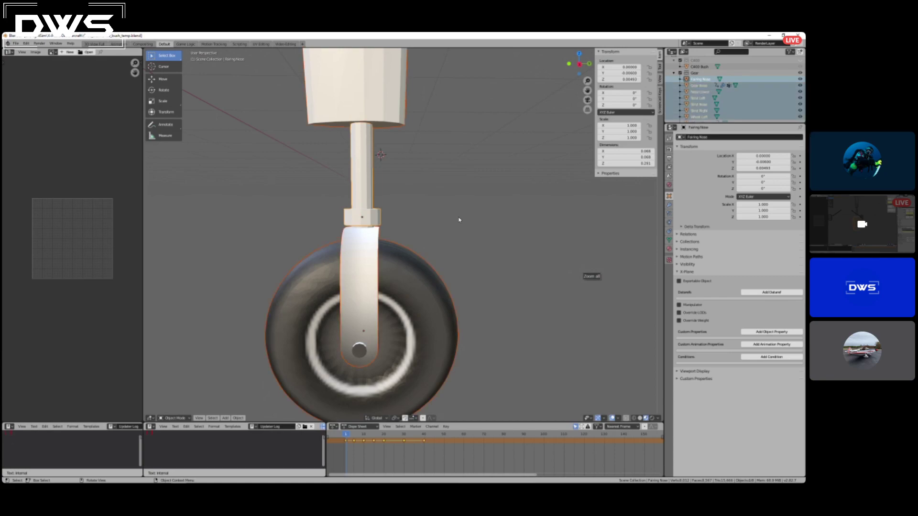
{"action": "key", "text": "shift+s"}
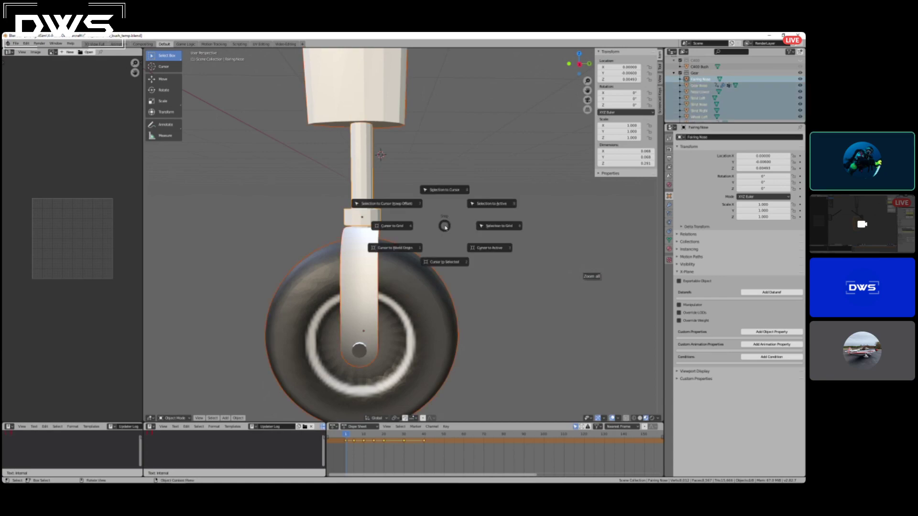
{"action": "key", "text": "Escape"}
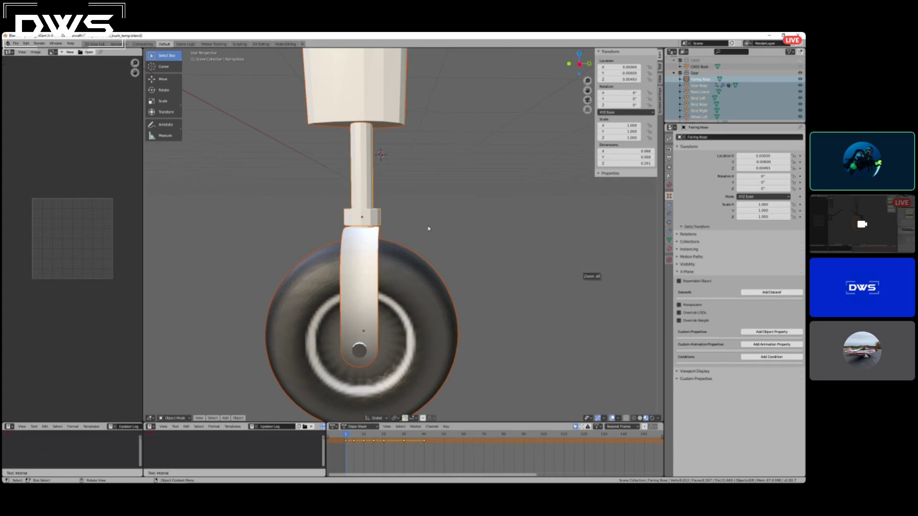
Add an armature at the 3D cursor and hide the Fairing Nose shaft.
{"action": "key", "text": "shift+a"}
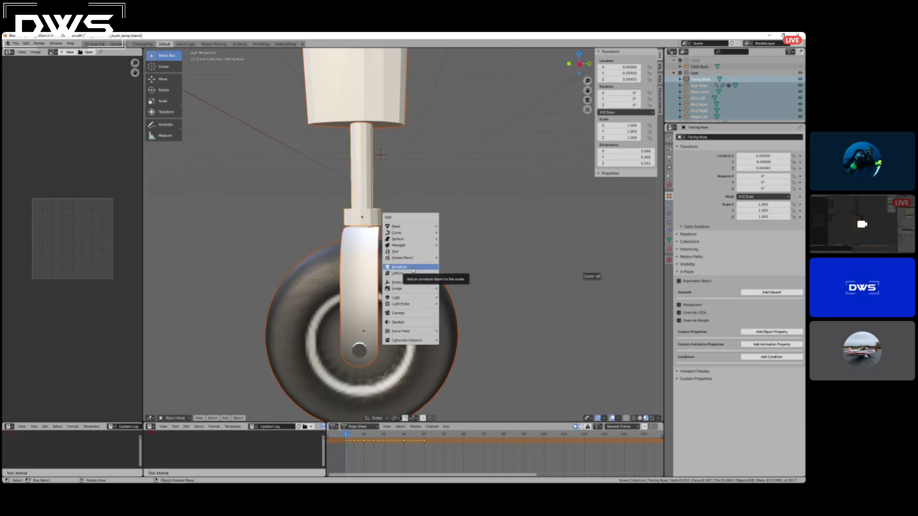
{"action": "left_click", "coordinate": [413, 271]}
{"action": "middle_click_drag", "start_coordinate": [412, 266], "coordinate": [395, 210]}
{"action": "left_click", "coordinate": [701, 78]}
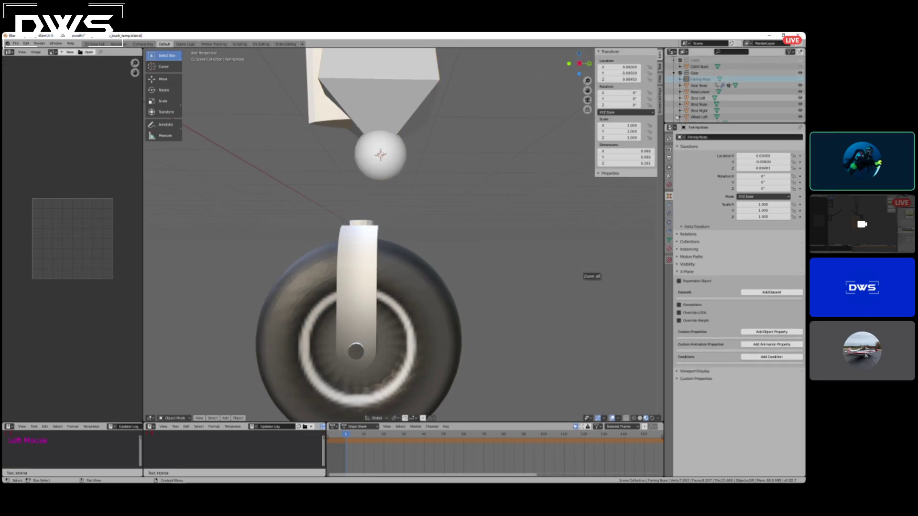
Try to snap the 3D cursor to the selected and active geometry of the Nose Lower fork in Edit Mode.
{"action": "middle_click_drag", "start_coordinate": [524, 153], "coordinate": [524, 178]}
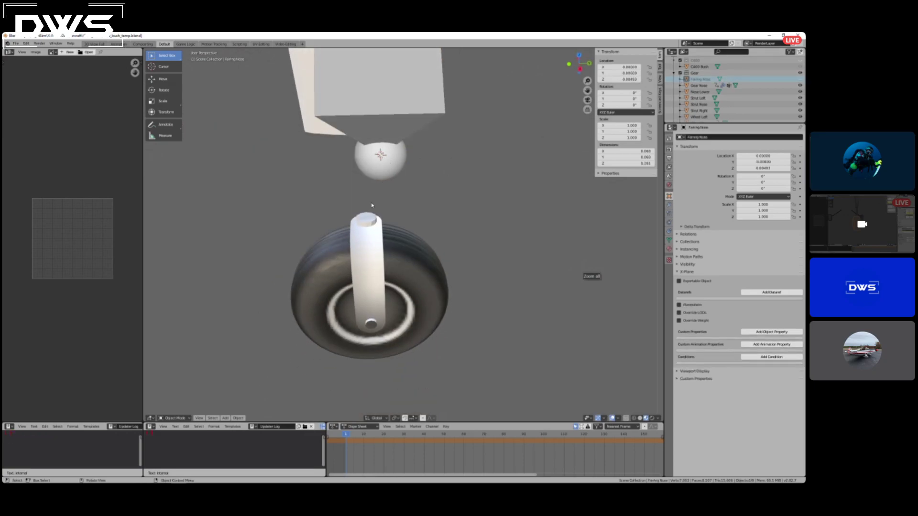
{"action": "left_click", "coordinate": [364, 223]}
{"action": "key", "text": "Tab"}
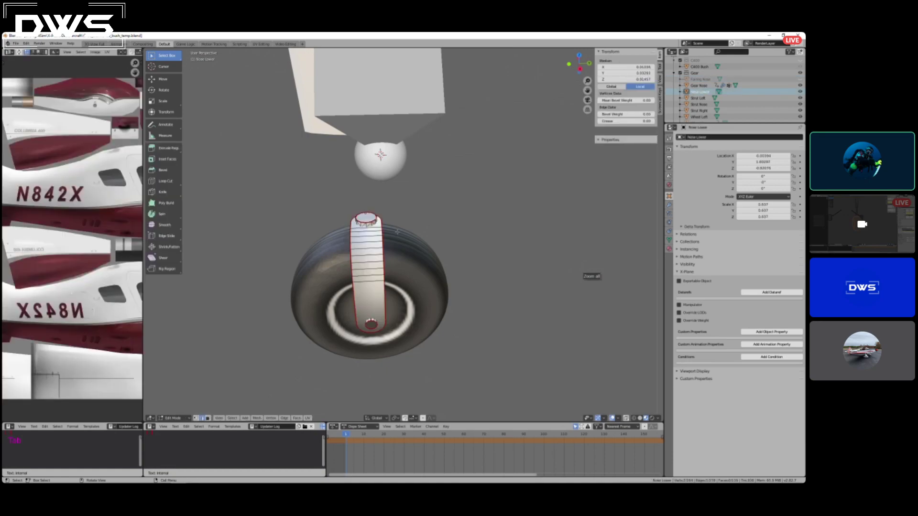
{"action": "middle_click_drag", "start_coordinate": [397, 234], "coordinate": [434, 205]}
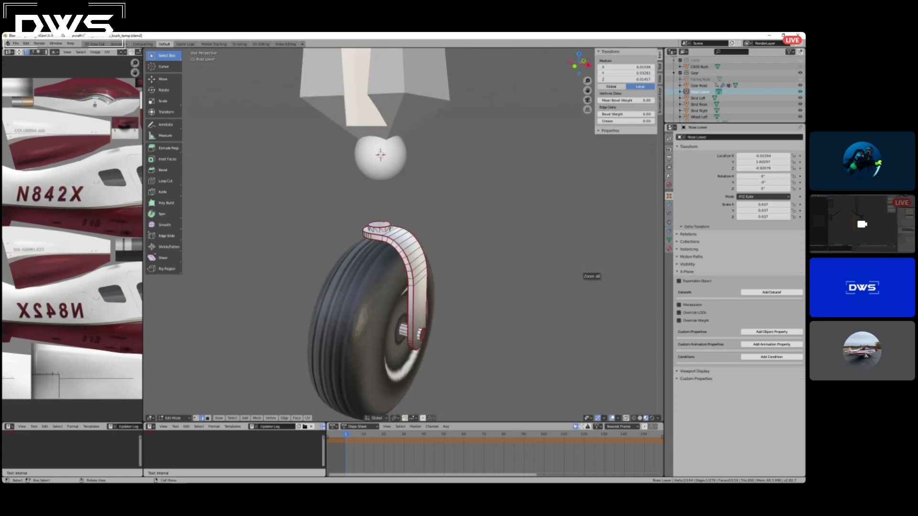
{"action": "key", "text": "shift+s"}
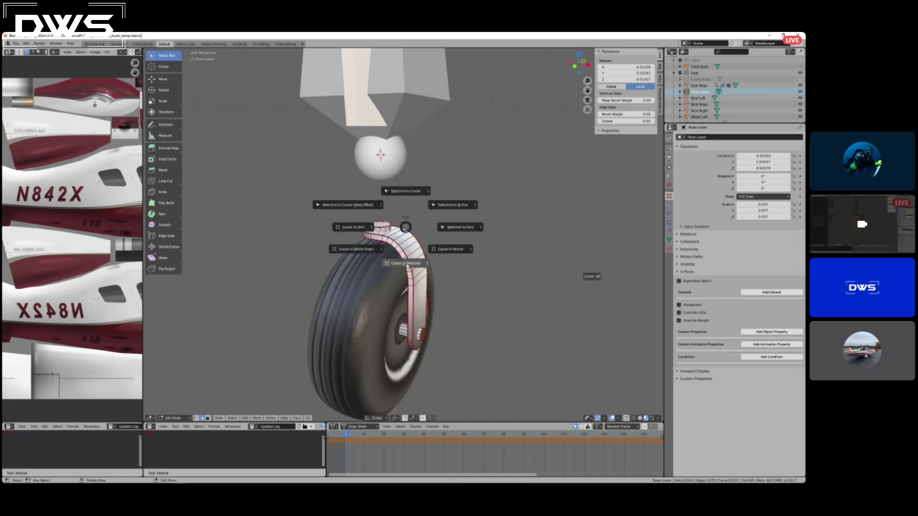
{"action": "left_click", "coordinate": [408, 264]}
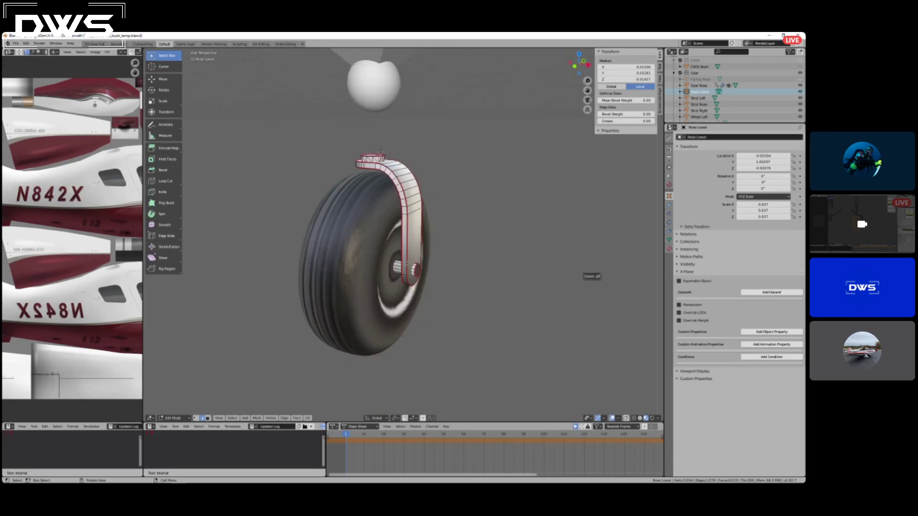
{"action": "key", "text": "shift+s"}
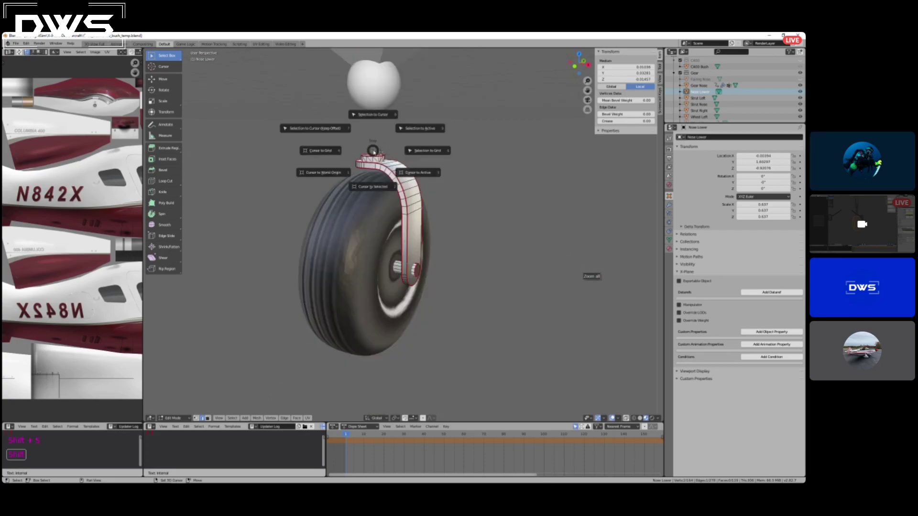
{"action": "left_click", "coordinate": [414, 169]}
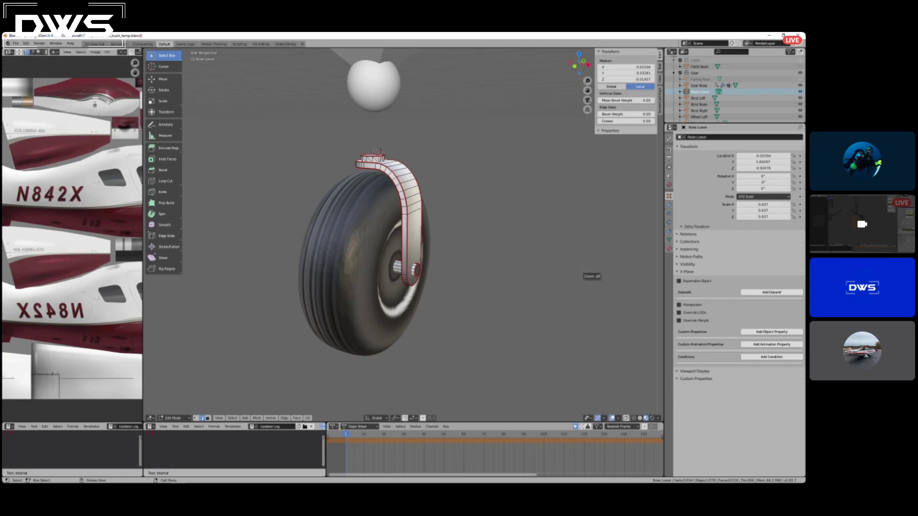
{"action": "key", "text": "shift+s"}
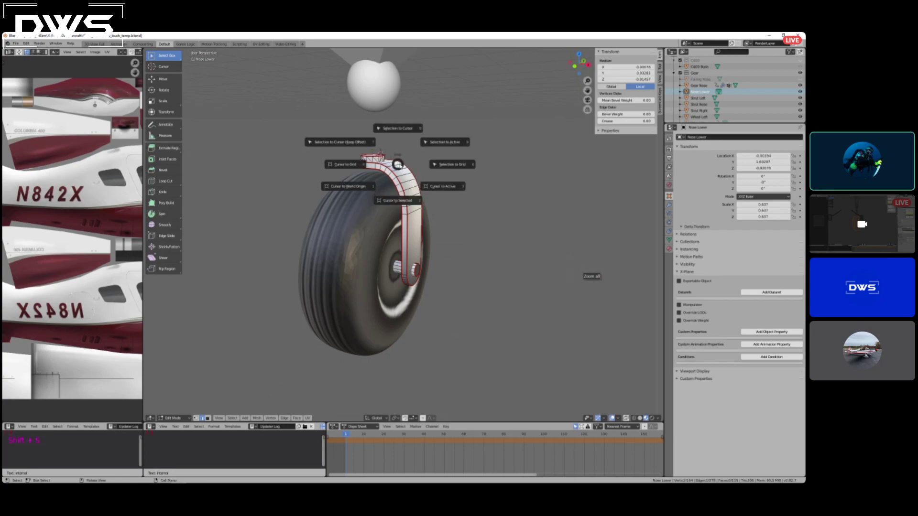
{"action": "left_click", "coordinate": [451, 213]}
{"action": "key", "text": "Tab"}
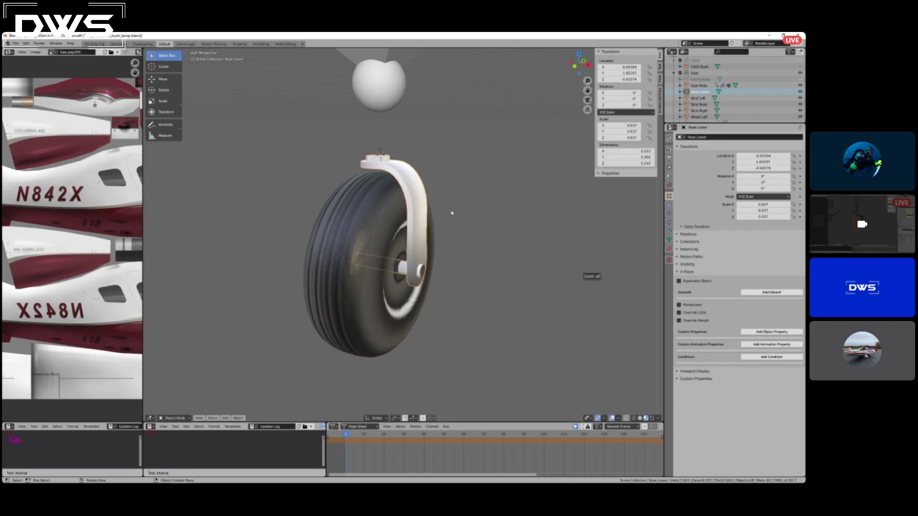
Snap the 3D cursor to the Nose Lower fork's origin and move the armature to the cursor.
{"action": "key", "text": "shift+s"}
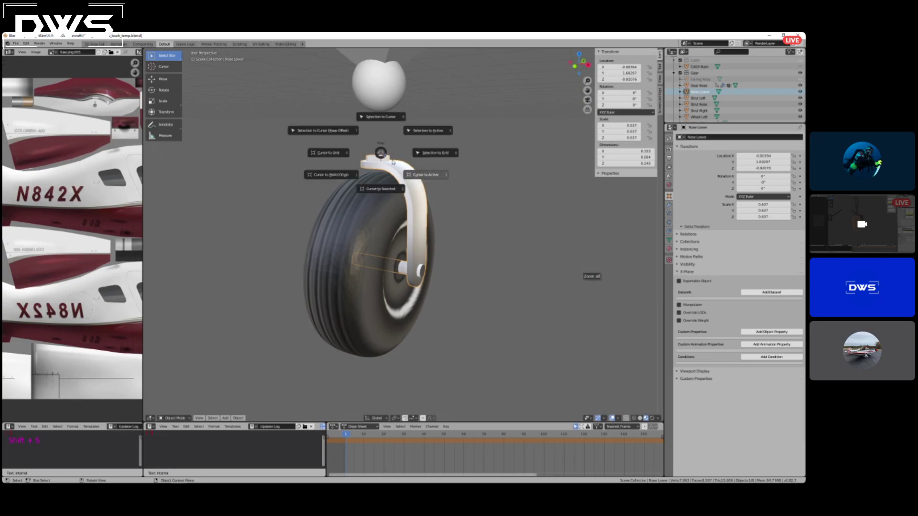
{"action": "left_click", "coordinate": [421, 177]}
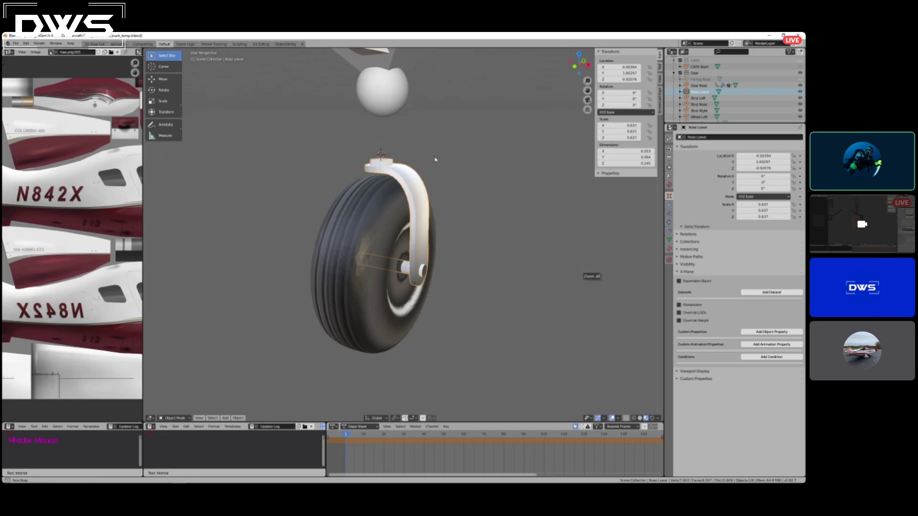
{"action": "middle_click_drag", "start_coordinate": [421, 178], "coordinate": [400, 111]}
{"action": "left_click", "coordinate": [395, 98]}
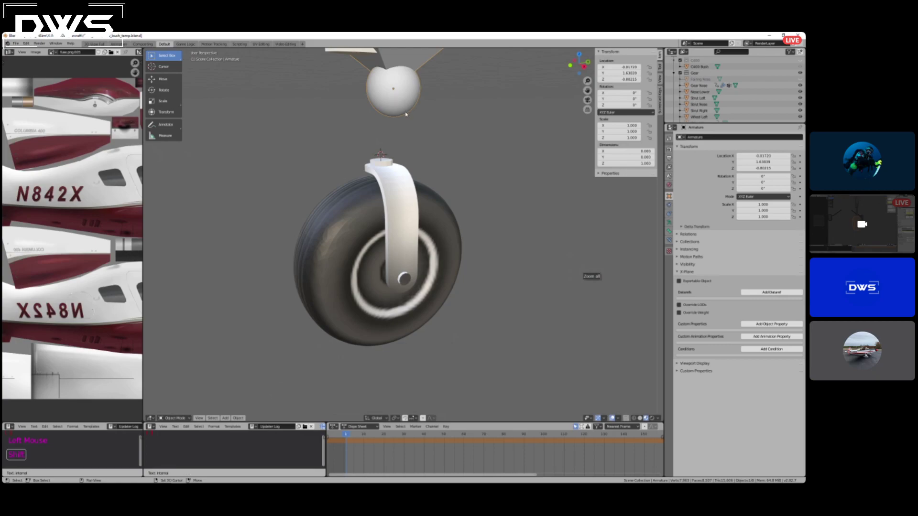
{"action": "key", "text": "shift+s"}
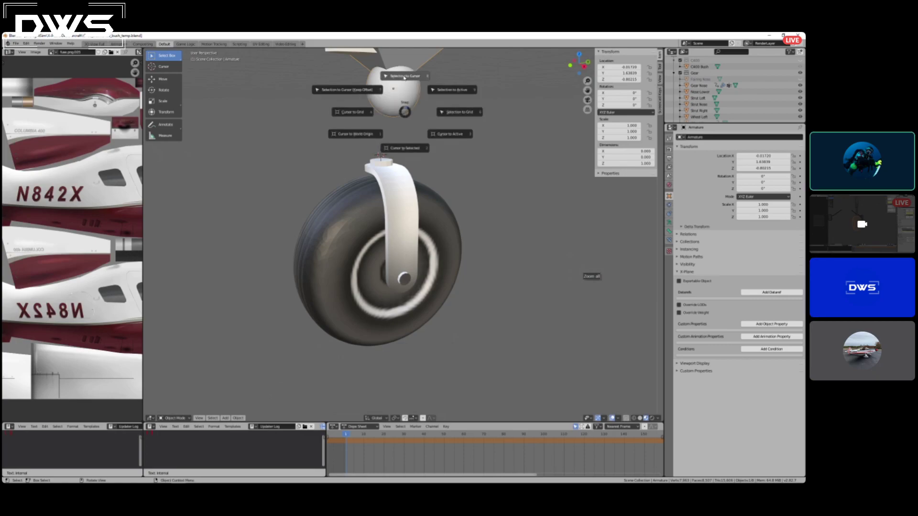
{"action": "left_click", "coordinate": [403, 78]}
{"action": "mouse_move", "coordinate": [383, 143]}
{"action": "middle_mouse_down"}
{"action": "mouse_move", "coordinate": [363, 144]}
{"action": "mouse_move", "coordinate": [370, 146]}
{"action": "middle_mouse_up"}
{"action": "scroll", "coordinate": [370, 146], "scroll_direction": "down", "scroll_amount": 9}
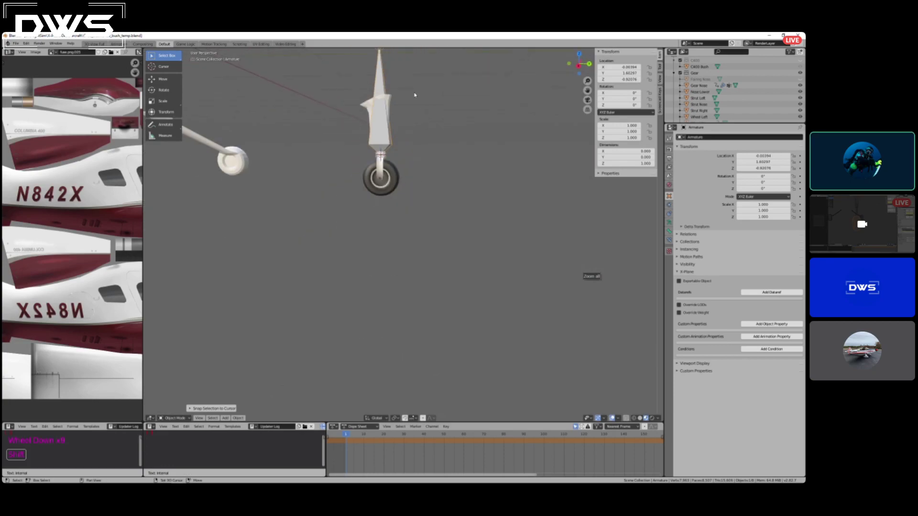
{"action": "key", "text": "s"}
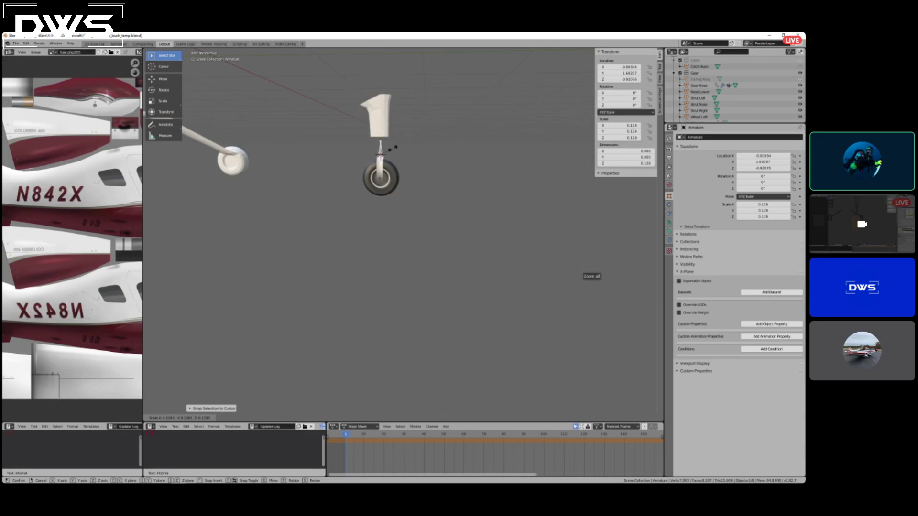
{"action": "key", "text": "z"}
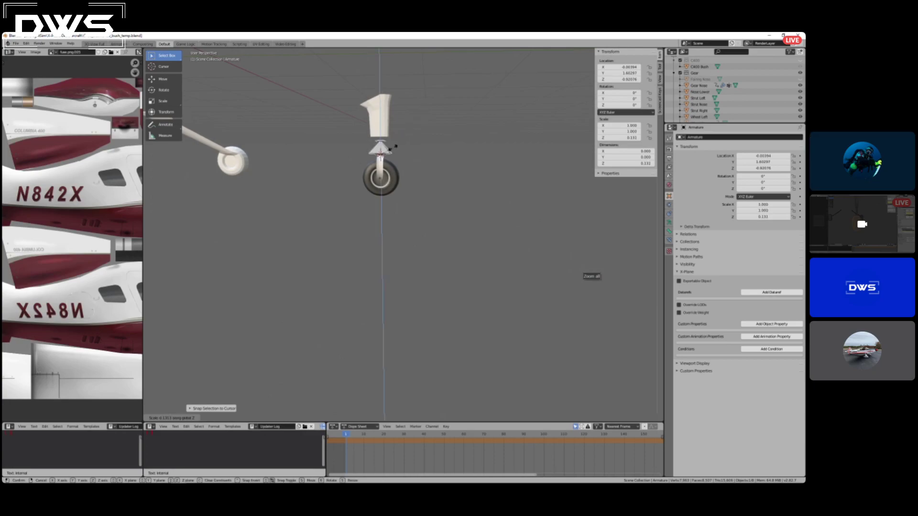
{"action": "key", "text": "z"}
{"action": "key", "text": "Escape"}
Scale the armature down uniformly to about 0.129 so the bone fits between the fork and the strut.
{"action": "key", "text": "s"}
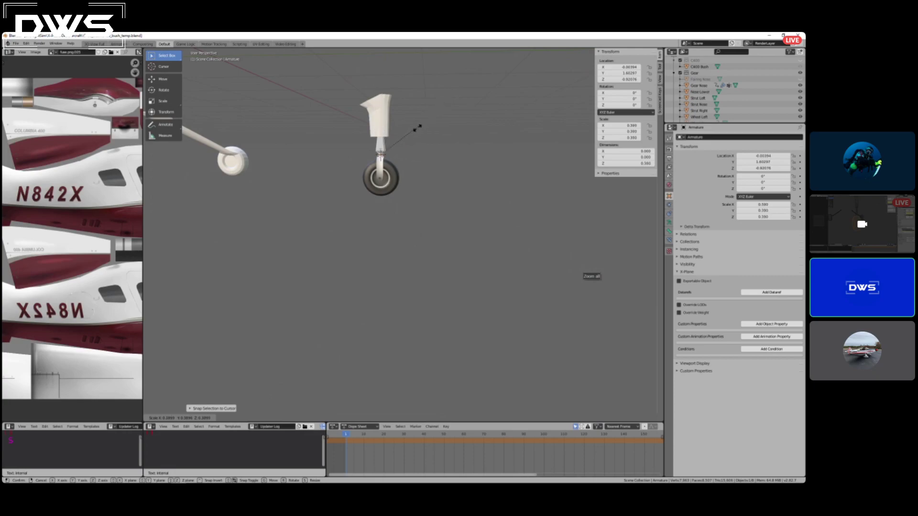
{"action": "left_click", "coordinate": [393, 152]}
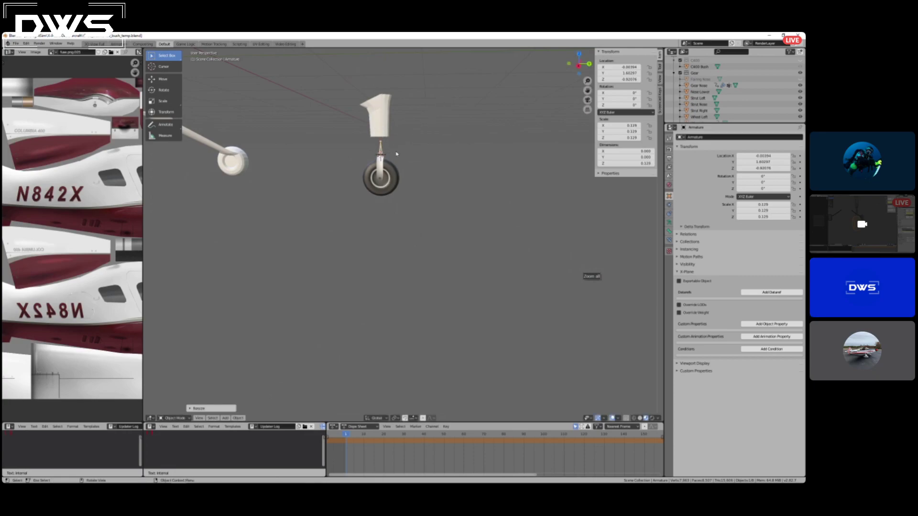
{"action": "scroll", "coordinate": [390, 134], "scroll_direction": "up", "scroll_amount": 3}
{"action": "middle_click_drag", "start_coordinate": [369, 142], "coordinate": [464, 140]}
{"action": "scroll", "coordinate": [461, 142], "scroll_direction": "down", "scroll_amount": 5}
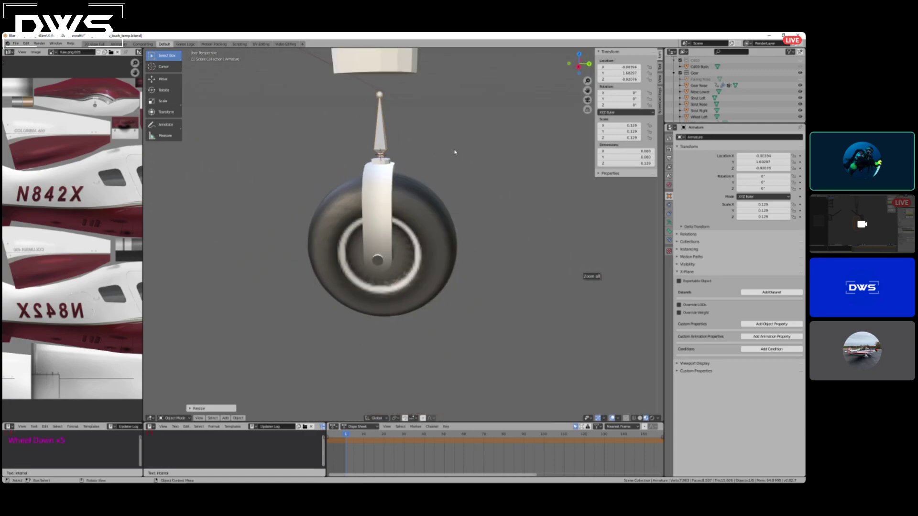
{"action": "scroll", "coordinate": [454, 152], "scroll_direction": "up", "scroll_amount": 3}
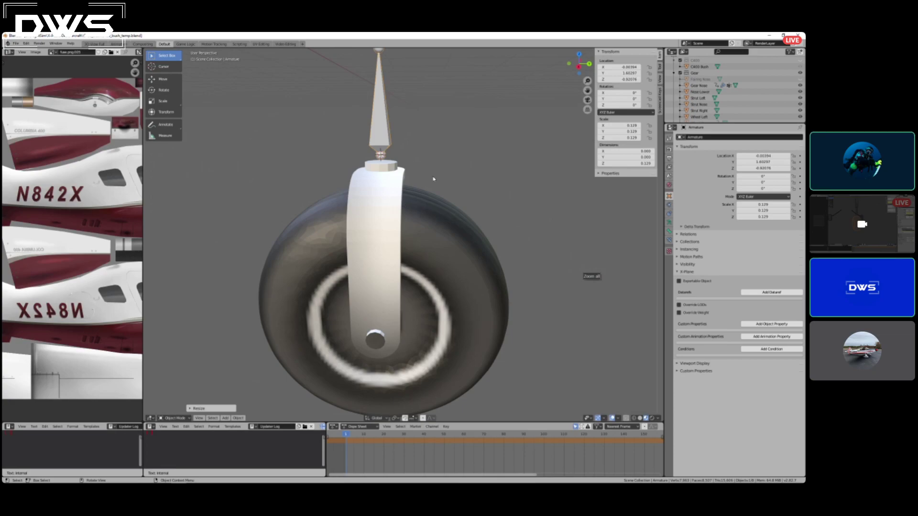
Select the nose tire, the Nose Lower fork and the armature together, with the armature as the active object.
{"action": "middle_click_drag", "start_coordinate": [432, 179], "coordinate": [418, 180]}
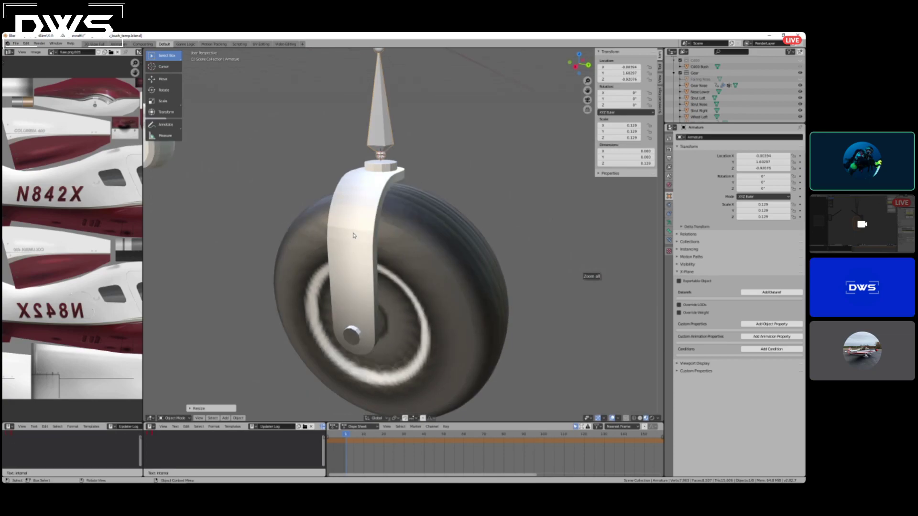
{"action": "left_click", "coordinate": [371, 202]}
{"action": "left_click", "coordinate": [409, 246], "text": "shift"}
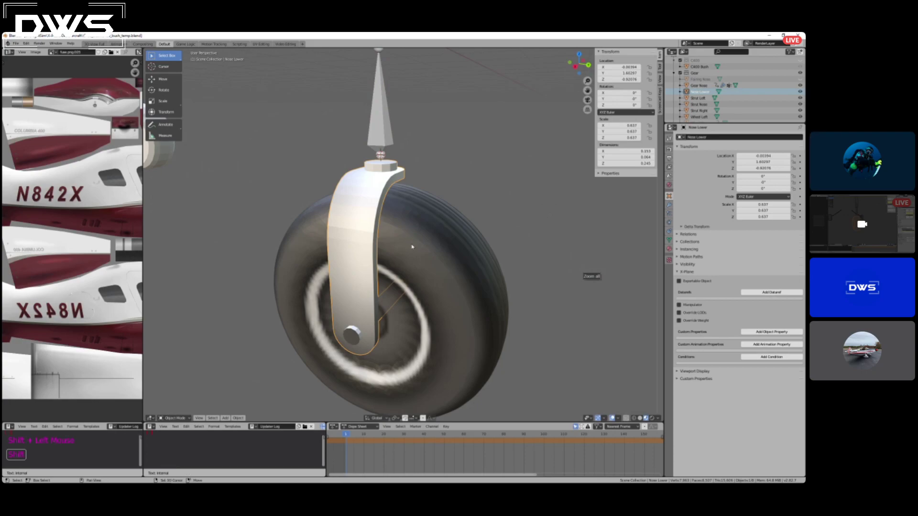
{"action": "middle_click_drag", "start_coordinate": [445, 214], "coordinate": [477, 191]}
{"action": "scroll", "coordinate": [462, 178], "scroll_direction": "down", "scroll_amount": 2}
{"action": "scroll", "coordinate": [462, 178], "scroll_direction": "up", "scroll_amount": 2}
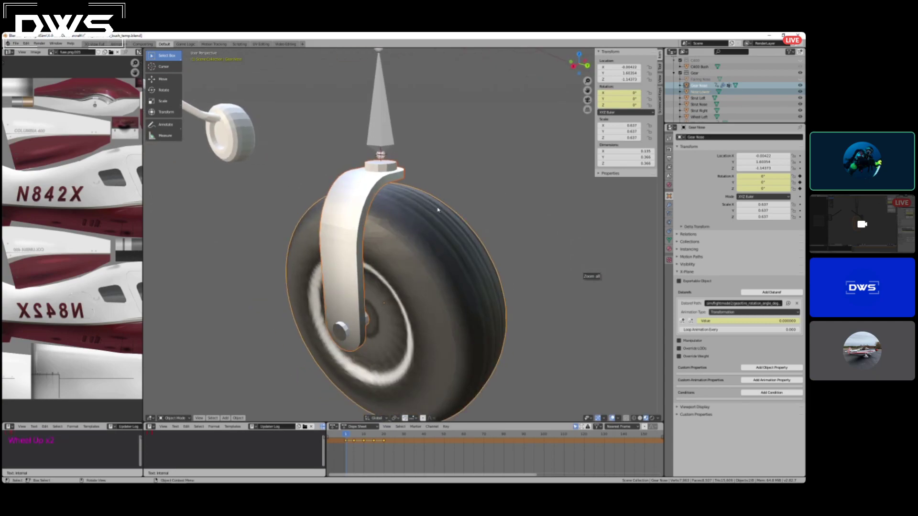
{"action": "left_click", "coordinate": [420, 227]}
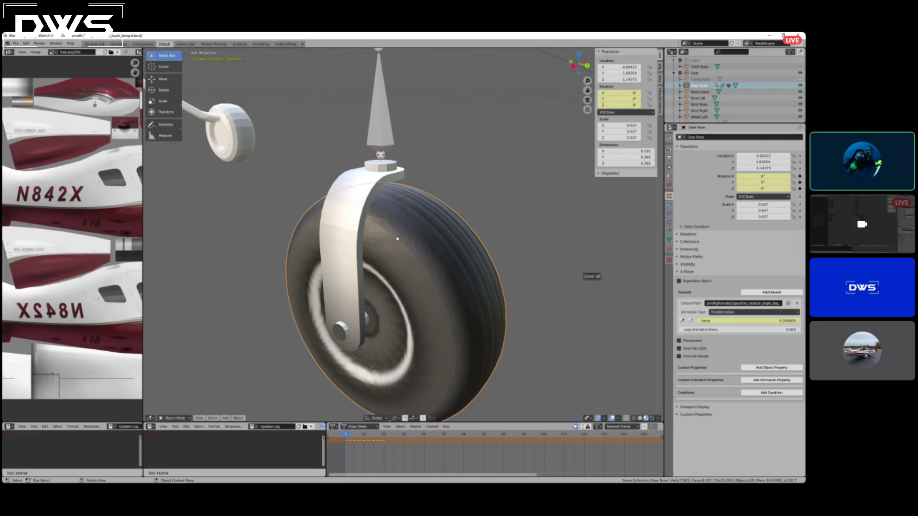
{"action": "left_click", "coordinate": [391, 179], "text": "shift"}
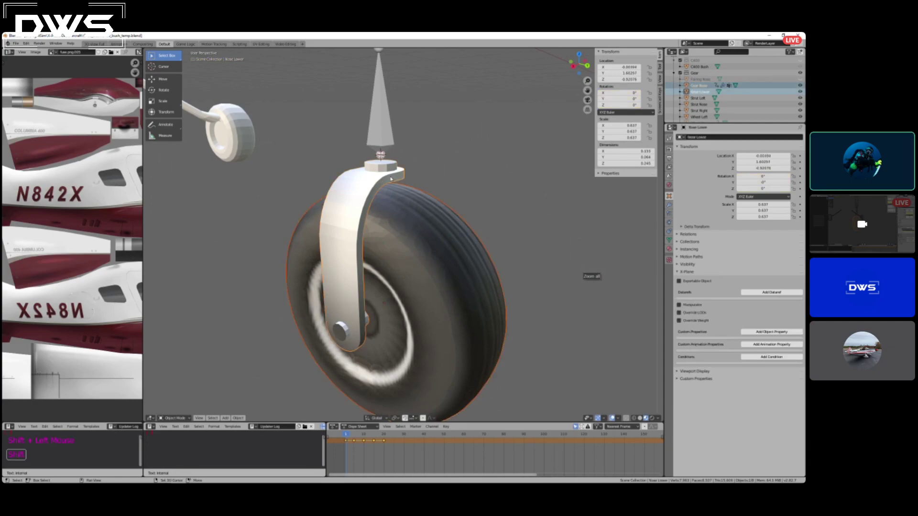
{"action": "key", "text": "shift"}
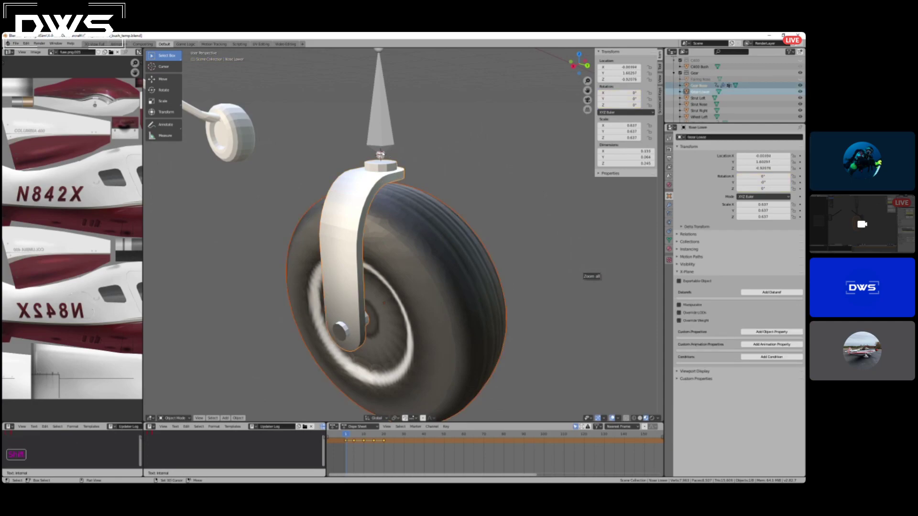
{"action": "left_click", "coordinate": [388, 140], "text": "shift"}
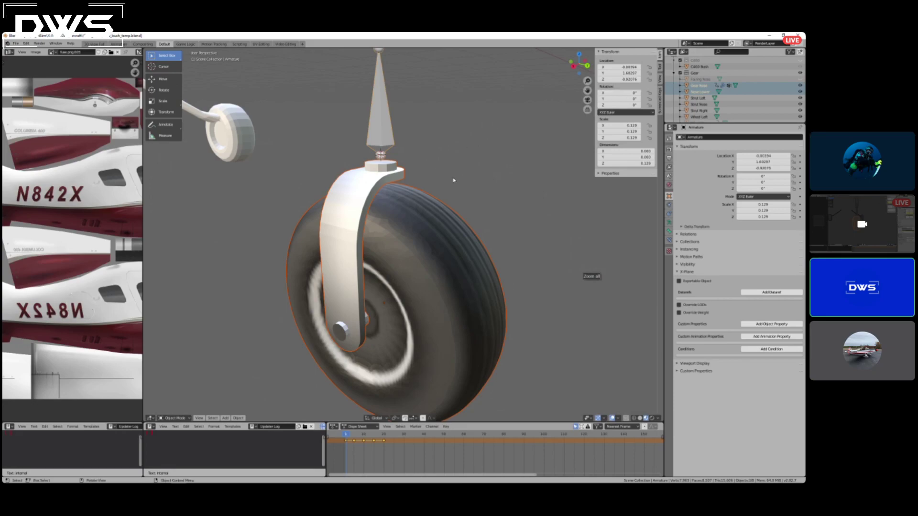
{"action": "scroll", "coordinate": [473, 186], "scroll_direction": "down", "scroll_amount": 2}
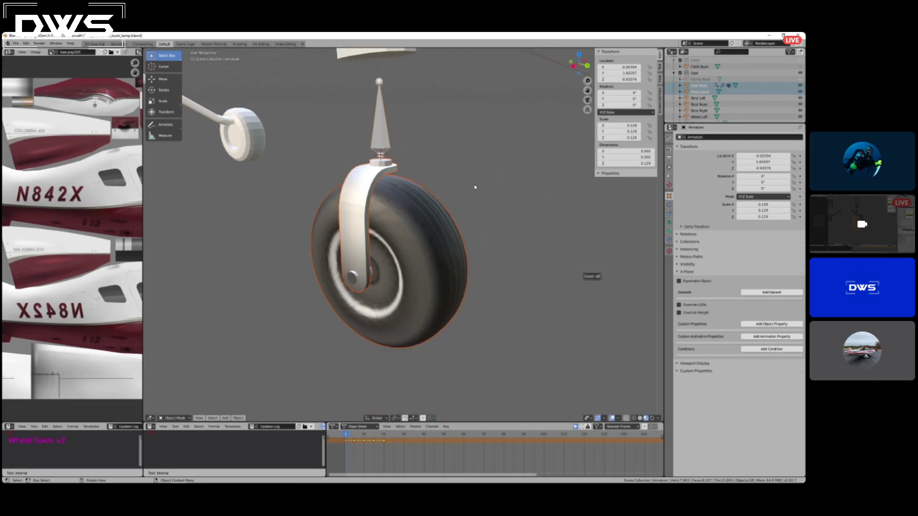
{"action": "scroll", "coordinate": [458, 171], "scroll_direction": "up", "scroll_amount": 1}
{"action": "scroll", "coordinate": [458, 172], "scroll_direction": "up", "scroll_amount": 1}
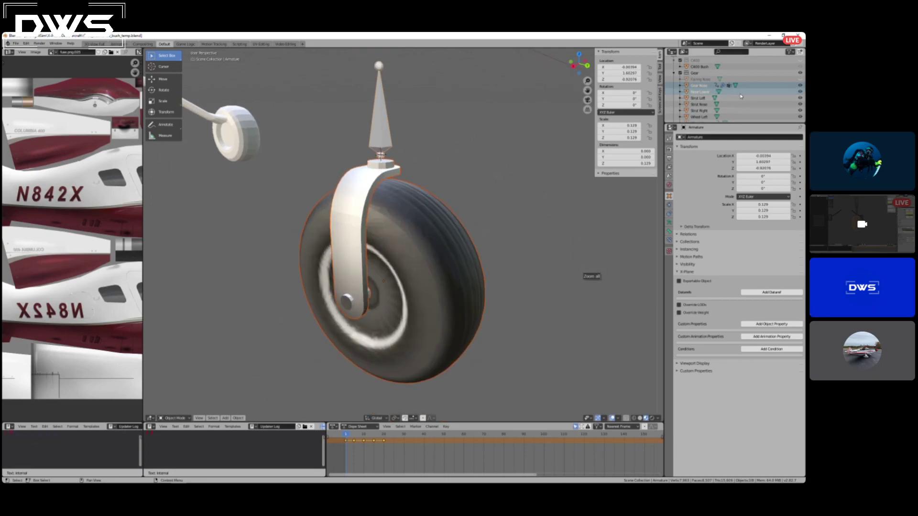
Move the armature into the Gear collection alongside the other landing gear objects.
{"action": "scroll", "coordinate": [741, 98], "scroll_direction": "down", "scroll_amount": 3}
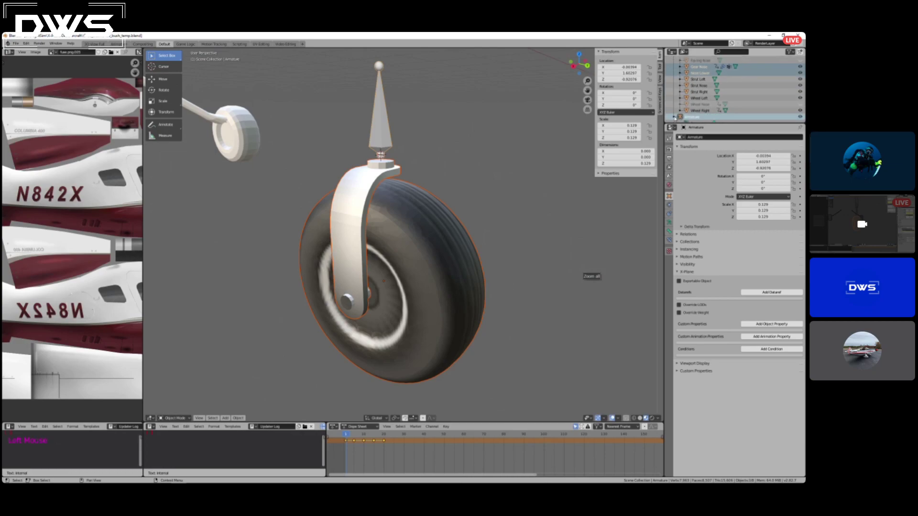
{"action": "scroll", "coordinate": [679, 116], "scroll_direction": "up", "scroll_amount": 2}
{"action": "scroll", "coordinate": [694, 115], "scroll_direction": "down", "scroll_amount": 3}
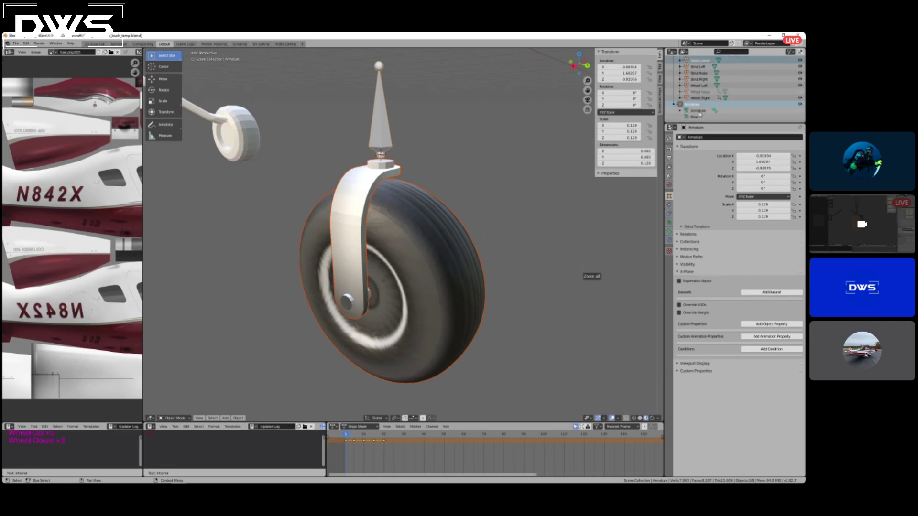
{"action": "left_click_drag", "start_coordinate": [695, 104], "coordinate": [706, 50]}
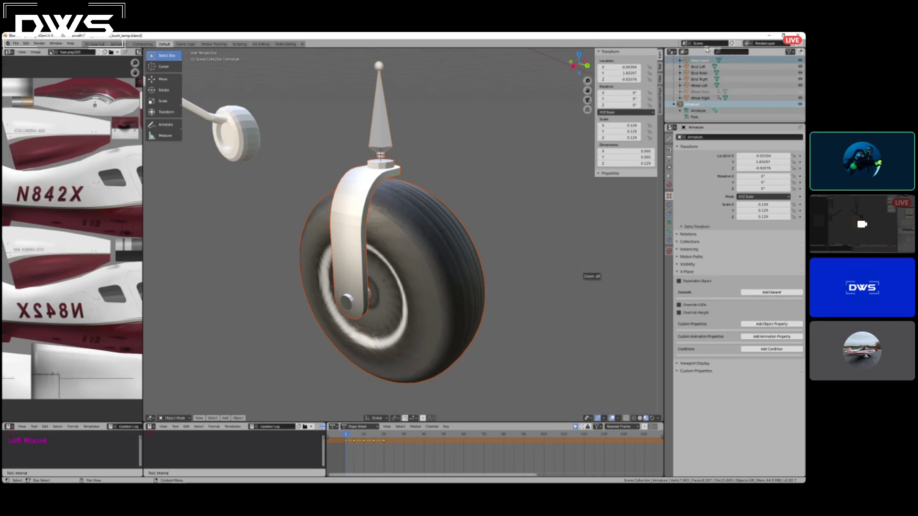
{"action": "scroll", "coordinate": [718, 81], "scroll_direction": "down", "scroll_amount": 3}
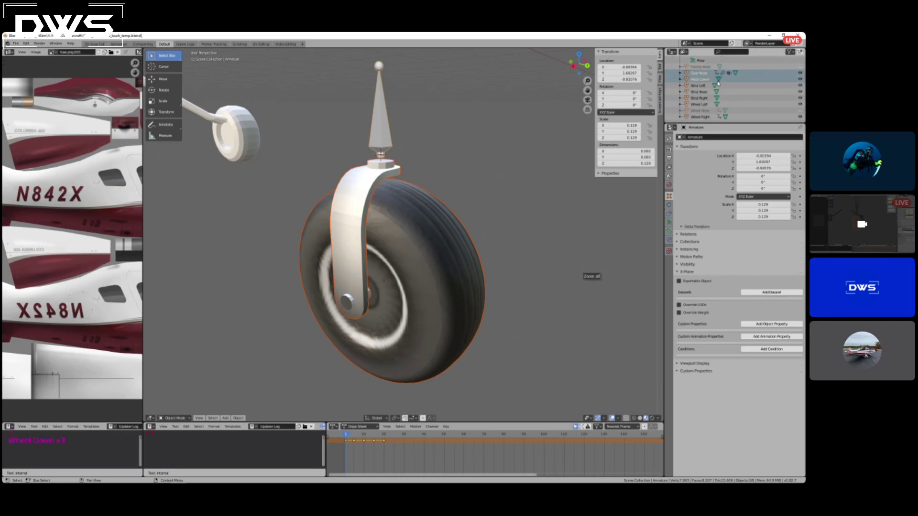
{"action": "scroll", "coordinate": [718, 84], "scroll_direction": "up", "scroll_amount": 3}
{"action": "scroll", "coordinate": [718, 84], "scroll_direction": "down", "scroll_amount": 2}
{"action": "scroll", "coordinate": [719, 84], "scroll_direction": "up", "scroll_amount": 1}
{"action": "scroll", "coordinate": [718, 84], "scroll_direction": "down", "scroll_amount": 1}
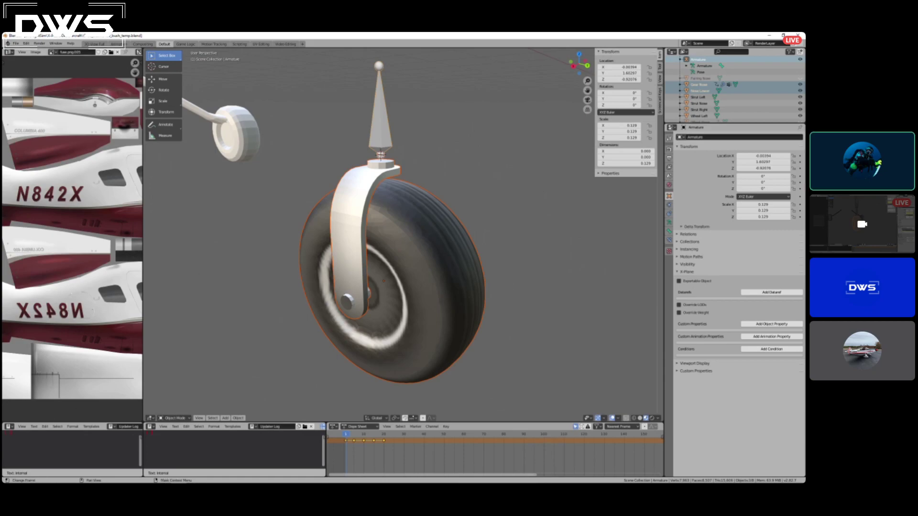
{"action": "key", "text": "alt"}
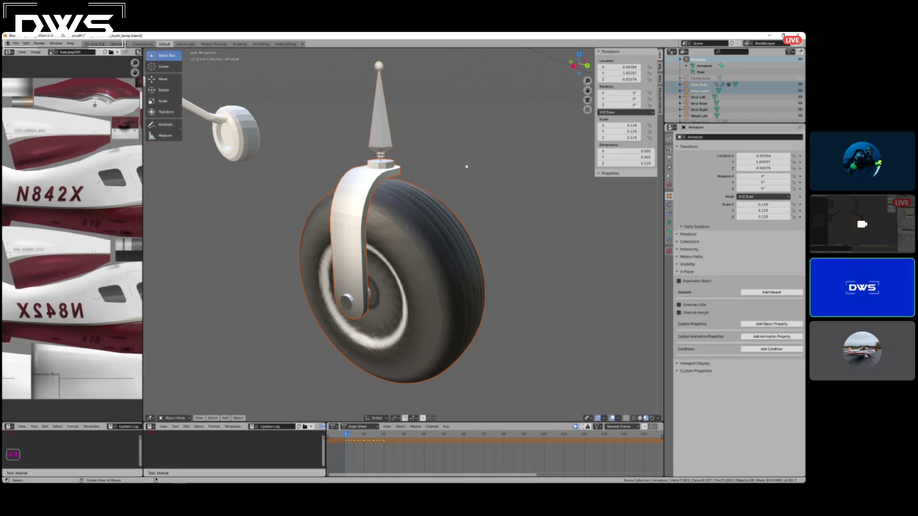
Clear the existing parents of the nose tire and Nose Lower fork, and parent both to the armature's bone.
{"action": "key", "text": "alt+p"}
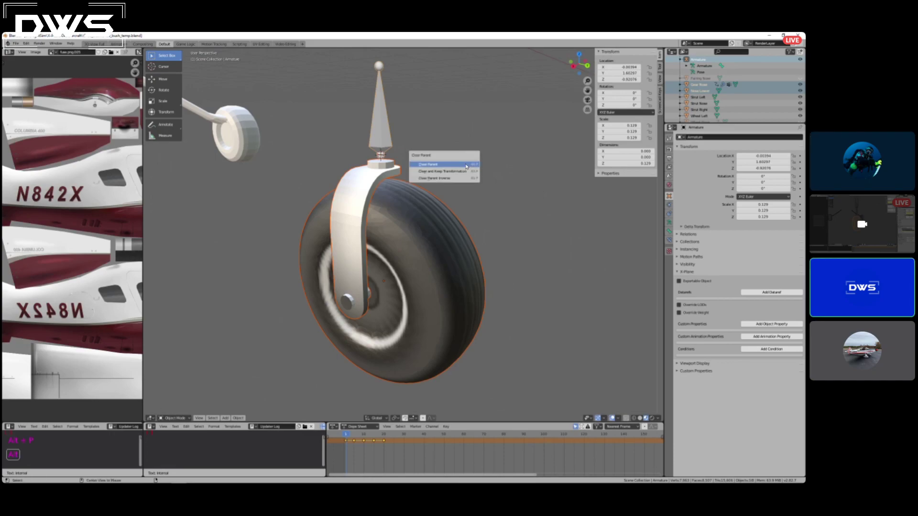
{"action": "left_click", "coordinate": [438, 164]}
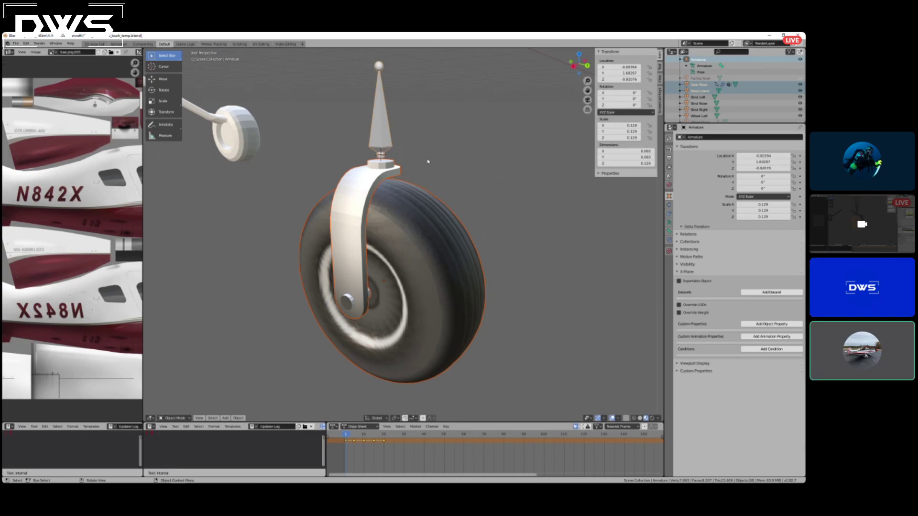
{"action": "key", "text": "ctrl+p"}
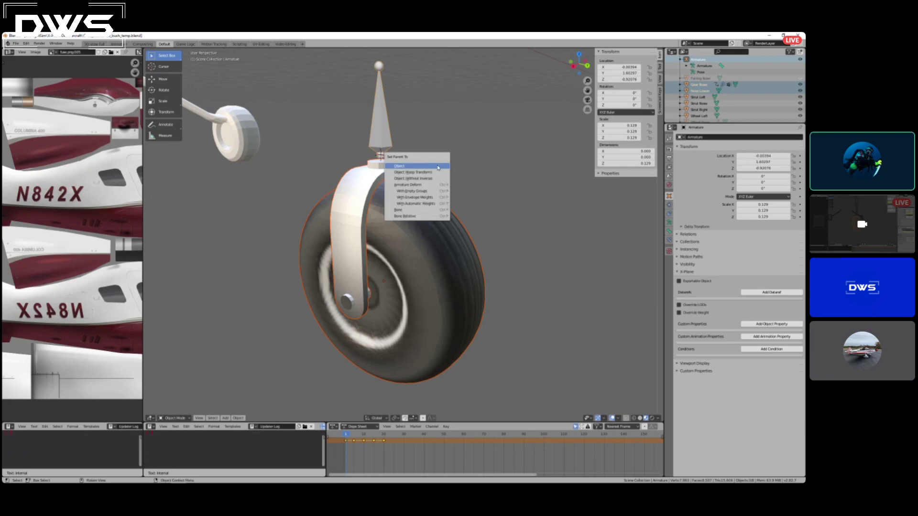
{"action": "left_click", "coordinate": [414, 210]}
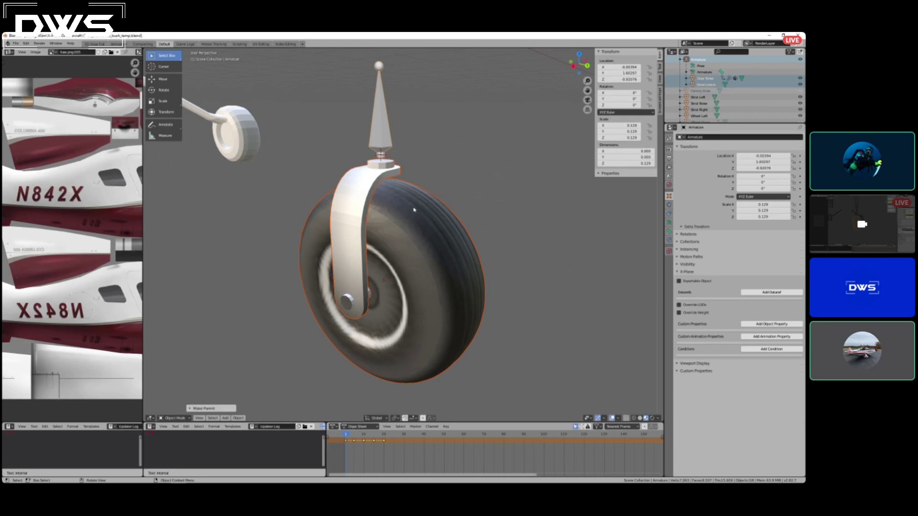
Test-rotate the armature about the Z axis to check how the fork and tire follow it, without keeping the rotation.
{"action": "mouse_move", "coordinate": [477, 185]}
{"action": "middle_mouse_down"}
{"action": "mouse_move", "coordinate": [486, 190]}
{"action": "mouse_move", "coordinate": [480, 199]}
{"action": "mouse_move", "coordinate": [457, 195]}
{"action": "mouse_move", "coordinate": [467, 196]}
{"action": "middle_mouse_up"}
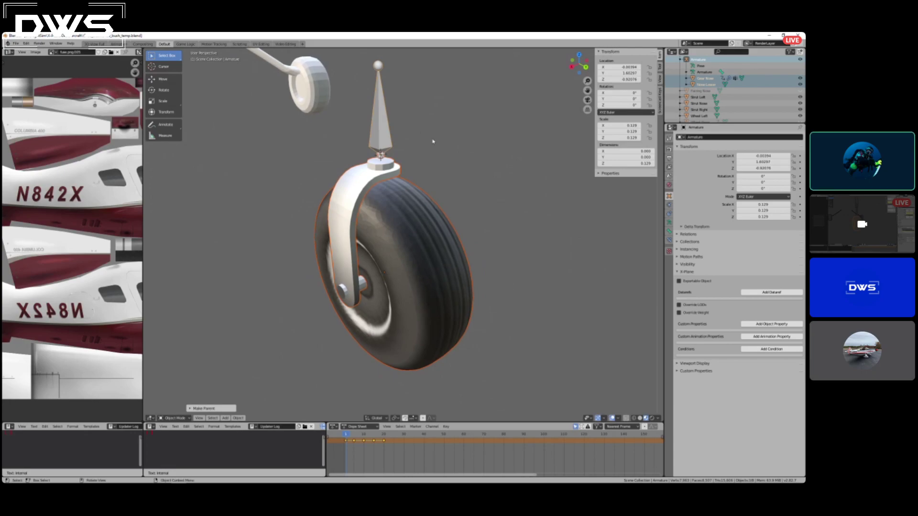
{"action": "left_click", "coordinate": [443, 151]}
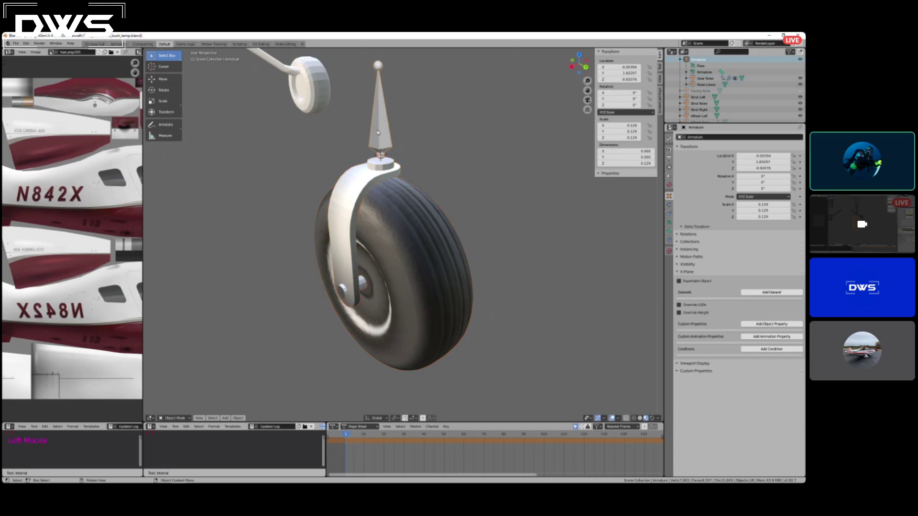
{"action": "key", "text": "r"}
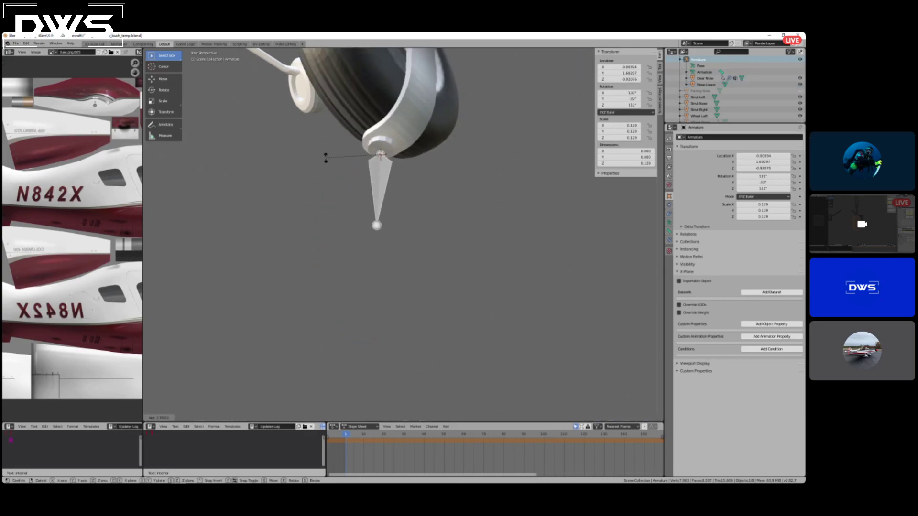
{"action": "key", "text": "z"}
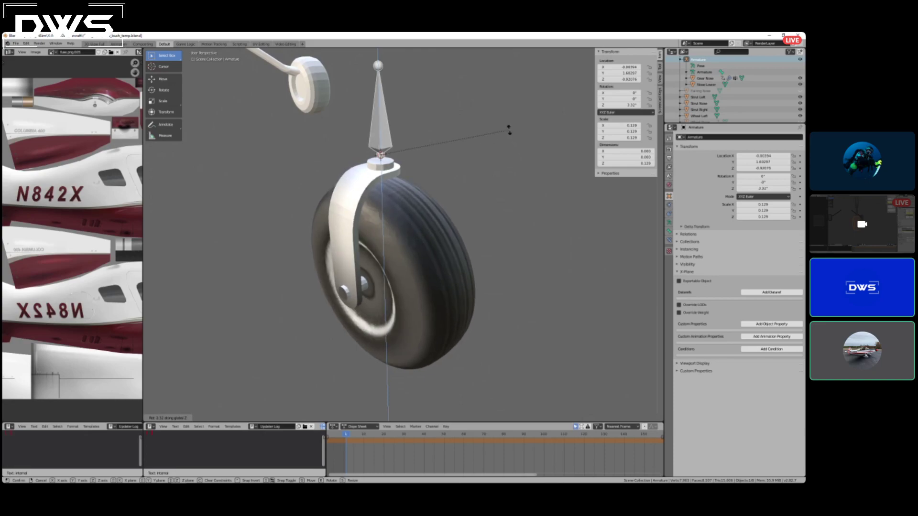
{"action": "right_click", "coordinate": [506, 142]}
{"action": "scroll", "coordinate": [447, 252], "scroll_direction": "down", "scroll_amount": 4}
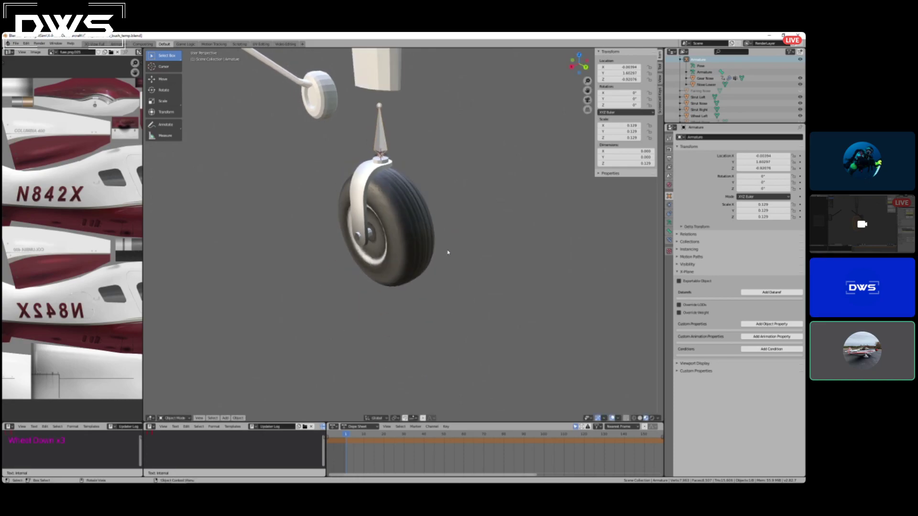
{"action": "scroll", "coordinate": [440, 235], "scroll_direction": "up", "scroll_amount": 4}
{"action": "middle_click_drag", "start_coordinate": [440, 235], "coordinate": [420, 205]}
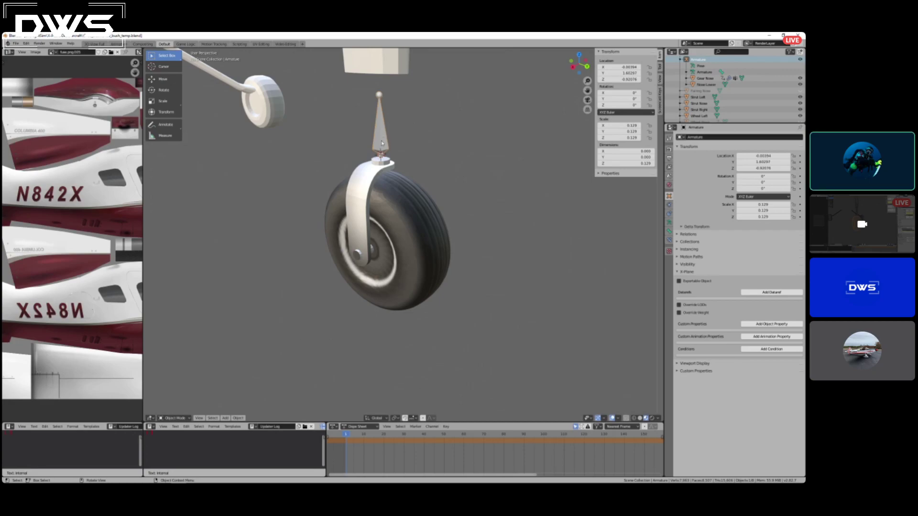
Temporarily unhide the Fairing Nose part above the fork to test its free rotation without keeping it.
{"action": "left_click", "coordinate": [382, 146]}
{"action": "left_click", "coordinate": [801, 91]}
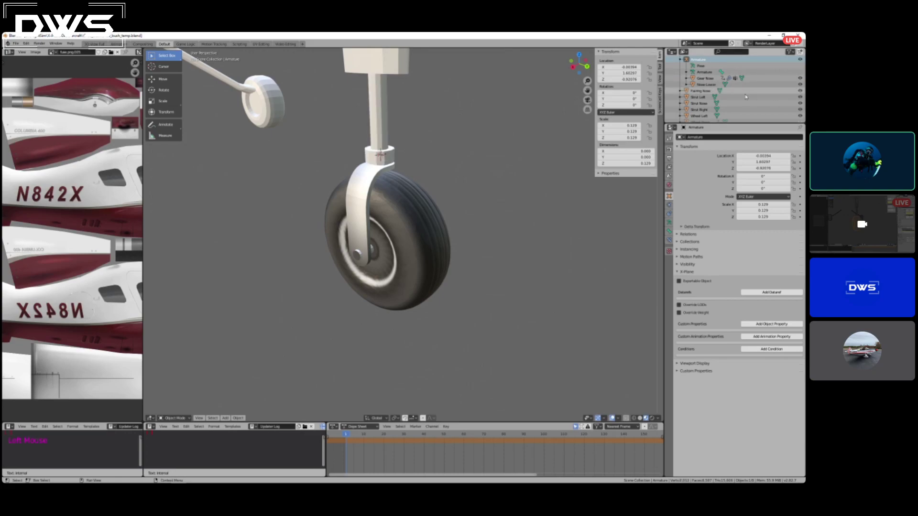
{"action": "left_click", "coordinate": [384, 109]}
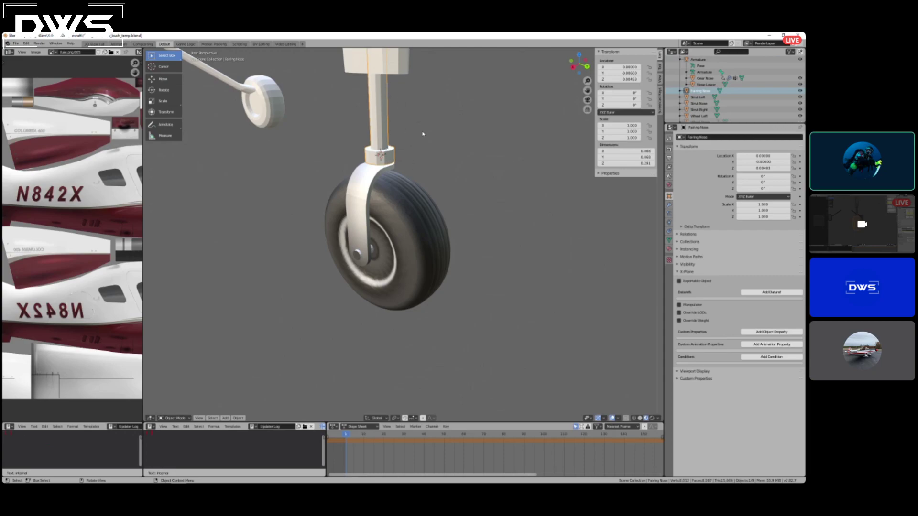
{"action": "key", "text": "r"}
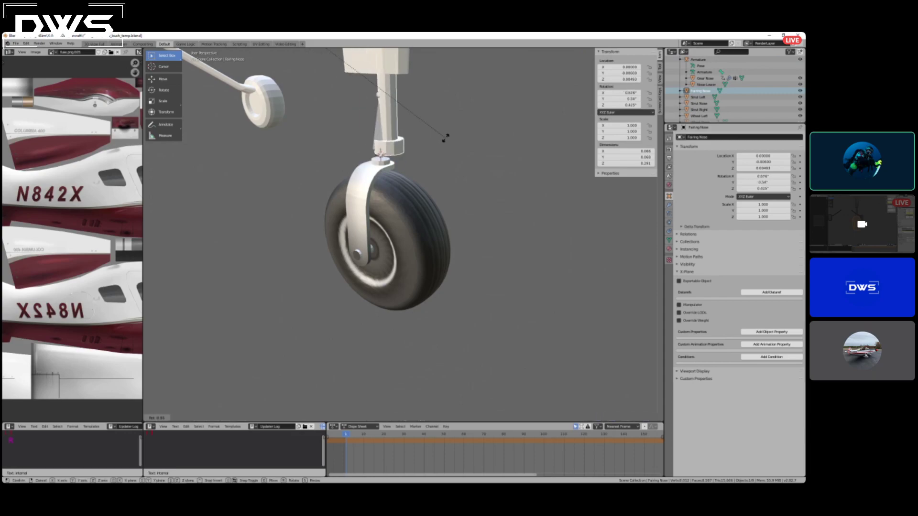
{"action": "key", "text": "Escape"}
{"action": "mouse_move", "coordinate": [447, 139]}
{"action": "middle_mouse_down"}
{"action": "mouse_move", "coordinate": [436, 149]}
{"action": "mouse_move", "coordinate": [447, 144]}
{"action": "mouse_move", "coordinate": [430, 145]}
{"action": "mouse_move", "coordinate": [447, 137]}
{"action": "mouse_move", "coordinate": [426, 143]}
{"action": "mouse_move", "coordinate": [520, 142]}
{"action": "mouse_move", "coordinate": [456, 143]}
{"action": "middle_mouse_up"}
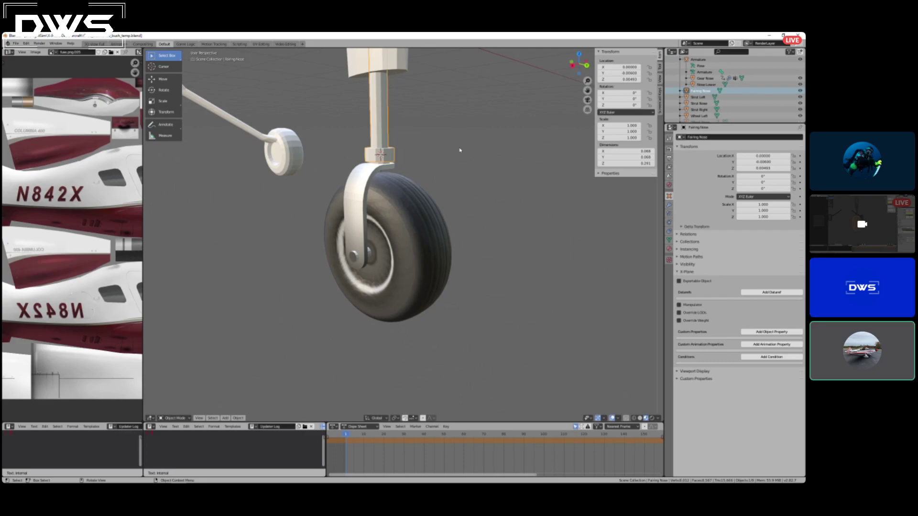
{"action": "middle_click_drag", "start_coordinate": [496, 162], "coordinate": [422, 140]}
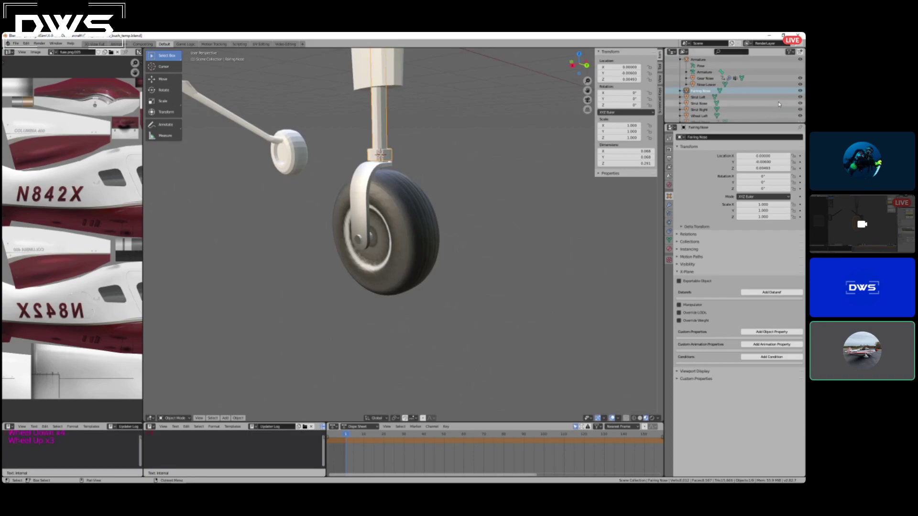
{"action": "left_click", "coordinate": [799, 91]}
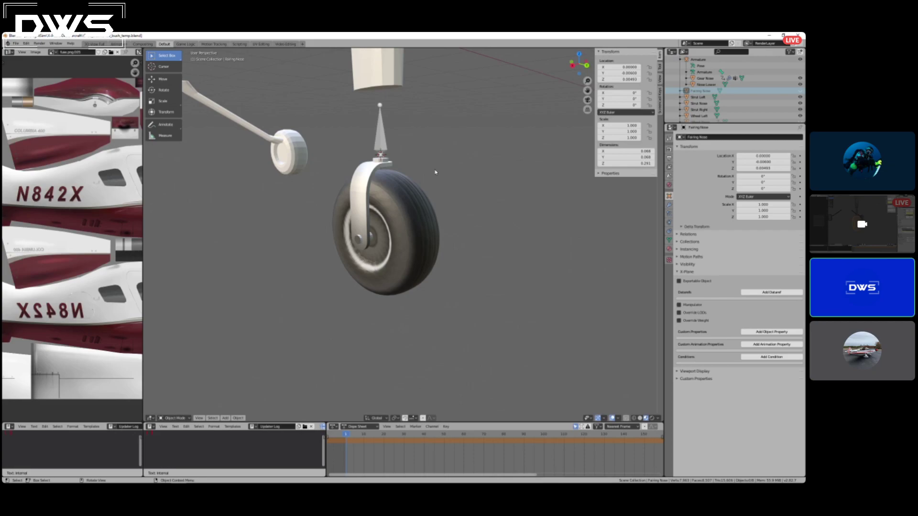
Check the steering motion again by rotating the armature about the Z axis without keeping the change.
{"action": "scroll", "coordinate": [435, 172], "scroll_direction": "up", "scroll_amount": 2}
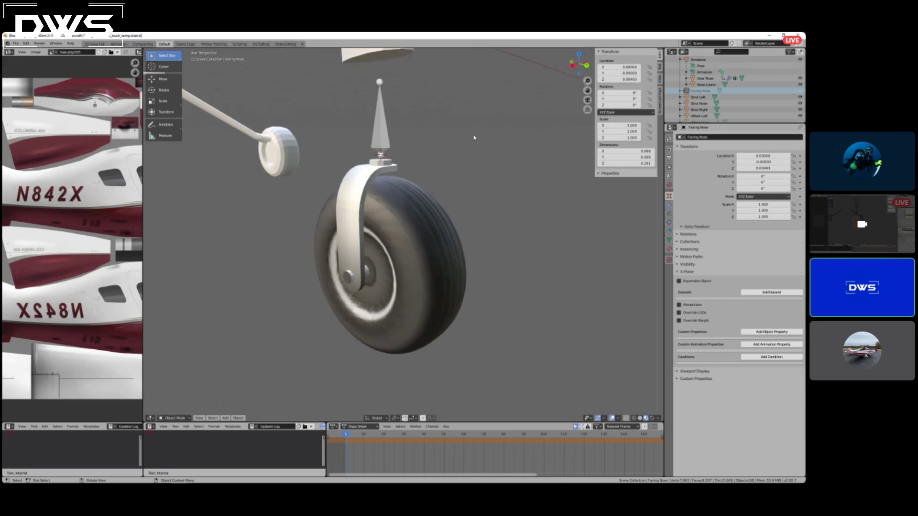
{"action": "left_click", "coordinate": [488, 146]}
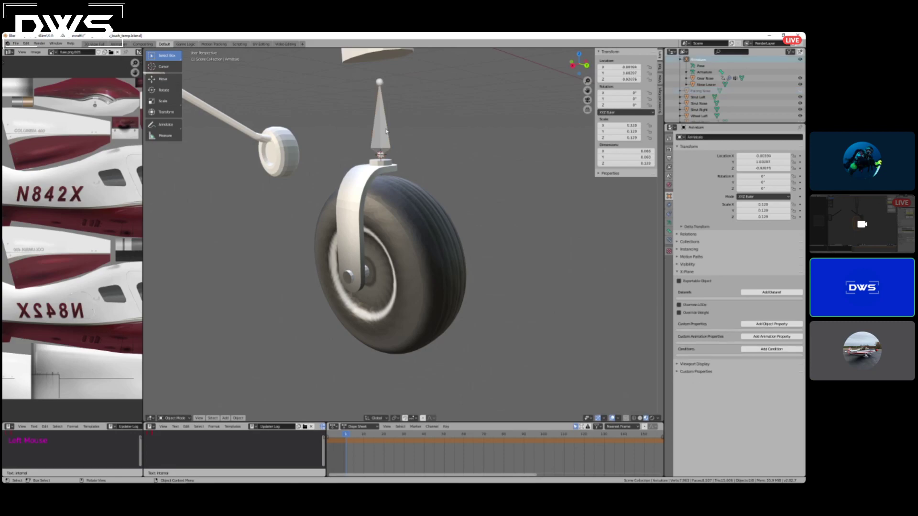
{"action": "key", "text": "r"}
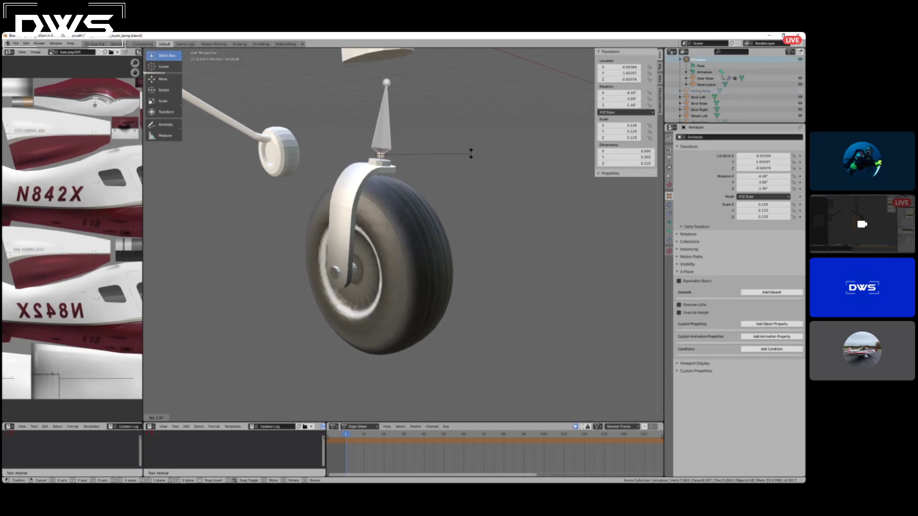
{"action": "key", "text": "z"}
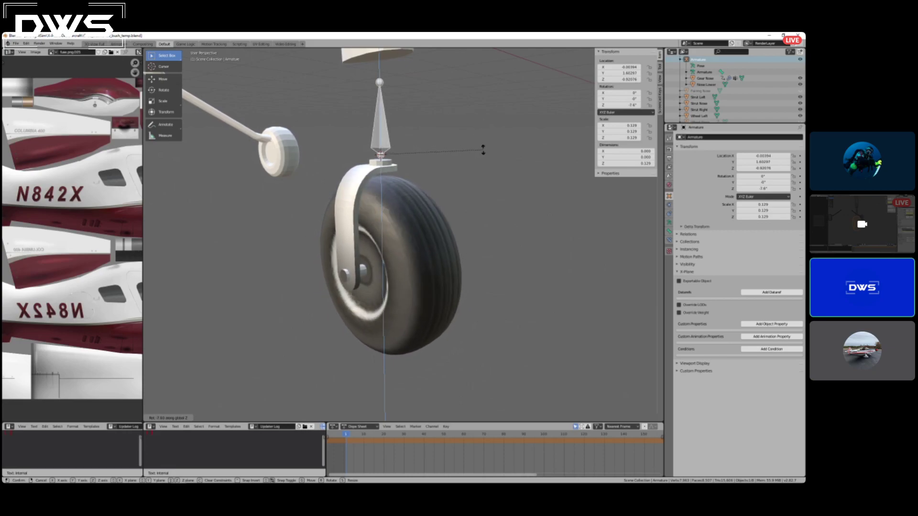
{"action": "key", "text": "Escape"}
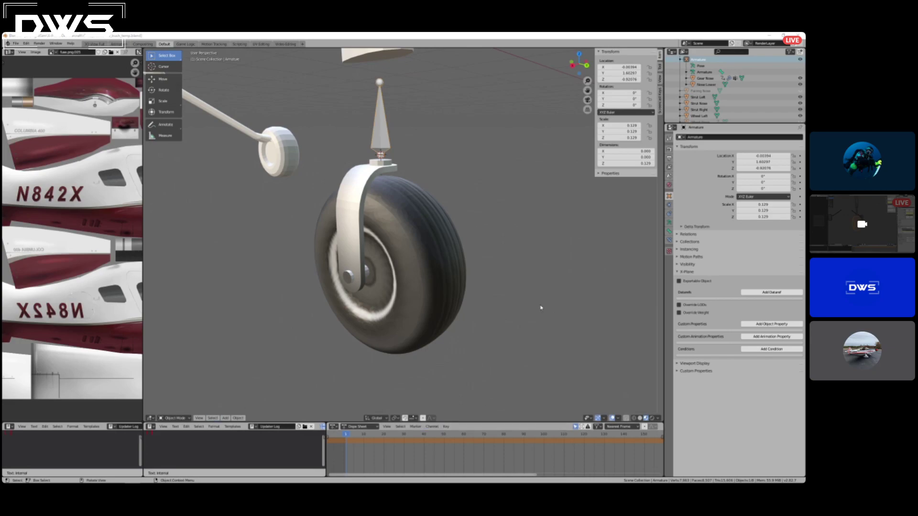
{"action": "left_click", "coordinate": [461, 238]}
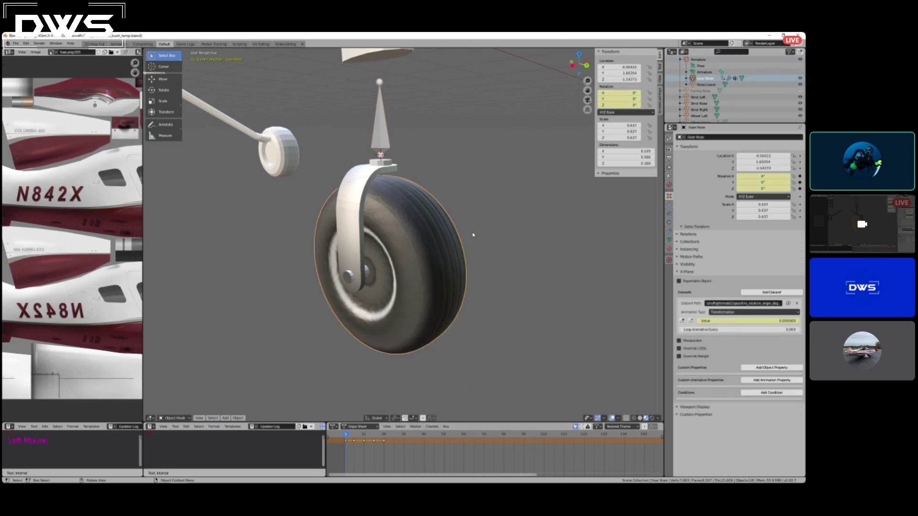
{"action": "key", "text": "shift+a"}
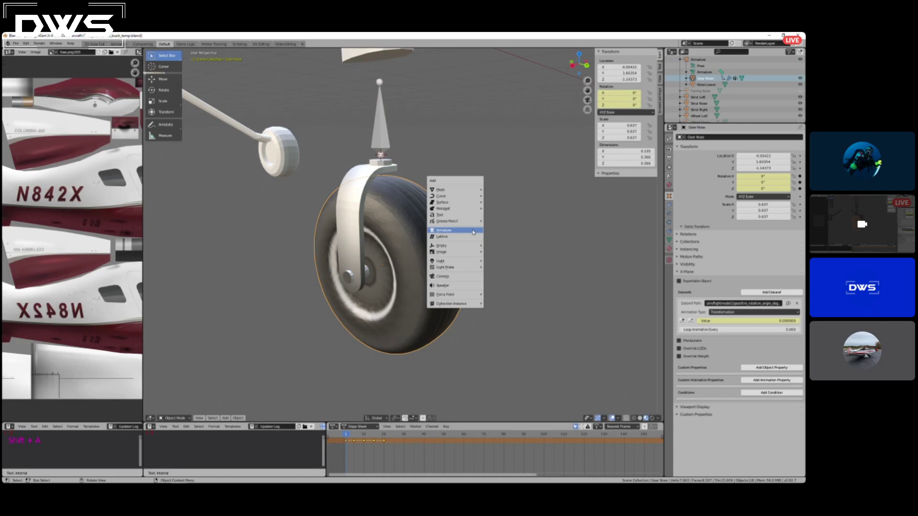
{"action": "mouse_move", "coordinate": [466, 249]}
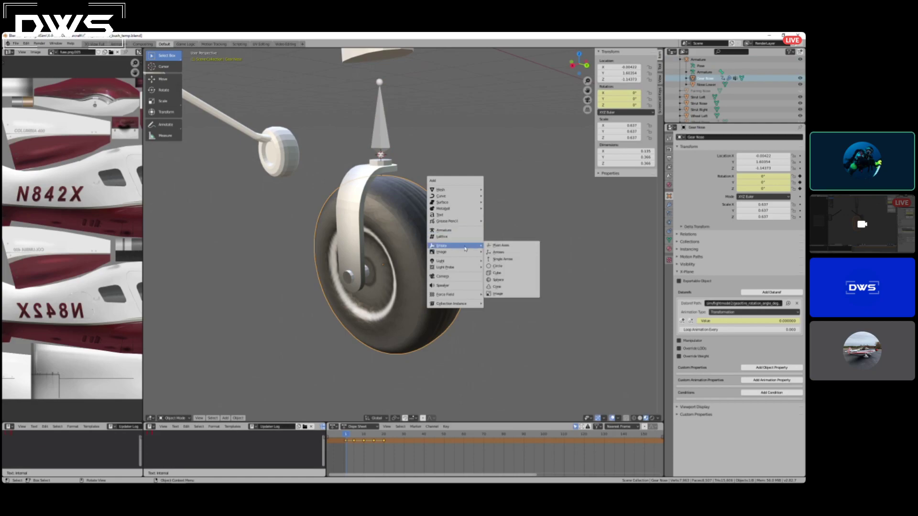
{"action": "key", "text": "Escape"}
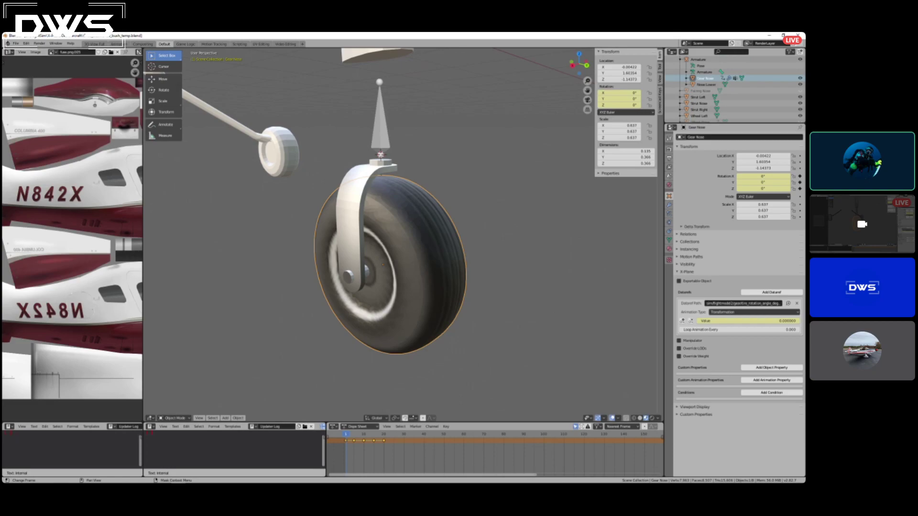
Select the armature, nose tire and Nose Lower fork together and clear their parenting.
{"action": "middle_click_drag", "start_coordinate": [457, 196], "coordinate": [435, 158]}
{"action": "left_click", "coordinate": [382, 142]}
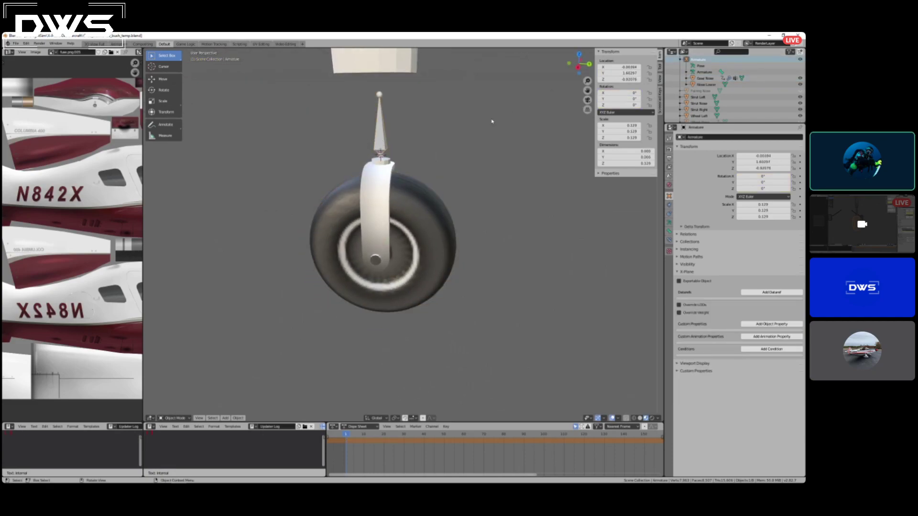
{"action": "scroll", "coordinate": [433, 169], "scroll_direction": "down", "scroll_amount": 3}
{"action": "scroll", "coordinate": [690, 96], "scroll_direction": "up", "scroll_amount": 4}
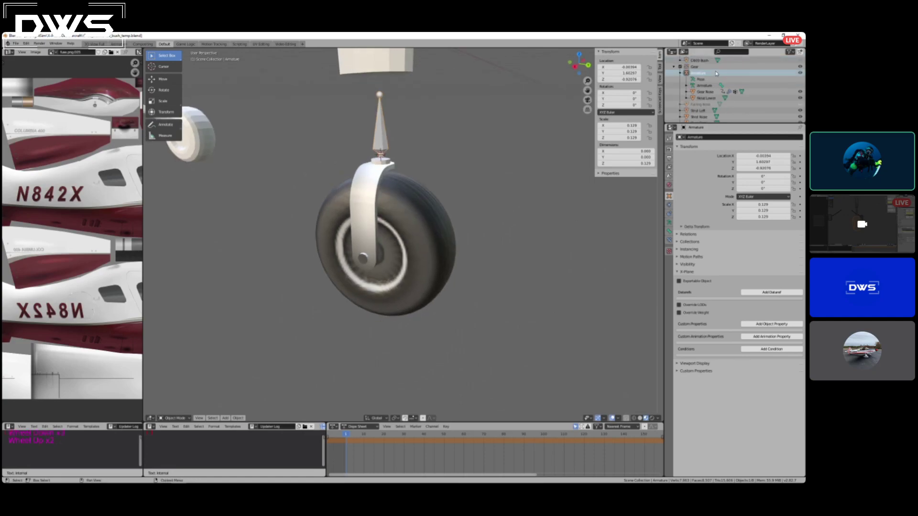
{"action": "double_click", "coordinate": [412, 217], "text": "shift"}
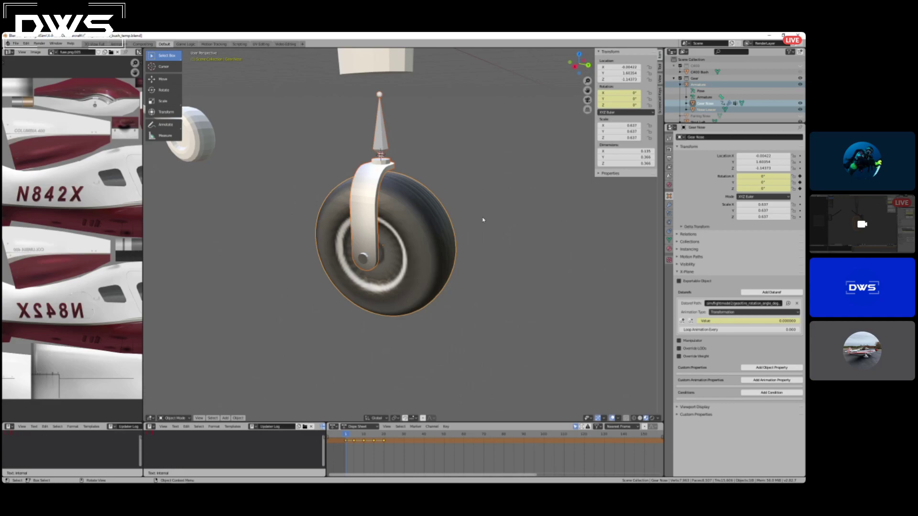
{"action": "key", "text": "alt+p"}
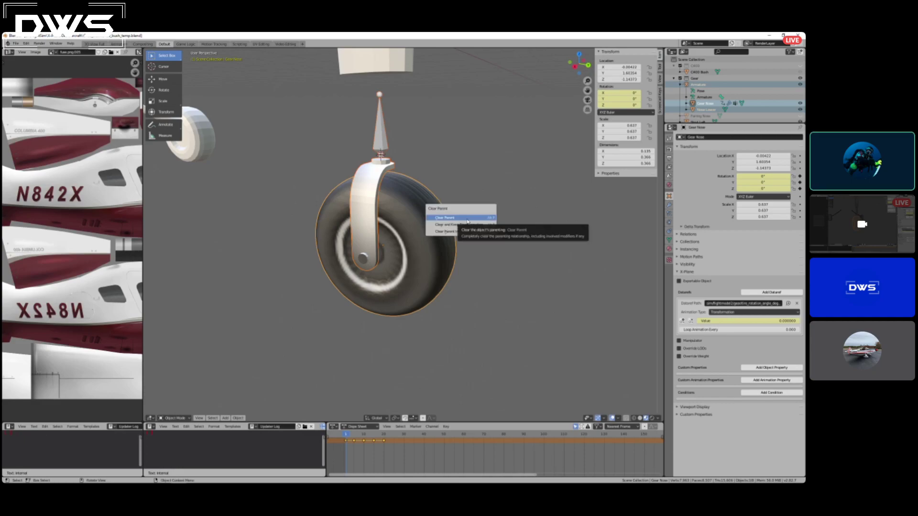
{"action": "left_click", "coordinate": [445, 218]}
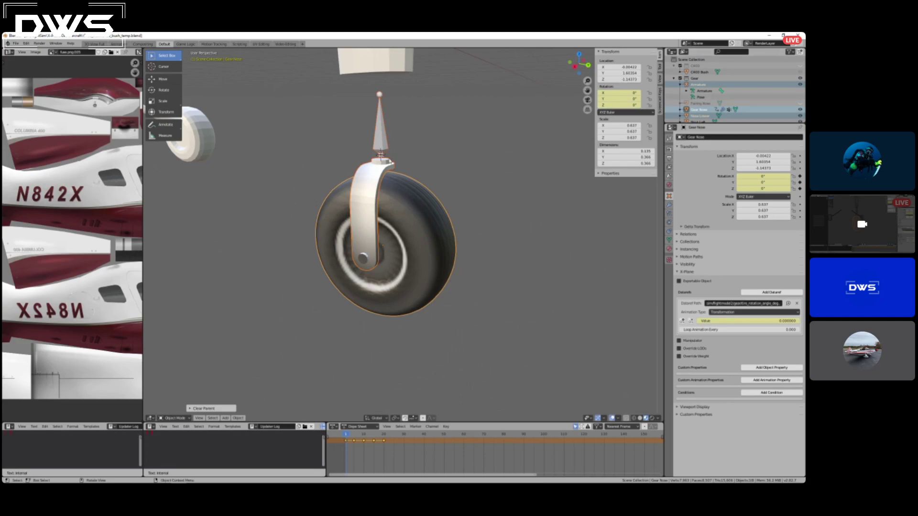
Test-rotate the armature on its own without keeping the rotation, and delete it from above the fork.
{"action": "left_click", "coordinate": [419, 143]}
{"action": "key", "text": "r"}
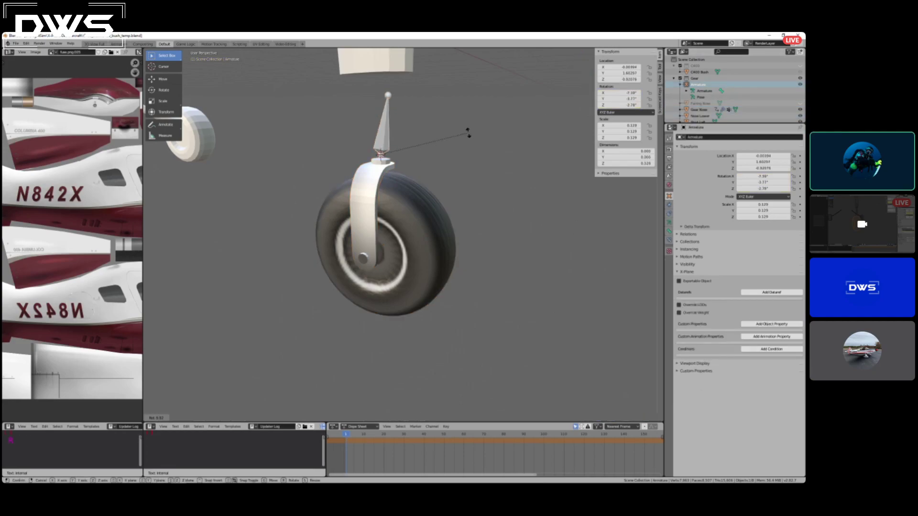
{"action": "right_click", "coordinate": [429, 152]}
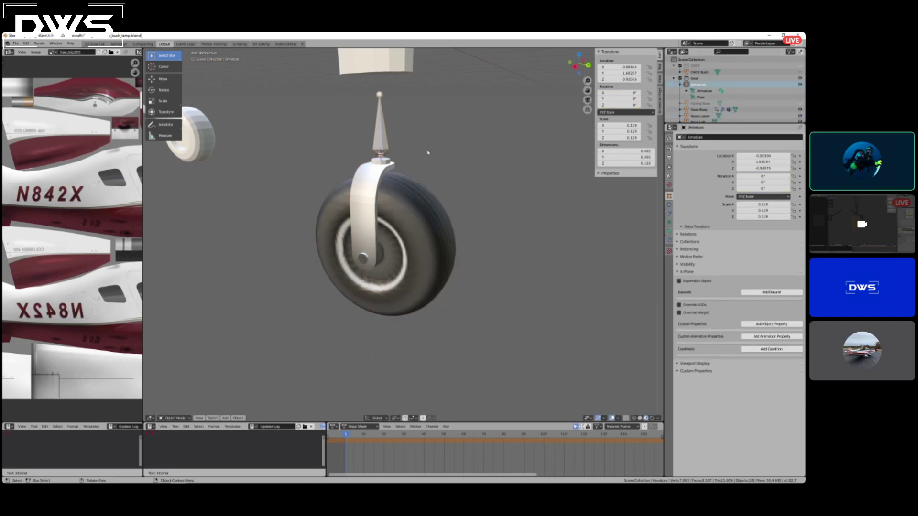
{"action": "key", "text": "x"}
{"action": "left_click", "coordinate": [389, 141]}
Snap the 3D cursor to the active object and add a Plain Axes empty at the top of the nose fork.
{"action": "middle_click_drag", "start_coordinate": [423, 150], "coordinate": [432, 153]}
{"action": "key", "text": "shift+s"}
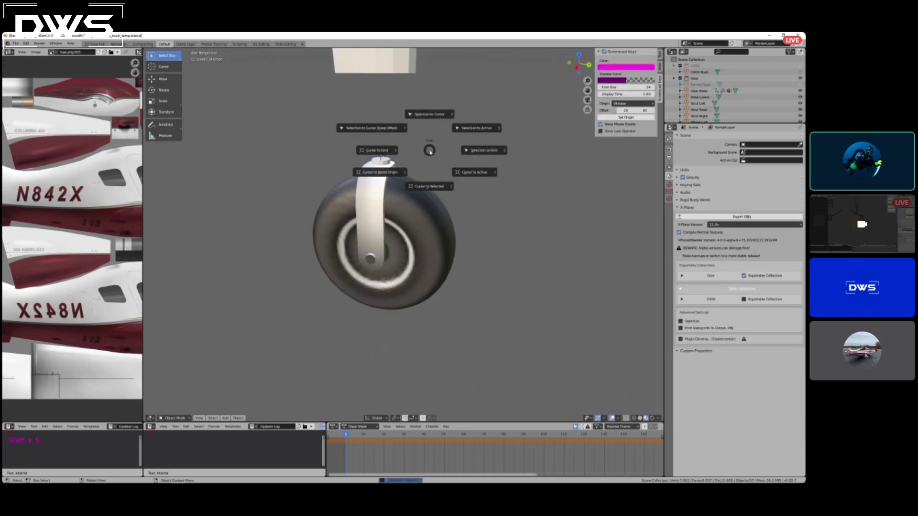
{"action": "left_click", "coordinate": [474, 172]}
{"action": "key", "text": "shift+a"}
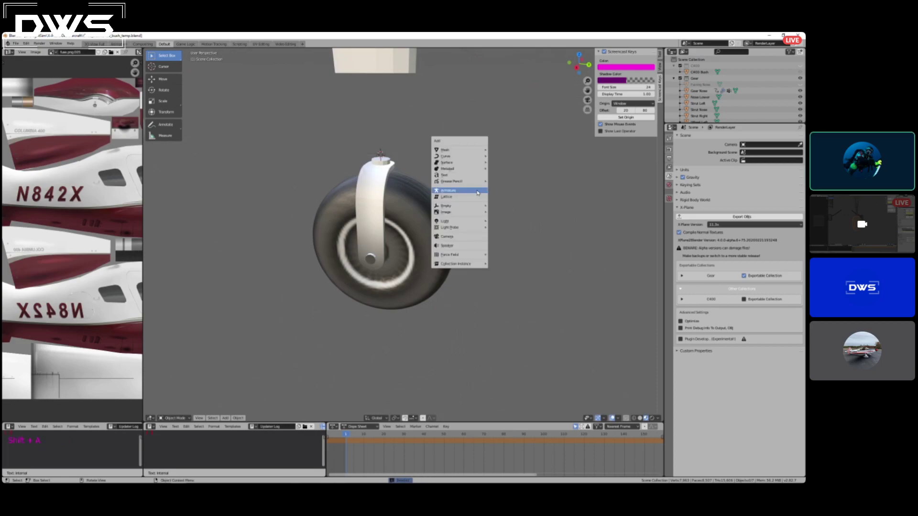
{"action": "mouse_move", "coordinate": [456, 209]}
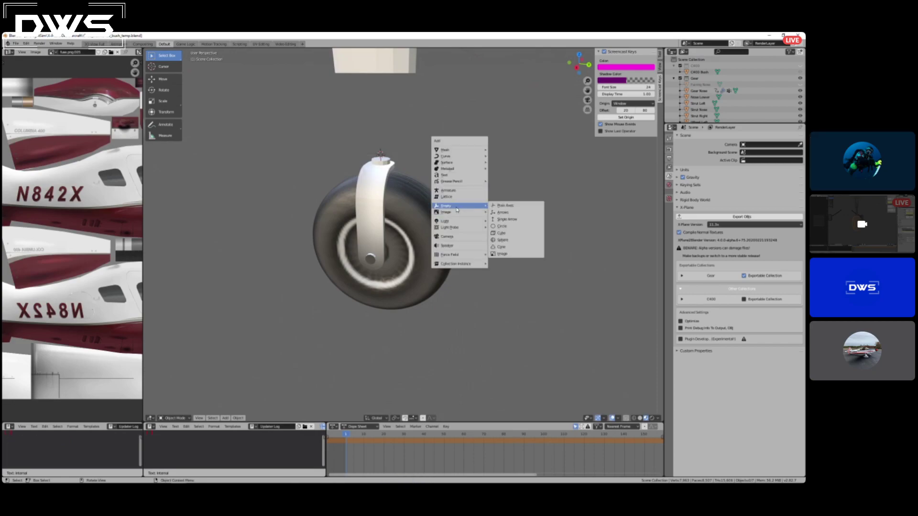
{"action": "left_click", "coordinate": [508, 207]}
Parent the nose tire and the Nose Lower fork to the empty with the Object option.
{"action": "mouse_move", "coordinate": [418, 157]}
{"action": "middle_mouse_down"}
{"action": "mouse_move", "coordinate": [486, 156]}
{"action": "mouse_move", "coordinate": [408, 163]}
{"action": "middle_mouse_up"}
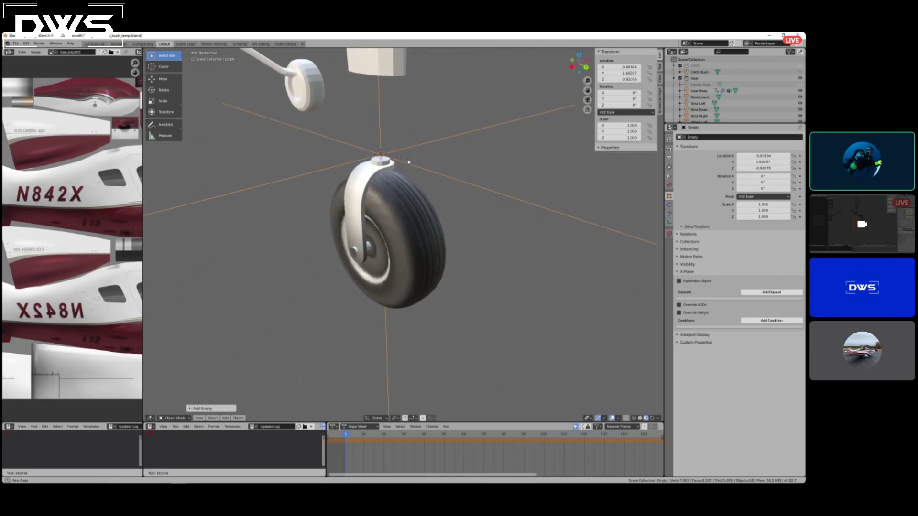
{"action": "left_click", "coordinate": [394, 205]}
{"action": "left_click", "coordinate": [358, 184], "text": "shift"}
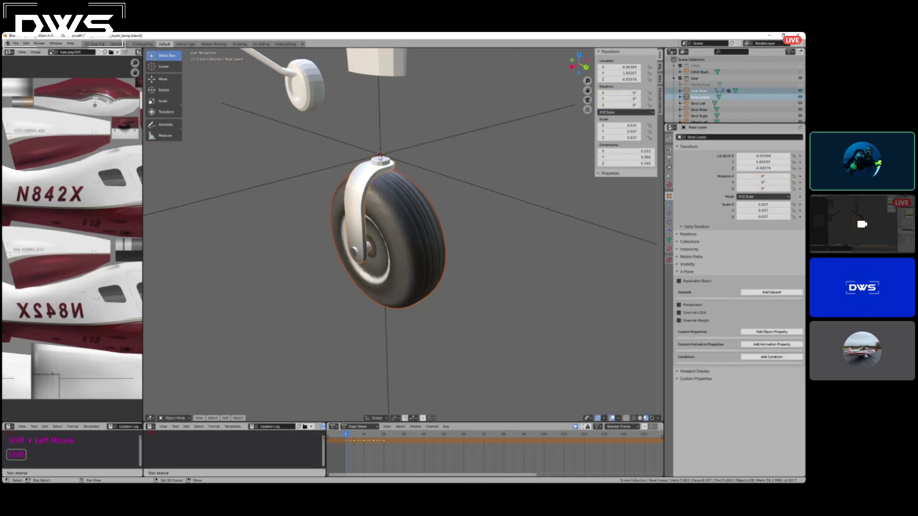
{"action": "left_click", "coordinate": [380, 155], "text": "shift"}
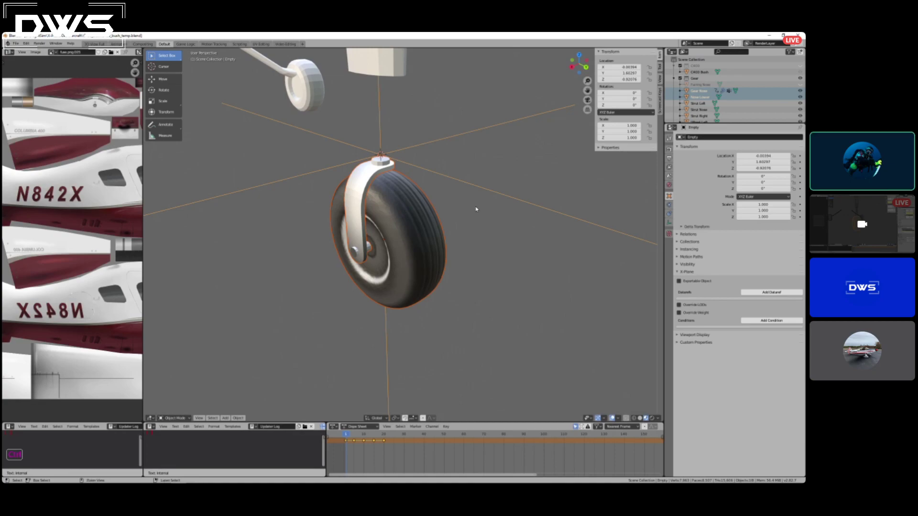
{"action": "key", "text": "ctrl+p"}
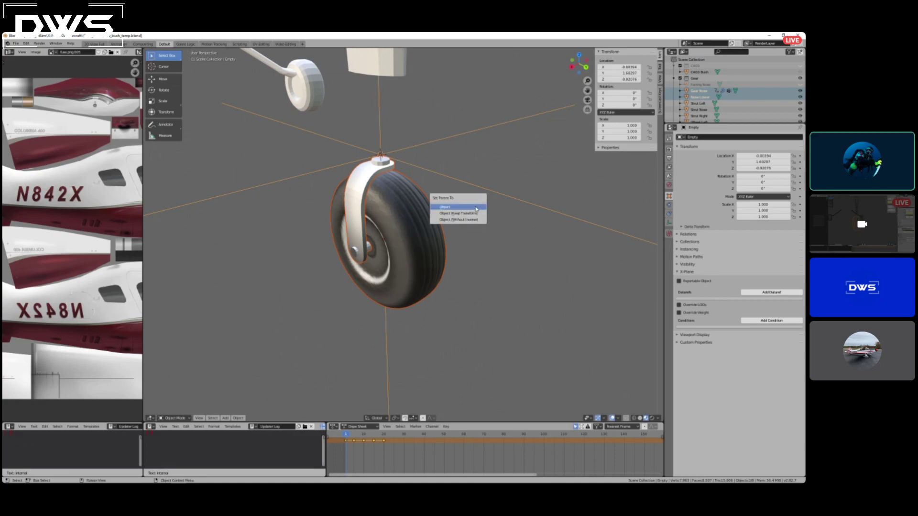
{"action": "left_click", "coordinate": [476, 209]}
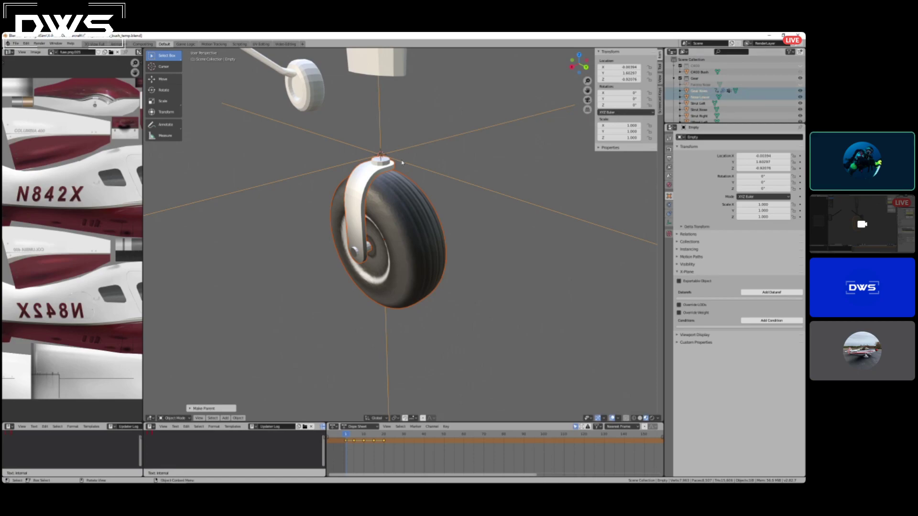
Test-rotate the empty about the Z axis to check the tire and fork's steering, without keeping the rotation.
{"action": "middle_click_drag", "start_coordinate": [440, 167], "coordinate": [383, 194]}
{"action": "left_click", "coordinate": [383, 193]}
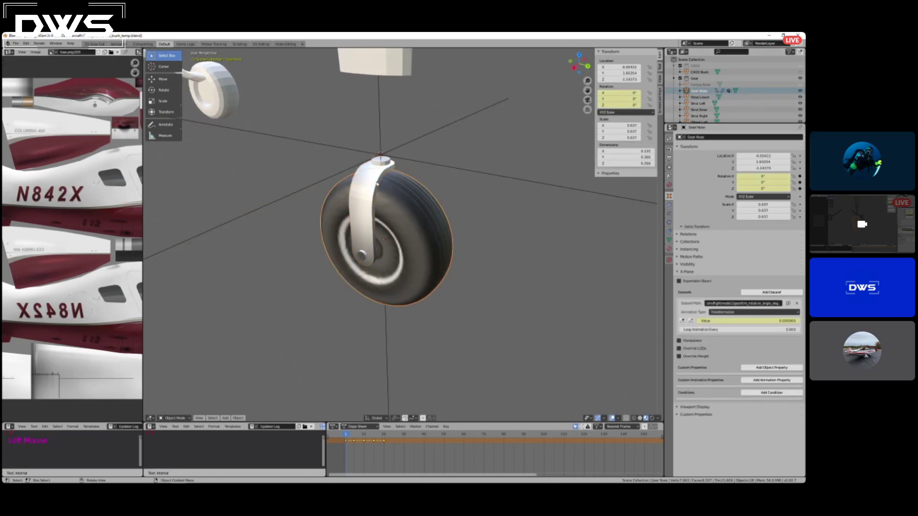
{"action": "left_click", "coordinate": [382, 155]}
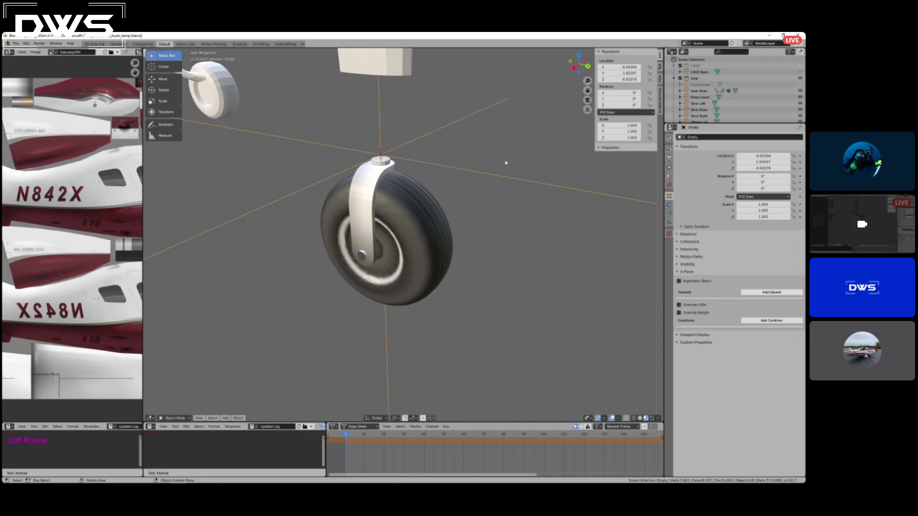
{"action": "key", "text": "r"}
{"action": "key", "text": "z"}
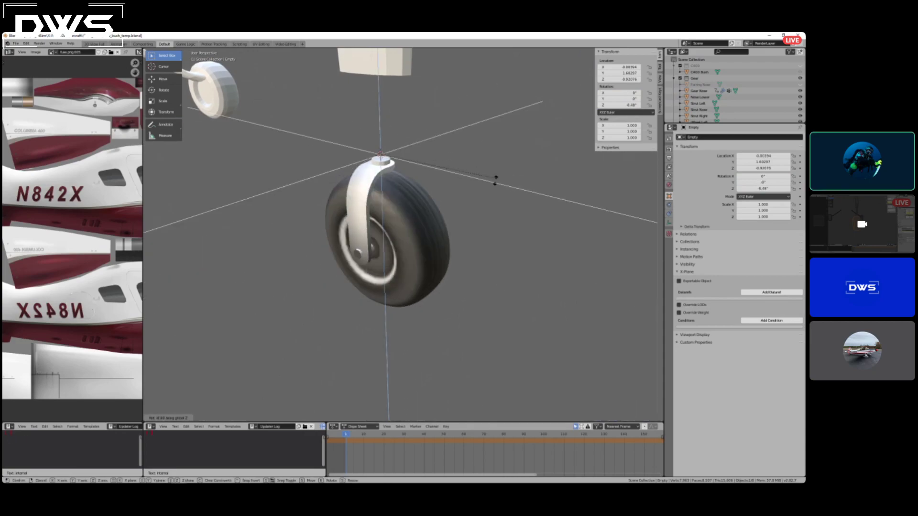
{"action": "key", "text": "Escape"}
Move the empty into the Gear collection.
{"action": "scroll", "coordinate": [746, 110], "scroll_direction": "down", "scroll_amount": 3}
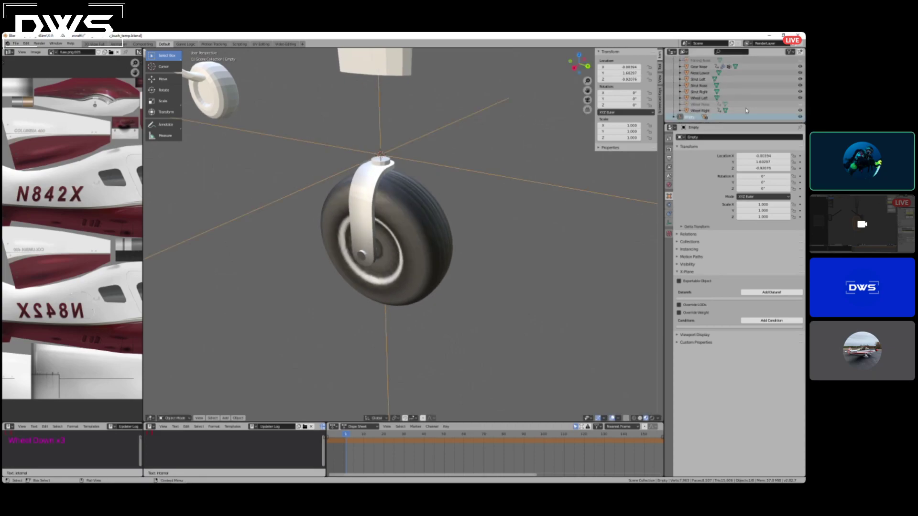
{"action": "left_click_drag", "start_coordinate": [690, 115], "coordinate": [697, 63]}
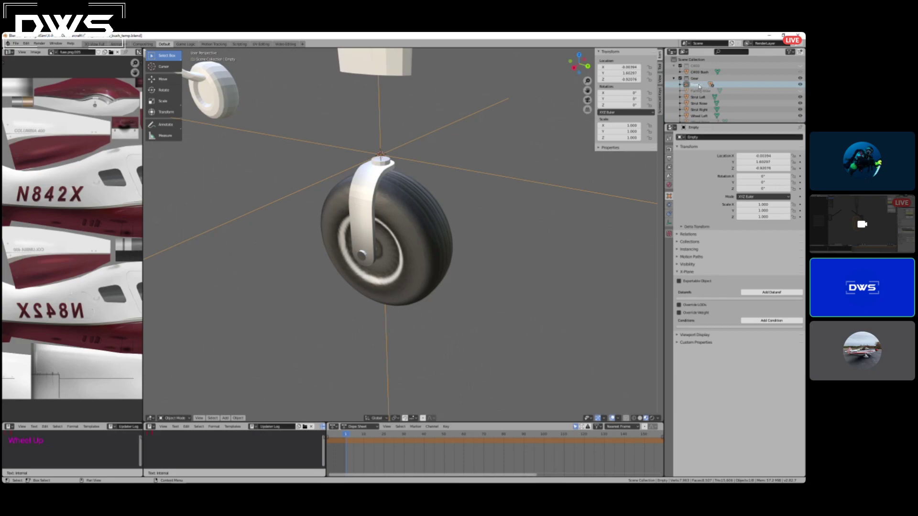
Test the empty's rotation again, freely and about the Z axis, without keeping either rotation.
{"action": "middle_click_drag", "start_coordinate": [406, 192], "coordinate": [508, 180]}
{"action": "key", "text": "r"}
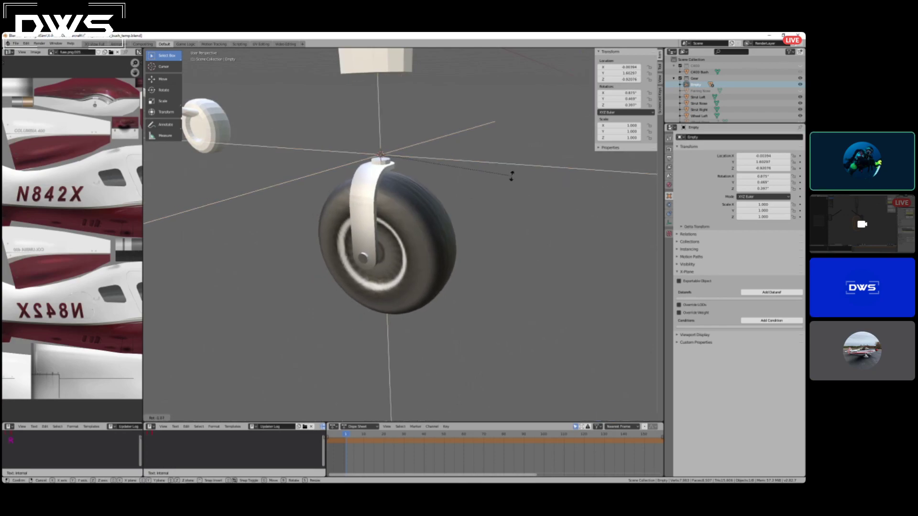
{"action": "key", "text": "Escape"}
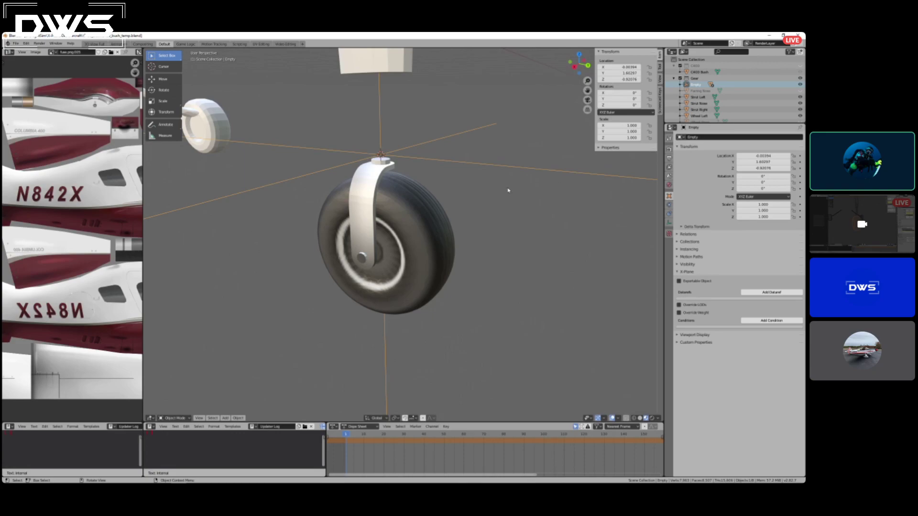
{"action": "middle_click_drag", "start_coordinate": [521, 195], "coordinate": [494, 201]}
{"action": "key", "text": "r"}
{"action": "key", "text": "z"}
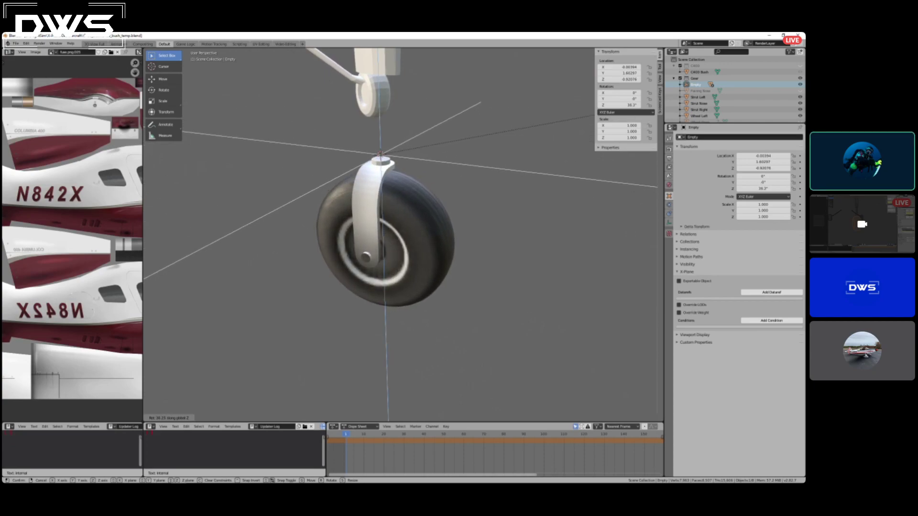
{"action": "right_click", "coordinate": [628, 115]}
Set the empty's Z rotation to -90° and insert a rotation keyframe at the first frame.
{"action": "left_click", "coordinate": [629, 106]}
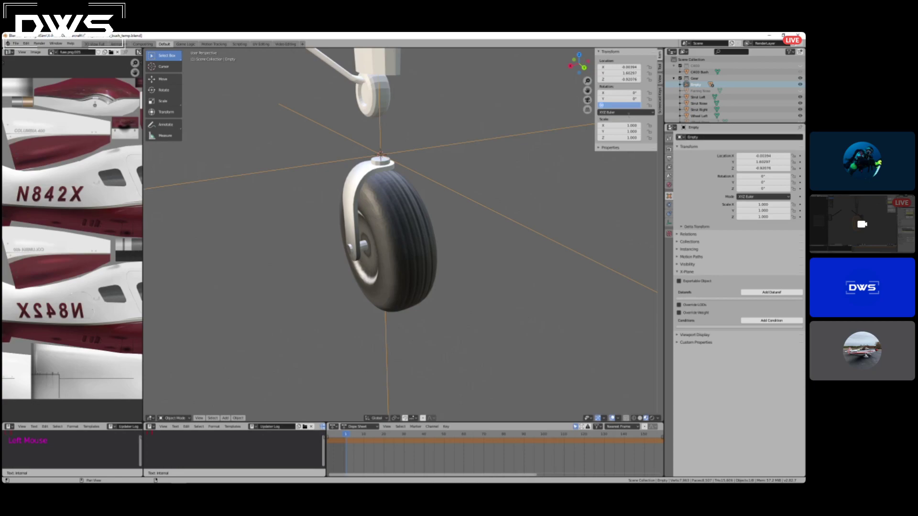
{"action": "type", "text": "40"}
{"action": "key", "text": "Return"}
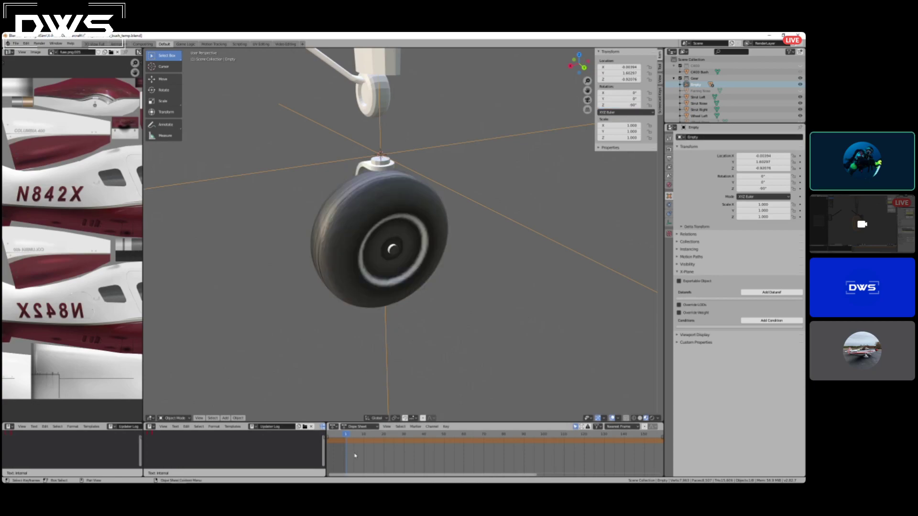
{"action": "key", "text": "i"}
{"action": "left_click", "coordinate": [400, 309]}
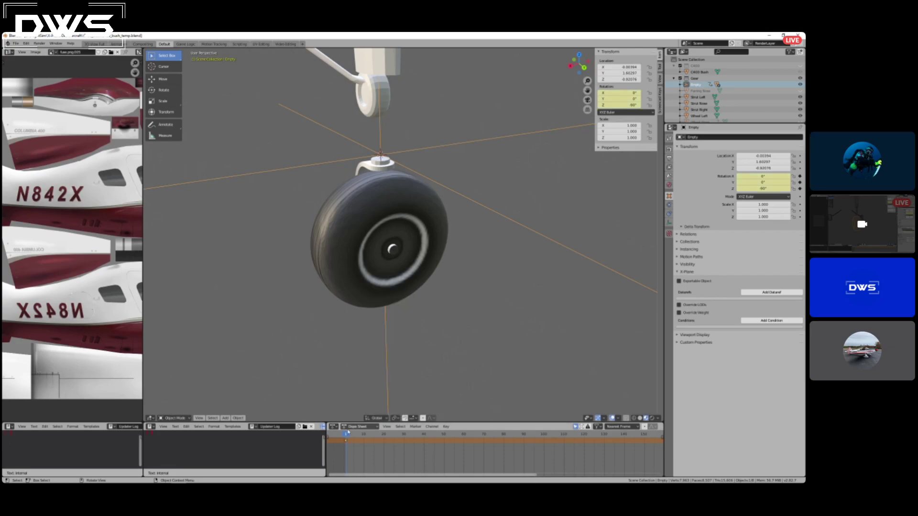
Go to frame 10, set the empty's Z rotation to 0° and insert a rotation keyframe.
{"action": "left_click_drag", "start_coordinate": [347, 435], "coordinate": [366, 436]}
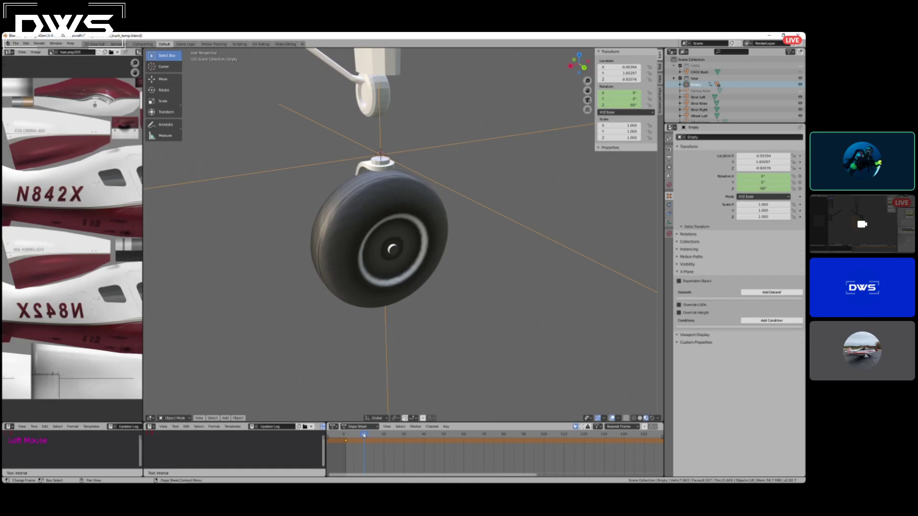
{"action": "left_click", "coordinate": [620, 104]}
{"action": "type", "text": "0"}
{"action": "key", "text": "Return"}
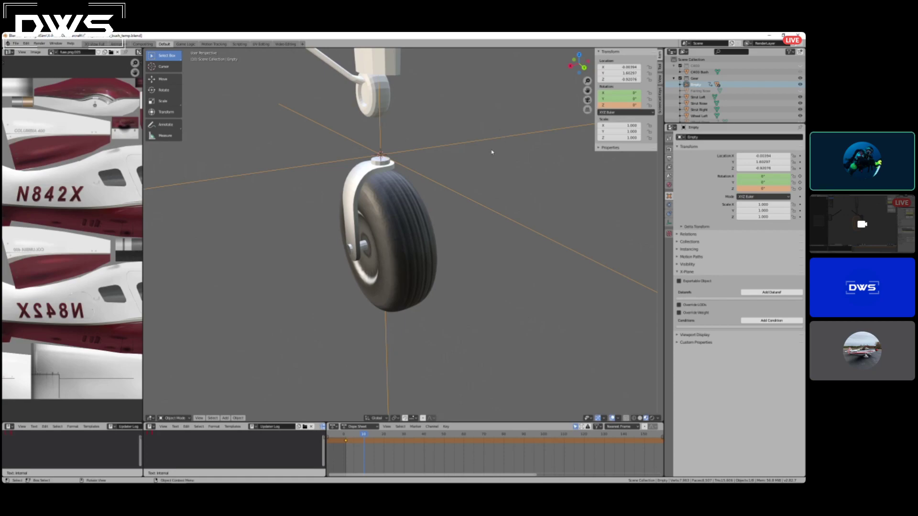
{"action": "key", "text": "i"}
{"action": "left_click", "coordinate": [463, 213]}
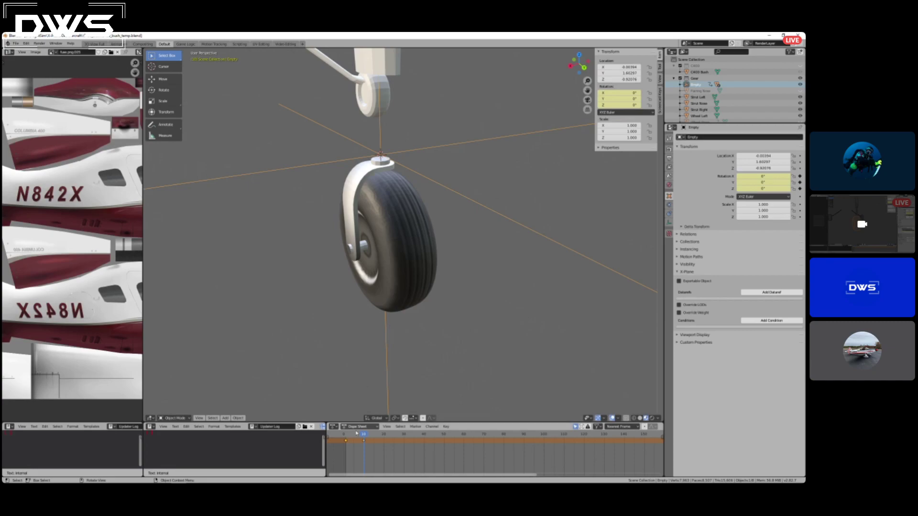
Go to frame 20, set the empty's Z rotation to 90° and insert a rotation keyframe.
{"action": "left_click", "coordinate": [383, 434]}
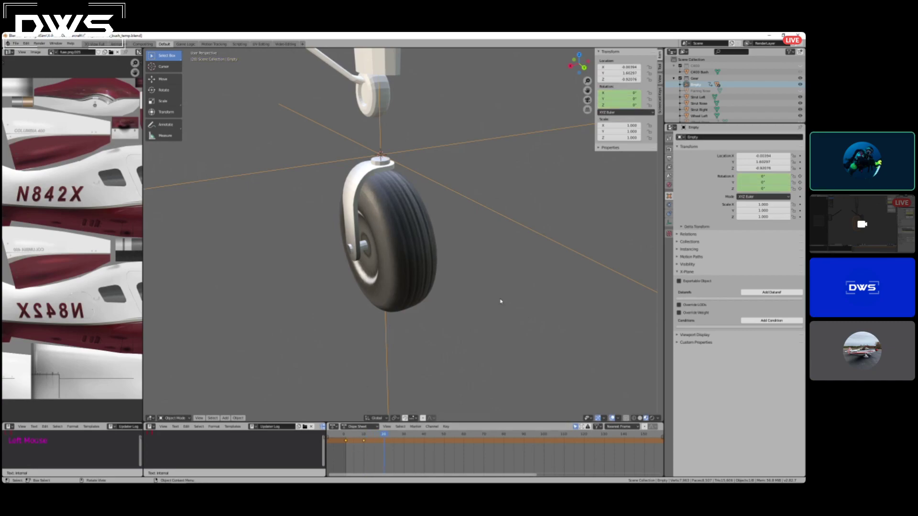
{"action": "left_click", "coordinate": [621, 105]}
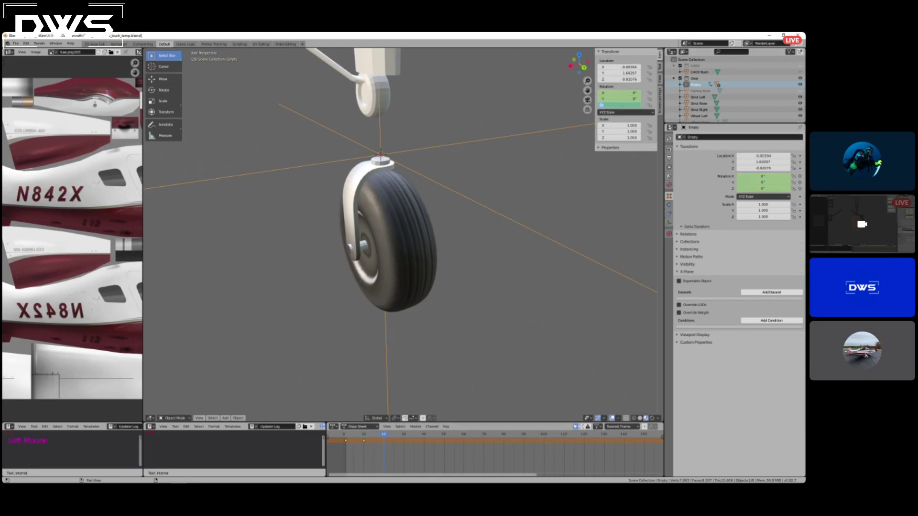
{"action": "type", "text": "90"}
{"action": "key", "text": "Return"}
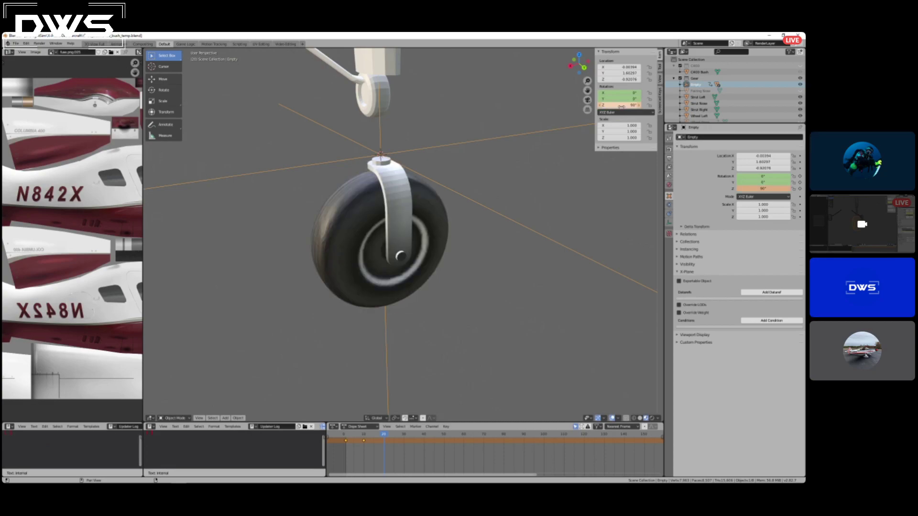
{"action": "key", "text": "i"}
{"action": "left_click", "coordinate": [519, 148]}
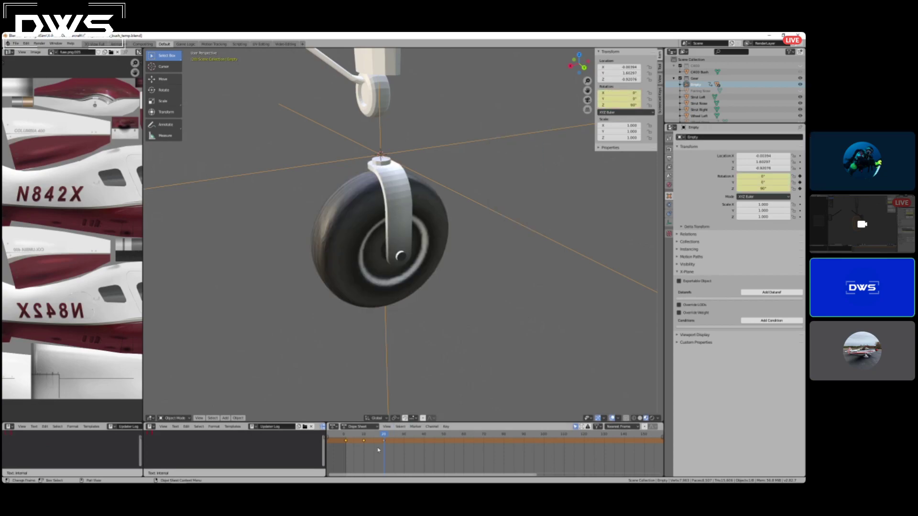
Return to the first frame and add an X-Plane dataref to the empty, opening its dataref path for entry.
{"action": "left_click_drag", "start_coordinate": [383, 436], "coordinate": [346, 436]}
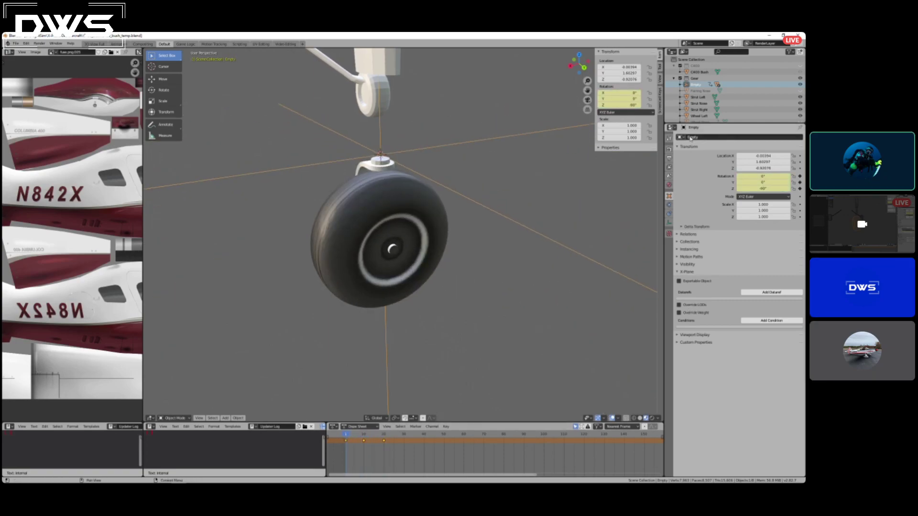
{"action": "left_click", "coordinate": [696, 85]}
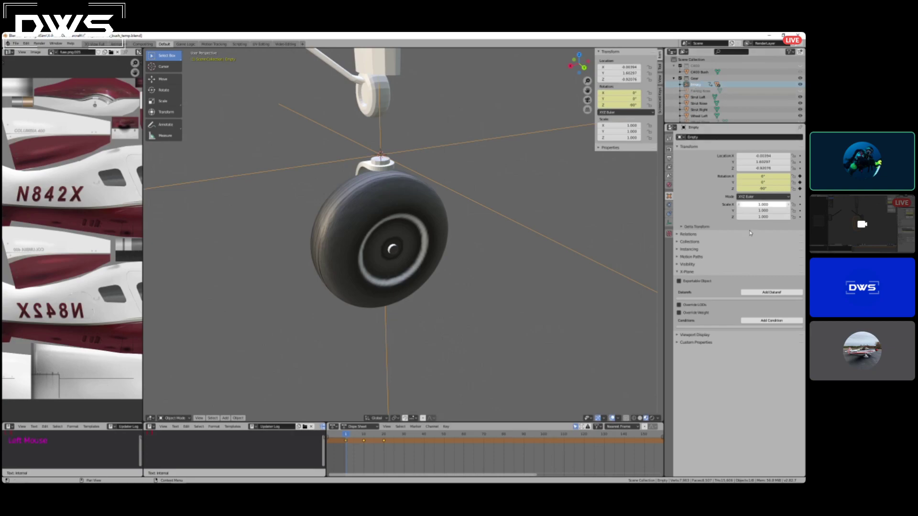
{"action": "left_click", "coordinate": [765, 293]}
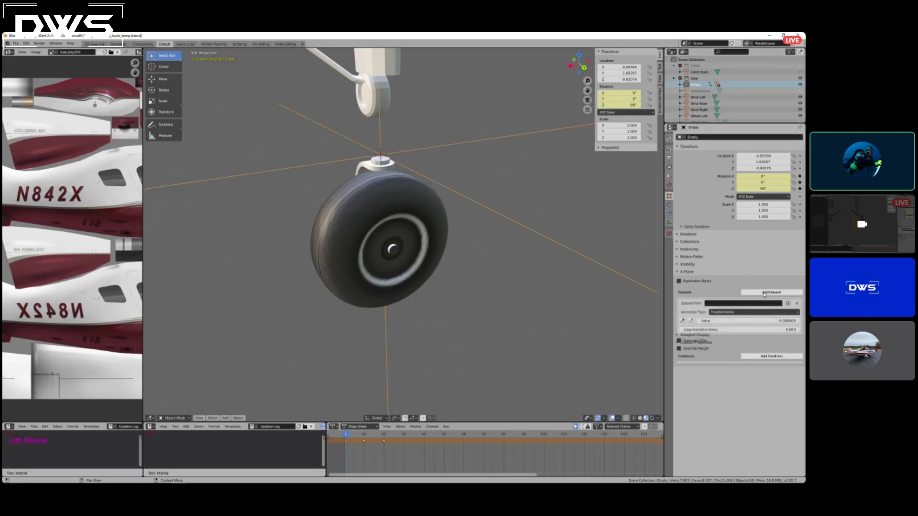
{"action": "left_click", "coordinate": [722, 304]}
Switch to the DATAREF list in Notepad, examine it for a nose wheel steering dataref, and minimise it.
{"action": "mouse_move", "coordinate": [119, 480]}
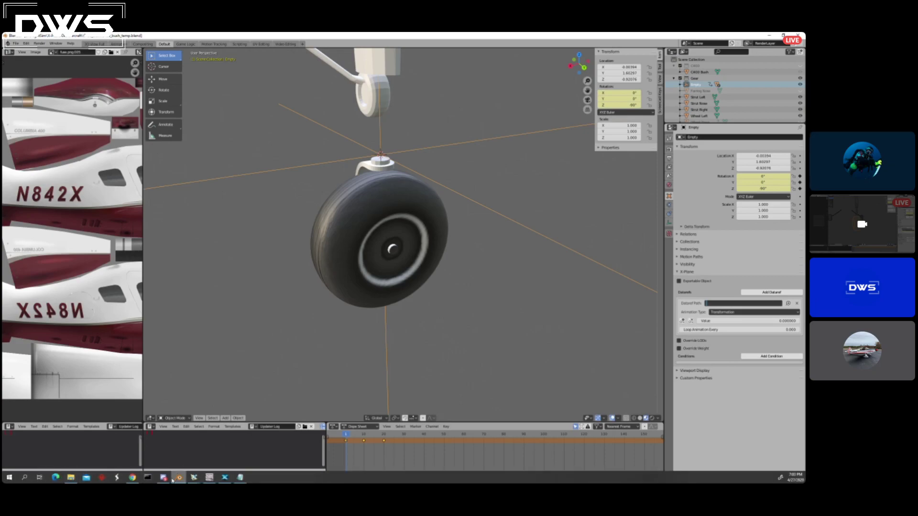
{"action": "left_click", "coordinate": [240, 478]}
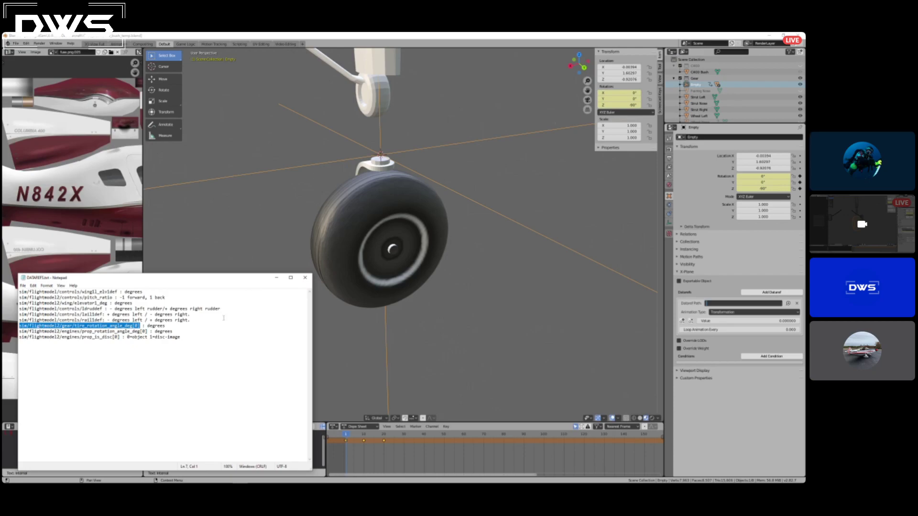
{"action": "left_click", "coordinate": [276, 278]}
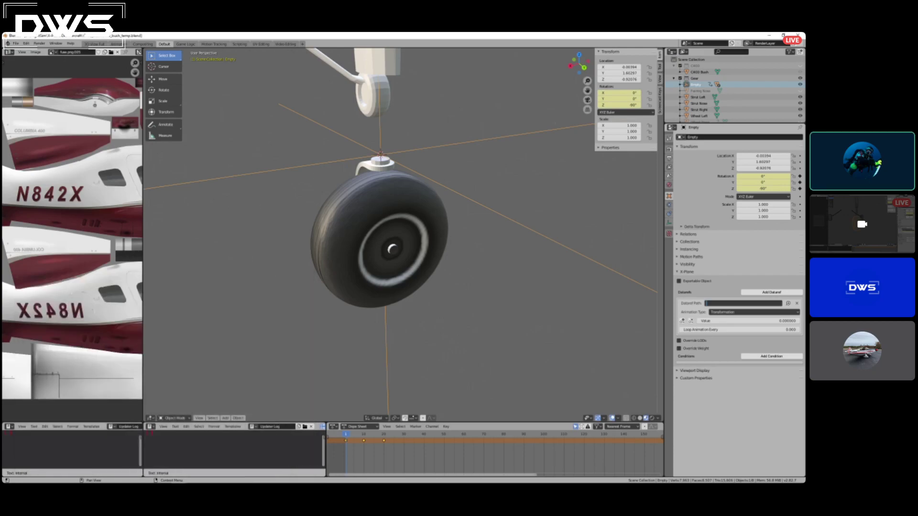
Save the current Blender file.
{"action": "left_click", "coordinate": [16, 43]}
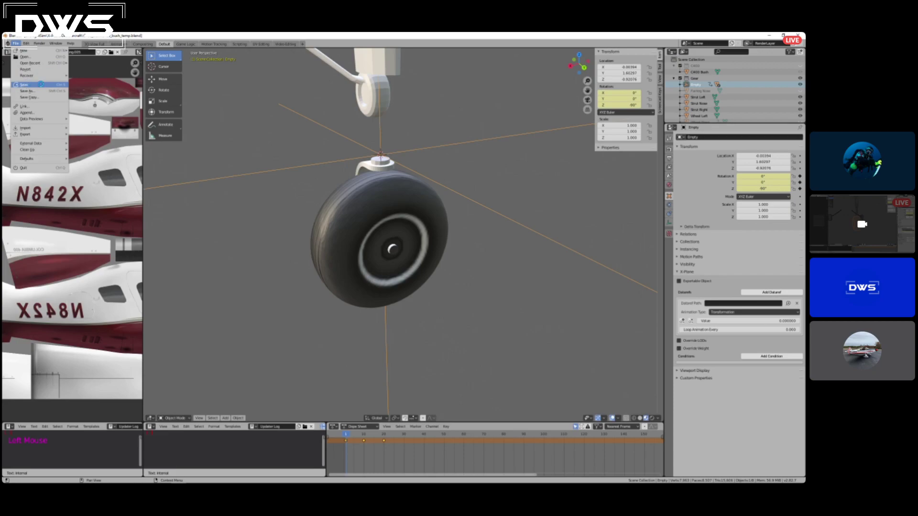
{"action": "left_click", "coordinate": [42, 84]}
Open the recent Blender file containing the rigged landing gear and select the Nose Wheel Steering bone to examine its dataref.
{"action": "left_click", "coordinate": [15, 43]}
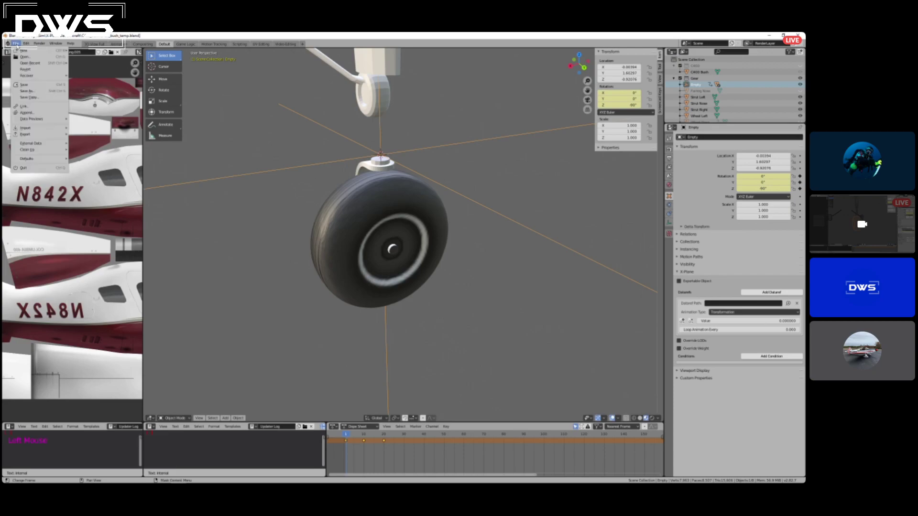
{"action": "left_click", "coordinate": [28, 62]}
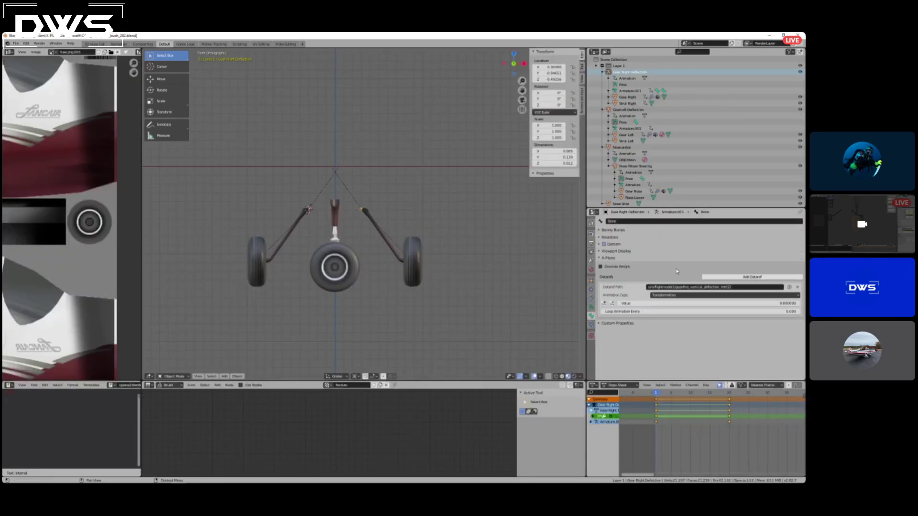
{"action": "left_click", "coordinate": [334, 240]}
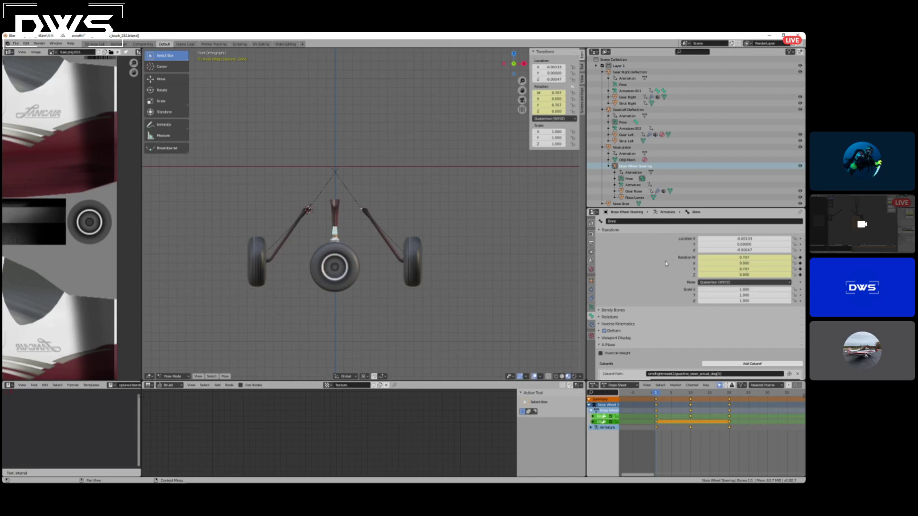
Copy the X-Plane dataref path sim/flightmodel2/gear/tire_steer_actual_deg[0] from the Nose Wheel Steering bone.
{"action": "scroll", "coordinate": [708, 338], "scroll_direction": "down", "scroll_amount": 2}
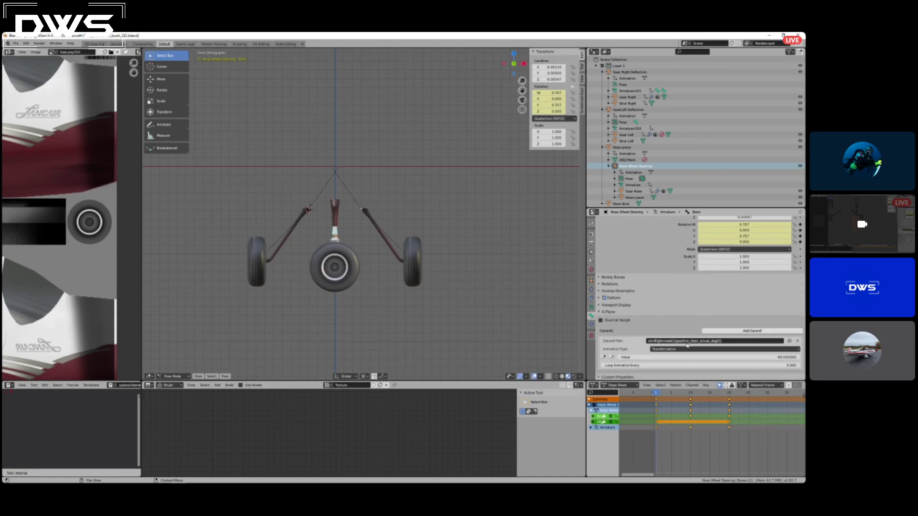
{"action": "left_click", "coordinate": [722, 342]}
{"action": "key", "text": "ctrl+c"}
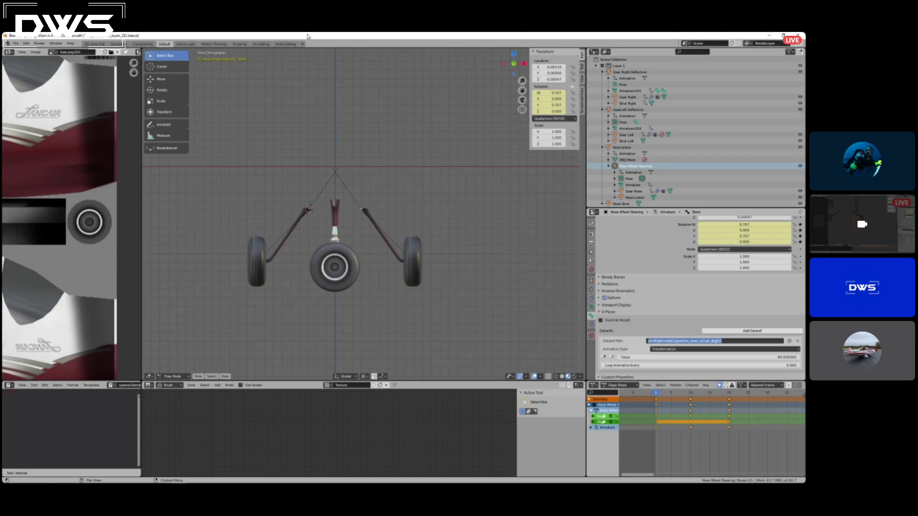
{"action": "key", "text": "Return"}
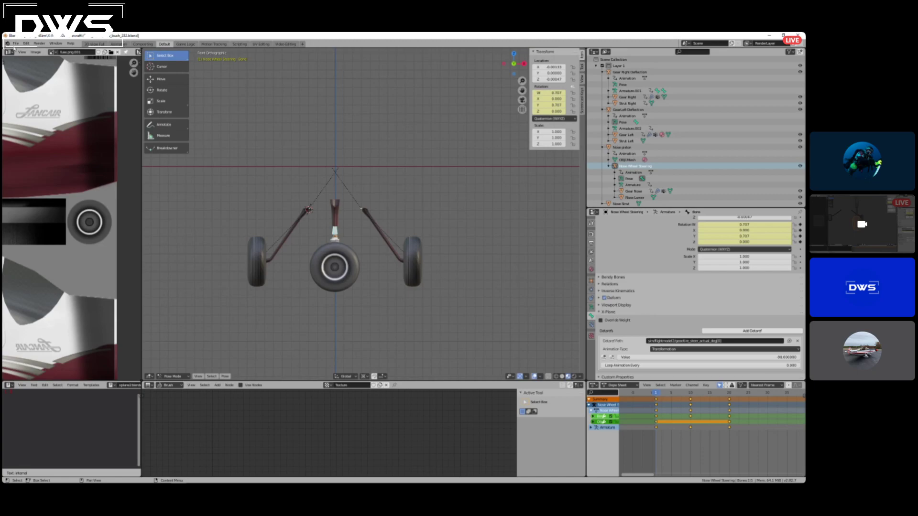
Leave the rigged landing gear file and reopen the recent bush_temp.blend file containing the nose gear empty.
{"action": "left_click", "coordinate": [16, 43]}
{"action": "left_click", "coordinate": [797, 36]}
{"action": "left_click", "coordinate": [417, 269]}
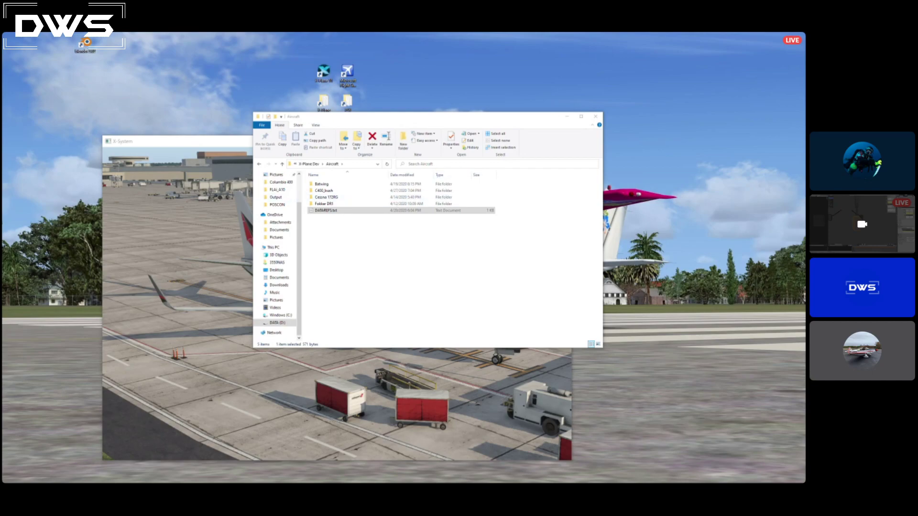
{"action": "left_click", "coordinate": [606, 86]}
{"action": "left_click", "coordinate": [24, 49]}
{"action": "left_click", "coordinate": [16, 44]}
{"action": "left_click", "coordinate": [21, 58]}
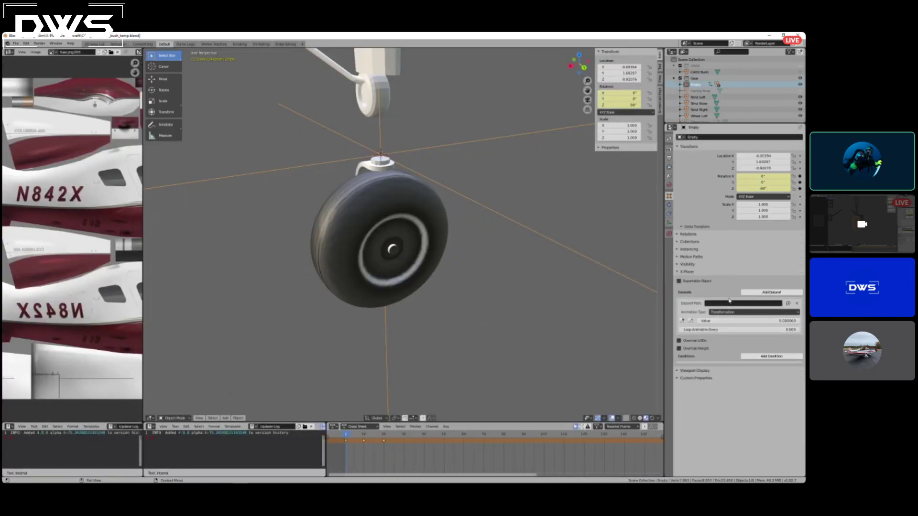
Paste sim/flightmodel2/gear/tire_steer_actual_deg[0] as the empty's X-Plane dataref path.
{"action": "key", "text": "ctrl+v"}
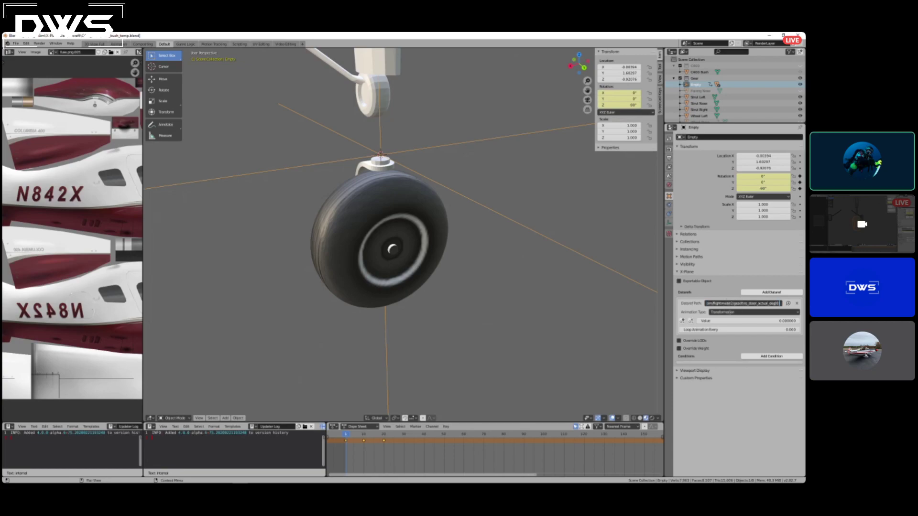
{"action": "key", "text": "Return"}
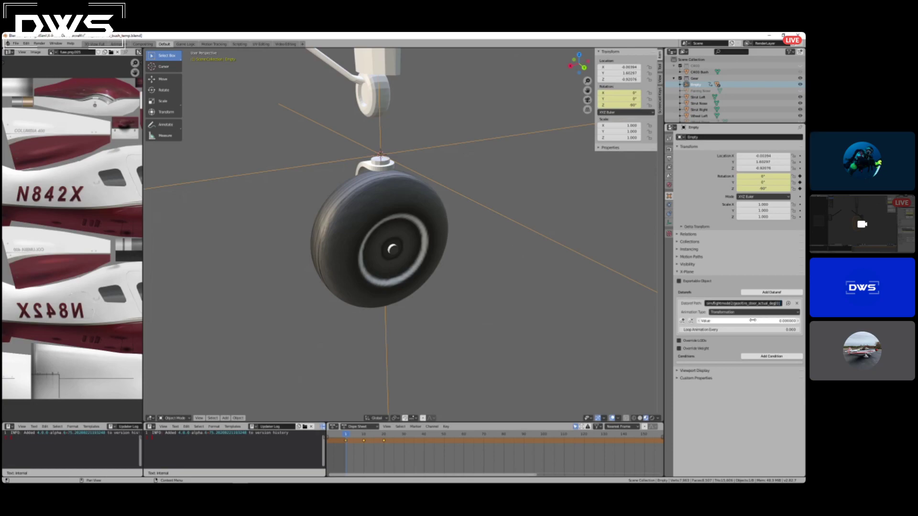
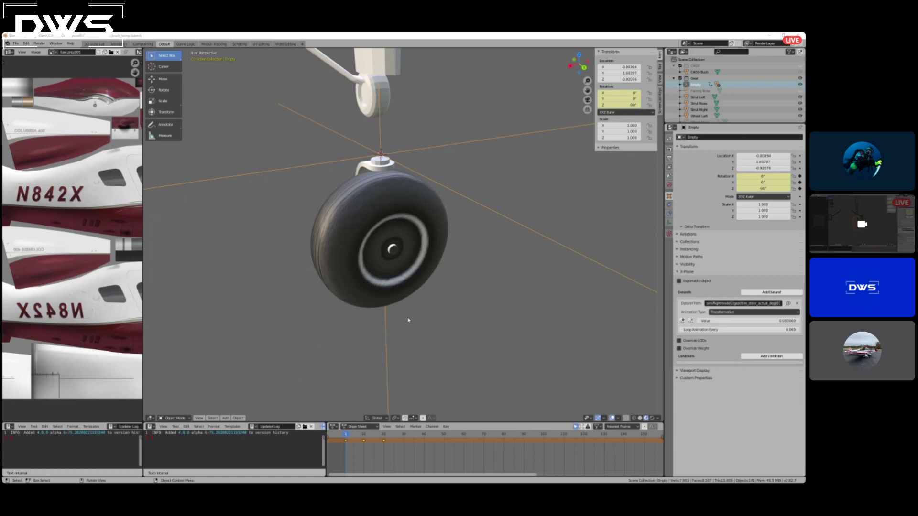
Switch to X-Plane, close the map and start a new flight with the Cessna Skyhawk.
{"action": "key", "text": "alt+Tab"}
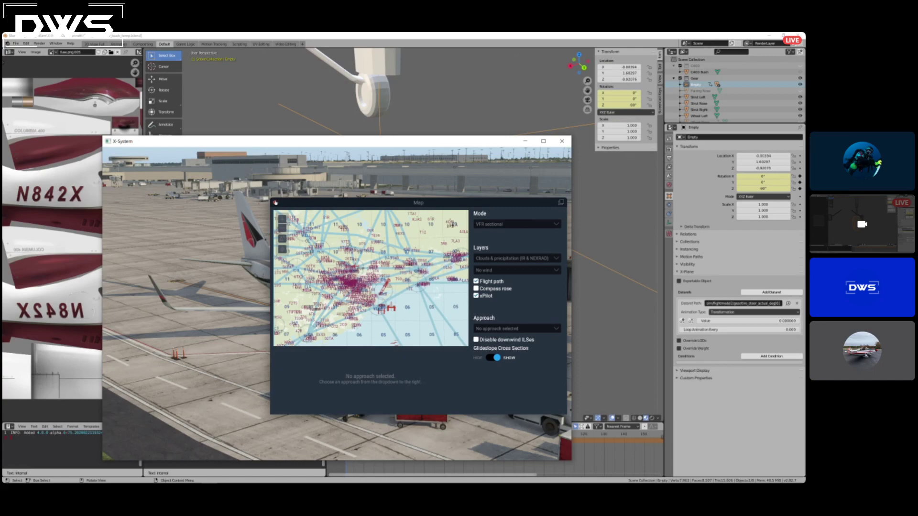
{"action": "left_click", "coordinate": [275, 202]}
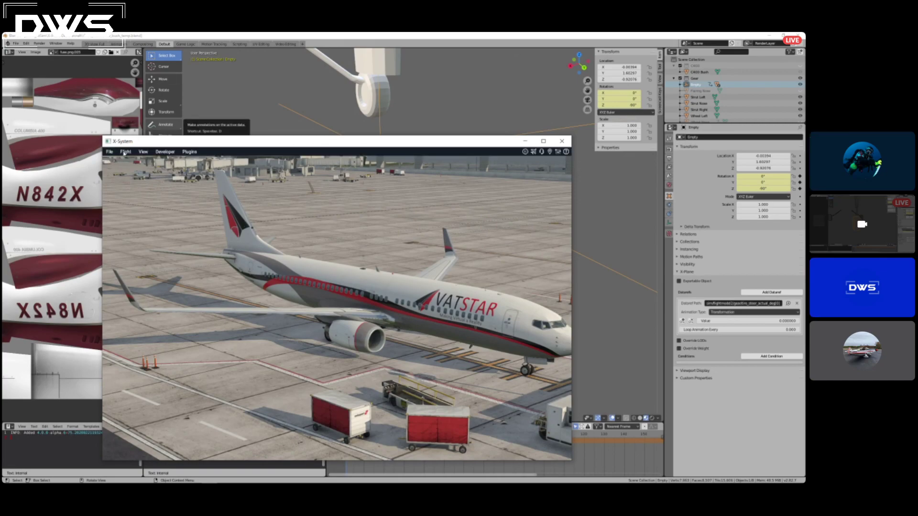
{"action": "left_click", "coordinate": [126, 152]}
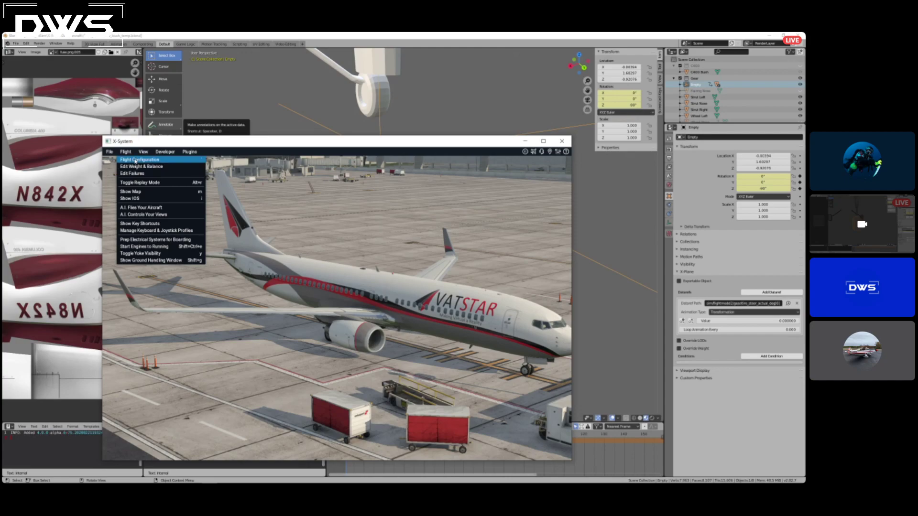
{"action": "left_click", "coordinate": [135, 160]}
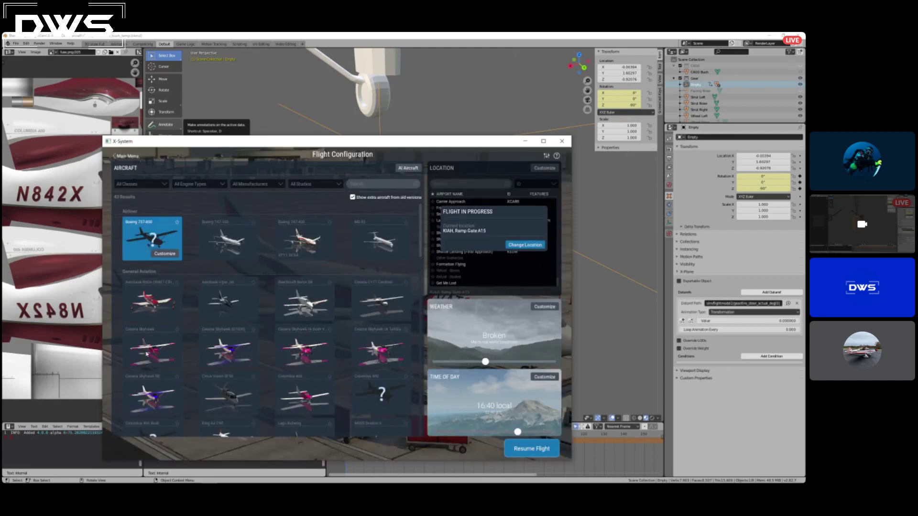
{"action": "left_click", "coordinate": [159, 352]}
{"action": "left_click", "coordinate": [531, 448]}
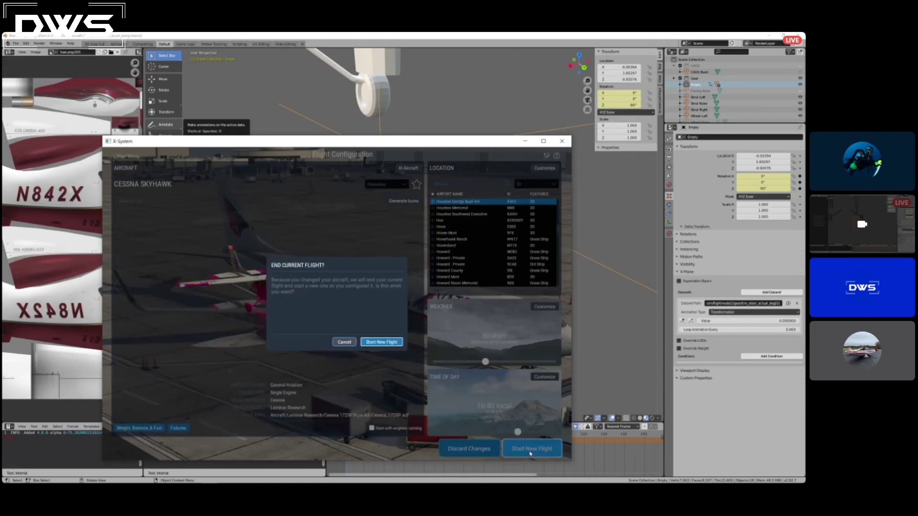
{"action": "left_click", "coordinate": [382, 341]}
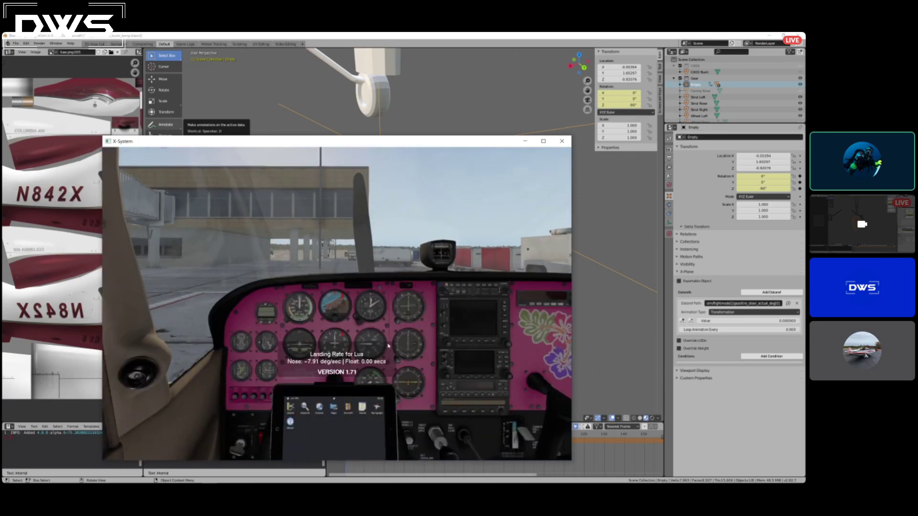
Examine the parked Cessna Skyhawk from outside and look over its cockpit instrument panel.
{"action": "key", "text": "shift+4"}
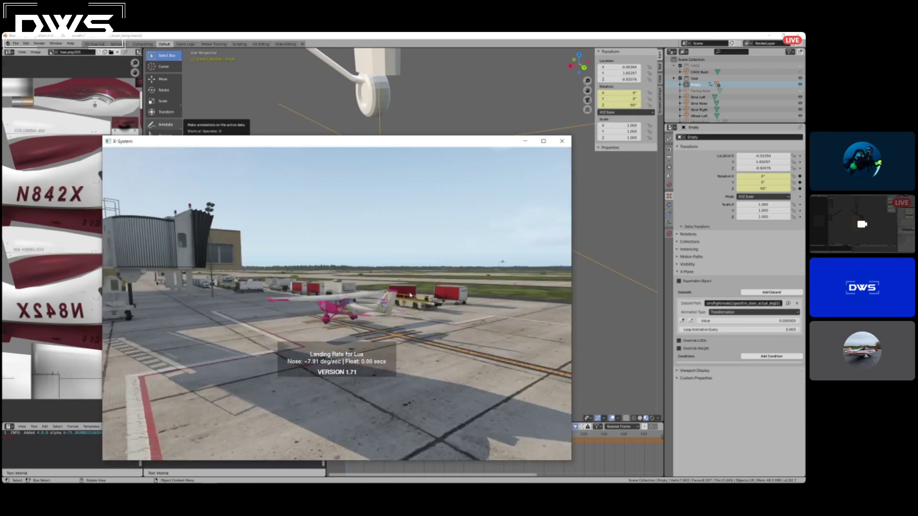
{"action": "right_click_drag", "start_coordinate": [329, 266], "coordinate": [378, 322]}
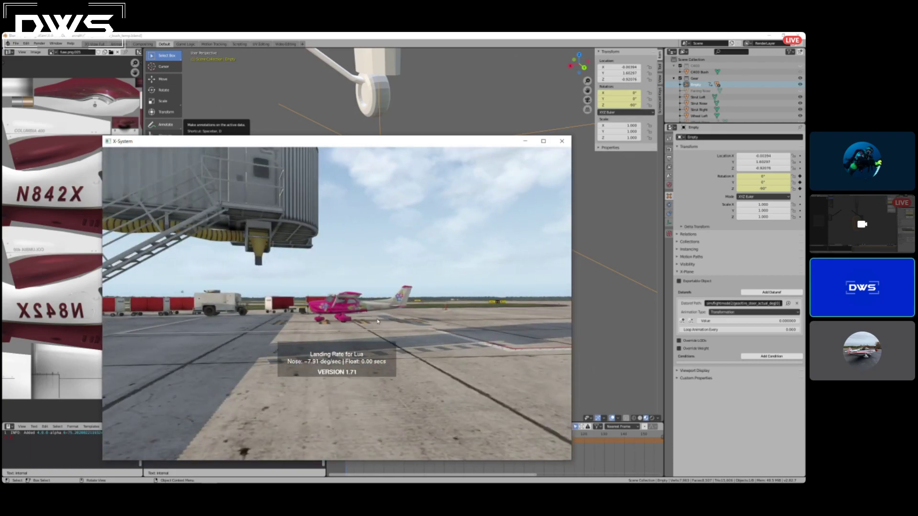
{"action": "scroll", "coordinate": [341, 328], "scroll_direction": "up", "scroll_amount": 10}
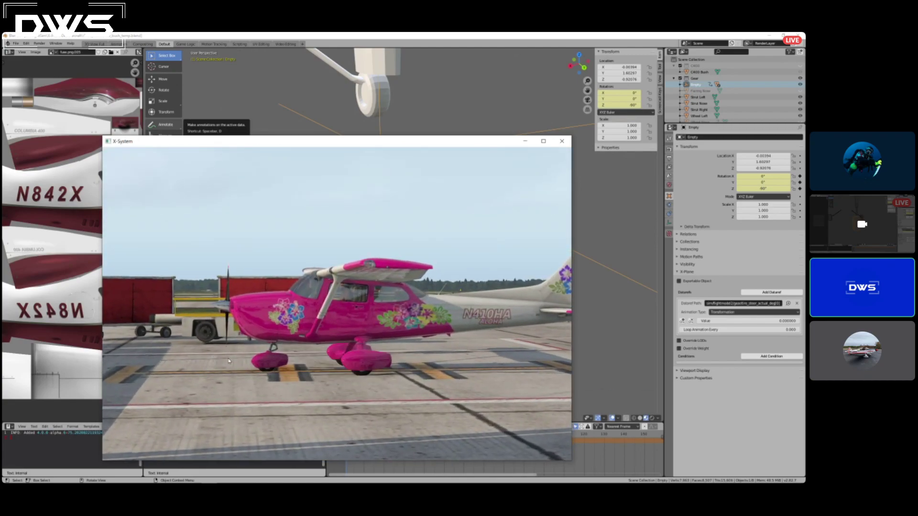
{"action": "key", "text": "shift+9"}
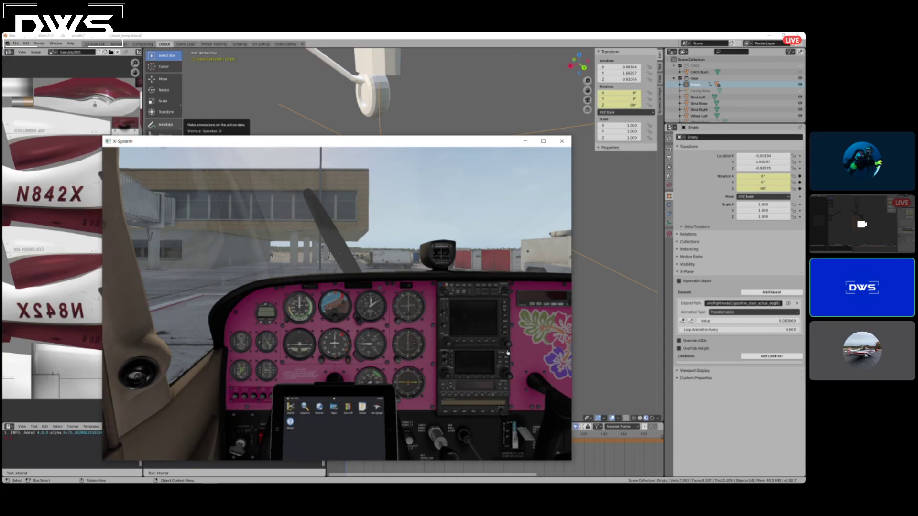
{"action": "left_click", "coordinate": [456, 330]}
{"action": "left_click", "coordinate": [452, 310]}
{"action": "right_click_drag", "start_coordinate": [395, 245], "coordinate": [425, 264]}
{"action": "scroll", "coordinate": [433, 282], "scroll_direction": "up", "scroll_amount": 4}
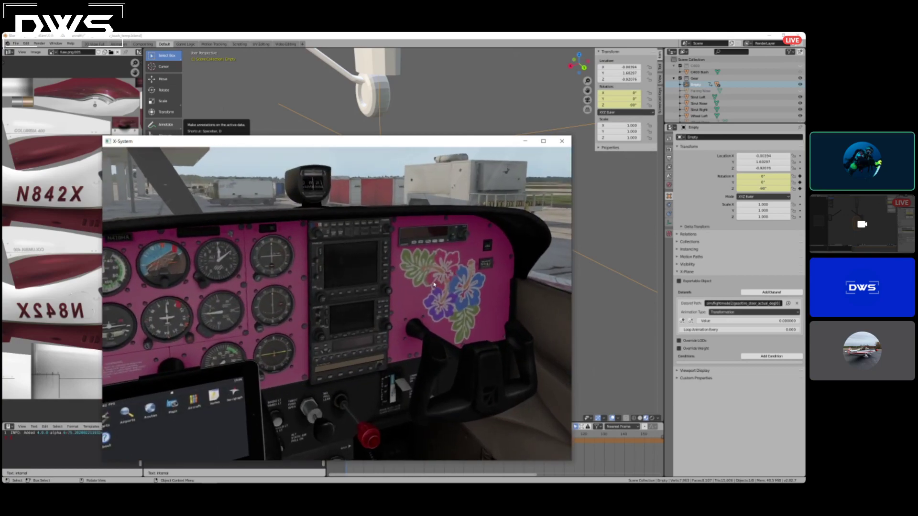
{"action": "scroll", "coordinate": [435, 284], "scroll_direction": "down", "scroll_amount": 4}
{"action": "right_click_drag", "start_coordinate": [322, 195], "coordinate": [301, 196]}
{"action": "key", "text": "shift+4"}
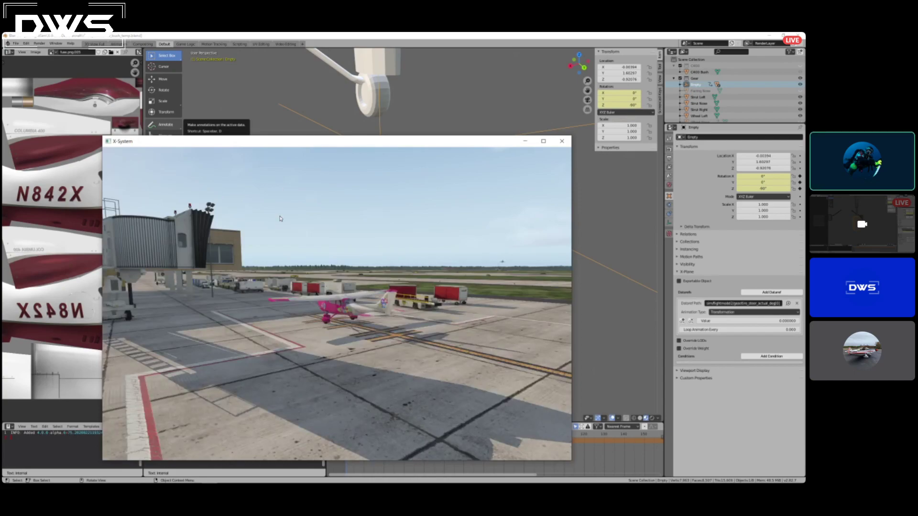
{"action": "right_click_drag", "start_coordinate": [393, 315], "coordinate": [498, 301]}
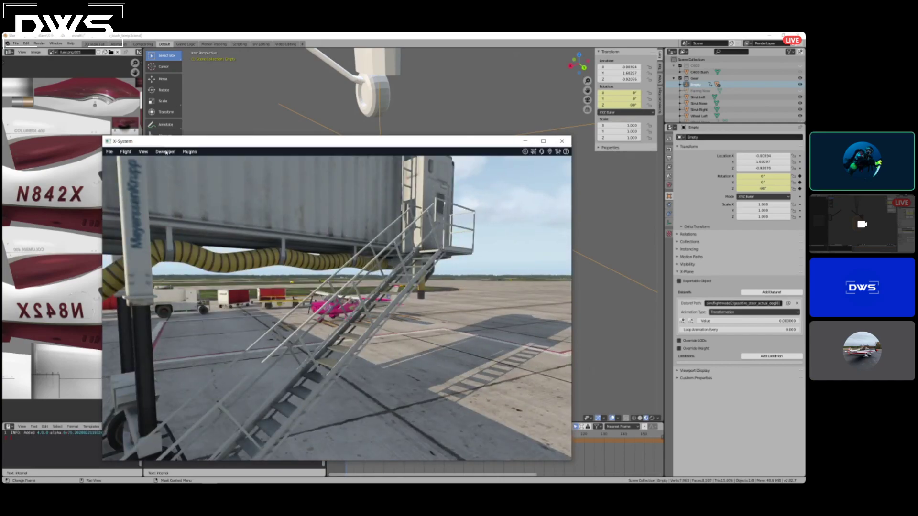
Search the simulator's datarefs for tire_st in DataRefTool, then return to Blender.
{"action": "left_click", "coordinate": [185, 152]}
{"action": "mouse_move", "coordinate": [213, 187]}
{"action": "left_click", "coordinate": [260, 188]}
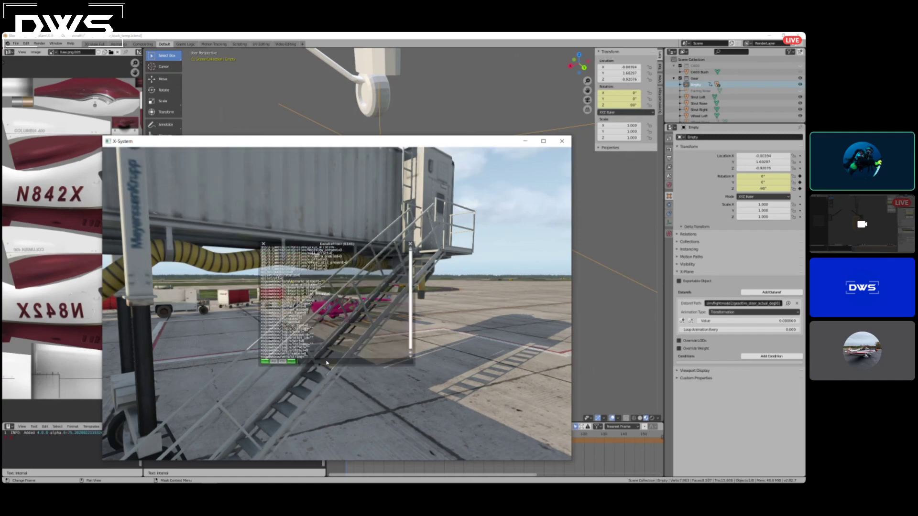
{"action": "type", "text": "tire"}
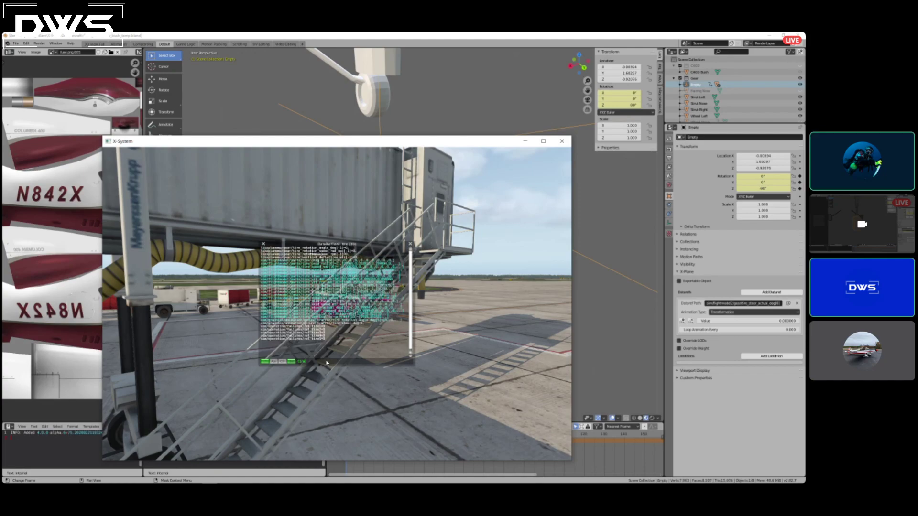
{"action": "type", "text": "-st"}
{"action": "key", "text": "BackSpace"}
{"action": "key", "text": "BackSpace"}
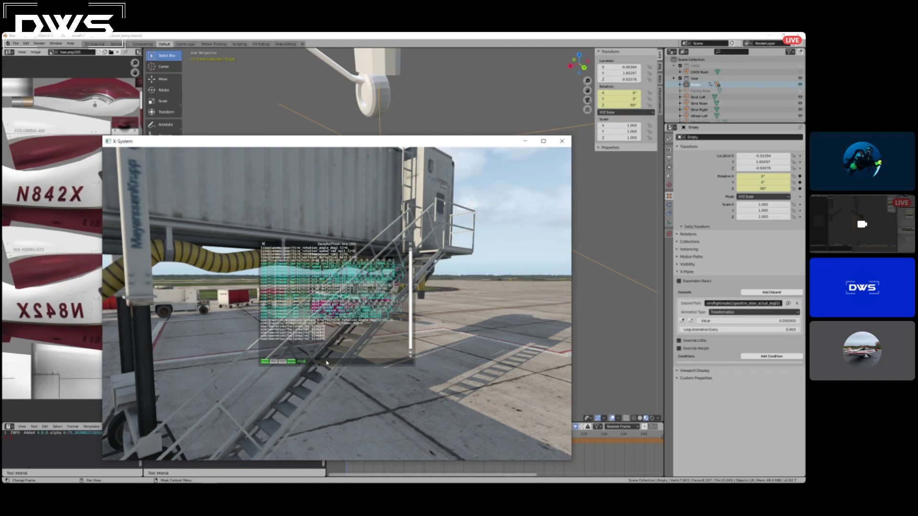
{"action": "type", "text": "st"}
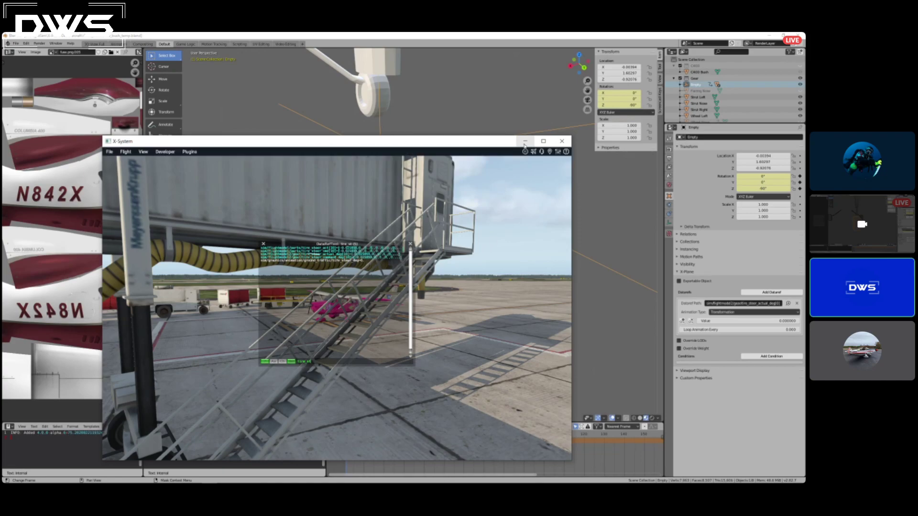
{"action": "left_click", "coordinate": [525, 141]}
Set the empty's steering dataref value to 90 and keyframe it at the first rotation keyframe.
{"action": "mouse_move", "coordinate": [366, 350]}
{"action": "middle_mouse_down"}
{"action": "mouse_move", "coordinate": [421, 335]}
{"action": "mouse_move", "coordinate": [367, 382]}
{"action": "mouse_move", "coordinate": [374, 334]}
{"action": "middle_mouse_up"}
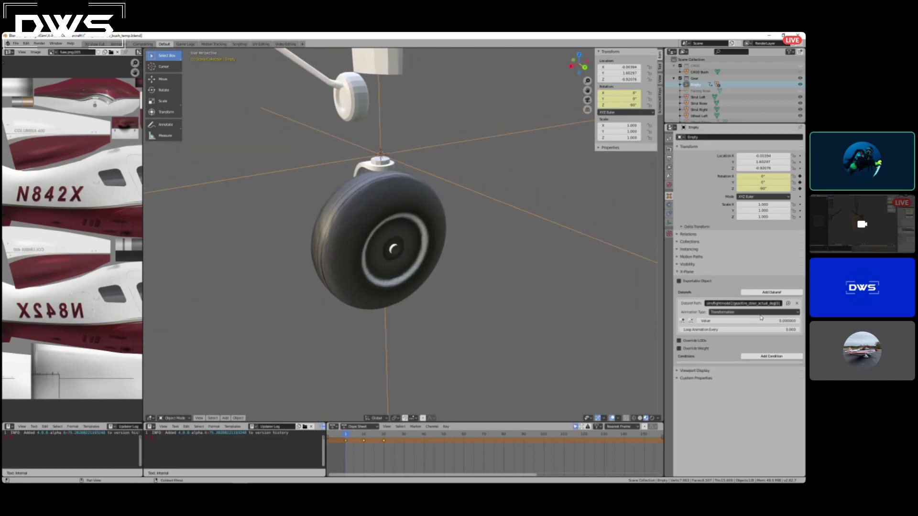
{"action": "left_click", "coordinate": [765, 321]}
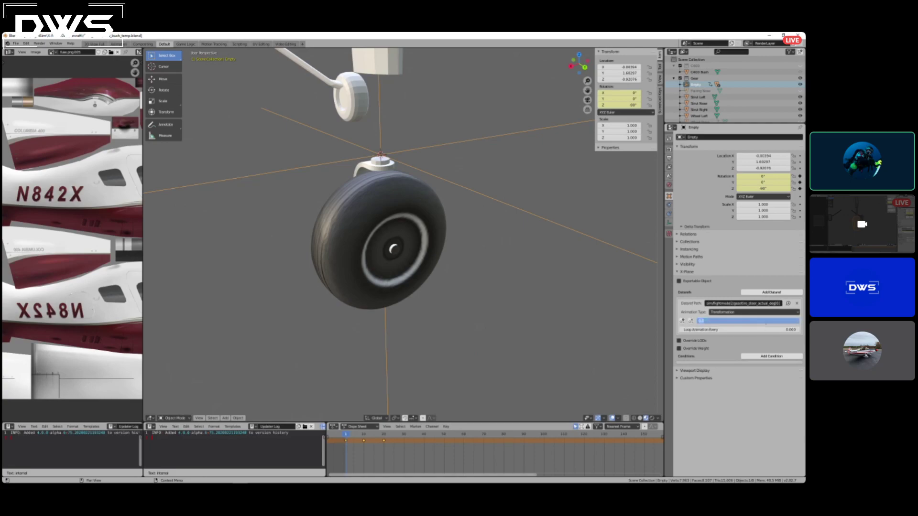
{"action": "type", "text": "90"}
{"action": "key", "text": "Return"}
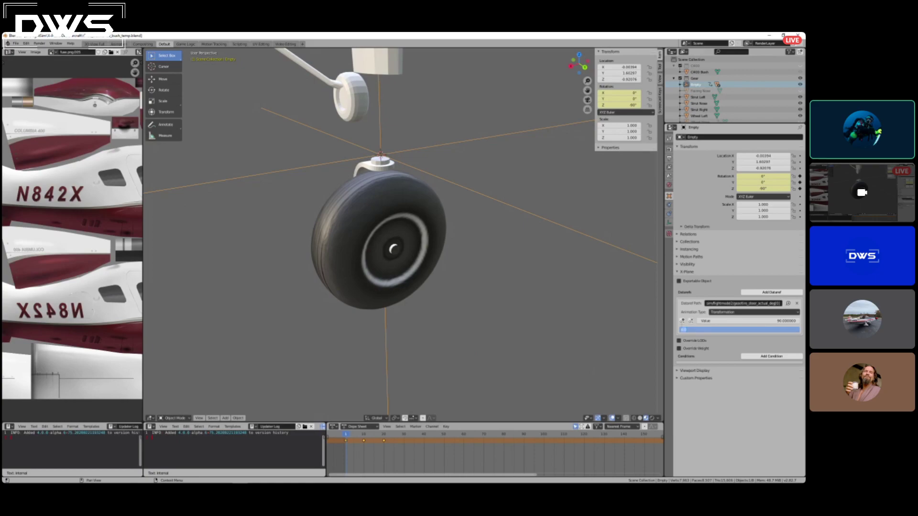
{"action": "left_click", "coordinate": [682, 322]}
{"action": "left_click", "coordinate": [682, 321]}
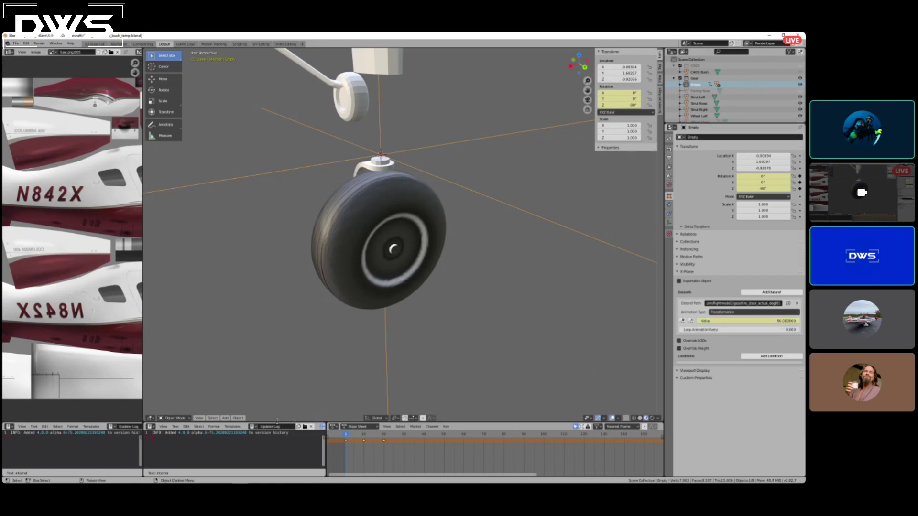
Keyframe the empty's steering dataref value as 0 at frame 10.
{"action": "left_click_drag", "start_coordinate": [354, 435], "coordinate": [365, 437]}
{"action": "left_click", "coordinate": [764, 323]}
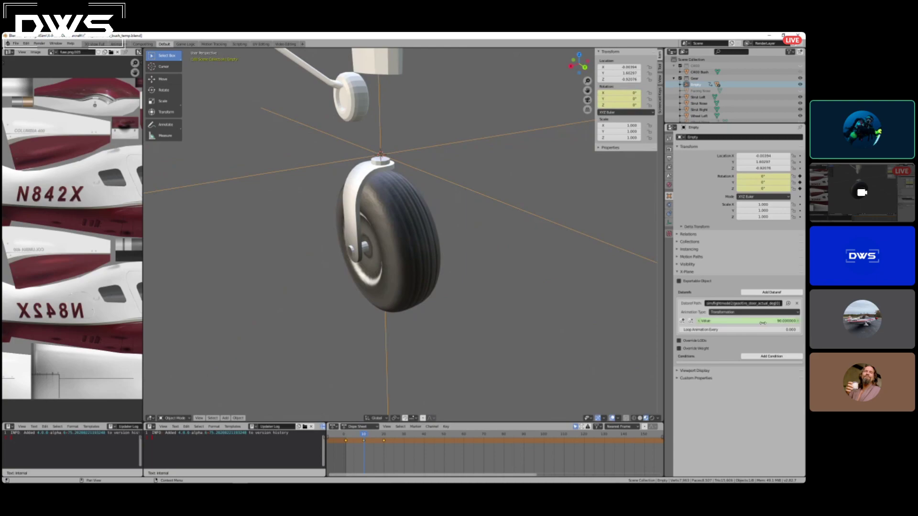
{"action": "type", "text": "0"}
{"action": "key", "text": "Return"}
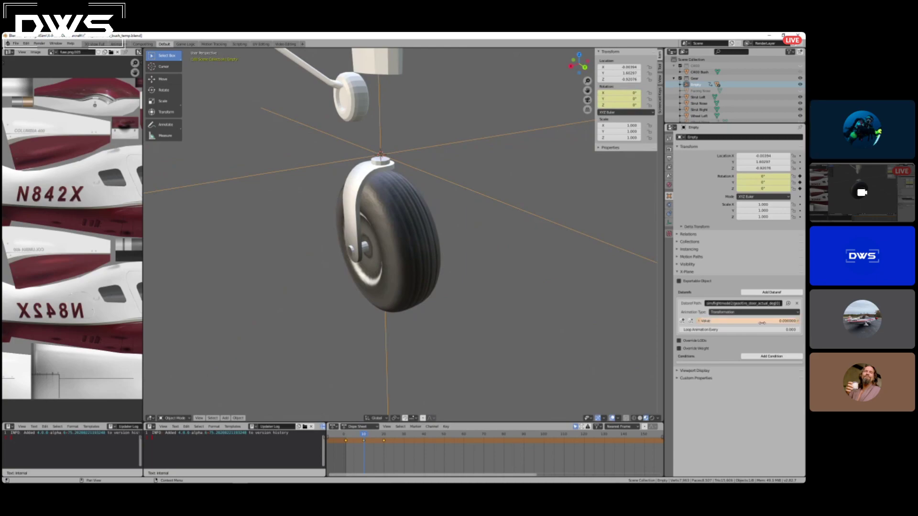
{"action": "left_click", "coordinate": [683, 321]}
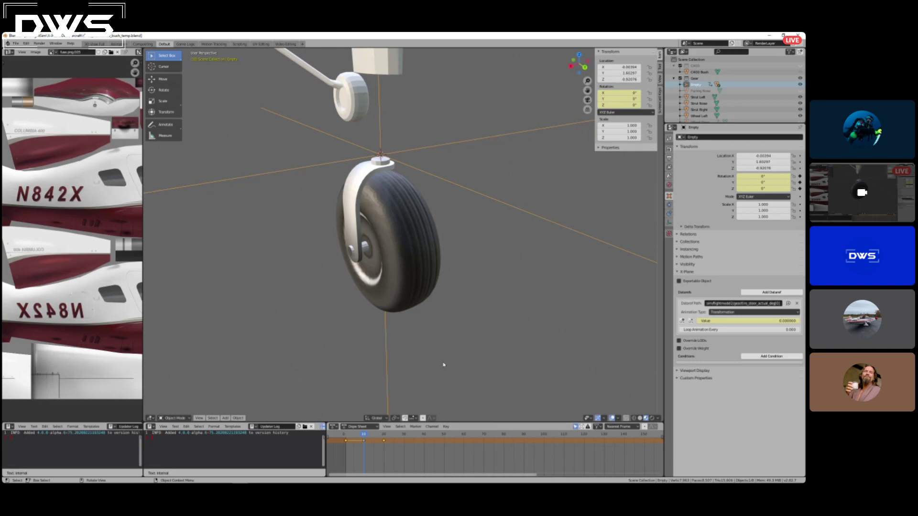
Keyframe the empty's steering dataref value as 90 at frame 20 and return the timeline to frame 10.
{"action": "left_click_drag", "start_coordinate": [365, 435], "coordinate": [384, 435]}
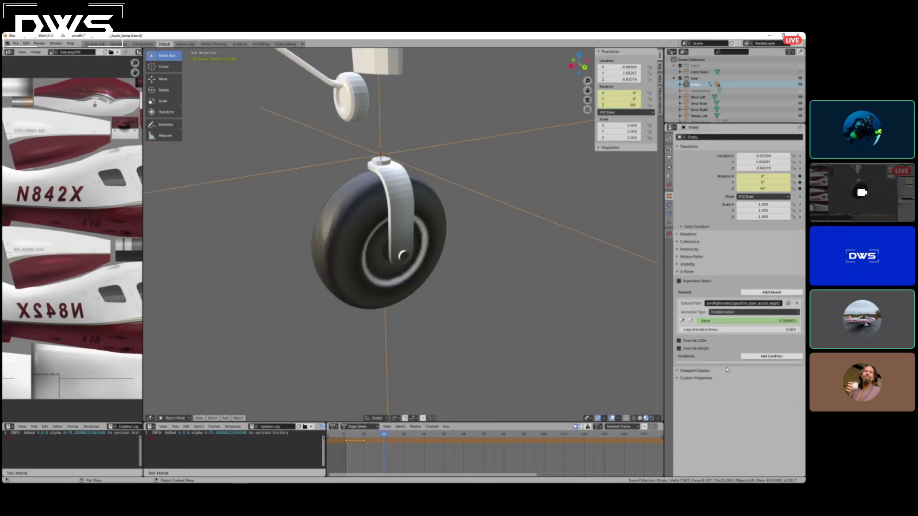
{"action": "left_click", "coordinate": [754, 321]}
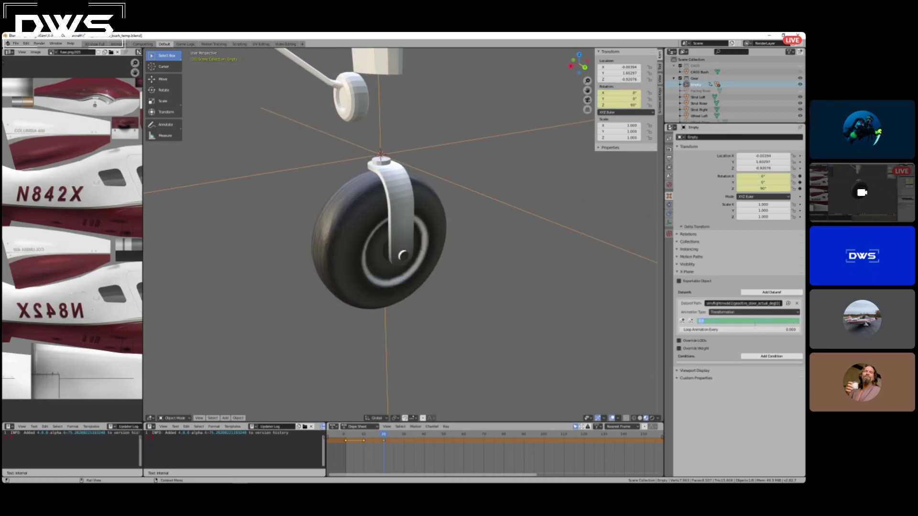
{"action": "key", "text": "BackSpace"}
{"action": "type", "text": "90"}
{"action": "key", "text": "Return"}
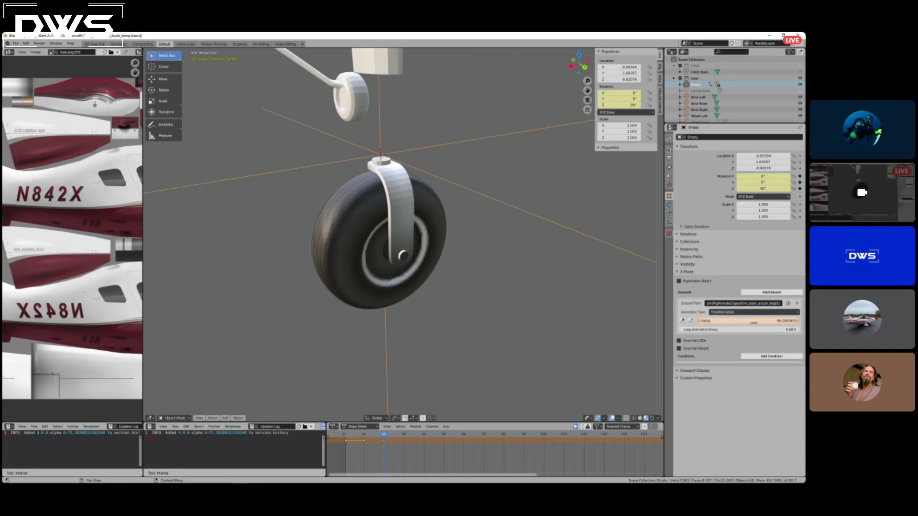
{"action": "left_click", "coordinate": [683, 321]}
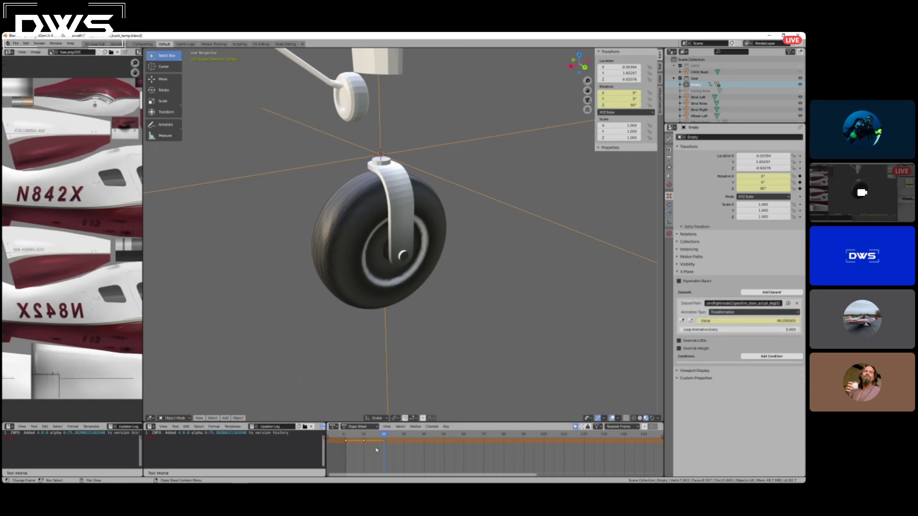
{"action": "left_click", "coordinate": [383, 436]}
{"action": "left_click_drag", "start_coordinate": [383, 437], "coordinate": [365, 436]}
Show the hidden Fairing Nose object and select it to inspect how it sits above the nose wheel fork.
{"action": "scroll", "coordinate": [378, 133], "scroll_direction": "down", "scroll_amount": 6}
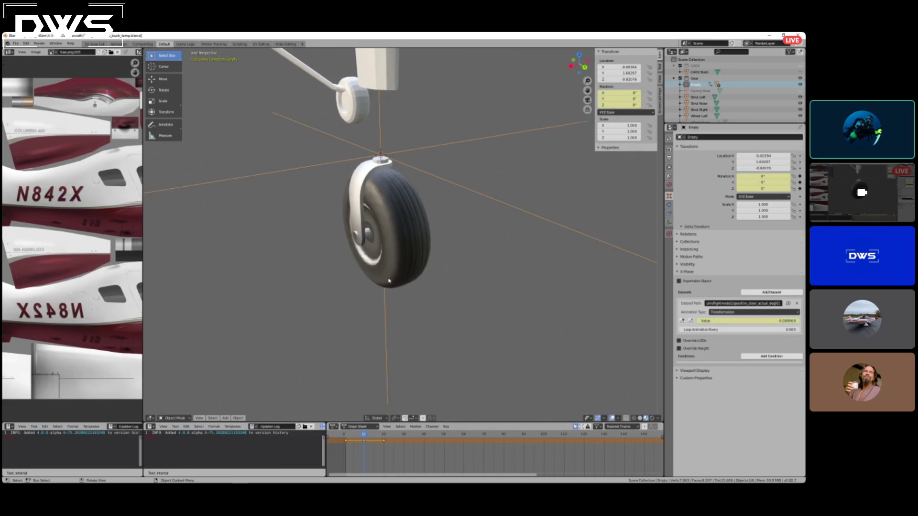
{"action": "scroll", "coordinate": [385, 154], "scroll_direction": "up", "scroll_amount": 2}
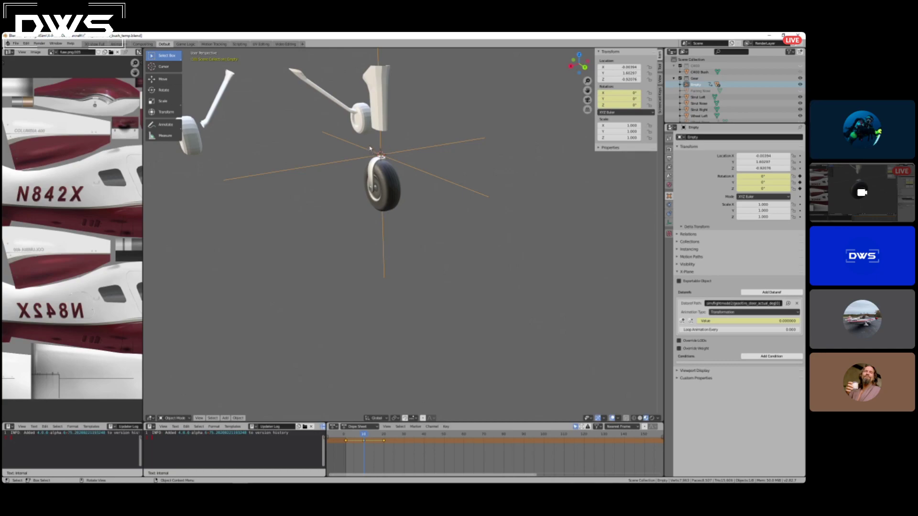
{"action": "middle_click_drag", "start_coordinate": [457, 153], "coordinate": [409, 135]}
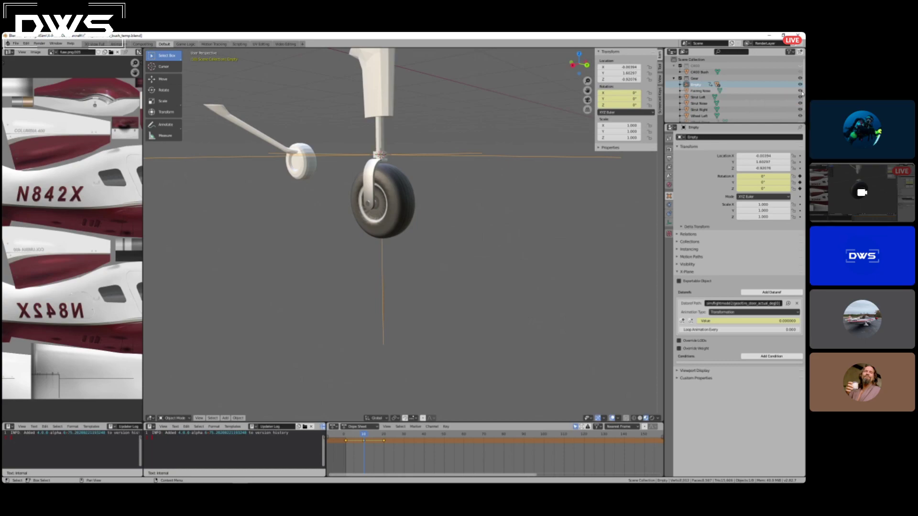
{"action": "left_click", "coordinate": [702, 90]}
{"action": "mouse_move", "coordinate": [435, 122]}
{"action": "middle_mouse_down"}
{"action": "mouse_move", "coordinate": [409, 130]}
{"action": "mouse_move", "coordinate": [429, 118]}
{"action": "mouse_move", "coordinate": [430, 129]}
{"action": "mouse_move", "coordinate": [430, 113]}
{"action": "mouse_move", "coordinate": [423, 120]}
{"action": "middle_mouse_up"}
{"action": "middle_click_drag", "start_coordinate": [426, 121], "coordinate": [382, 147]}
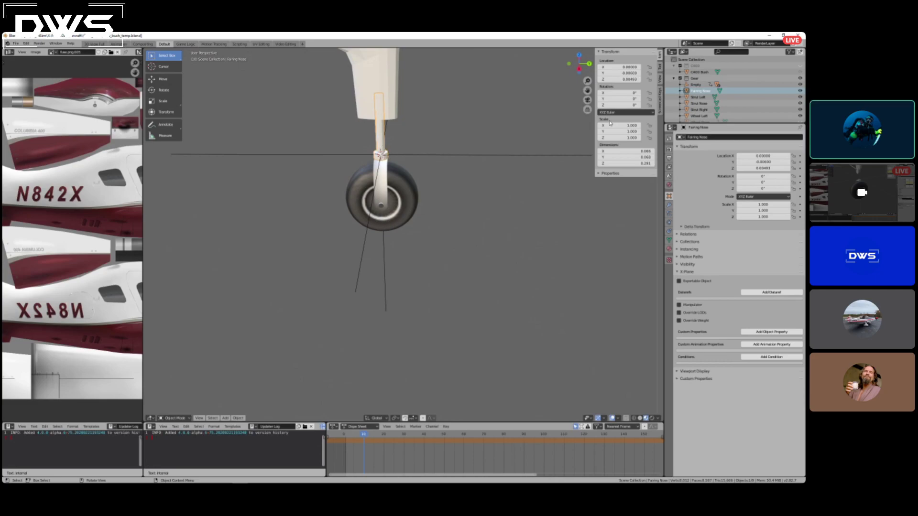
Parent the steering empty to the Fairing Nose object using the Object parent type.
{"action": "left_click", "coordinate": [695, 84]}
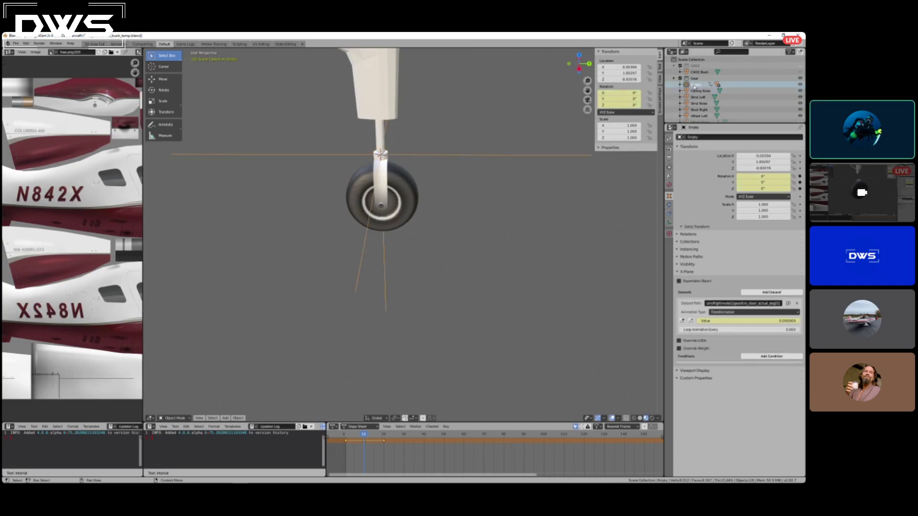
{"action": "left_click", "coordinate": [379, 139], "text": "shift"}
{"action": "key", "text": "r"}
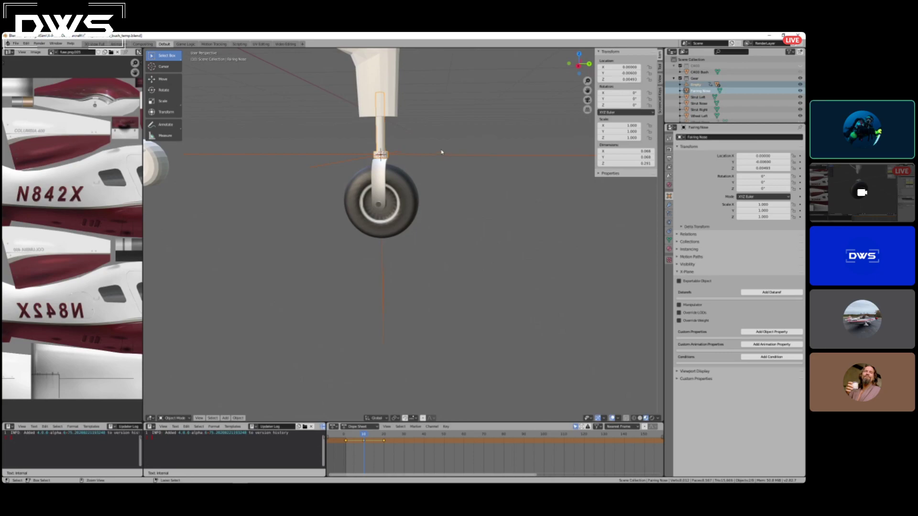
{"action": "key", "text": "ctrl+p"}
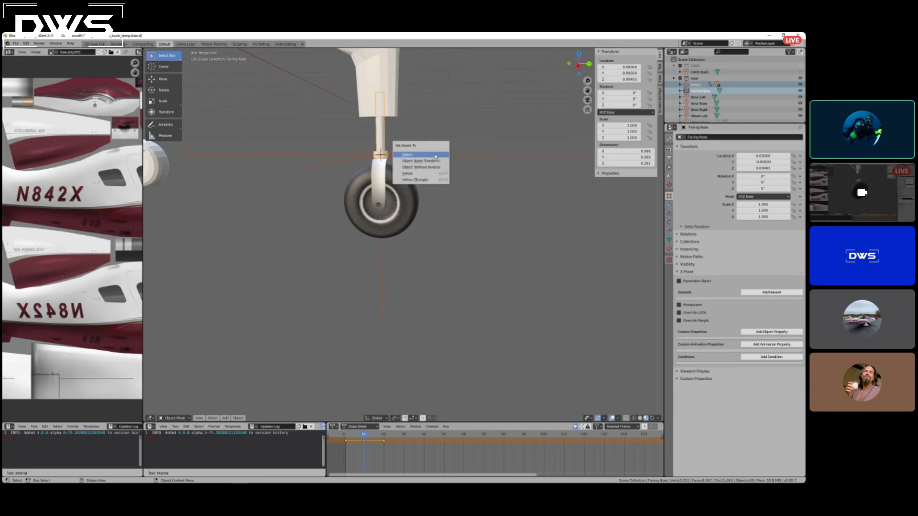
{"action": "left_click", "coordinate": [435, 155]}
Test the parented nose gear by moving Fairing Nose along Z without keeping the move, and scrub the animation back to frame 1.
{"action": "key", "text": "g"}
{"action": "key", "text": "z"}
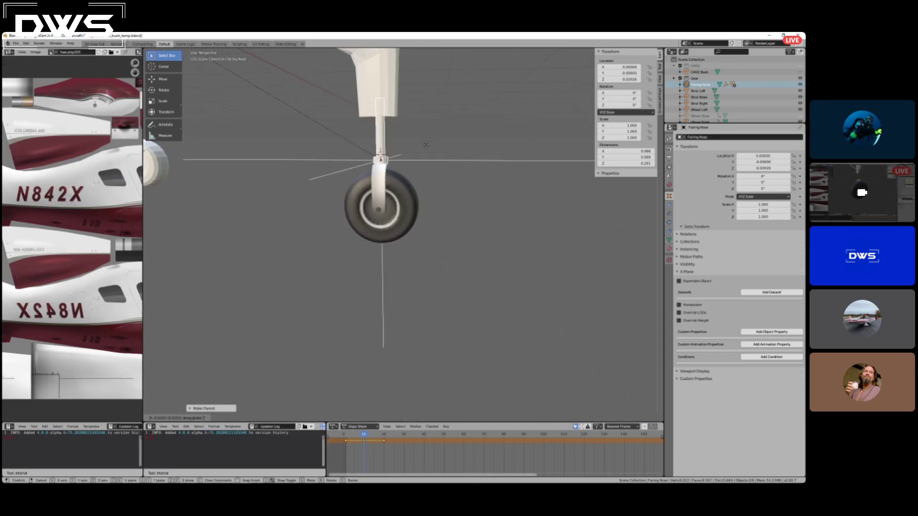
{"action": "left_click", "coordinate": [426, 144]}
{"action": "middle_click_drag", "start_coordinate": [449, 163], "coordinate": [395, 166]}
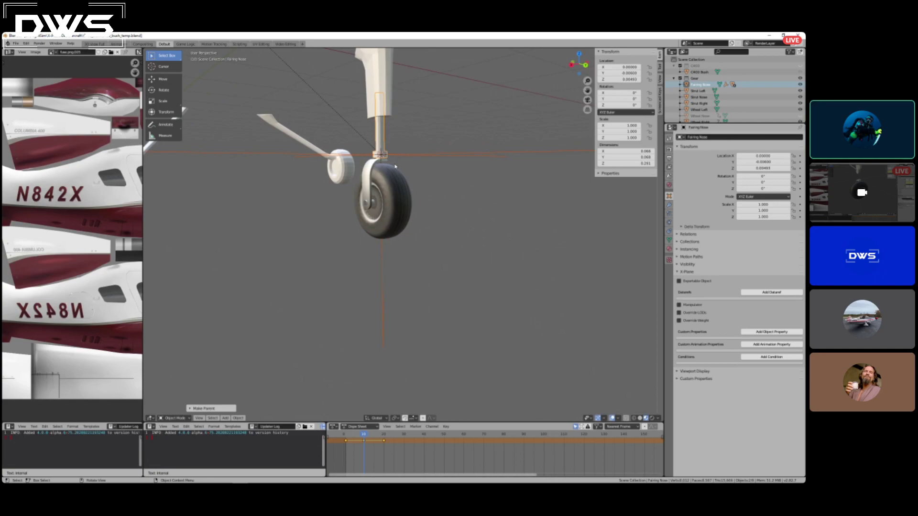
{"action": "left_click_drag", "start_coordinate": [364, 436], "coordinate": [346, 436]}
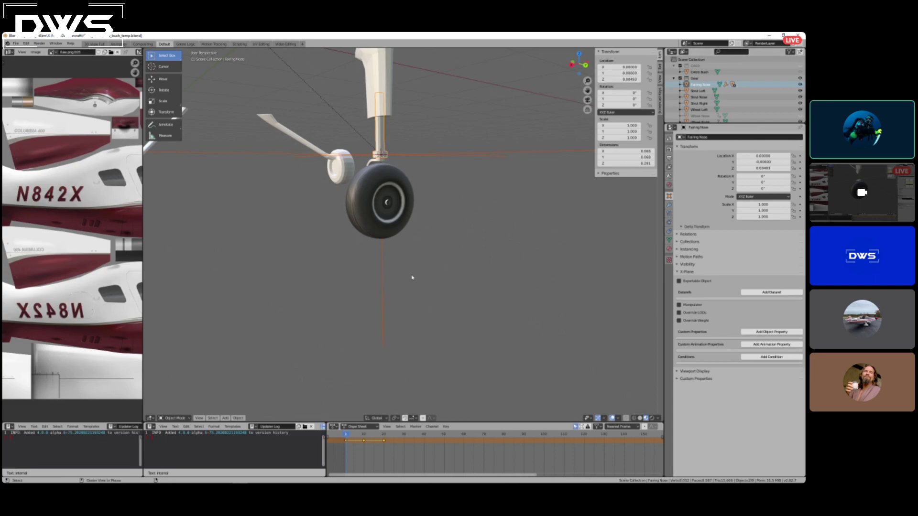
Switch to X-Plane and search the DataRefTool list for "gear_def".
{"action": "key", "text": "alt+Tab"}
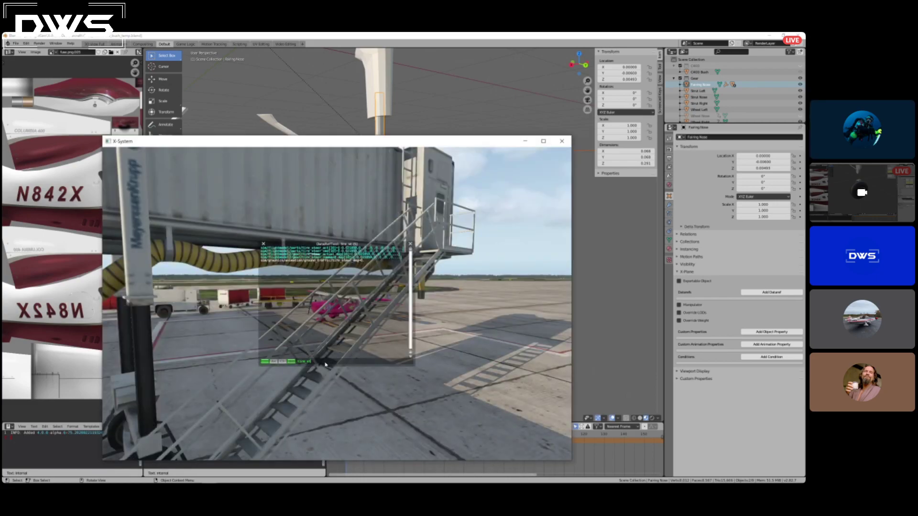
{"action": "key", "text": "BackSpace"}
{"action": "key", "text": "BackSpace"}
{"action": "type", "text": "d"}
{"action": "key", "text": "BackSpace"}
{"action": "key", "text": "BackSpace"}
{"action": "key", "text": "BackSpace"}
{"action": "key", "text": "BackSpace"}
{"action": "key", "text": "BackSpace"}
{"action": "key", "text": "BackSpace"}
{"action": "type", "text": "gear"}
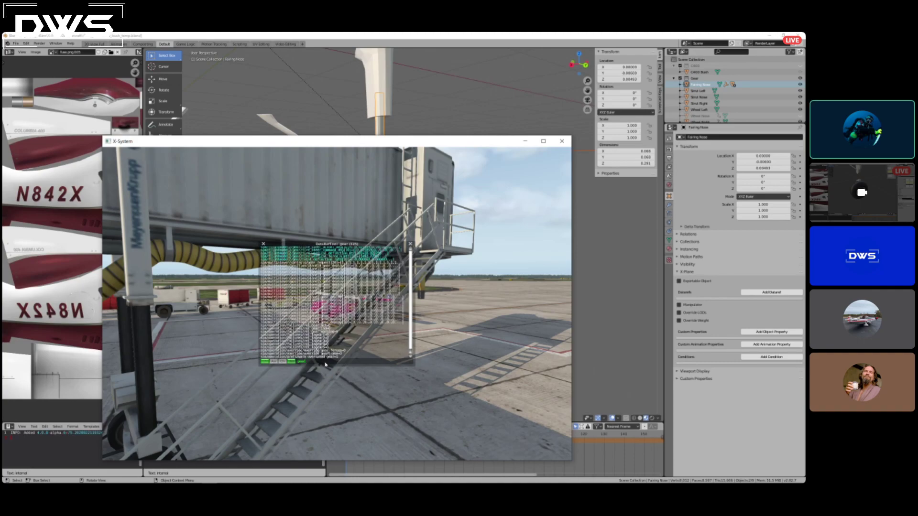
{"action": "type", "text": "_def"}
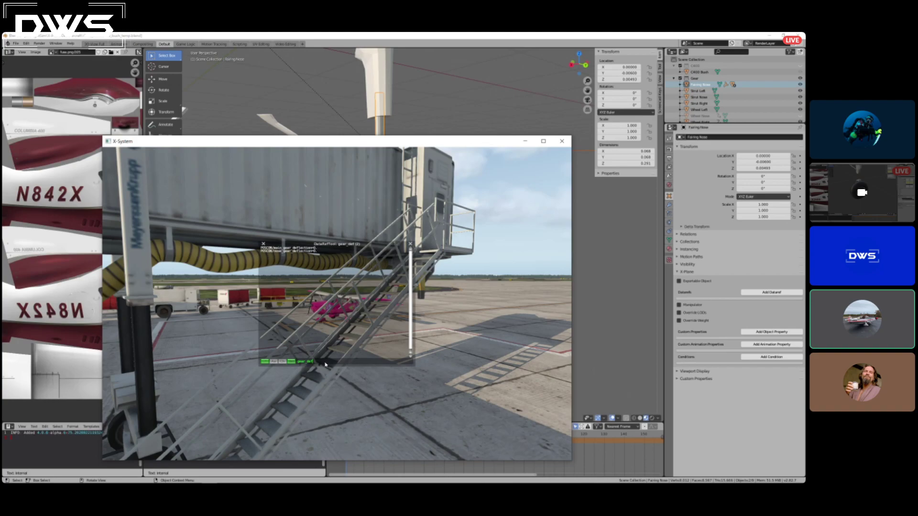
Change the simulator to the cockpit view and move the DataRefTool window up clear of the lower instruments.
{"action": "key", "text": "shift+9"}
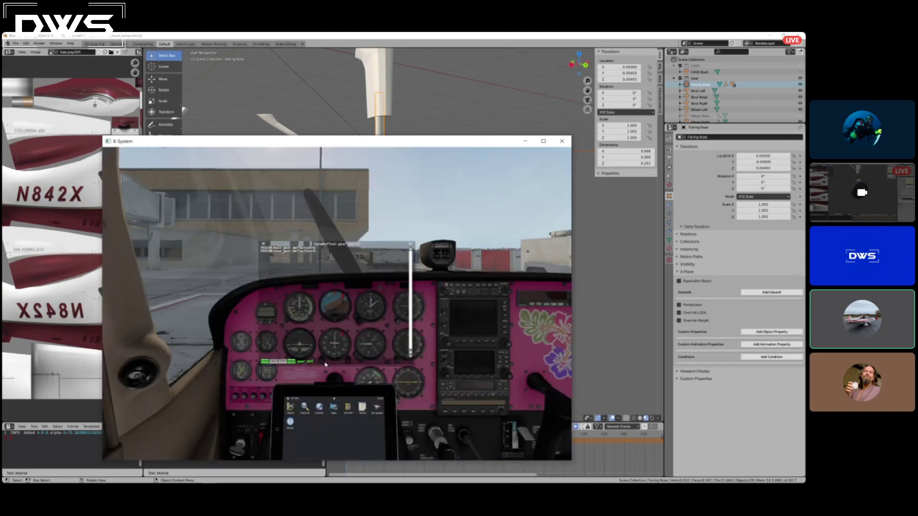
{"action": "left_click_drag", "start_coordinate": [391, 244], "coordinate": [343, 213]}
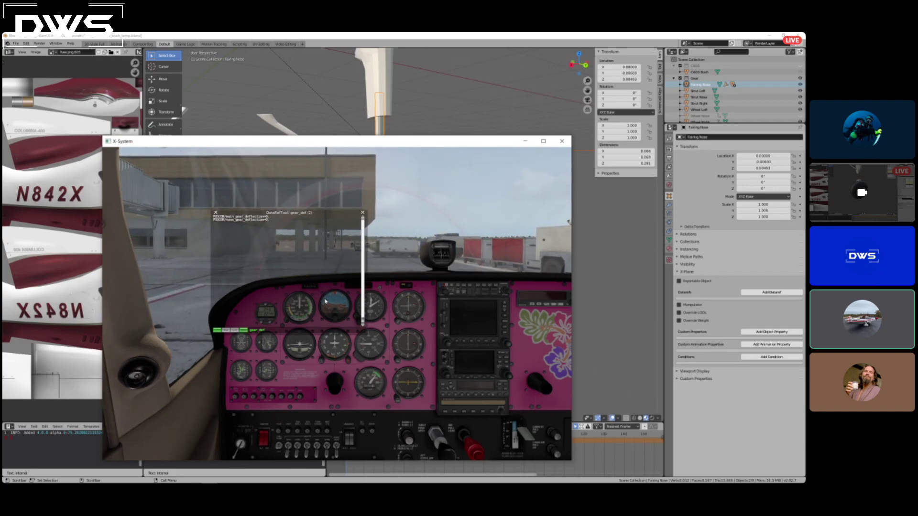
{"action": "mouse_move", "coordinate": [421, 275]}
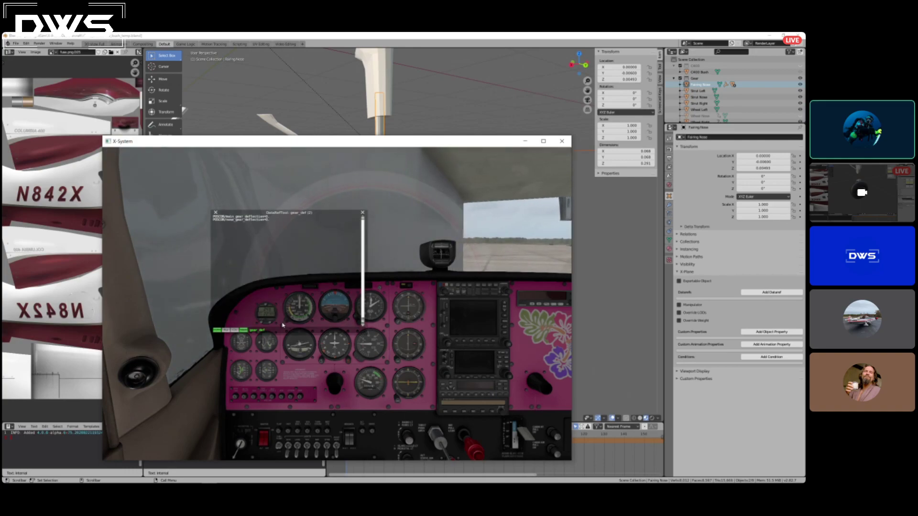
Search the datarefs for "def" instead and select the tire_vertical_deflection_mtr entry for copying.
{"action": "key", "text": "BackSpace"}
{"action": "key", "text": "BackSpace"}
{"action": "key", "text": "BackSpace"}
{"action": "key", "text": "BackSpace"}
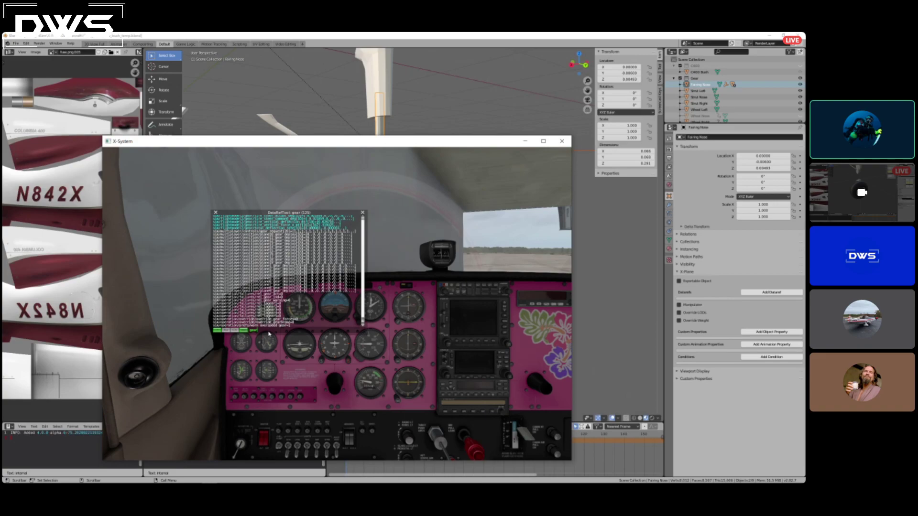
{"action": "key", "text": "BackSpace"}
{"action": "key", "text": "BackSpace"}
{"action": "key", "text": "BackSpace"}
{"action": "key", "text": "BackSpace"}
{"action": "type", "text": "def"}
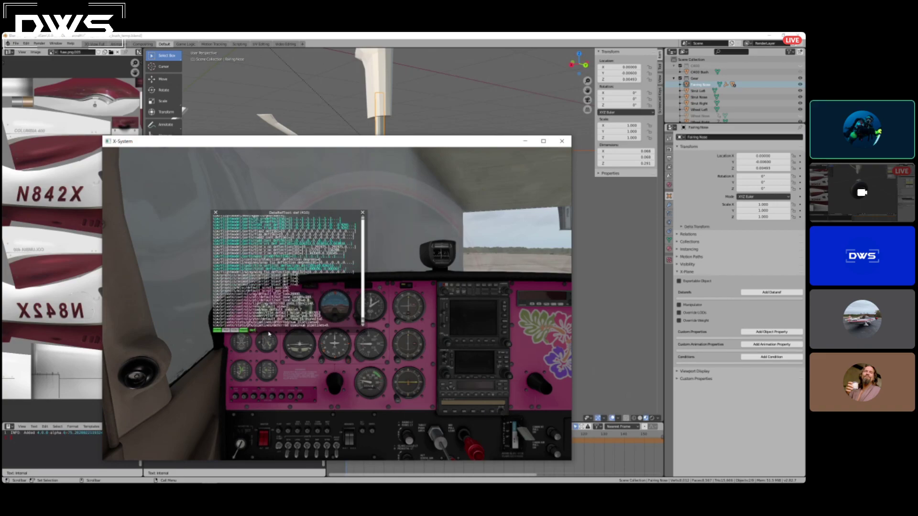
{"action": "left_click", "coordinate": [268, 267]}
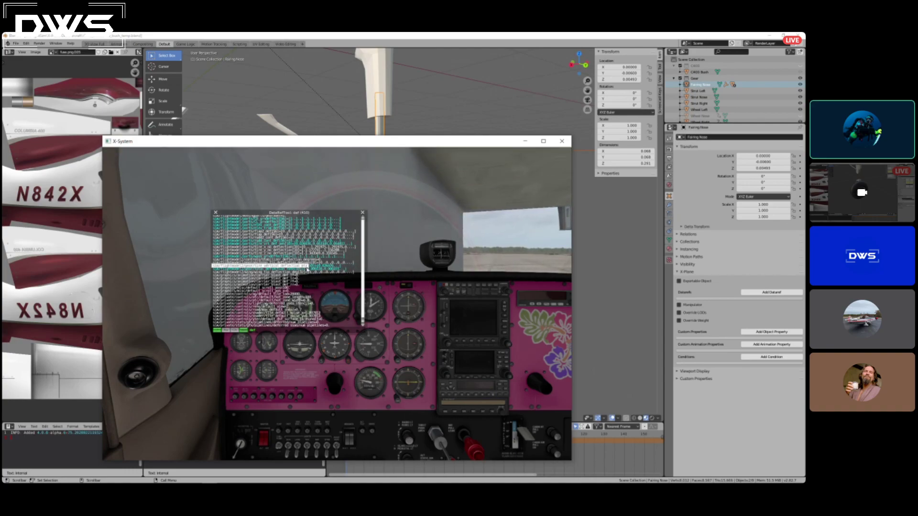
{"action": "double_click", "coordinate": [311, 269]}
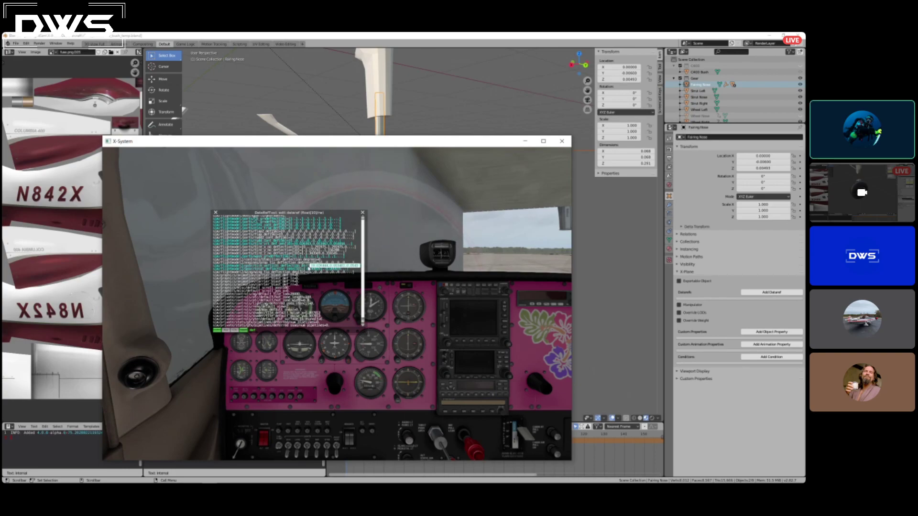
{"action": "left_click", "coordinate": [248, 267]}
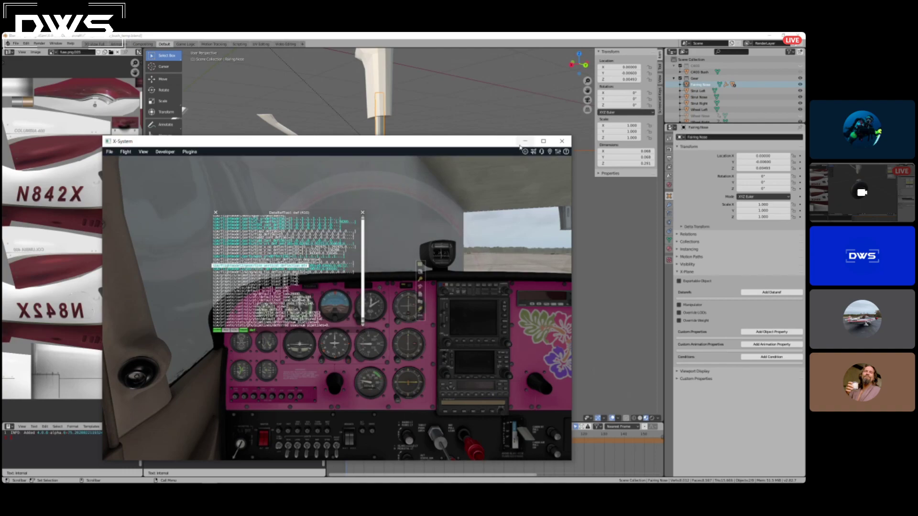
Pause the X-Plane simulation and switch back to Blender.
{"action": "left_click", "coordinate": [396, 38]}
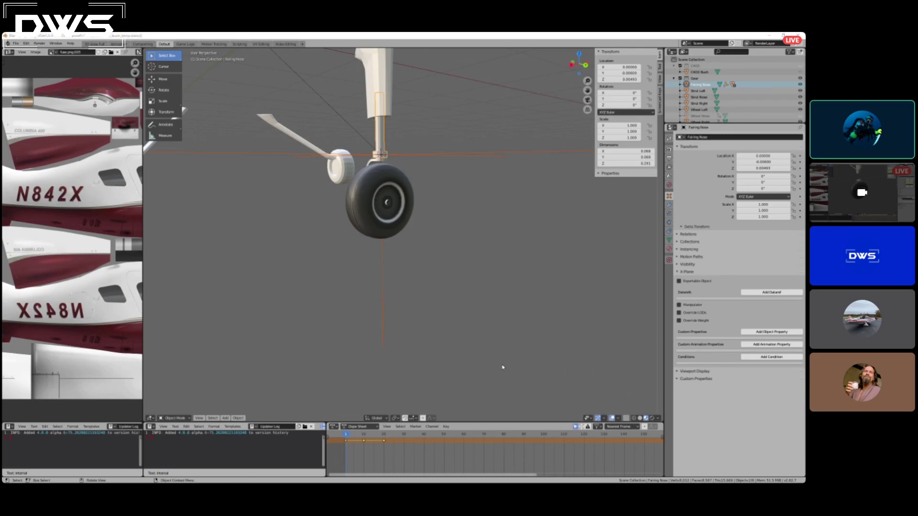
{"action": "key", "text": "alt+Tab"}
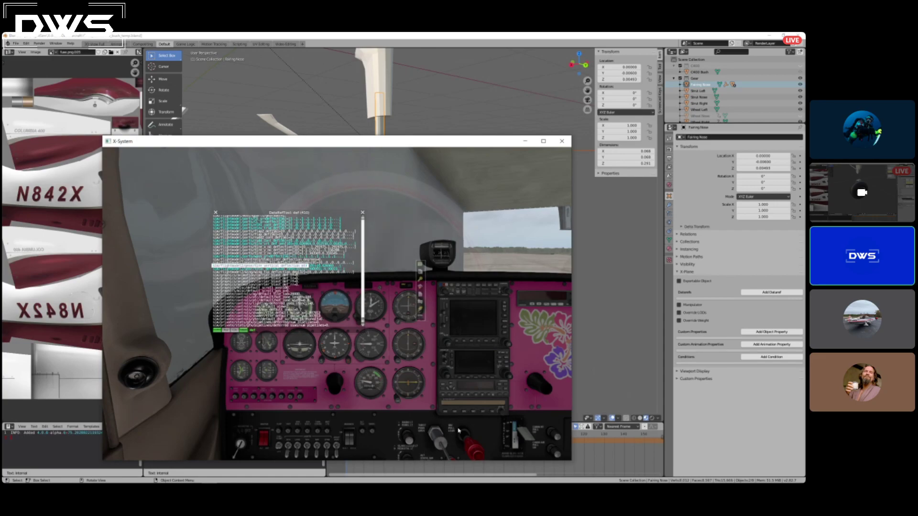
{"action": "left_click", "coordinate": [549, 397]}
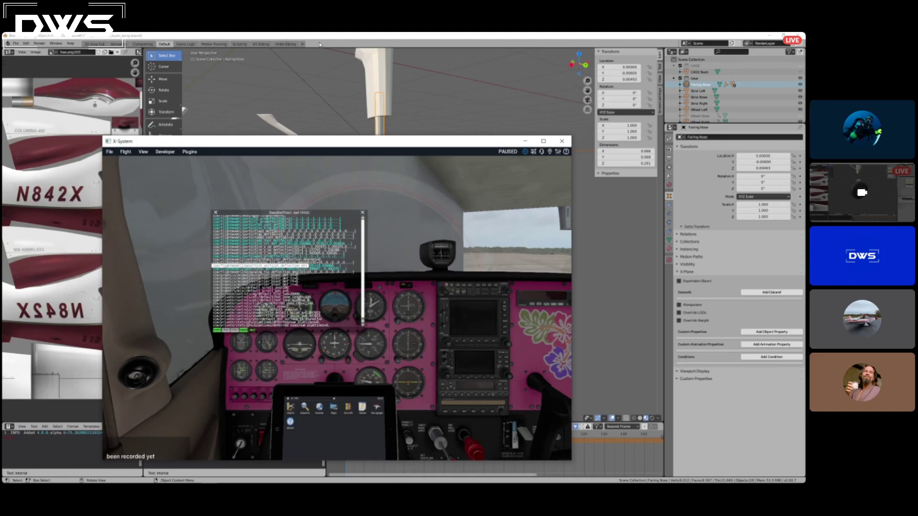
{"action": "left_click", "coordinate": [341, 37]}
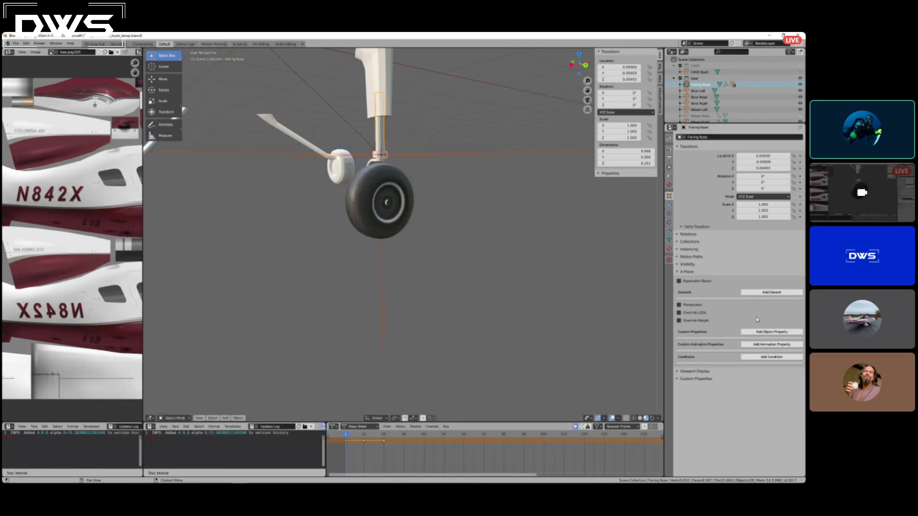
Add a dataref to Fairing Nose with the path sim/flightmodel2/gear/tire_vertical_deflection_mtr[0] and the Transformation animation type.
{"action": "left_click", "coordinate": [383, 135]}
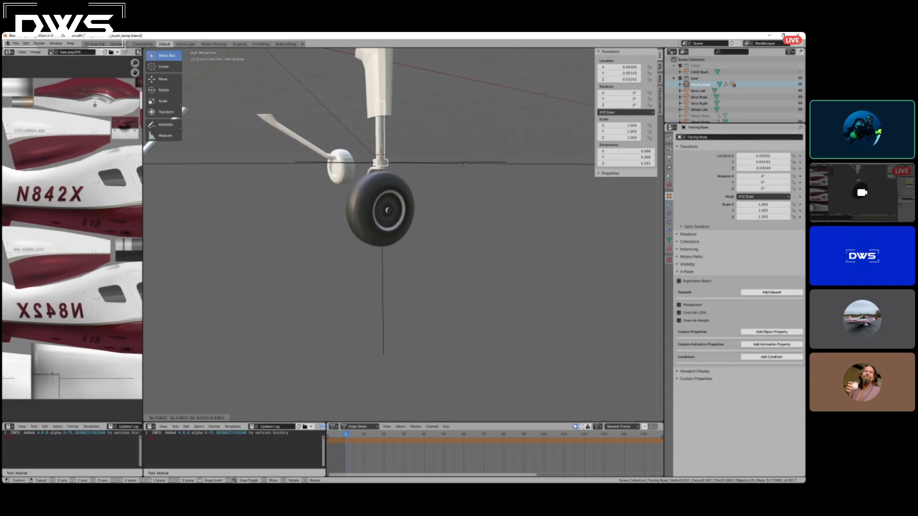
{"action": "left_click", "coordinate": [758, 292]}
{"action": "left_click", "coordinate": [736, 304]}
{"action": "type", "text": "sim/flightmodel2/gear/tire_vertical_deflection_mtr"}
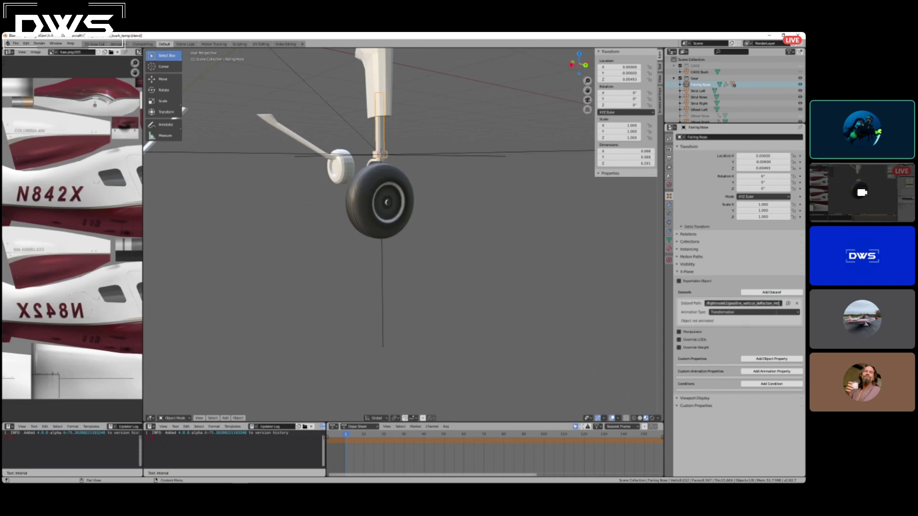
{"action": "type", "text": "0]"}
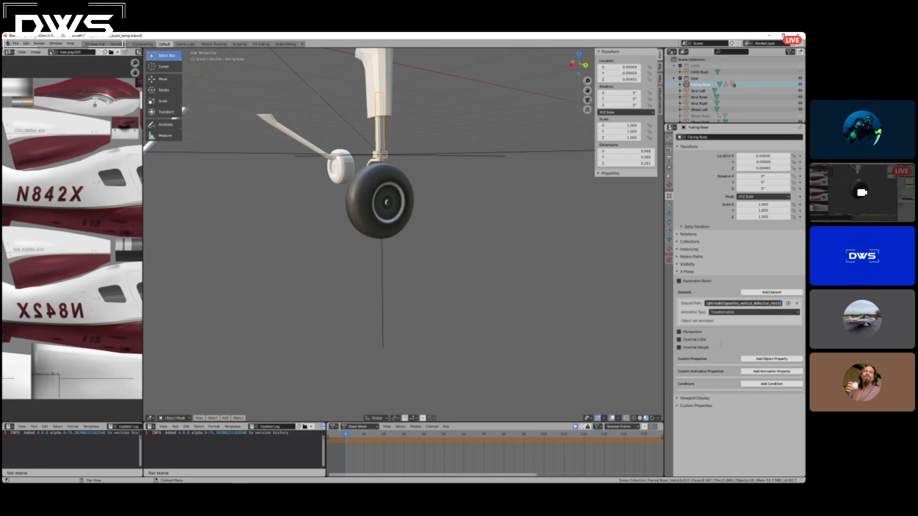
{"action": "left_click", "coordinate": [727, 318]}
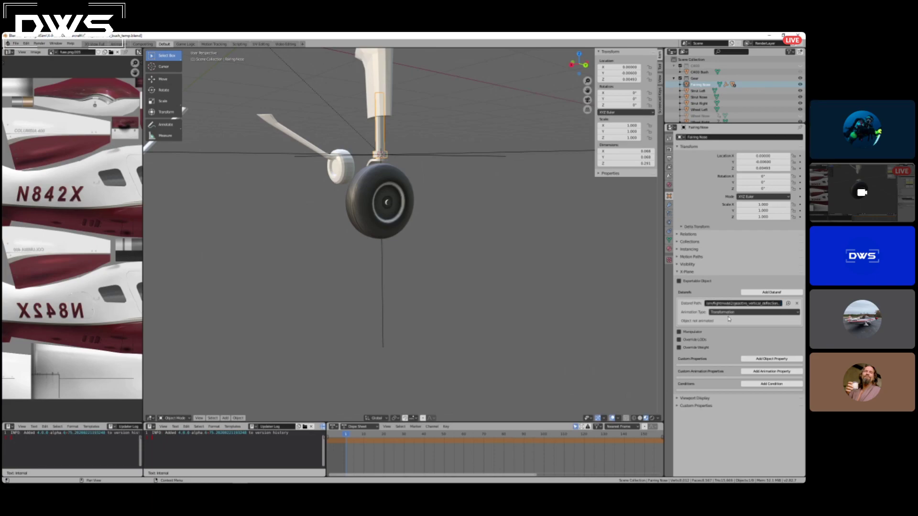
{"action": "left_click", "coordinate": [730, 313]}
{"action": "left_click", "coordinate": [728, 313]}
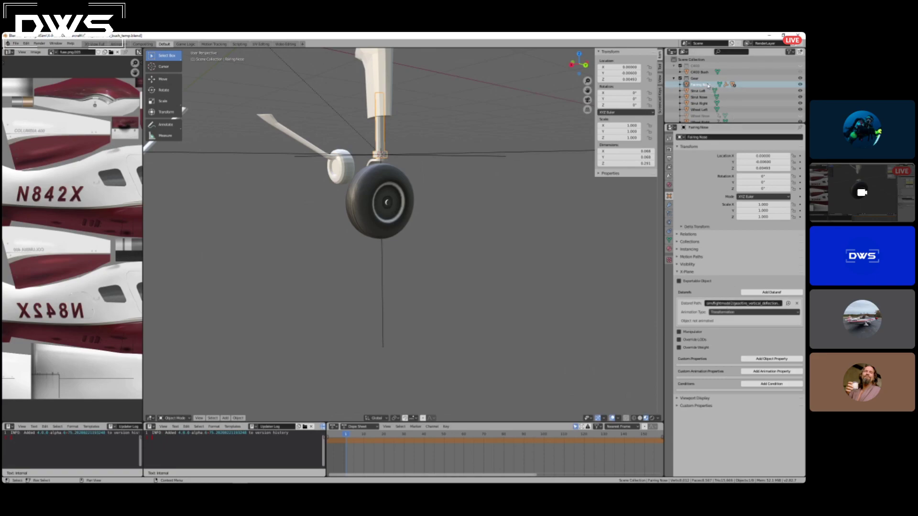
{"action": "left_click", "coordinate": [749, 313]}
{"action": "left_click", "coordinate": [749, 318]}
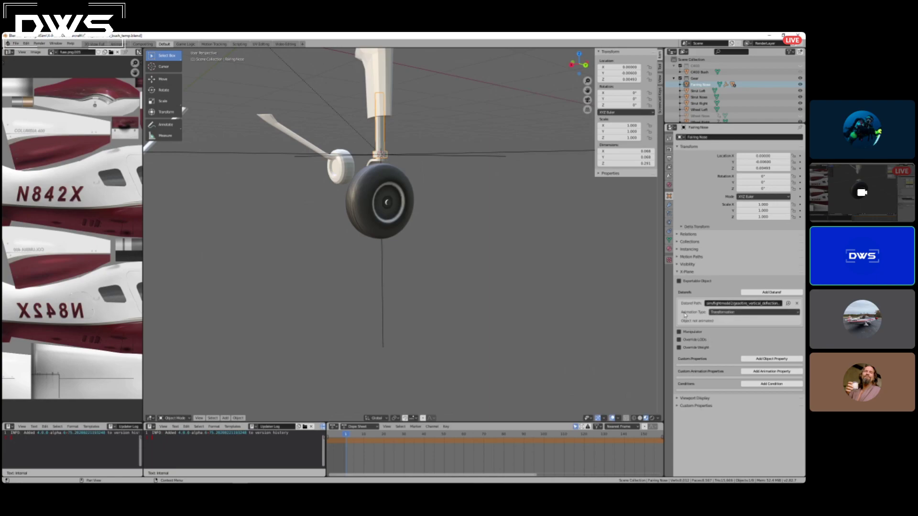
Keyframe Fairing Nose's location at frame 1 and move the timeline to frame 10.
{"action": "middle_click_drag", "start_coordinate": [518, 282], "coordinate": [417, 299]}
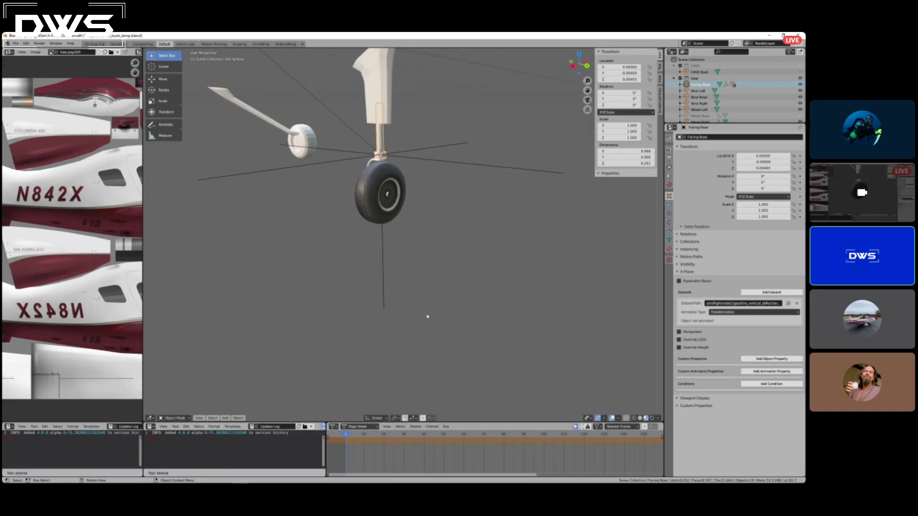
{"action": "key", "text": "i"}
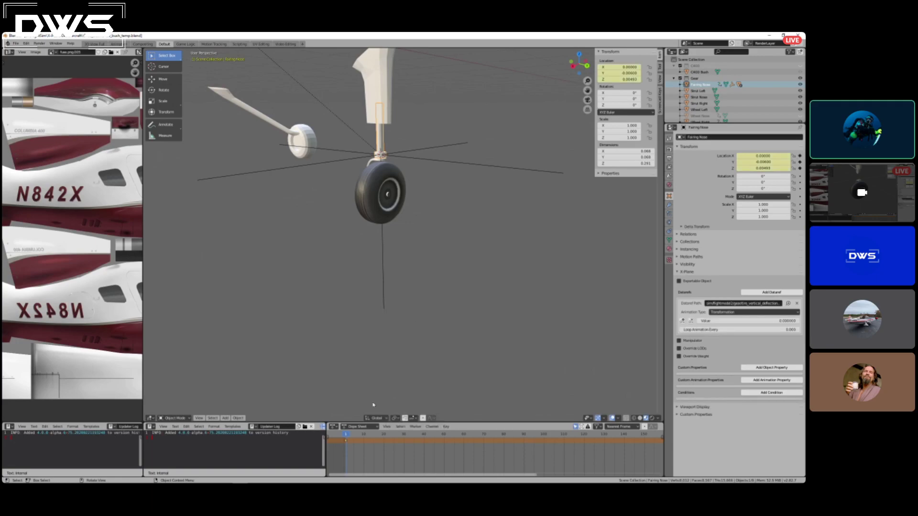
{"action": "left_click_drag", "start_coordinate": [346, 435], "coordinate": [364, 435]}
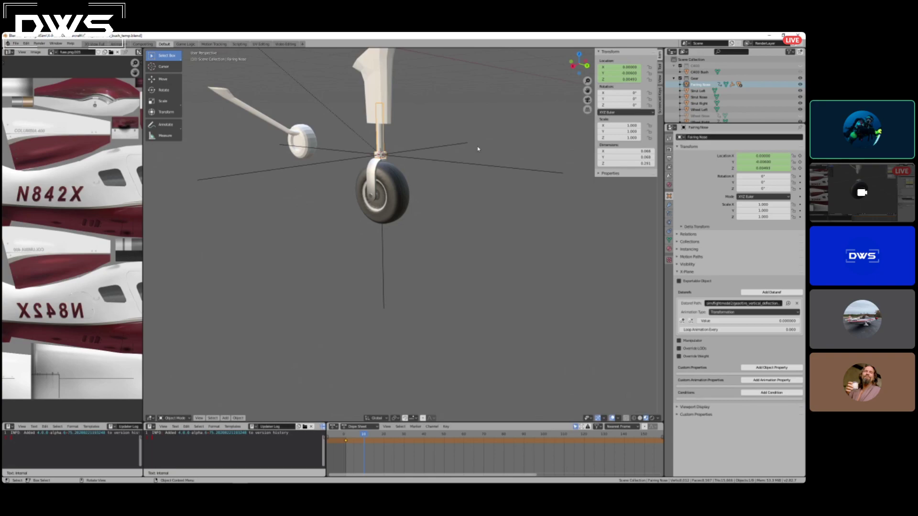
Raise Fairing Nose's Z location to 0.10493 and keyframe its location at frame 10.
{"action": "left_click", "coordinate": [631, 79]}
{"action": "left_click", "coordinate": [607, 80]}
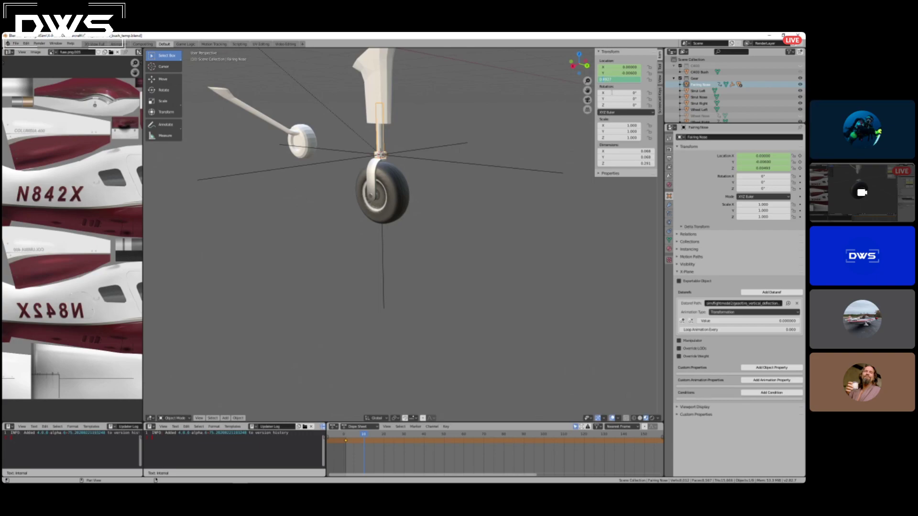
{"action": "key", "text": "Return"}
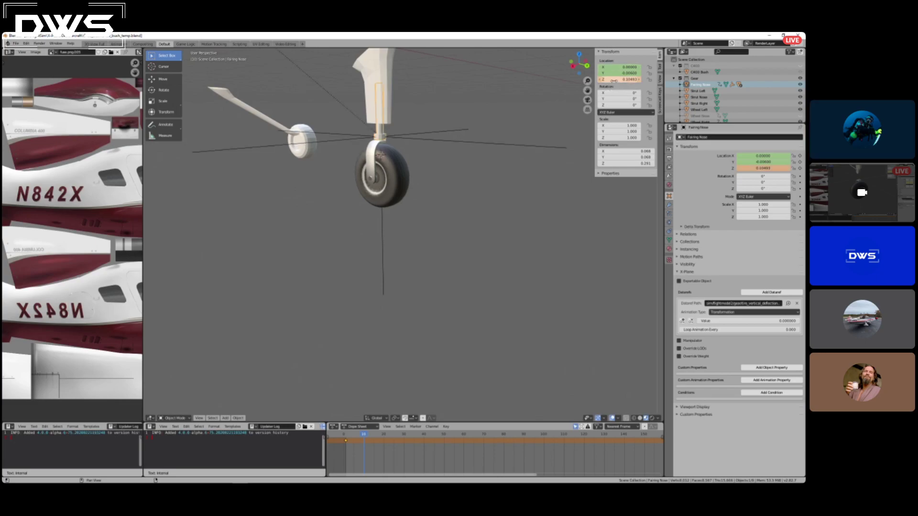
{"action": "key", "text": "i"}
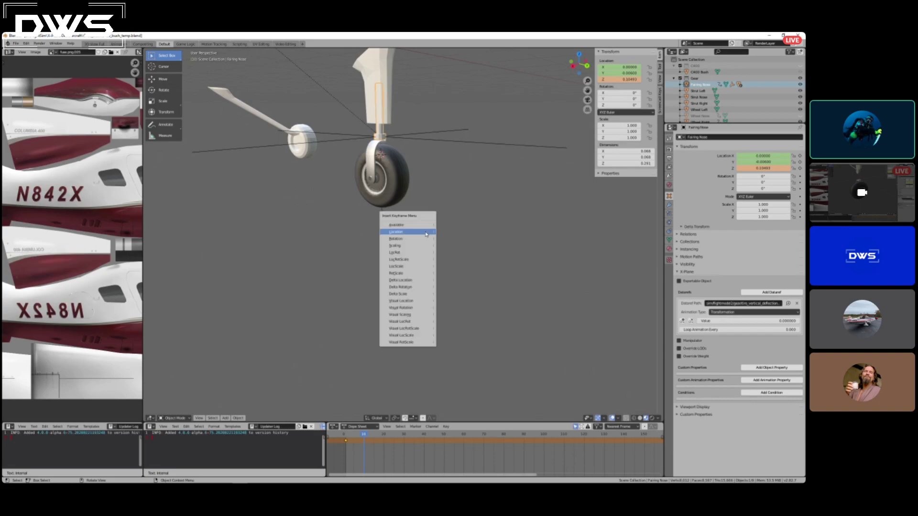
{"action": "left_click", "coordinate": [393, 298]}
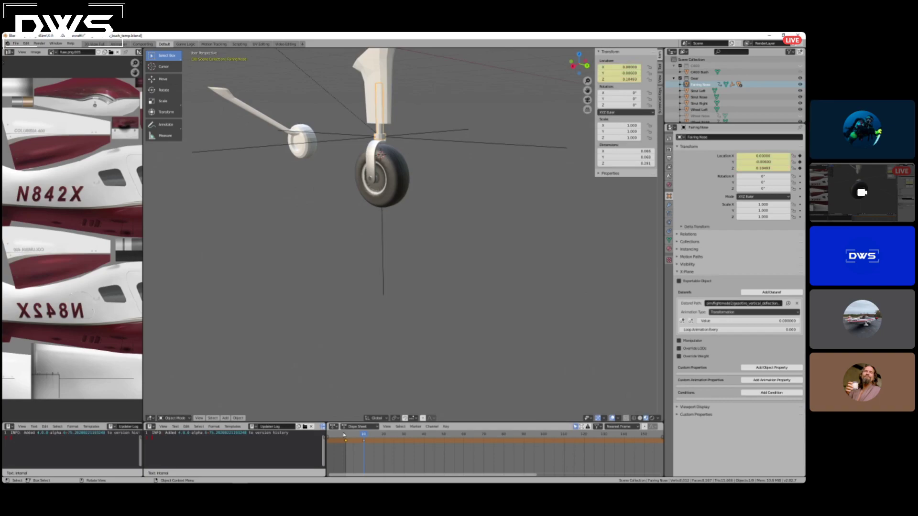
Return to frame 1 and keyframe Fairing Nose's vertical deflection dataref value as 0.
{"action": "left_click_drag", "start_coordinate": [365, 437], "coordinate": [348, 435]}
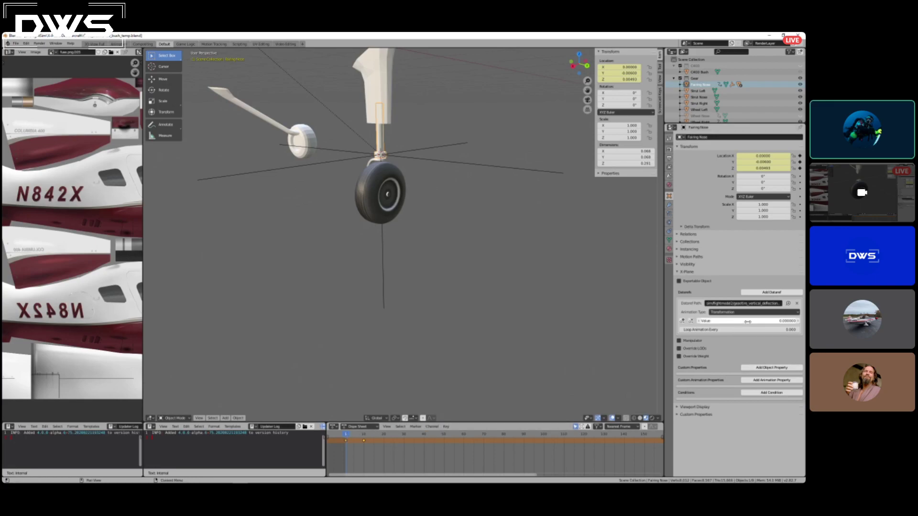
{"action": "left_click", "coordinate": [683, 321]}
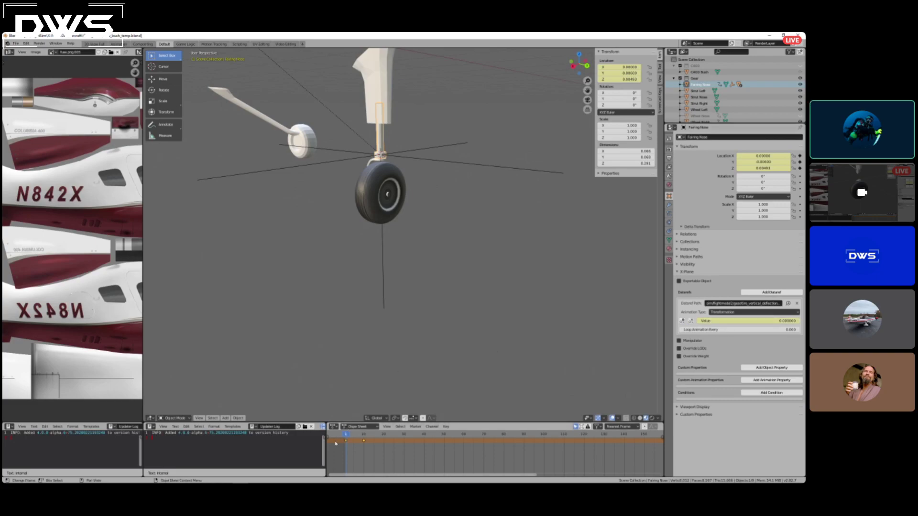
Set Fairing Nose's vertical deflection dataref value to 0.1 at frame 10 and keyframe it.
{"action": "left_click_drag", "start_coordinate": [346, 436], "coordinate": [364, 437]}
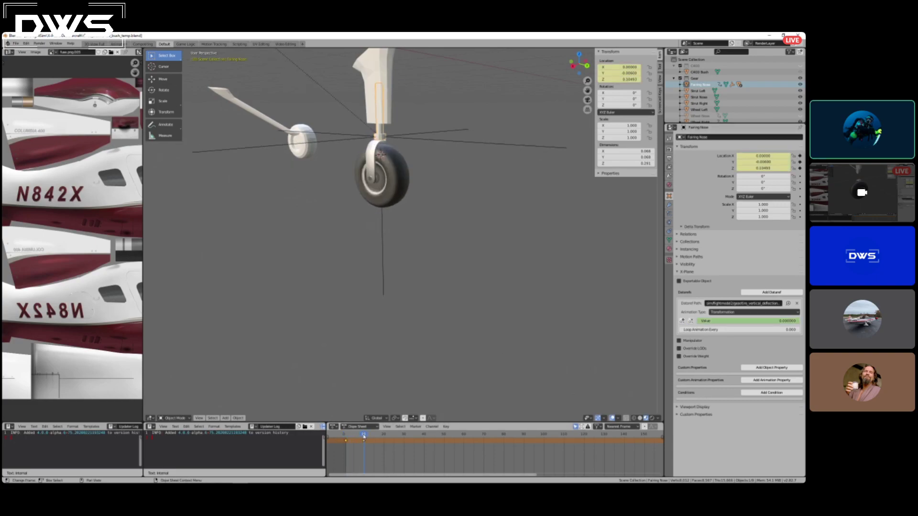
{"action": "left_click", "coordinate": [780, 323]}
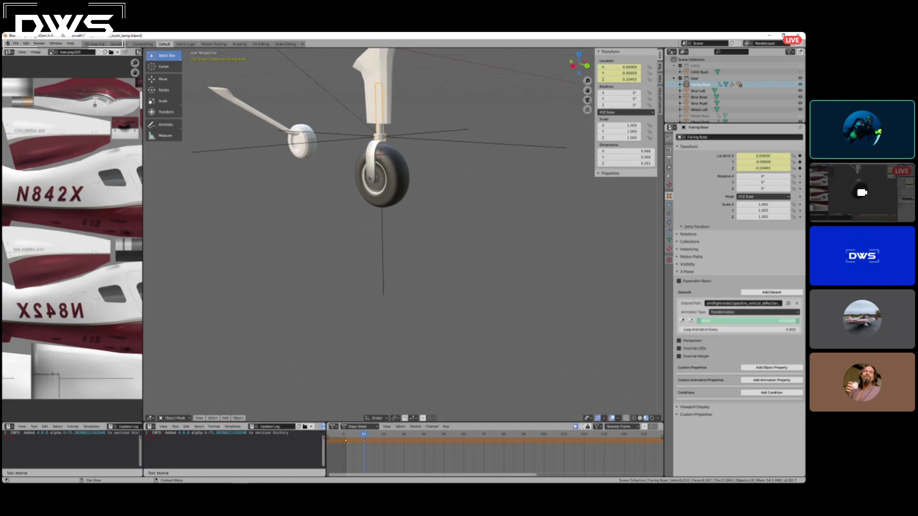
{"action": "type", "text": "10"}
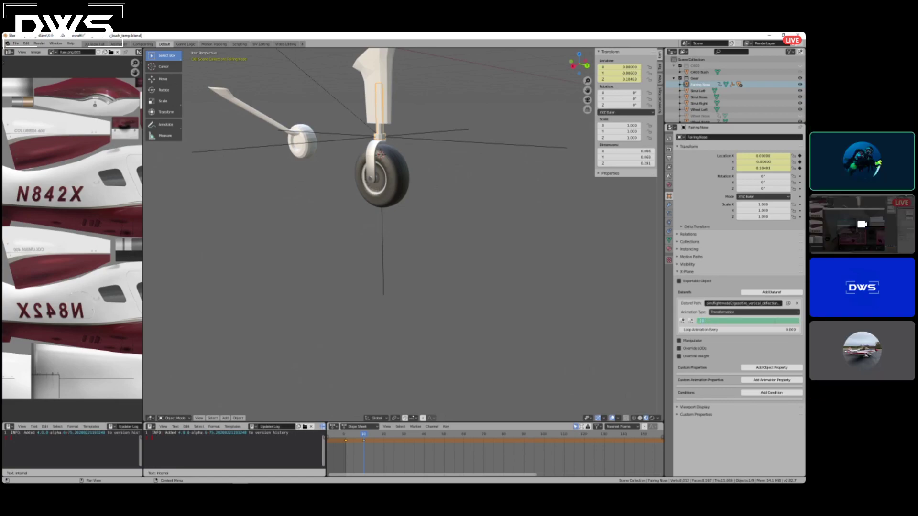
{"action": "key", "text": "Return"}
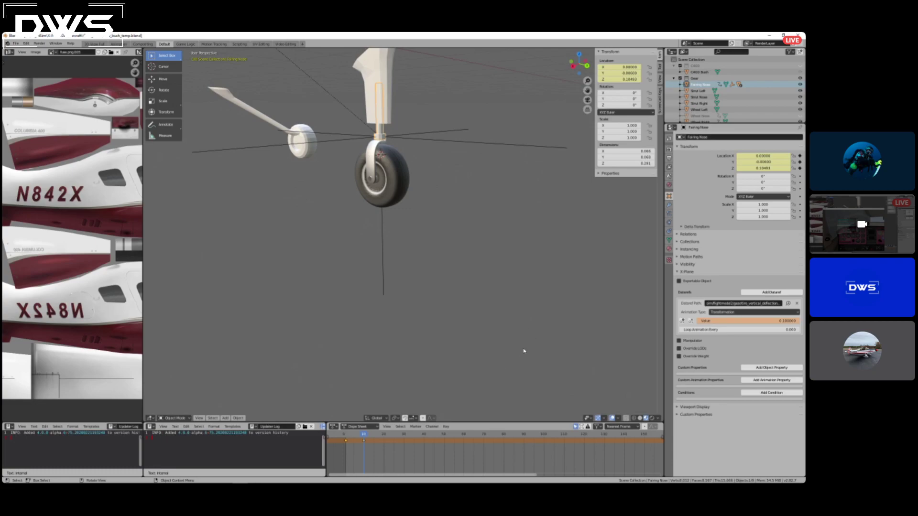
{"action": "left_click", "coordinate": [682, 321]}
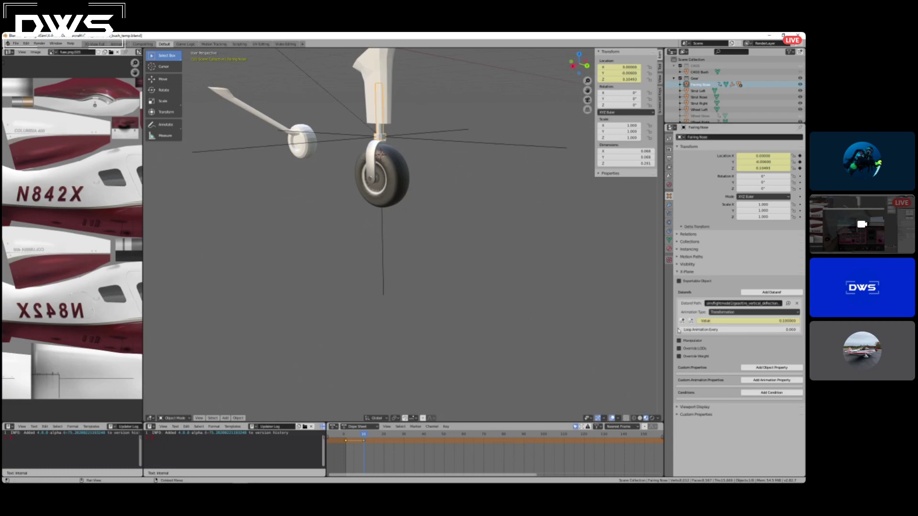
Scrub the timeline back to frame 1 to check the nose strut's deflection and examine the landing gear from the front.
{"action": "left_click", "coordinate": [374, 435]}
{"action": "left_click_drag", "start_coordinate": [374, 436], "coordinate": [346, 435]}
{"action": "scroll", "coordinate": [369, 279], "scroll_direction": "down", "scroll_amount": 6}
{"action": "scroll", "coordinate": [302, 192], "scroll_direction": "up", "scroll_amount": 2}
{"action": "middle_click_drag", "start_coordinate": [319, 190], "coordinate": [292, 183]}
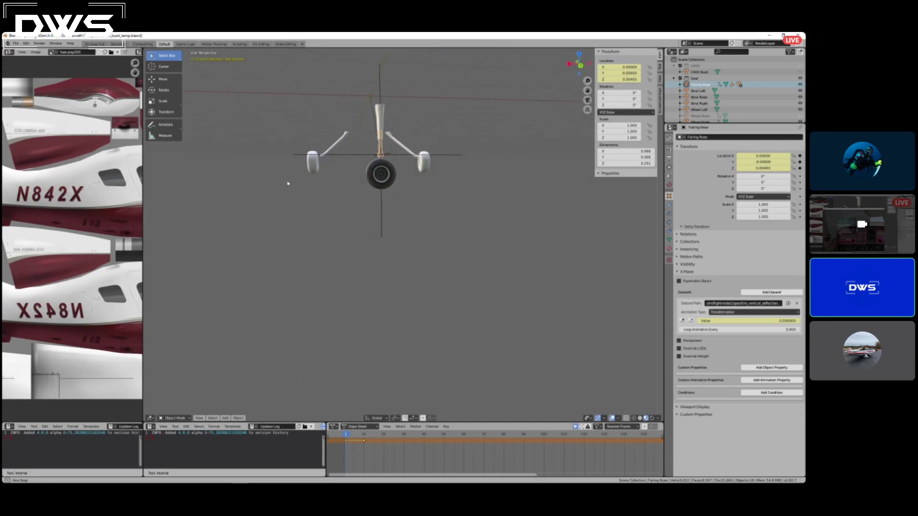
{"action": "middle_click_drag", "start_coordinate": [291, 183], "coordinate": [296, 173]}
{"action": "scroll", "coordinate": [296, 173], "scroll_direction": "up", "scroll_amount": 2}
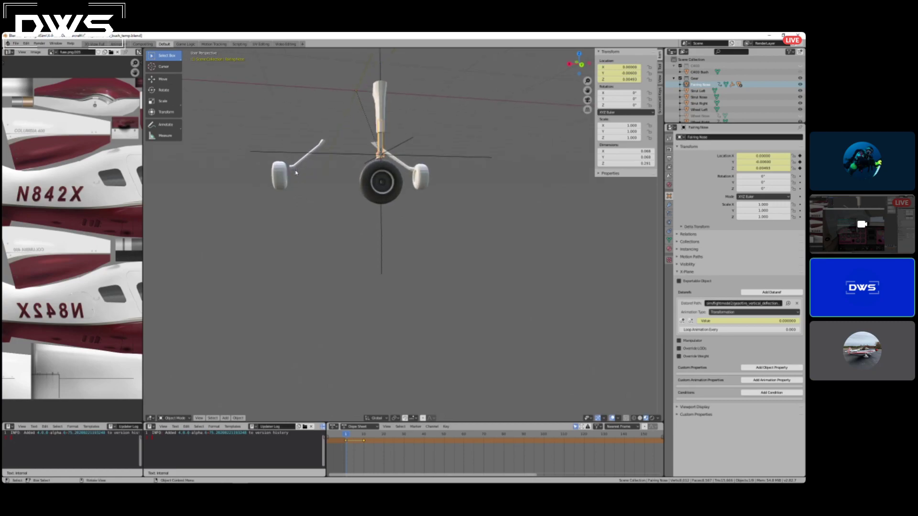
{"action": "scroll", "coordinate": [354, 234], "scroll_direction": "up", "scroll_amount": 1}
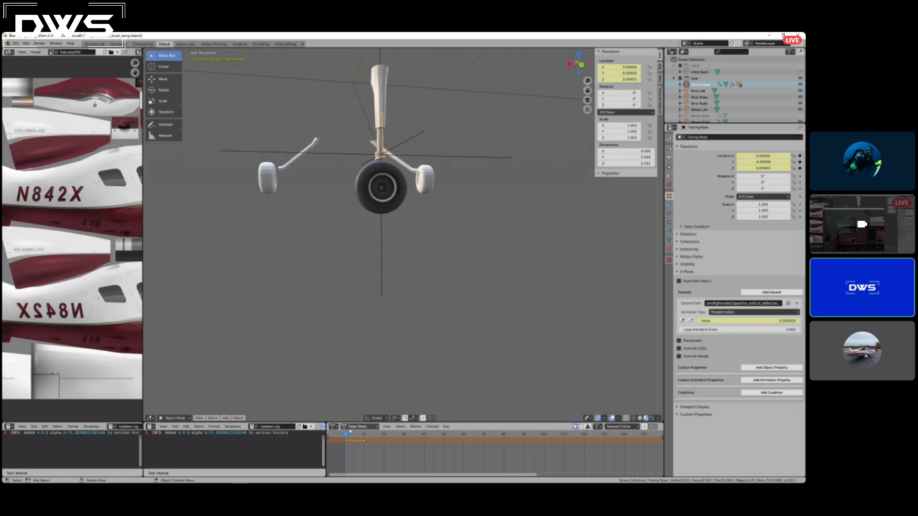
Inspect the nose wheel and the steering empty, scrubbing the first frames to check the steering rotation from several angles.
{"action": "left_click", "coordinate": [391, 199]}
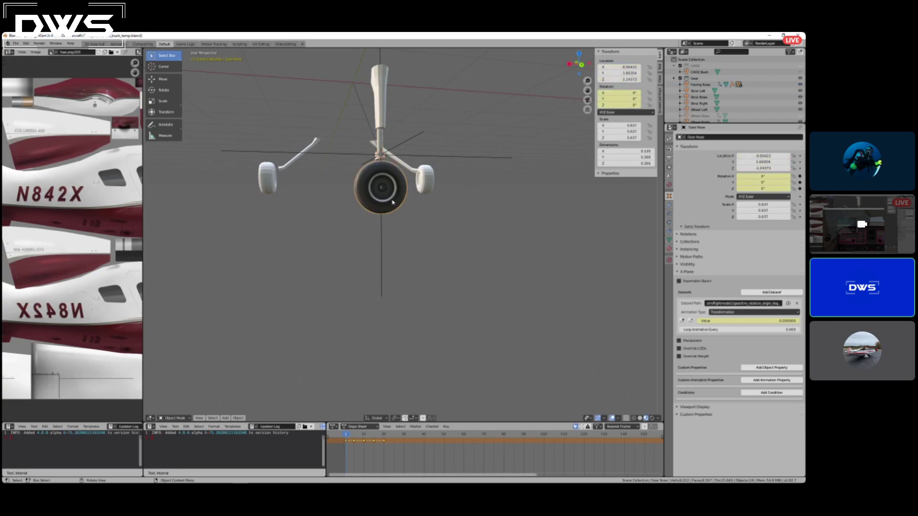
{"action": "scroll", "coordinate": [403, 237], "scroll_direction": "up", "scroll_amount": 1}
{"action": "middle_click_drag", "start_coordinate": [403, 236], "coordinate": [474, 235]}
{"action": "left_click", "coordinate": [403, 155]}
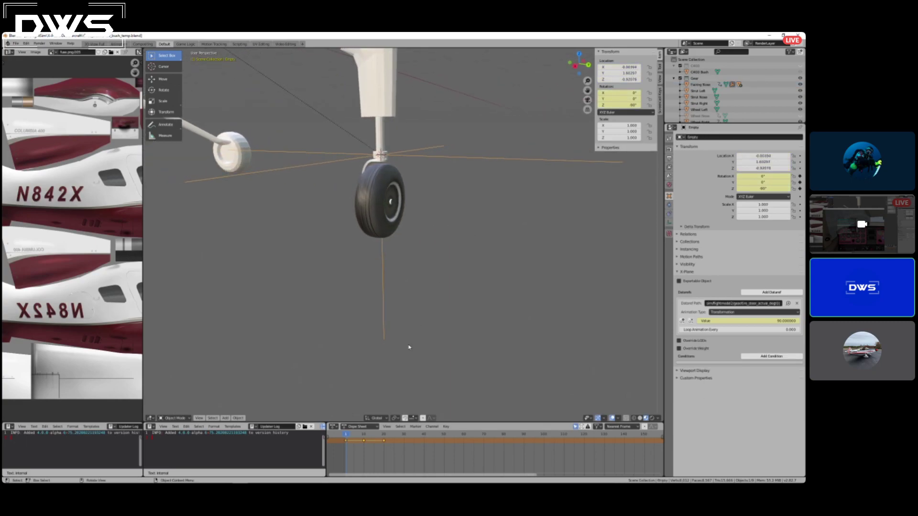
{"action": "mouse_move", "coordinate": [346, 435]}
{"action": "left_mouse_down"}
{"action": "mouse_move", "coordinate": [385, 436]}
{"action": "mouse_move", "coordinate": [346, 437]}
{"action": "left_mouse_up"}
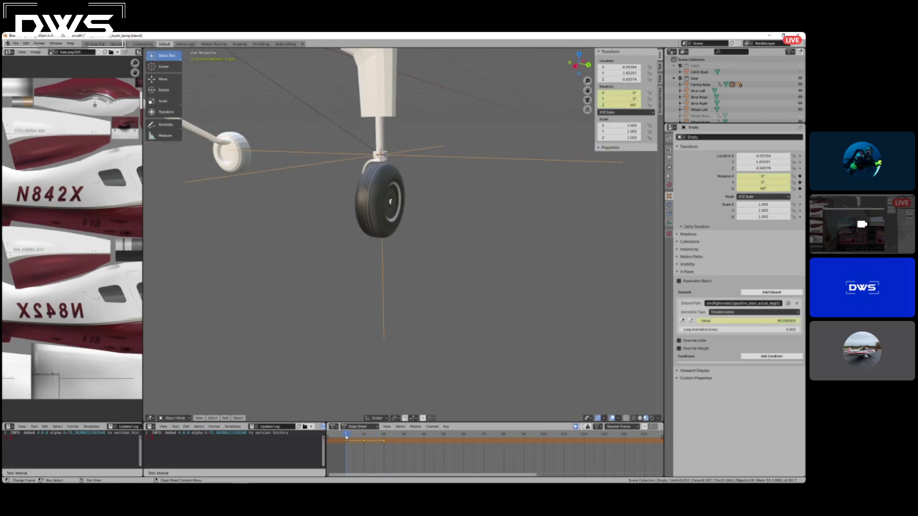
{"action": "middle_click_drag", "start_coordinate": [336, 202], "coordinate": [321, 153]}
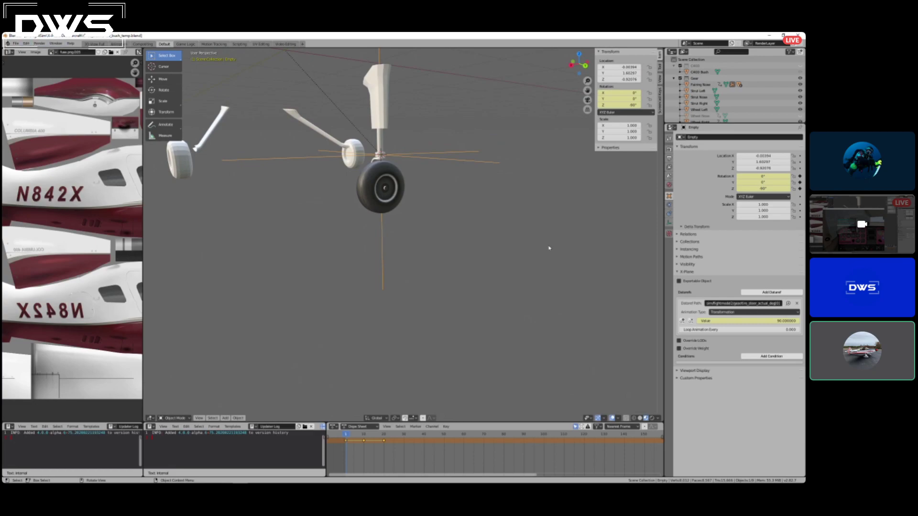
{"action": "middle_click_drag", "start_coordinate": [441, 246], "coordinate": [429, 232]}
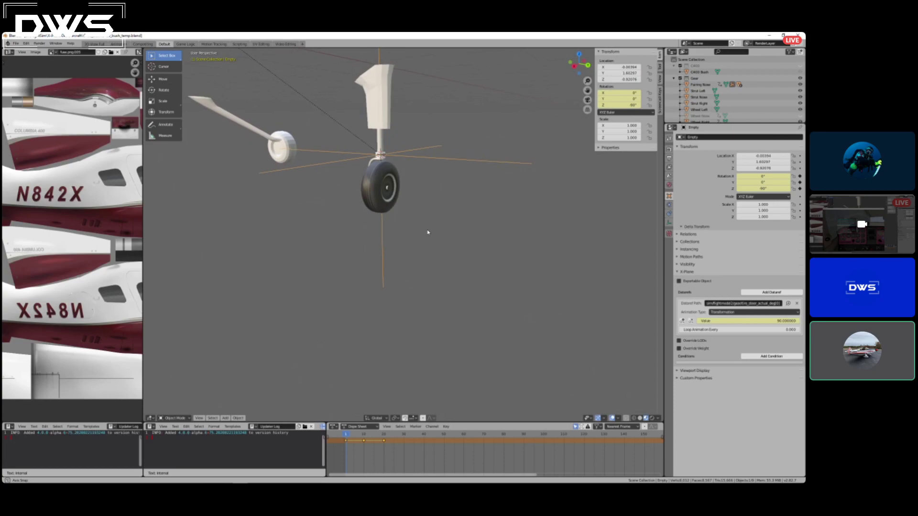
{"action": "left_click_drag", "start_coordinate": [346, 435], "coordinate": [354, 435]}
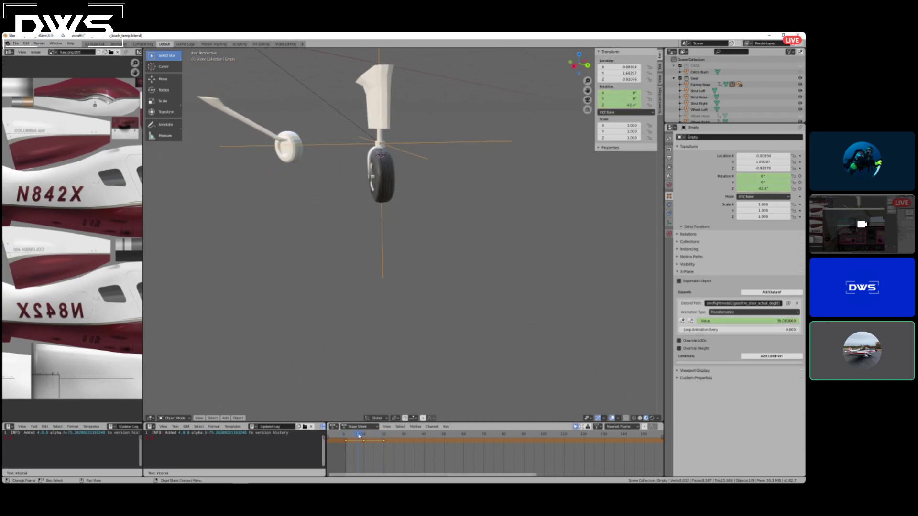
{"action": "left_click_drag", "start_coordinate": [348, 436], "coordinate": [346, 435]}
{"action": "middle_click_drag", "start_coordinate": [352, 313], "coordinate": [352, 239]}
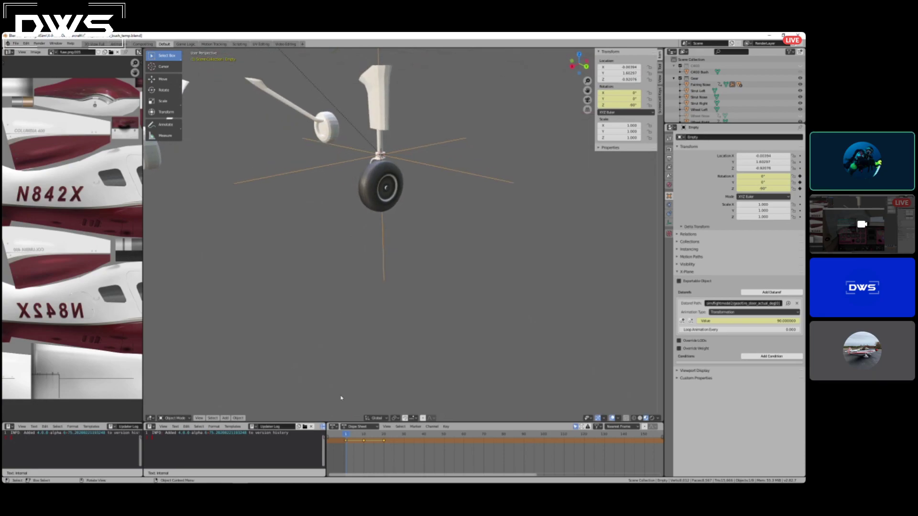
{"action": "middle_click_drag", "start_coordinate": [395, 273], "coordinate": [390, 230]}
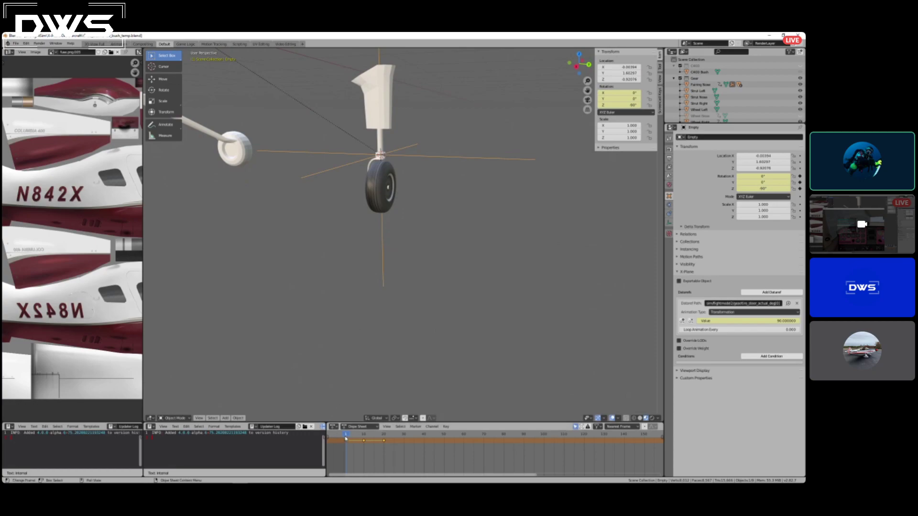
{"action": "mouse_move", "coordinate": [346, 438]}
{"action": "left_mouse_down"}
{"action": "mouse_move", "coordinate": [377, 438]}
{"action": "mouse_move", "coordinate": [347, 436]}
{"action": "left_mouse_up"}
{"action": "middle_click_drag", "start_coordinate": [343, 398], "coordinate": [281, 168]}
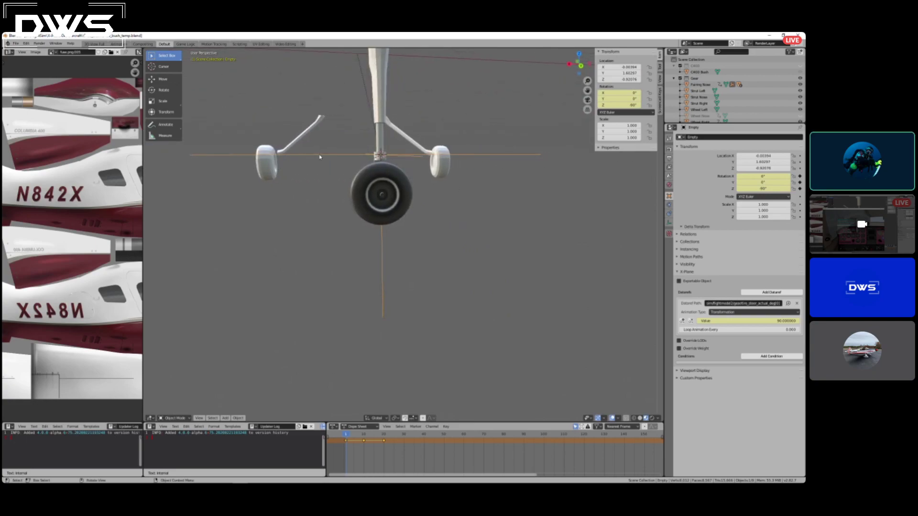
{"action": "left_click", "coordinate": [16, 43]}
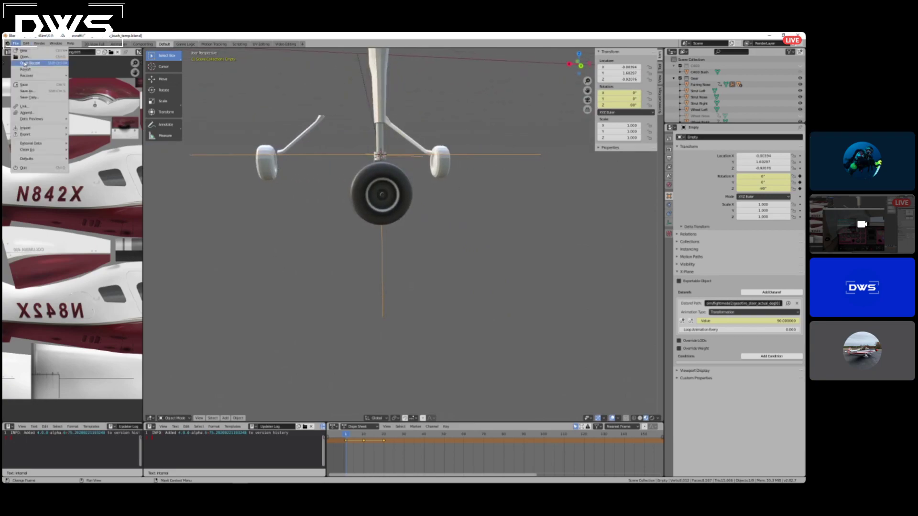
{"action": "key", "text": "Escape"}
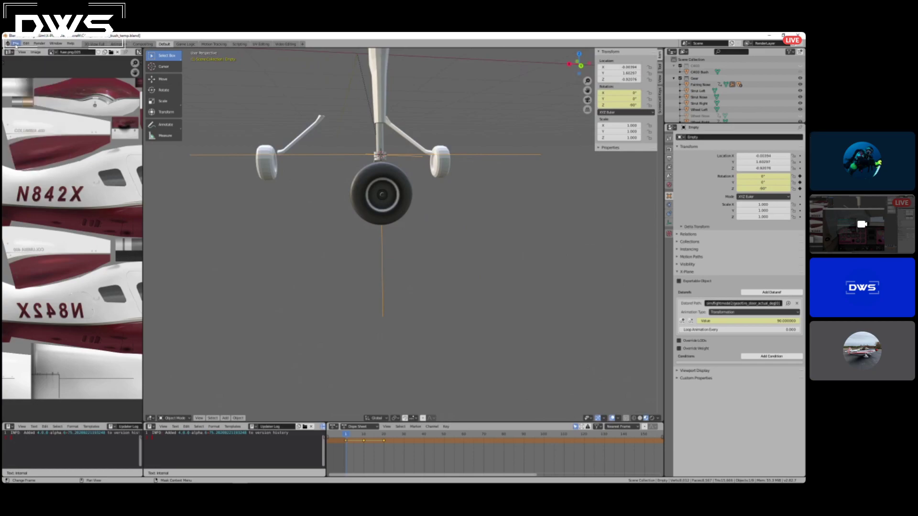
{"action": "left_click", "coordinate": [16, 43]}
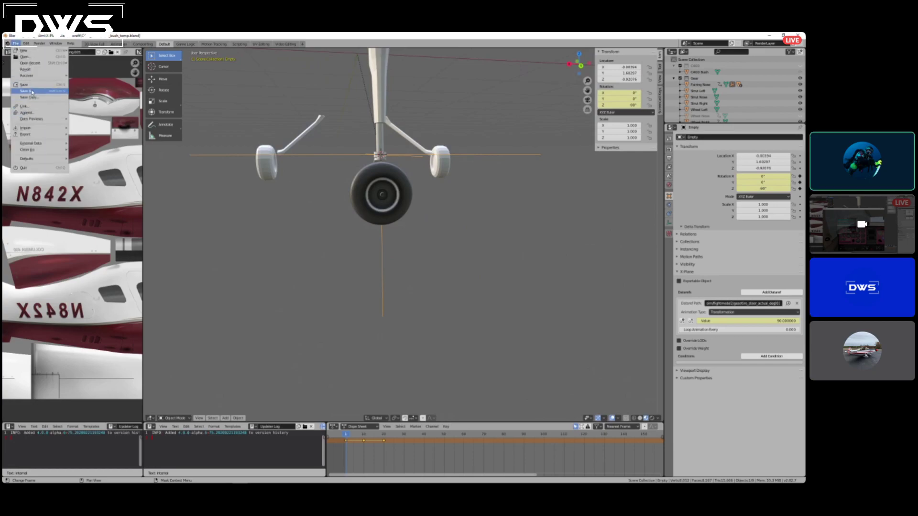
{"action": "key", "text": "Escape"}
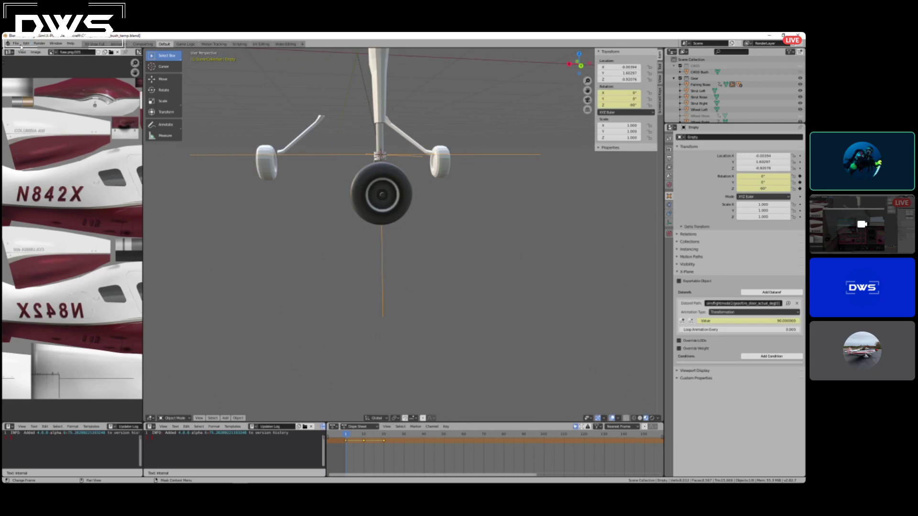
{"action": "left_click", "coordinate": [20, 44]}
{"action": "key", "text": "Escape"}
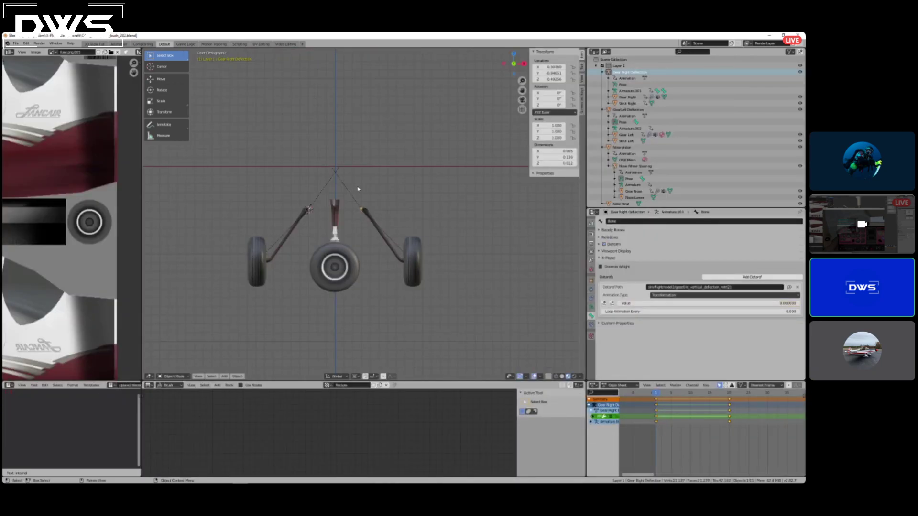
Scrub the timeline in the c400_bush_262 reference file to review how its landing gear deflects and its nose wheel steers.
{"action": "middle_click_drag", "start_coordinate": [358, 190], "coordinate": [454, 236]}
{"action": "left_click_drag", "start_coordinate": [656, 393], "coordinate": [727, 398]}
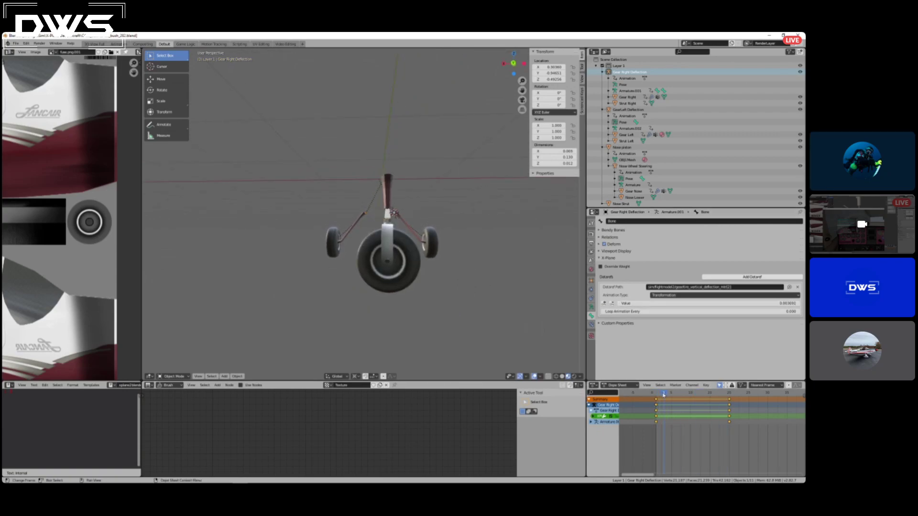
{"action": "left_click_drag", "start_coordinate": [676, 401], "coordinate": [727, 398]}
{"action": "left_click_drag", "start_coordinate": [668, 400], "coordinate": [656, 401]}
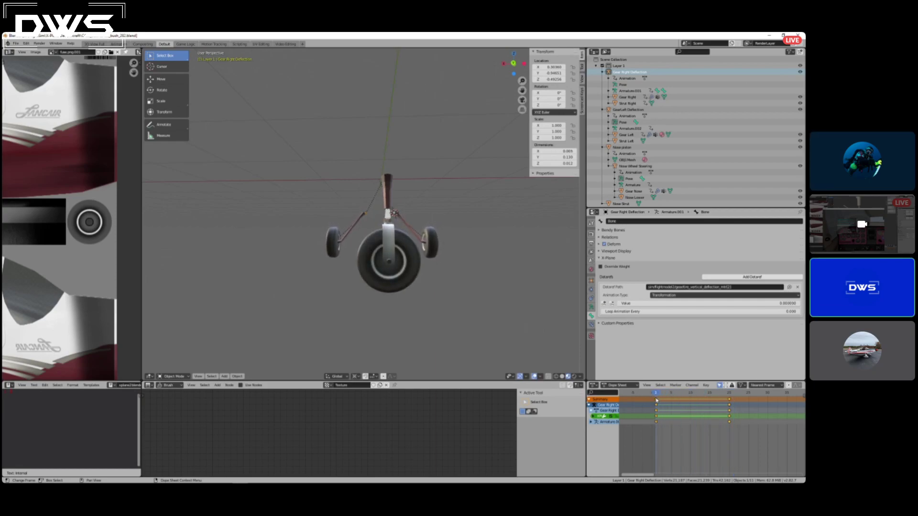
{"action": "mouse_move", "coordinate": [391, 204]}
{"action": "middle_mouse_down"}
{"action": "mouse_move", "coordinate": [431, 220]}
{"action": "mouse_move", "coordinate": [416, 214]}
{"action": "mouse_move", "coordinate": [422, 210]}
{"action": "mouse_move", "coordinate": [386, 215]}
{"action": "middle_mouse_up"}
{"action": "mouse_move", "coordinate": [448, 254]}
{"action": "middle_mouse_down"}
{"action": "mouse_move", "coordinate": [458, 258]}
{"action": "mouse_move", "coordinate": [435, 262]}
{"action": "middle_mouse_up"}
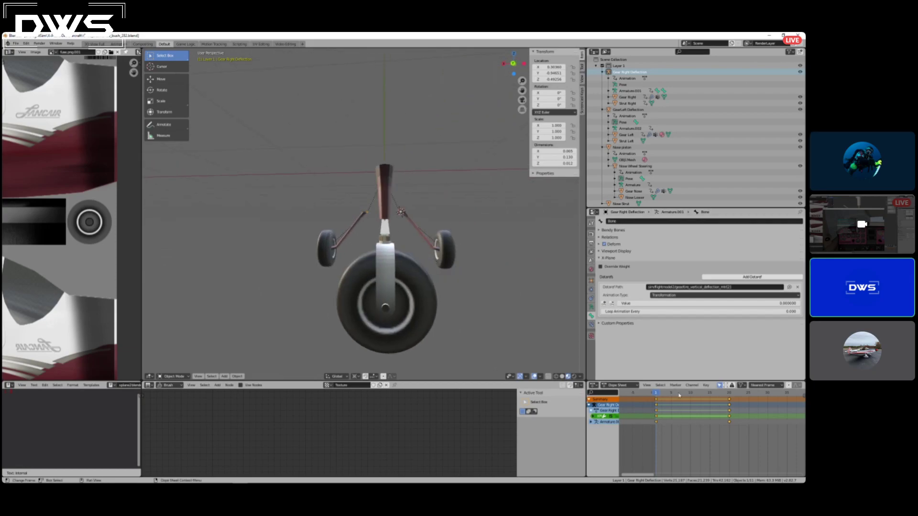
{"action": "left_click_drag", "start_coordinate": [658, 395], "coordinate": [691, 395]}
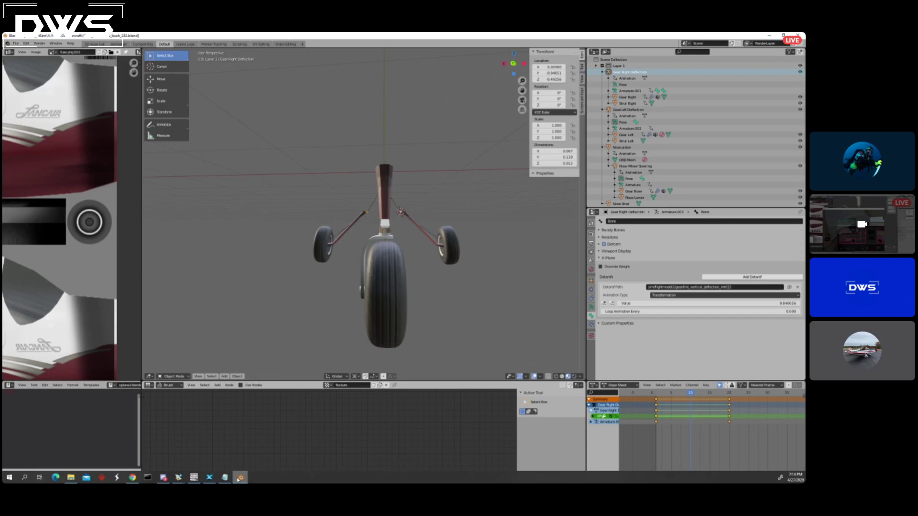
Leave the c400_bush_262 reference file without saving its changes and return to the working gear file.
{"action": "left_click", "coordinate": [240, 478]}
{"action": "left_click", "coordinate": [240, 477]}
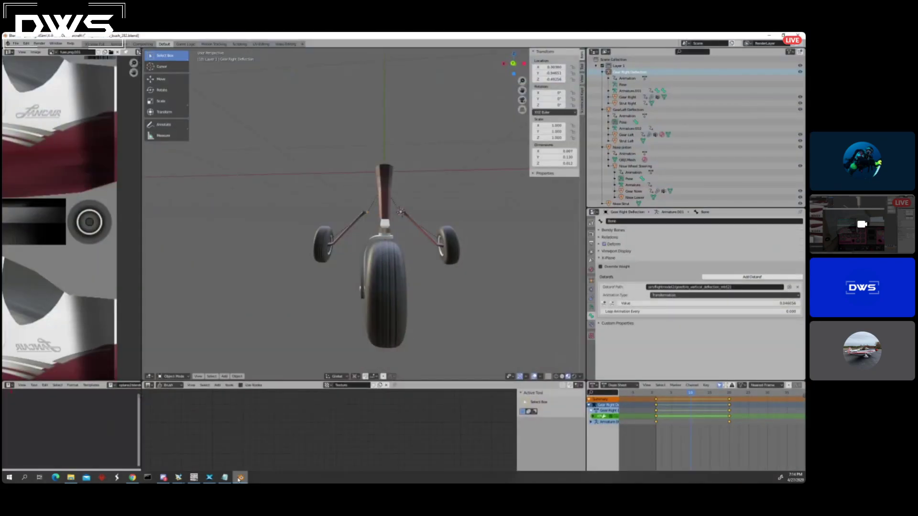
{"action": "left_click", "coordinate": [16, 44]}
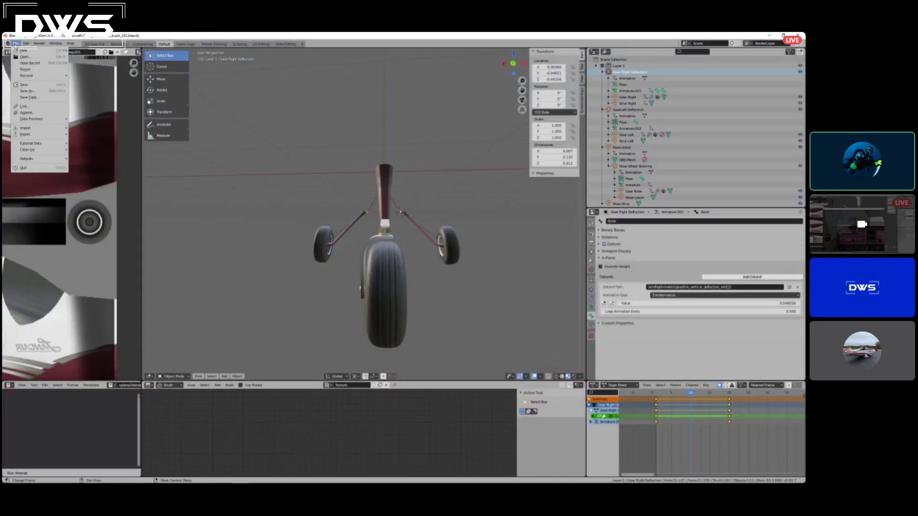
{"action": "left_click", "coordinate": [21, 57]}
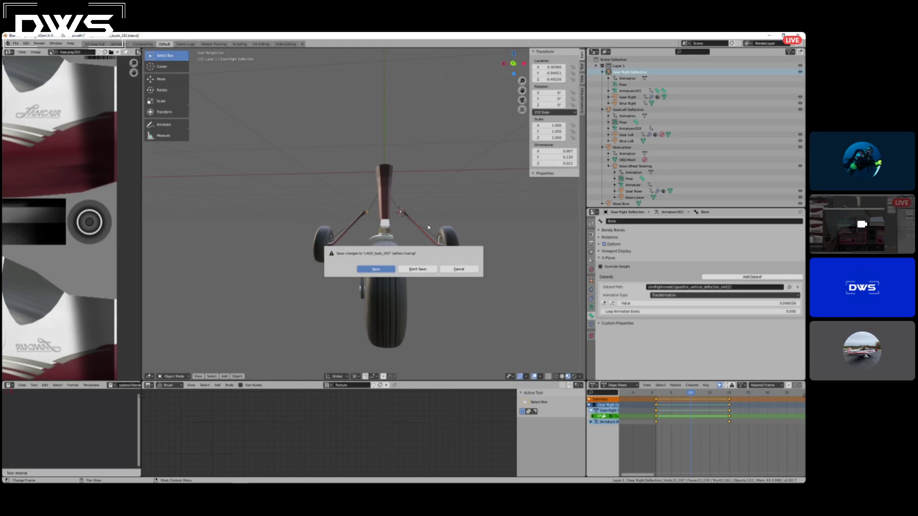
{"action": "left_click", "coordinate": [415, 270]}
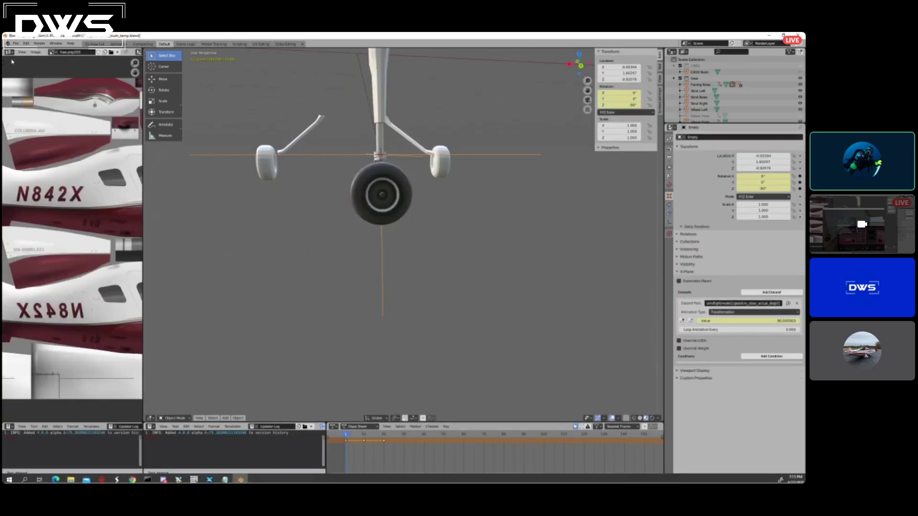
Deselect the steering empty and show the scene's X-Plane export settings.
{"action": "left_click", "coordinate": [26, 43]}
{"action": "left_click", "coordinate": [575, 313]}
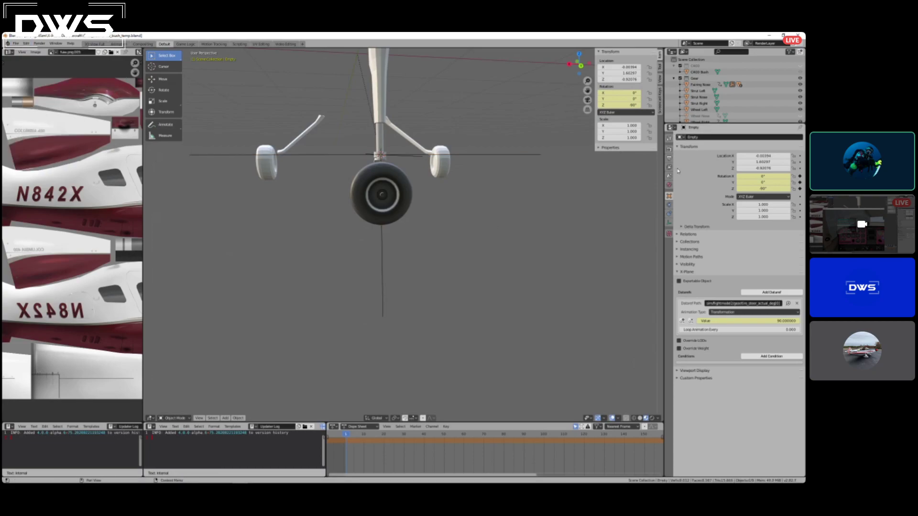
{"action": "left_click", "coordinate": [669, 176]}
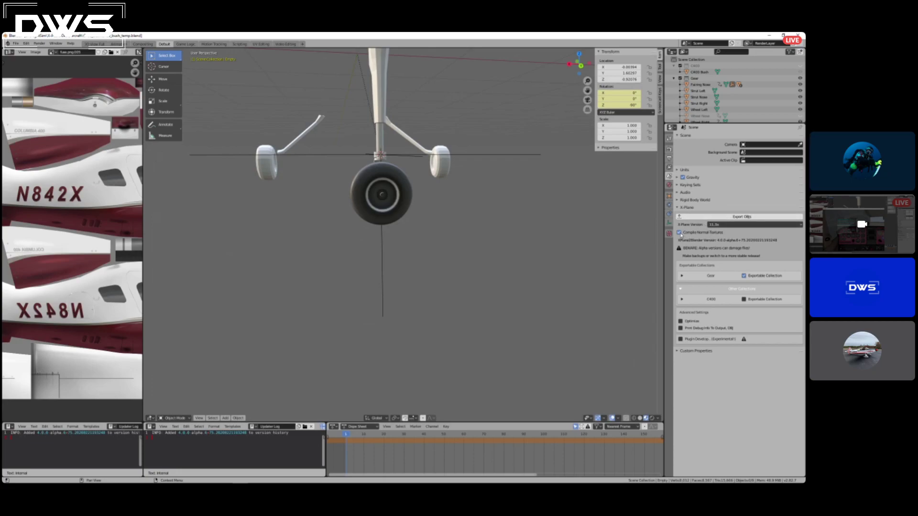
Widen the image editor beside the 3D viewport and open the Wheel Right mesh in Edit Mode.
{"action": "middle_click_drag", "start_coordinate": [492, 195], "coordinate": [523, 194]}
{"action": "scroll", "coordinate": [523, 195], "scroll_direction": "down", "scroll_amount": 3}
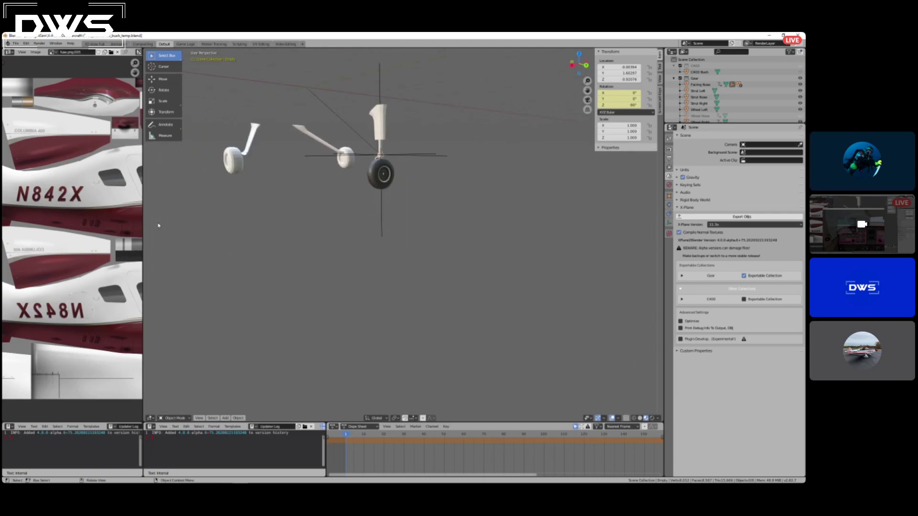
{"action": "left_click_drag", "start_coordinate": [143, 228], "coordinate": [306, 196]}
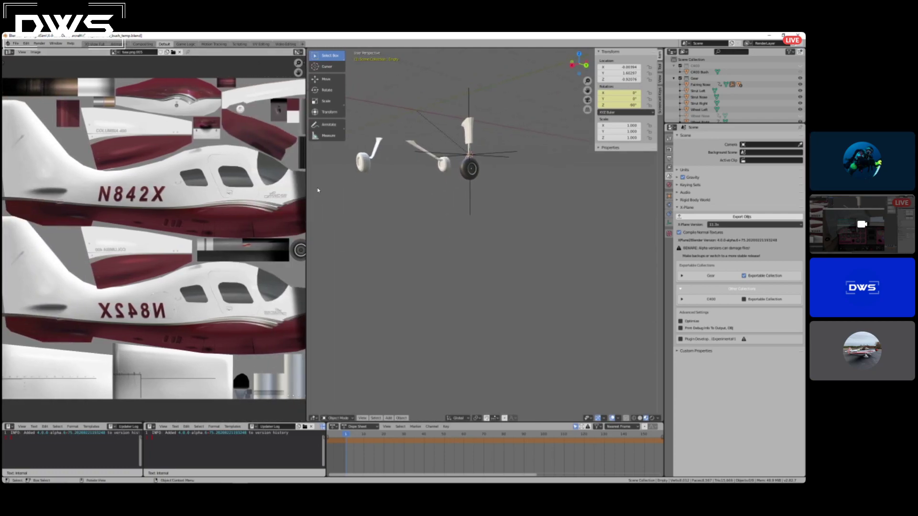
{"action": "left_click", "coordinate": [369, 163]}
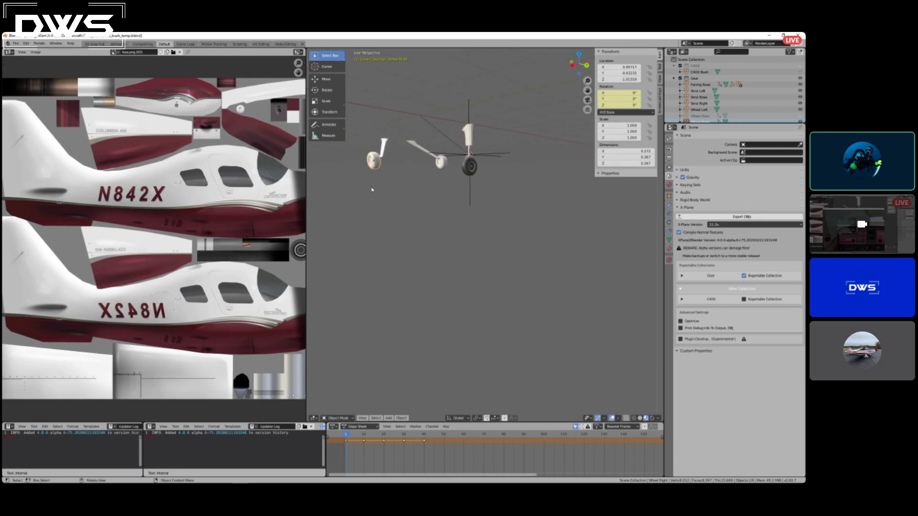
{"action": "key", "text": "Tab"}
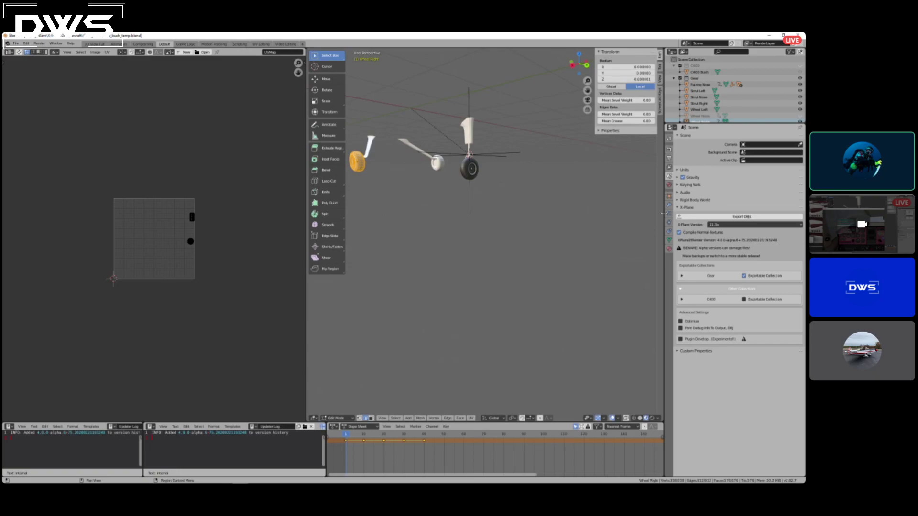
Show the Wheel Right mesh's material and enable shader nodes for it.
{"action": "left_click", "coordinate": [669, 196]}
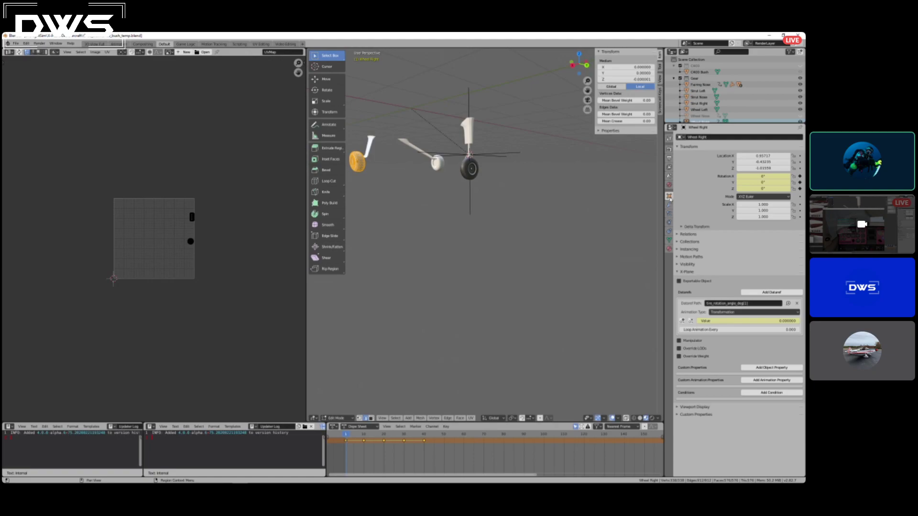
{"action": "left_click", "coordinate": [669, 249]}
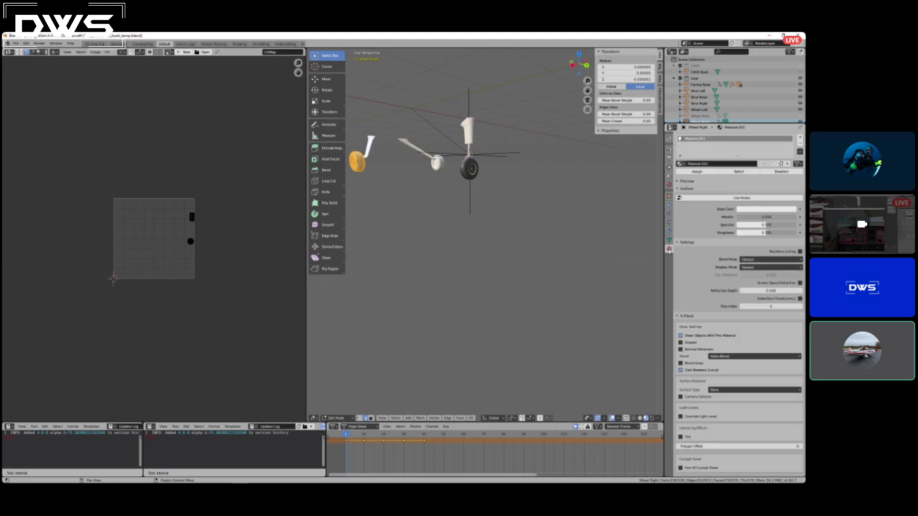
{"action": "left_click", "coordinate": [719, 164]}
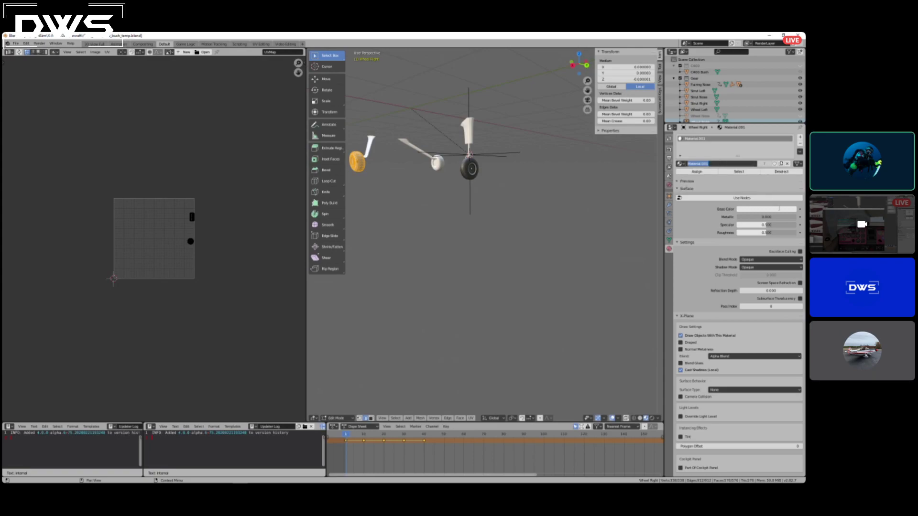
{"action": "key", "text": "Return"}
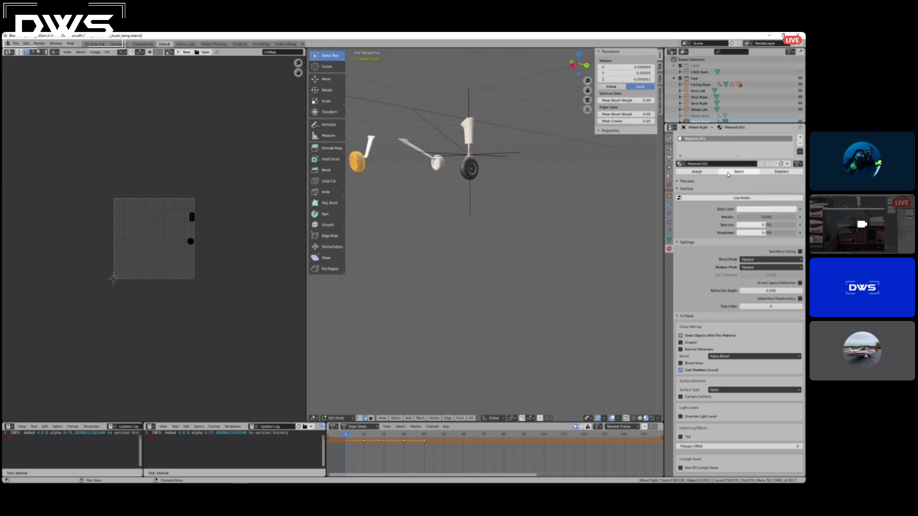
{"action": "left_click", "coordinate": [743, 197]}
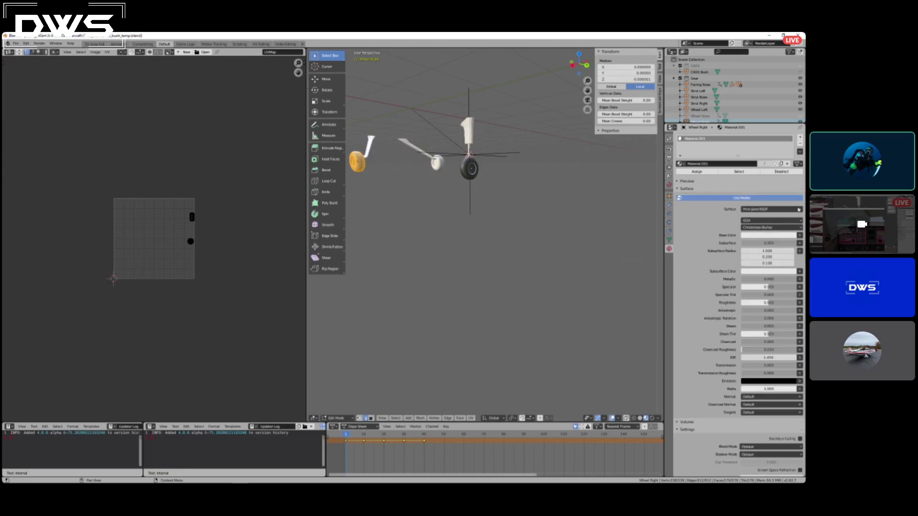
{"action": "left_click", "coordinate": [799, 235]}
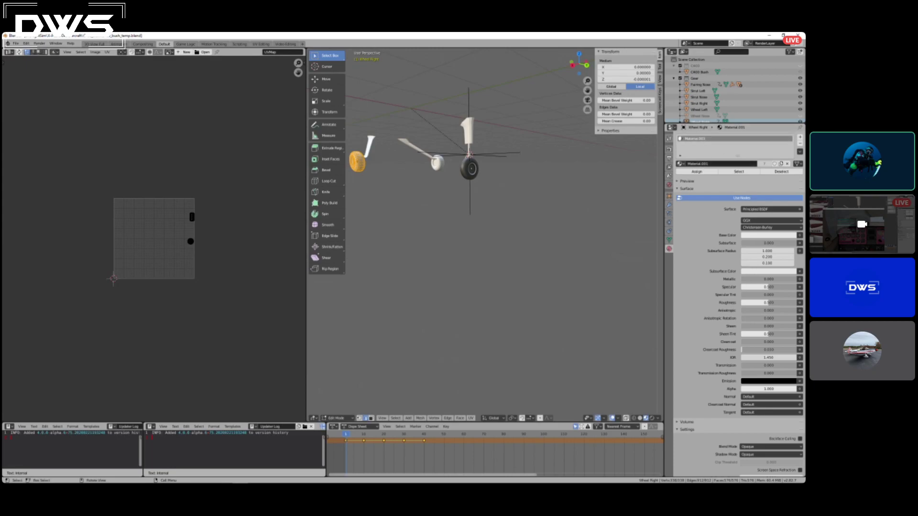
Leave Edit Mode and select the struts, left wheel and nose fairing one after another to check their assigned material.
{"action": "key", "text": "alt+a"}
{"action": "key", "text": "Tab"}
{"action": "left_click", "coordinate": [369, 154]}
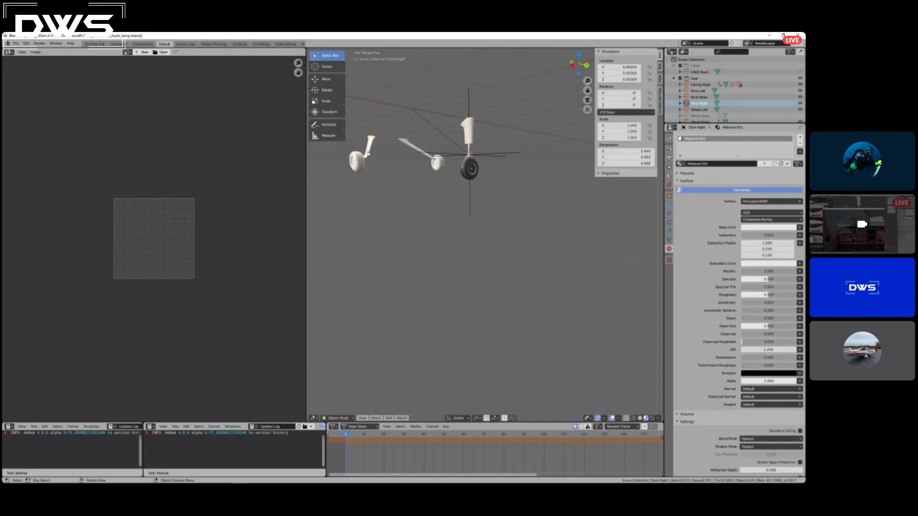
{"action": "left_click", "coordinate": [415, 150]}
{"action": "left_click", "coordinate": [440, 165]}
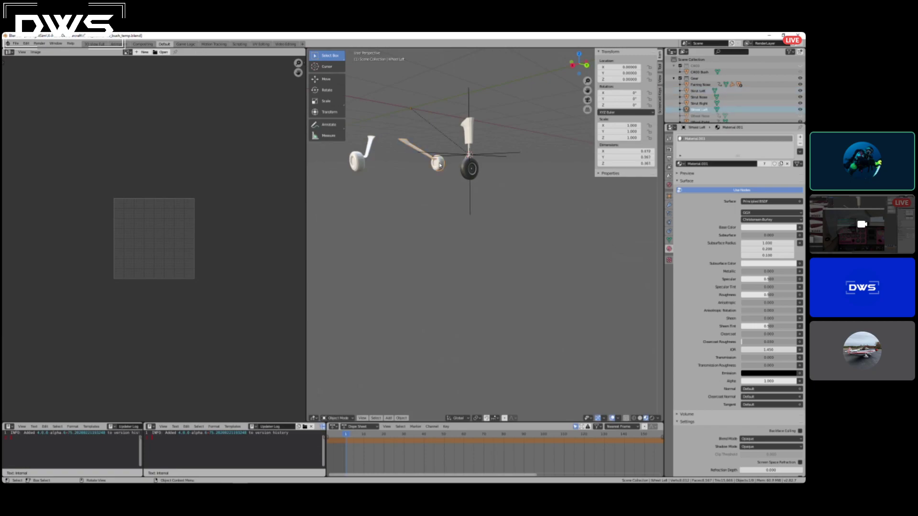
{"action": "left_click", "coordinate": [470, 140]}
{"action": "left_click", "coordinate": [473, 153]}
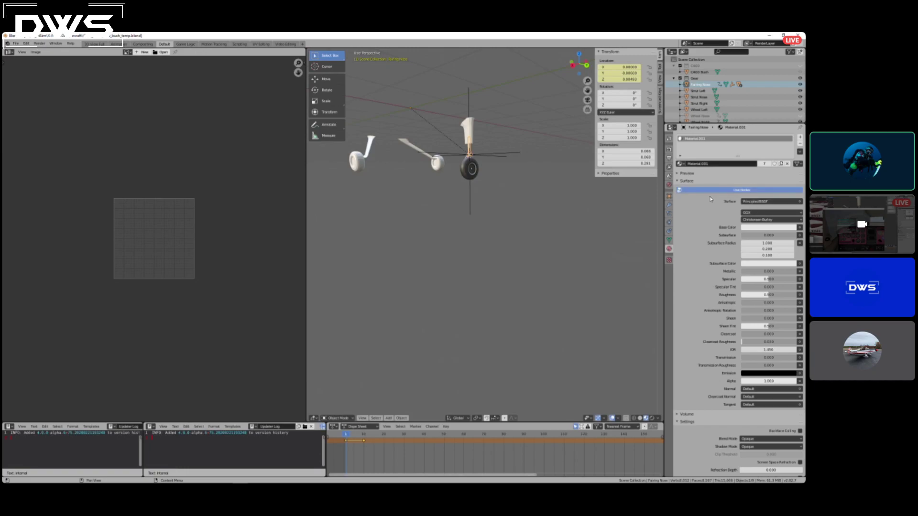
Add an Image Texture to the gear material's Base Color and load fuse.png from the aircraft folder.
{"action": "left_click", "coordinate": [716, 190]}
{"action": "left_click", "coordinate": [716, 191]}
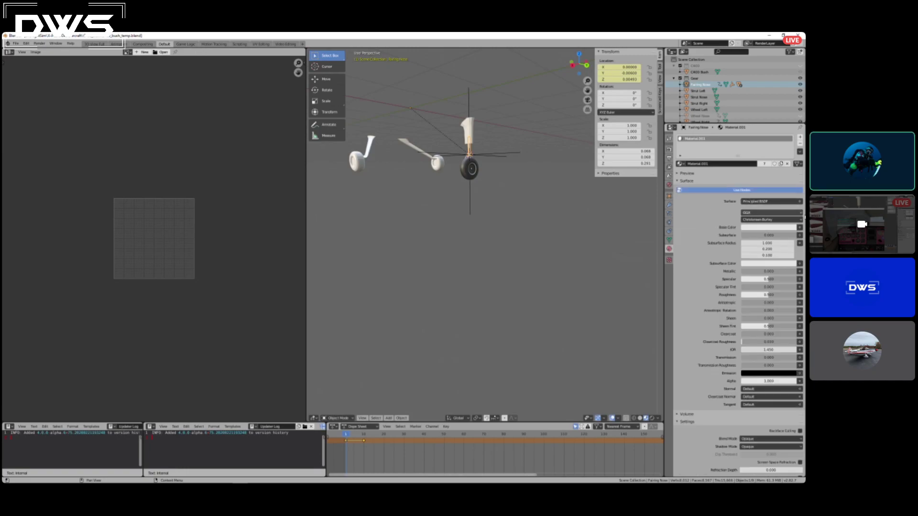
{"action": "left_click", "coordinate": [800, 228]}
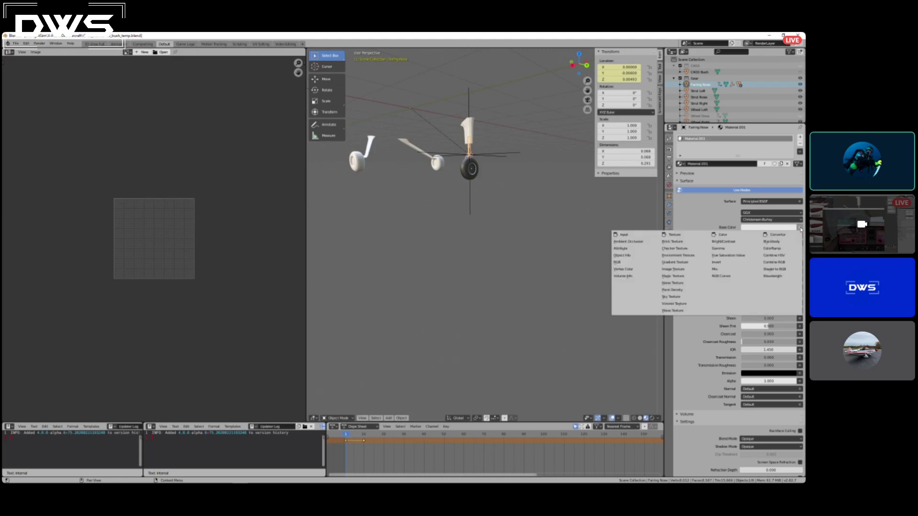
{"action": "left_click", "coordinate": [682, 272]}
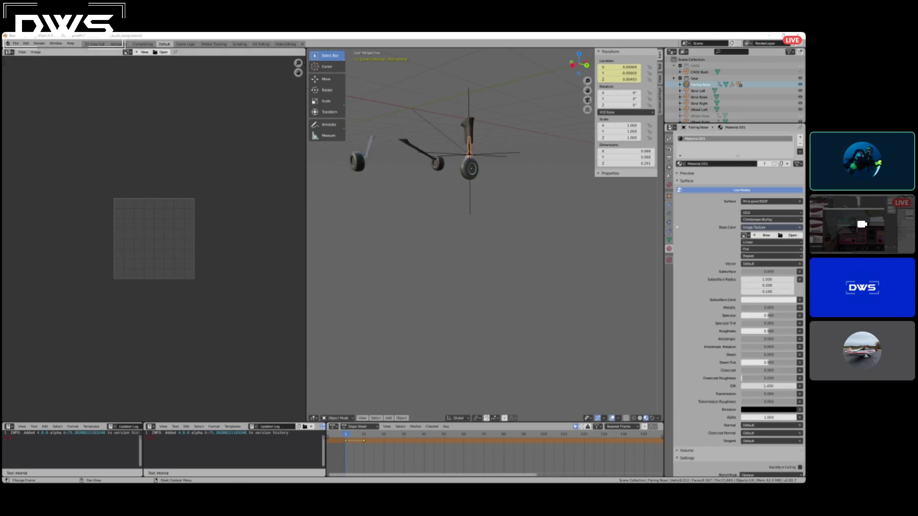
{"action": "left_click_drag", "start_coordinate": [0, 77], "coordinate": [476, 186]}
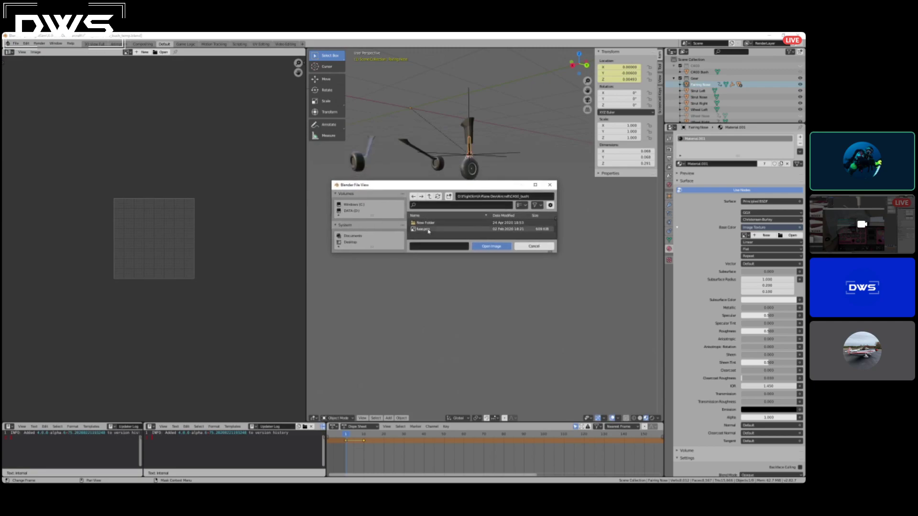
{"action": "double_click", "coordinate": [427, 230]}
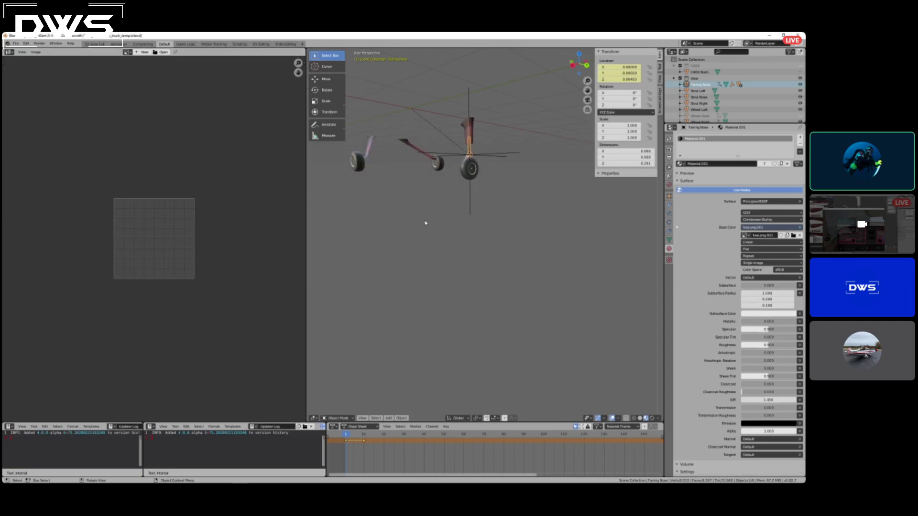
Set the 2D image area to the UV Editor and display the fuse.png.001 texture in it.
{"action": "middle_click_drag", "start_coordinate": [399, 159], "coordinate": [329, 168]}
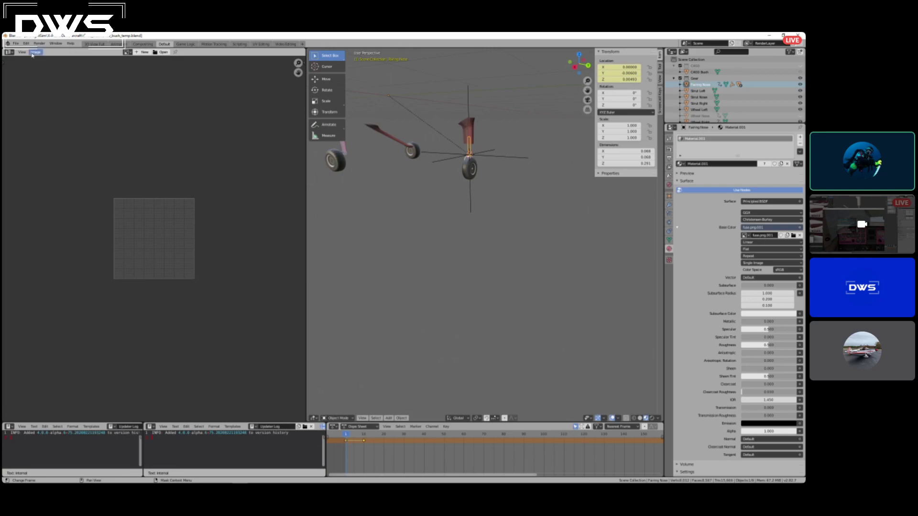
{"action": "left_click", "coordinate": [9, 52]}
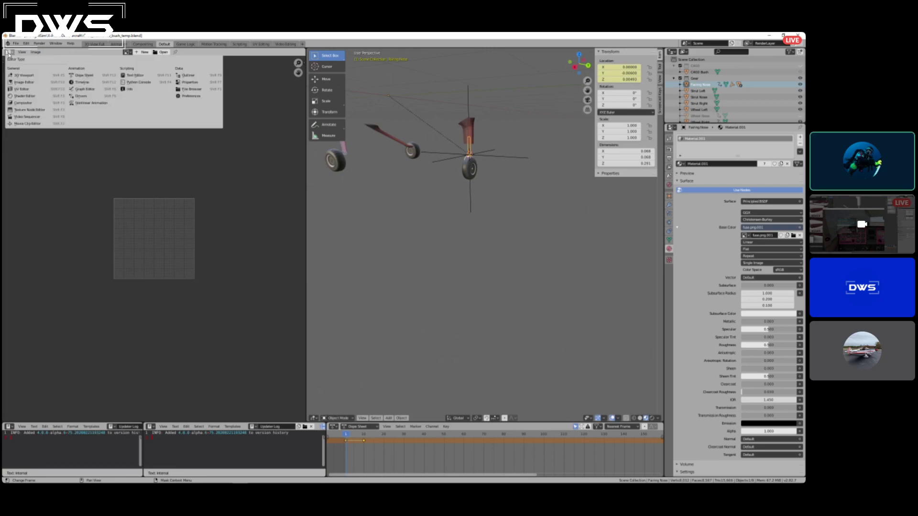
{"action": "left_click", "coordinate": [27, 91]}
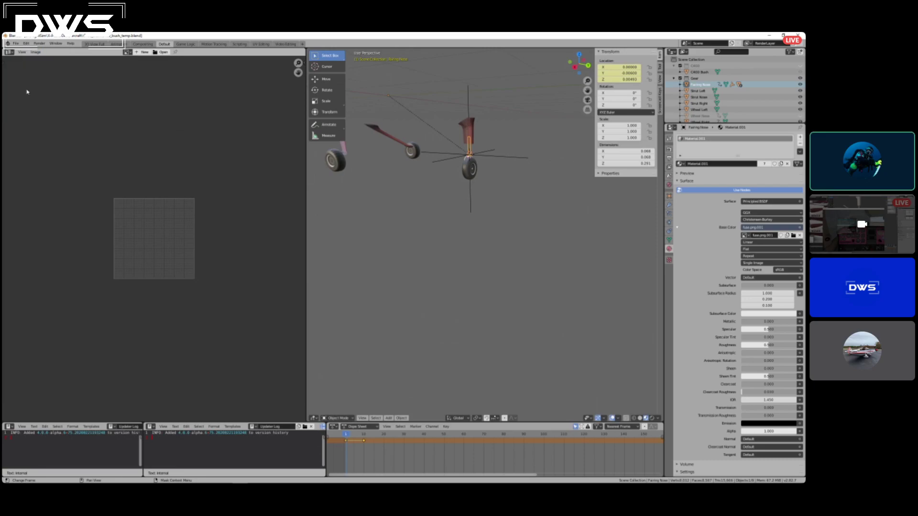
{"action": "left_click", "coordinate": [160, 53]}
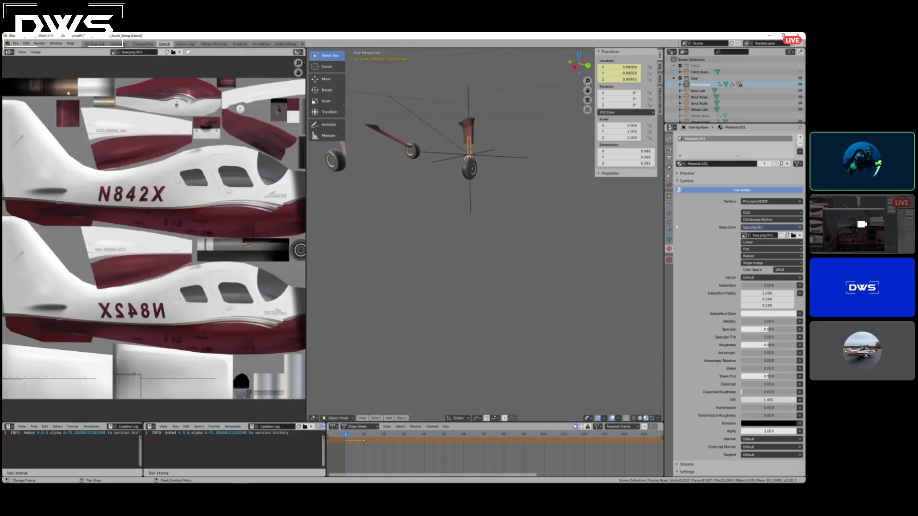
{"action": "scroll", "coordinate": [187, 189], "scroll_direction": "down", "scroll_amount": 1}
{"action": "scroll", "coordinate": [187, 190], "scroll_direction": "up", "scroll_amount": 1}
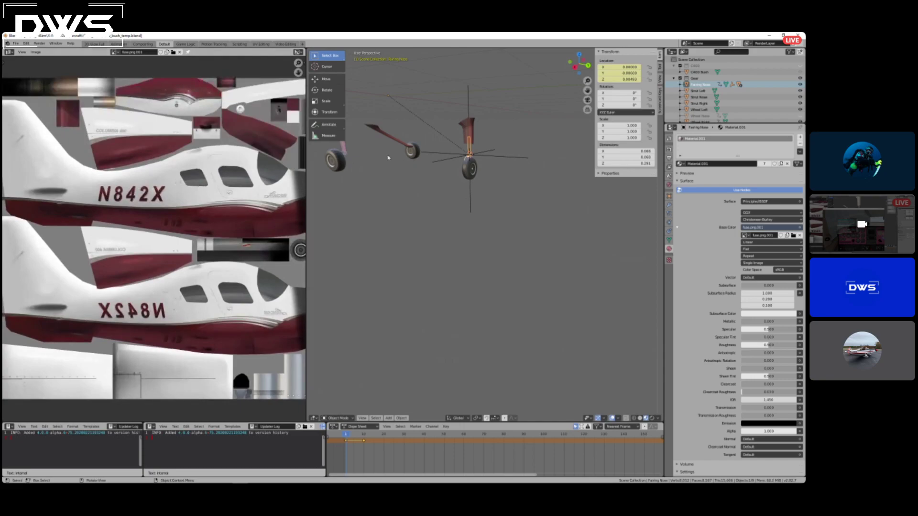
Open the Wheel Right mesh in Edit Mode and switch the 3D viewport to Wireframe shading.
{"action": "left_click", "coordinate": [341, 163]}
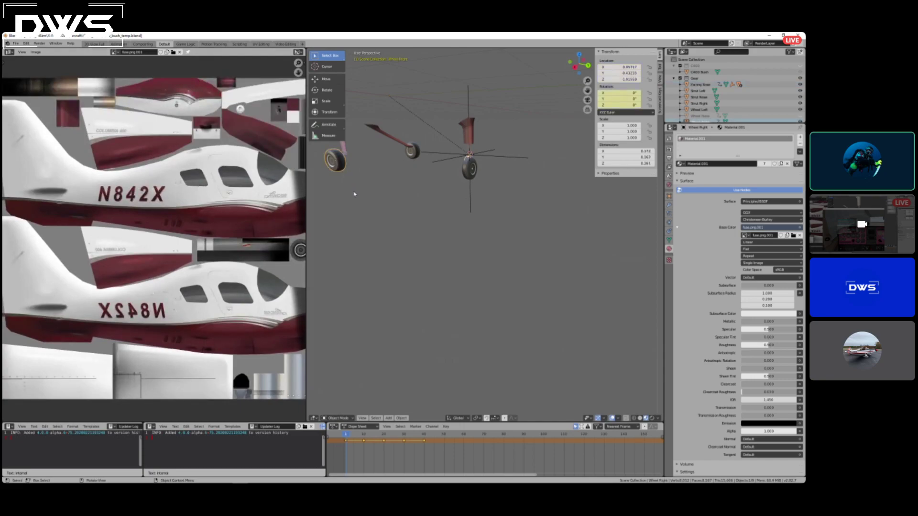
{"action": "key", "text": "Tab"}
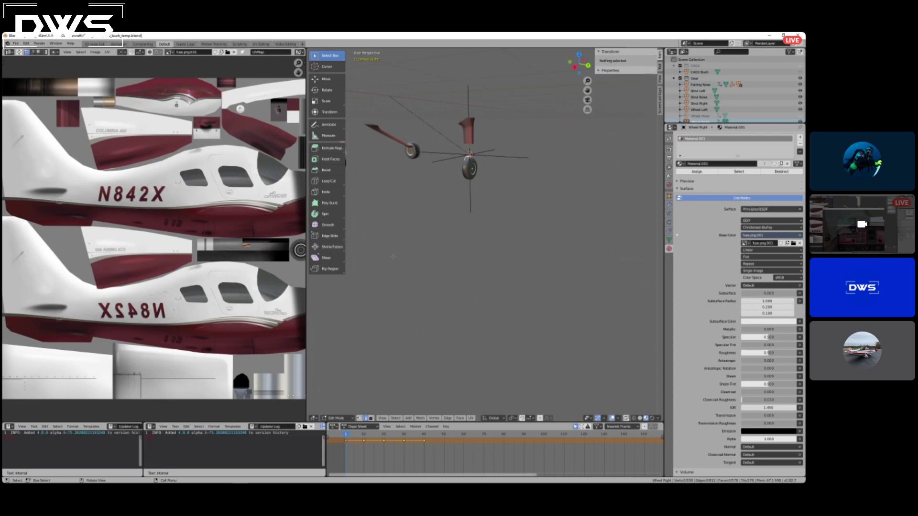
{"action": "scroll", "coordinate": [153, 239], "scroll_direction": "down", "scroll_amount": 3}
{"action": "scroll", "coordinate": [153, 239], "scroll_direction": "up", "scroll_amount": 1}
{"action": "key", "text": "z"}
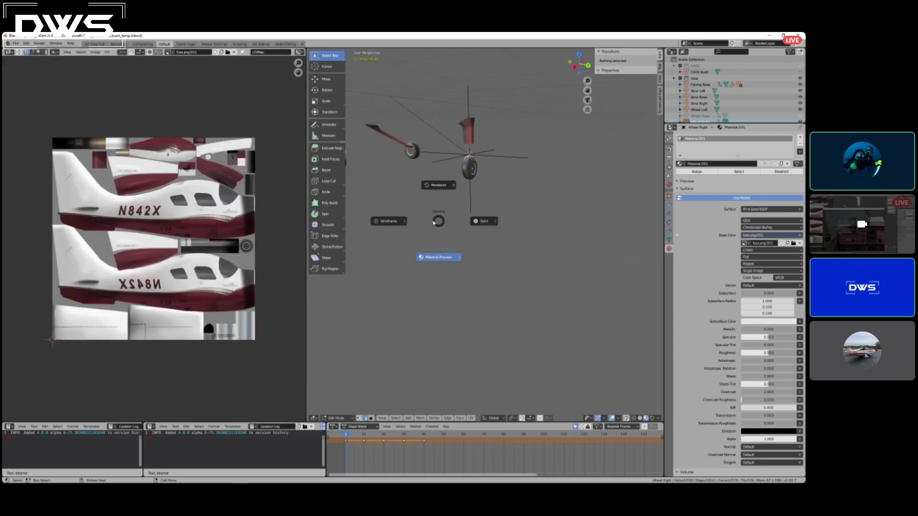
{"action": "left_click", "coordinate": [388, 221]}
{"action": "key", "text": "z"}
{"action": "key", "text": "Escape"}
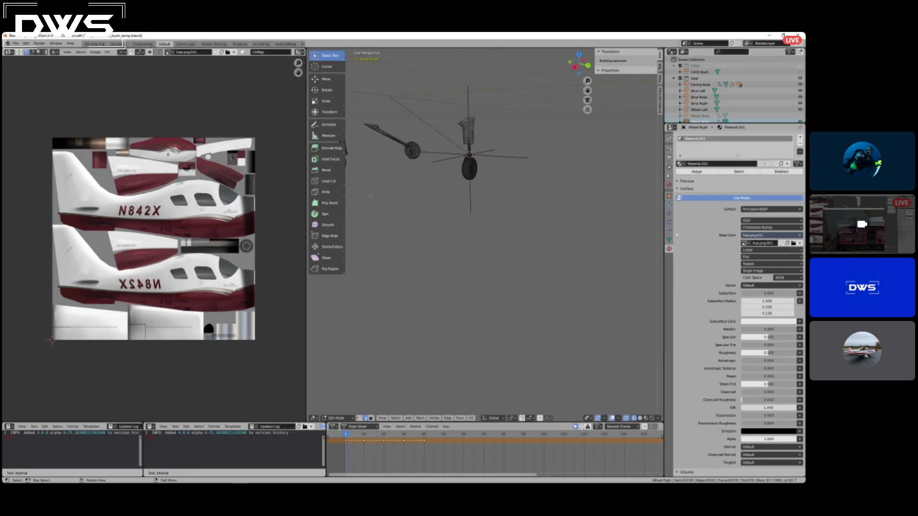
{"action": "middle_click_drag", "start_coordinate": [435, 208], "coordinate": [380, 157]}
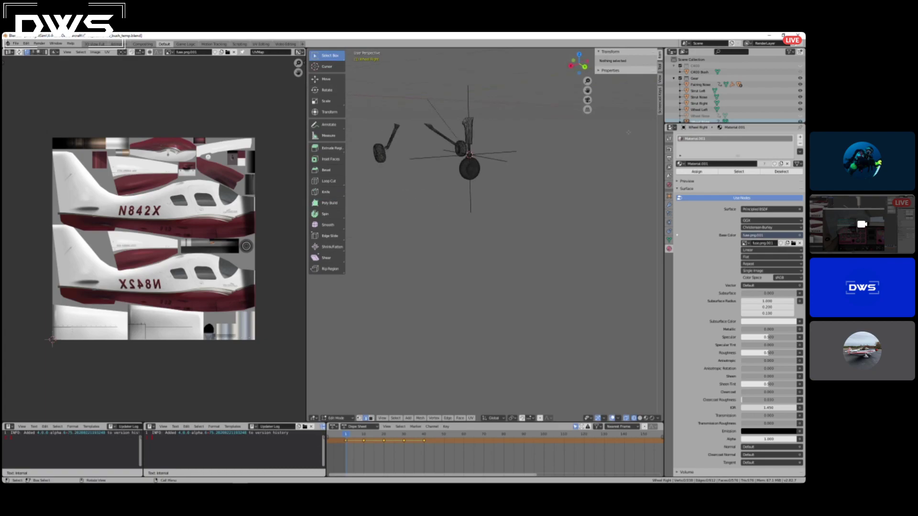
Select all of the Wheel Right geometry to examine its UV layout over the texture, then leave Edit Mode.
{"action": "key", "text": "a"}
{"action": "key", "text": "a"}
{"action": "key", "text": "a"}
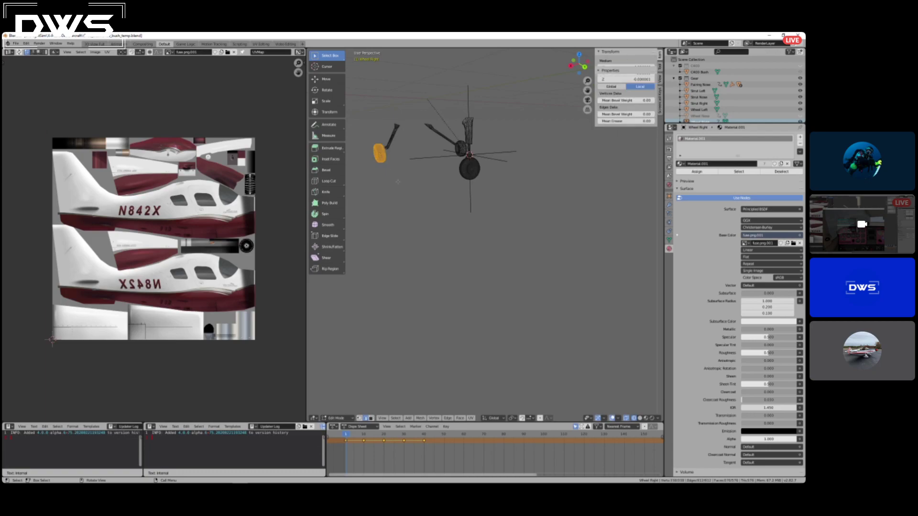
{"action": "scroll", "coordinate": [215, 193], "scroll_direction": "up", "scroll_amount": 5}
{"action": "scroll", "coordinate": [254, 192], "scroll_direction": "down", "scroll_amount": 4}
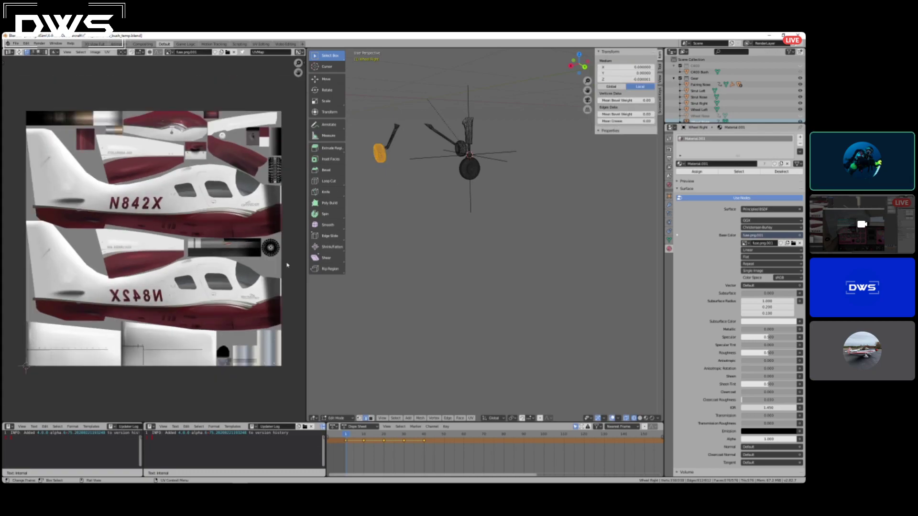
{"action": "key", "text": "Tab"}
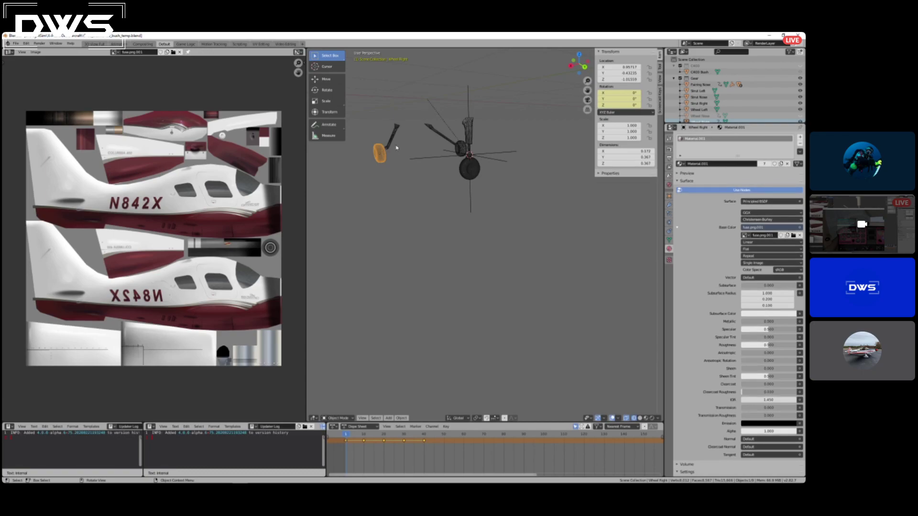
Examine the Strut Right mesh's UV layout over the texture with all its geometry selected in Edit Mode.
{"action": "left_click", "coordinate": [394, 140]}
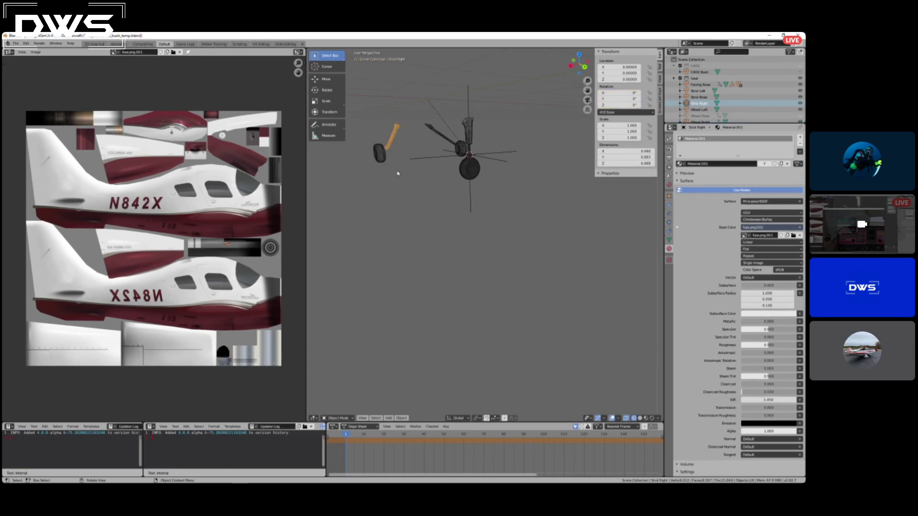
{"action": "key", "text": "Tab"}
{"action": "key", "text": "a"}
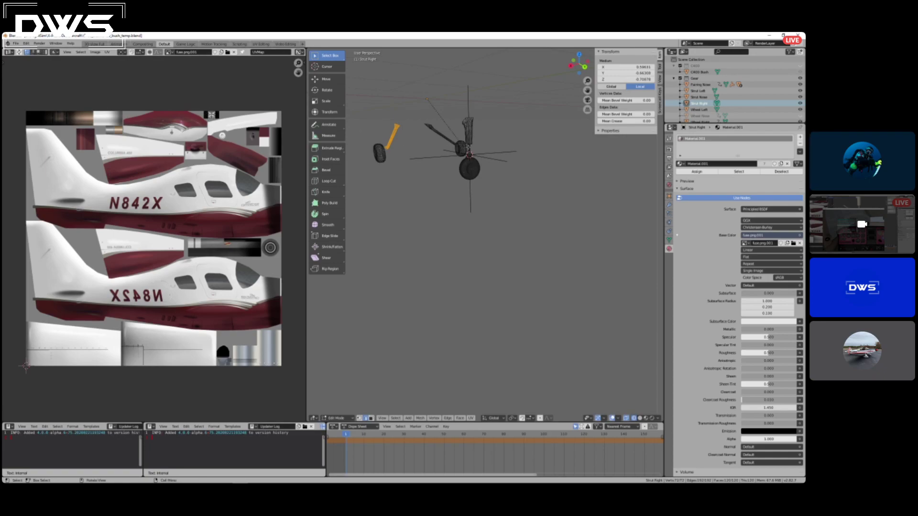
{"action": "key", "text": "alt+a"}
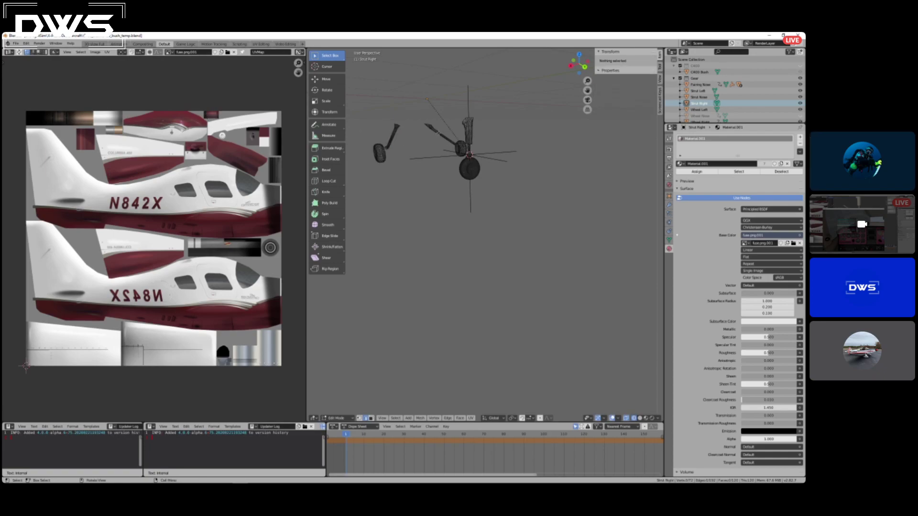
{"action": "key", "text": "Tab"}
Examine the Strut Left mesh's UV layout over the texture with all its geometry selected in Edit Mode.
{"action": "left_click", "coordinate": [439, 136]}
{"action": "key", "text": "Tab"}
{"action": "key", "text": "a"}
{"action": "key", "text": "a"}
{"action": "key", "text": "a"}
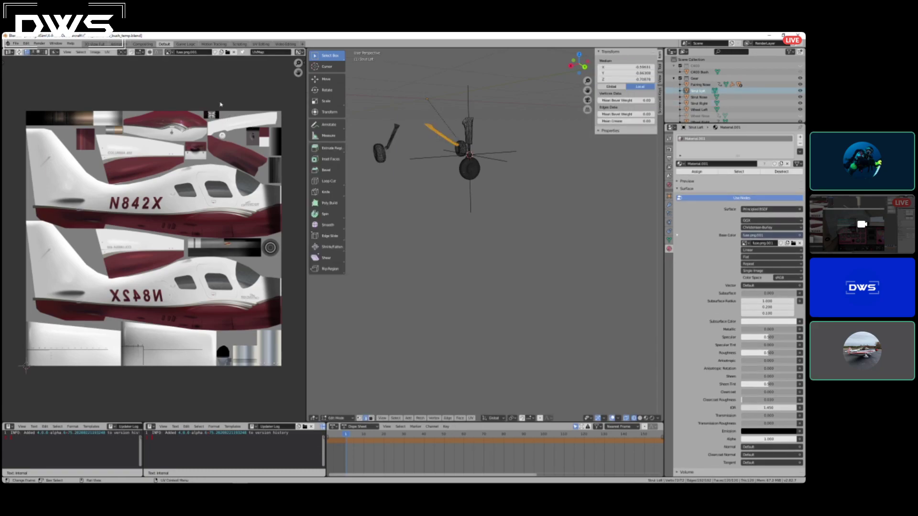
{"action": "key", "text": "Tab"}
{"action": "key", "text": "Tab"}
Open the Strut Nose mesh in Edit Mode and select all its geometry to examine its UV layout over the texture.
{"action": "key", "text": "Tab"}
{"action": "left_click", "coordinate": [469, 130]}
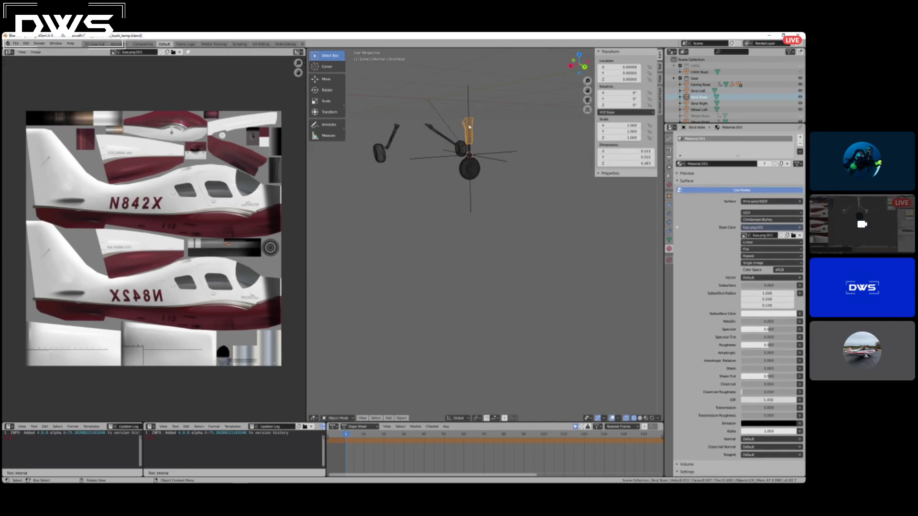
{"action": "key", "text": "Tab"}
{"action": "key", "text": "a"}
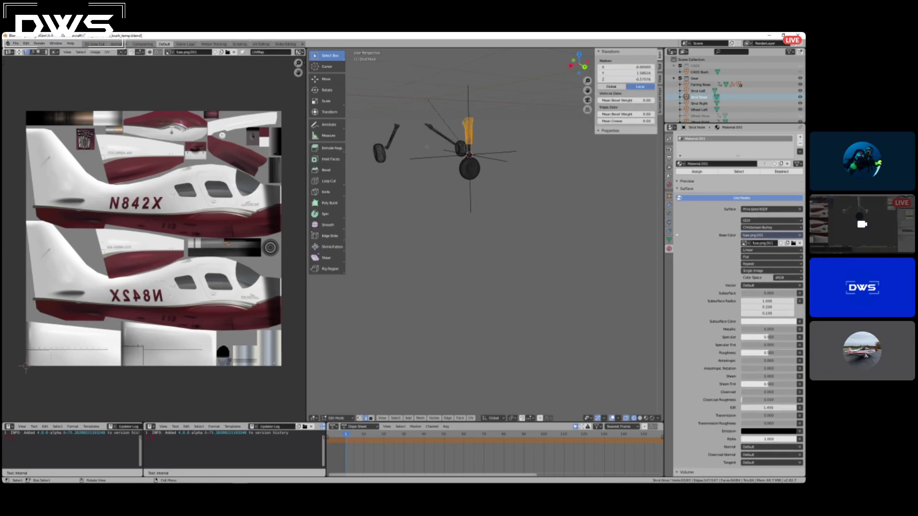
{"action": "scroll", "coordinate": [72, 124], "scroll_direction": "up", "scroll_amount": 4}
{"action": "scroll", "coordinate": [73, 123], "scroll_direction": "down", "scroll_amount": 3}
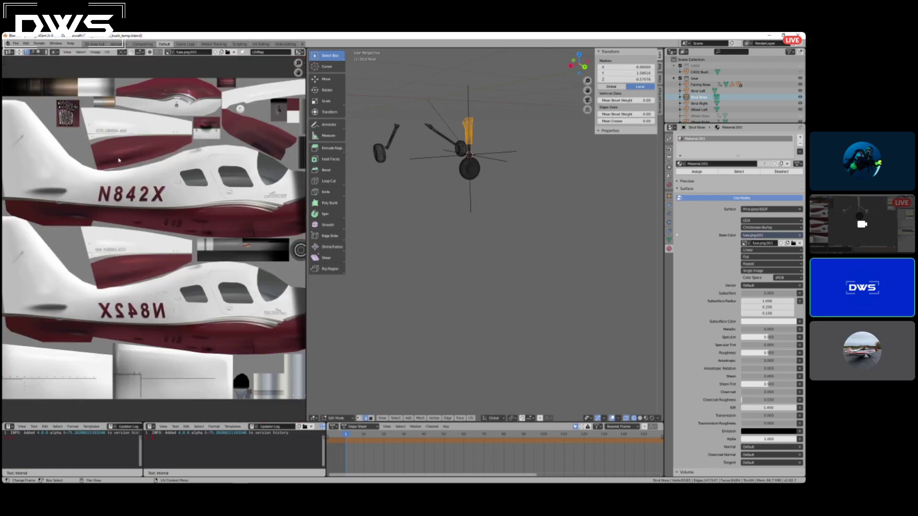
{"action": "scroll", "coordinate": [164, 187], "scroll_direction": "down", "scroll_amount": 3}
{"action": "scroll", "coordinate": [164, 186], "scroll_direction": "up", "scroll_amount": 1}
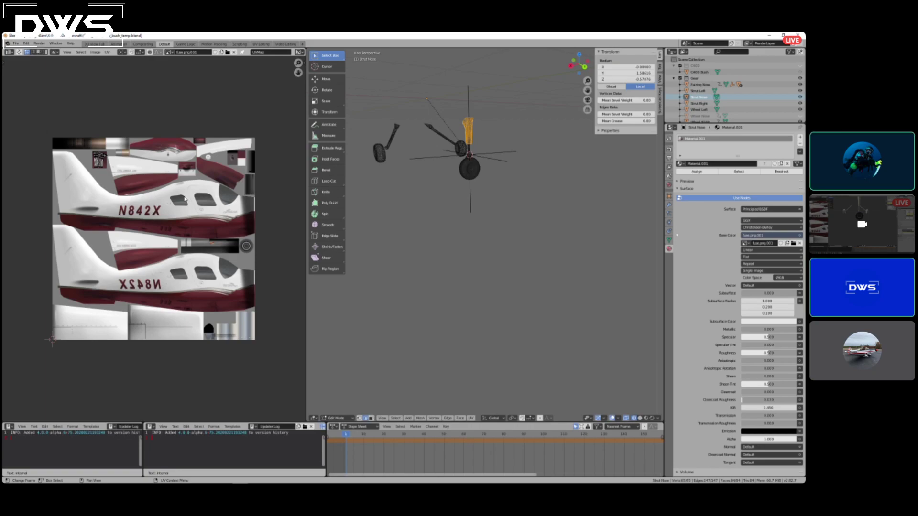
{"action": "middle_click_drag", "start_coordinate": [635, 233], "coordinate": [641, 232]}
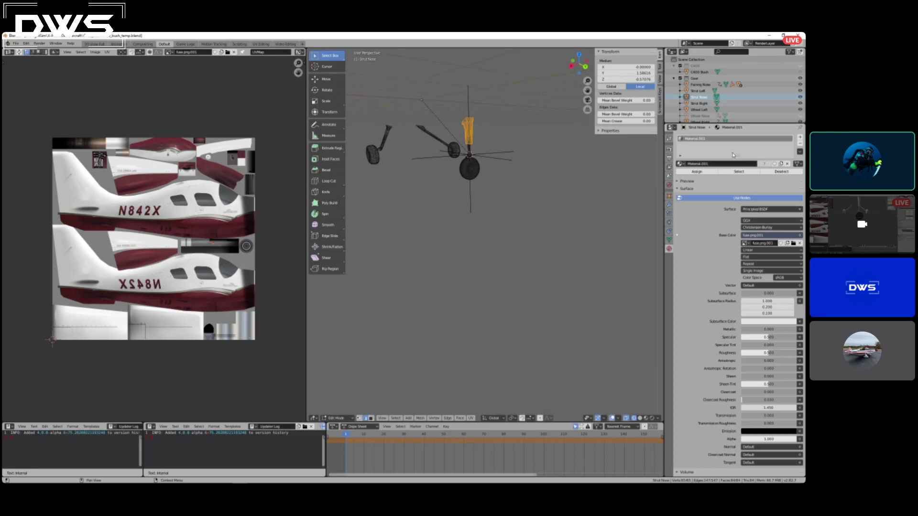
Leave Edit Mode on the Strut Nose mesh and switch the viewport shading to show the gear with its textures.
{"action": "scroll", "coordinate": [430, 157], "scroll_direction": "up", "scroll_amount": 2}
{"action": "scroll", "coordinate": [430, 157], "scroll_direction": "down", "scroll_amount": 2}
{"action": "scroll", "coordinate": [430, 157], "scroll_direction": "up", "scroll_amount": 1}
{"action": "key", "text": "Tab"}
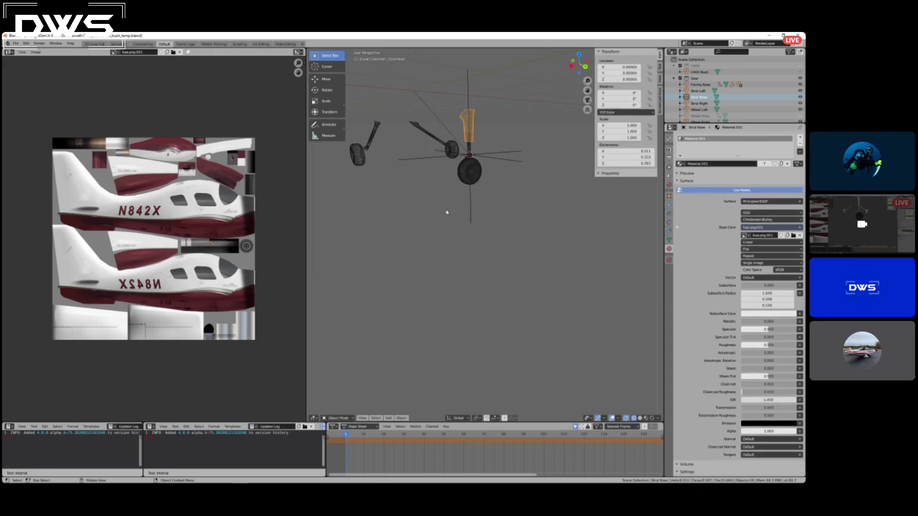
{"action": "key", "text": "z"}
{"action": "left_click", "coordinate": [441, 249]}
{"action": "middle_click_drag", "start_coordinate": [396, 199], "coordinate": [409, 196]}
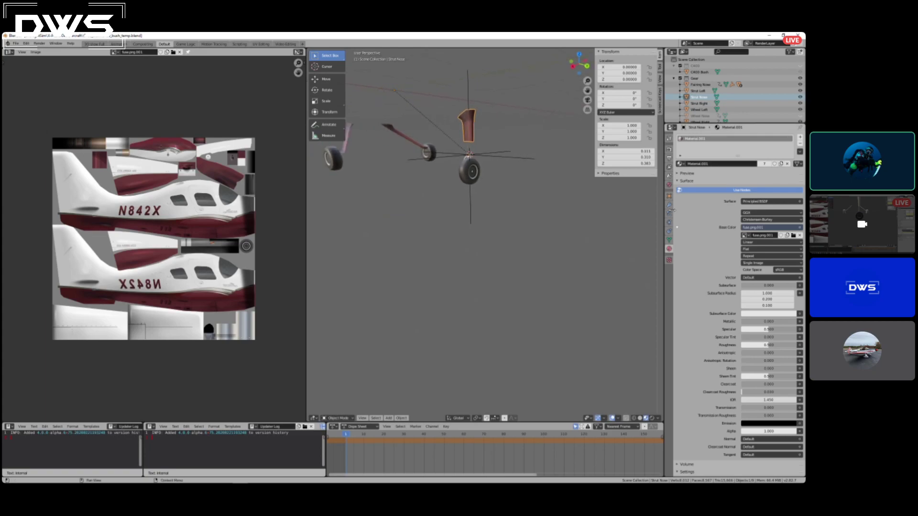
Name the Gear exportable collection bush_gear2 in the scene's X-Plane export settings.
{"action": "left_click", "coordinate": [669, 176]}
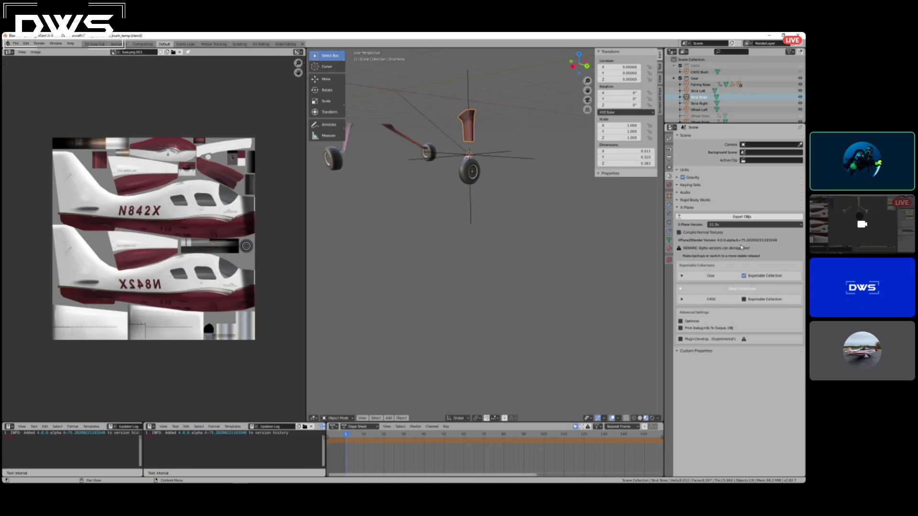
{"action": "left_click", "coordinate": [683, 277]}
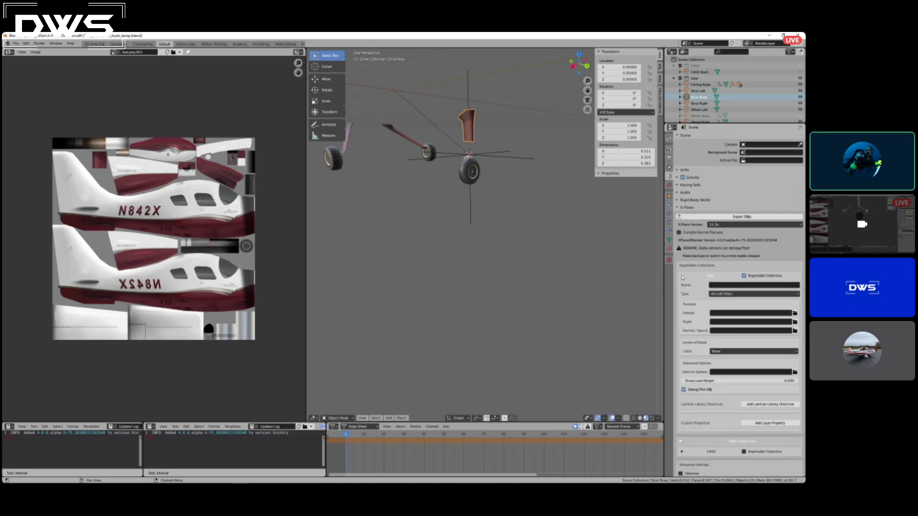
{"action": "left_click", "coordinate": [737, 288]}
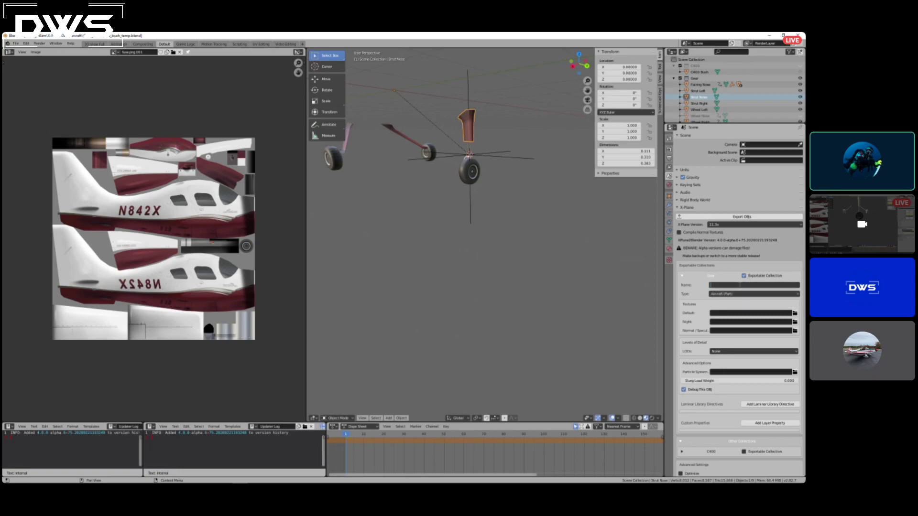
{"action": "type", "text": "gear"}
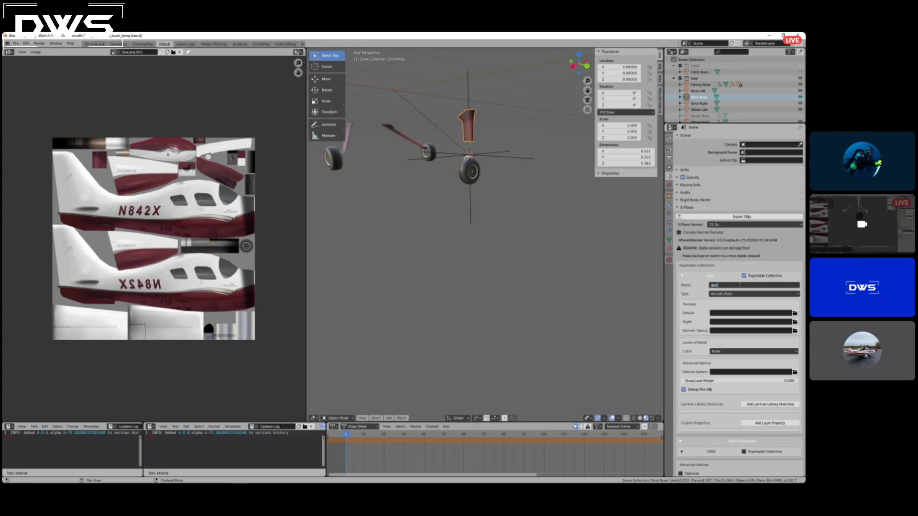
{"action": "type", "text": "bush_gear"}
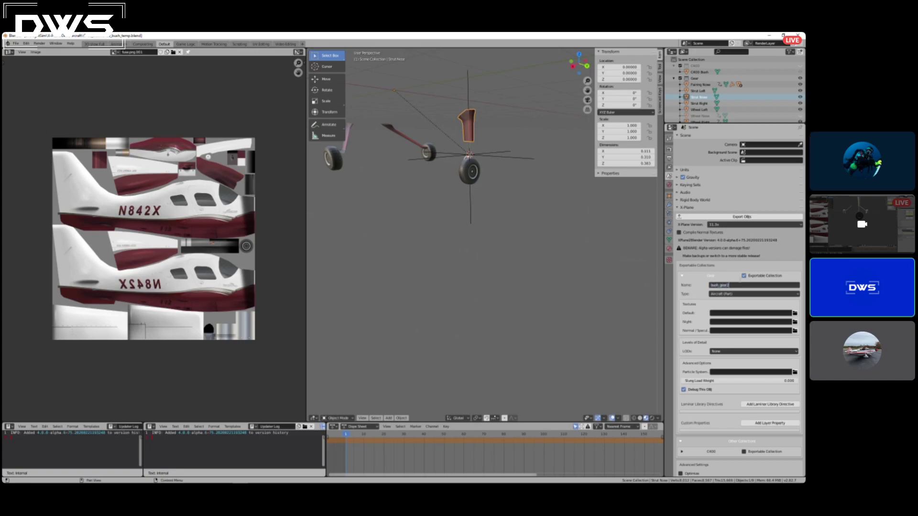
{"action": "key", "text": "Return"}
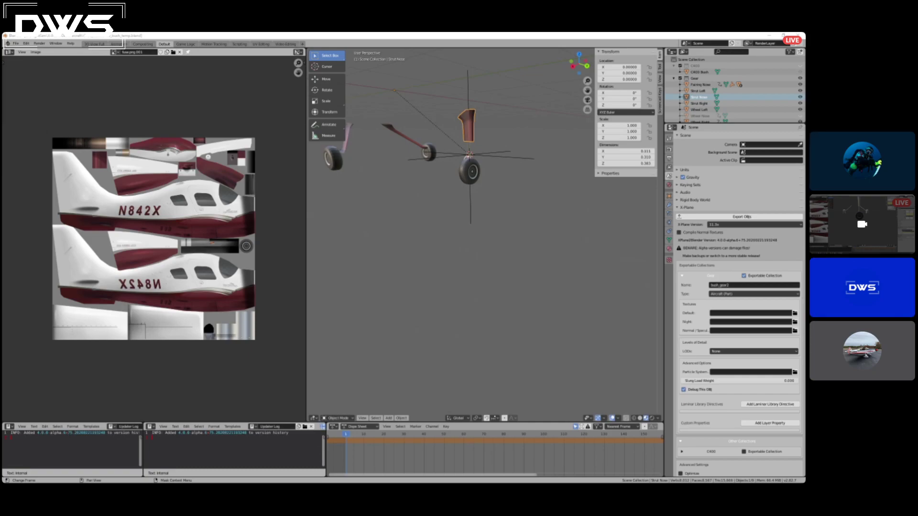
Set the Gear collection's default texture to fuse.png, save the Blender file and export the OBJs.
{"action": "double_click", "coordinate": [612, 291]}
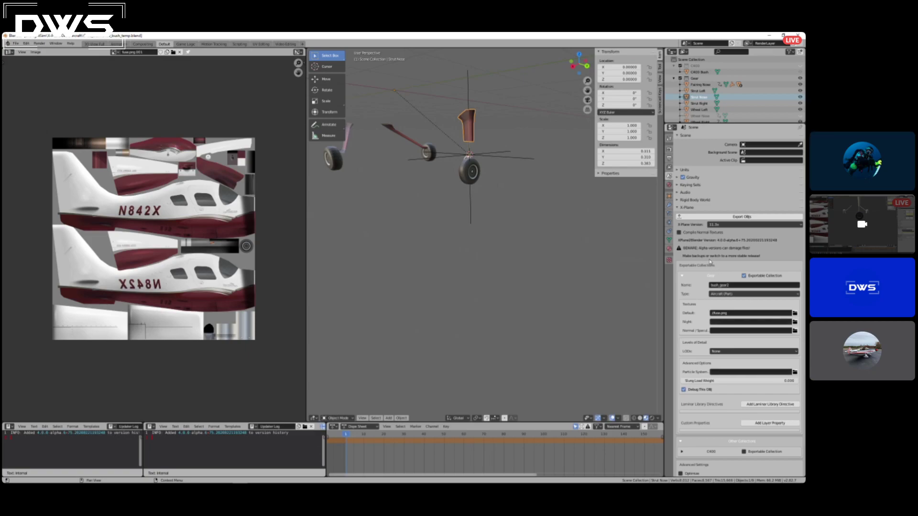
{"action": "left_click", "coordinate": [717, 218]}
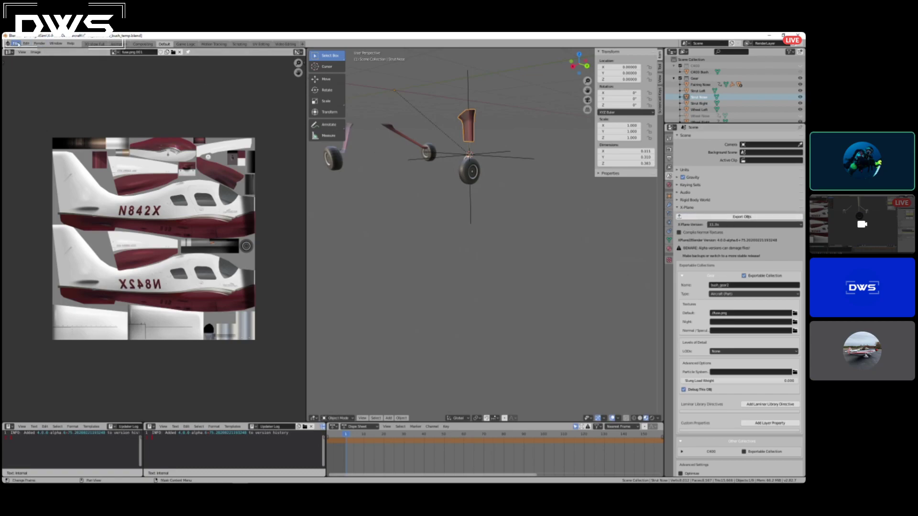
{"action": "left_click", "coordinate": [15, 44]}
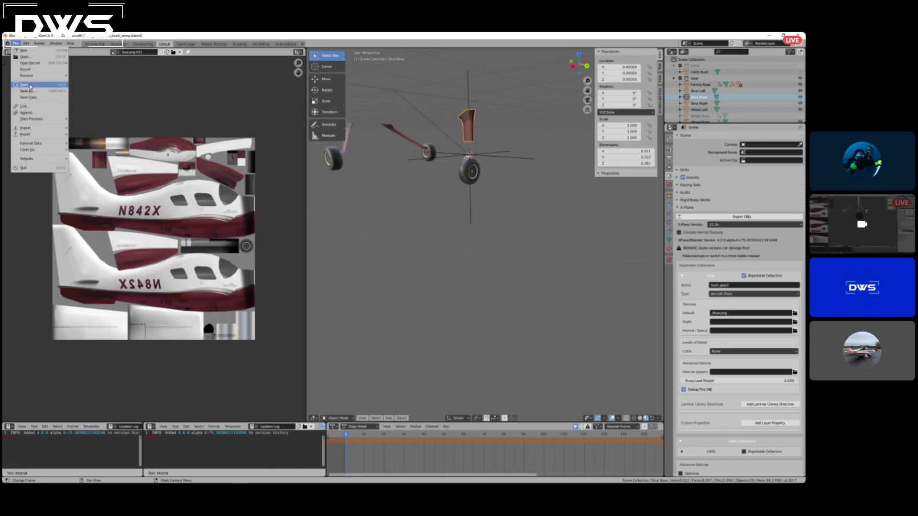
{"action": "left_click", "coordinate": [718, 218]}
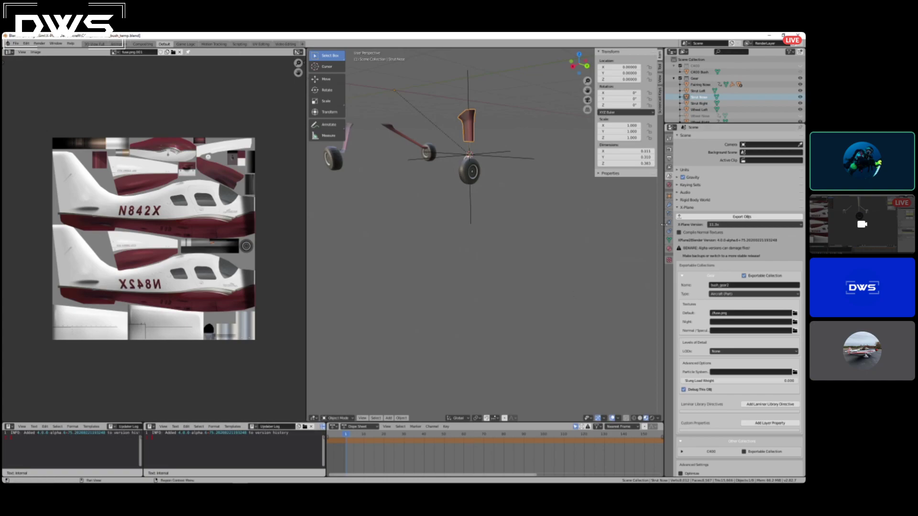
Clear the Gear collection's default texture path, export the OBJs again and save the Blender file.
{"action": "left_click", "coordinate": [722, 312]}
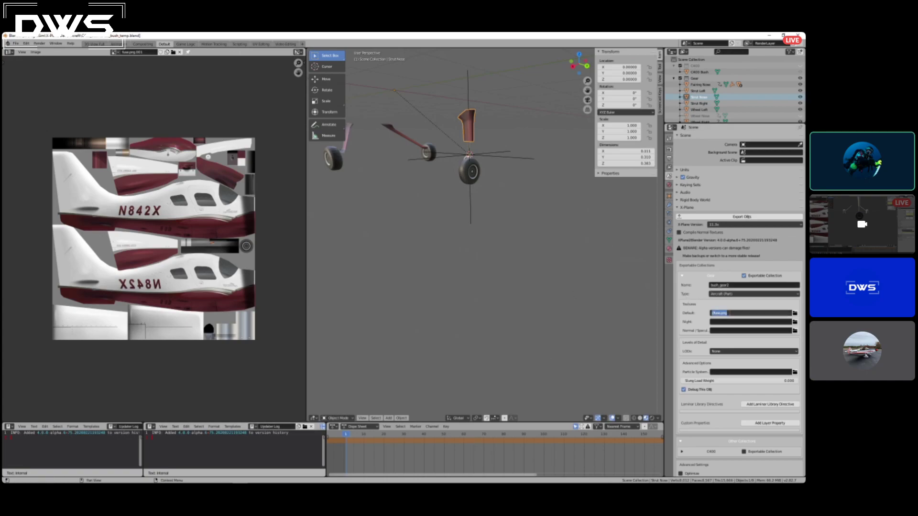
{"action": "left_click", "coordinate": [720, 217]}
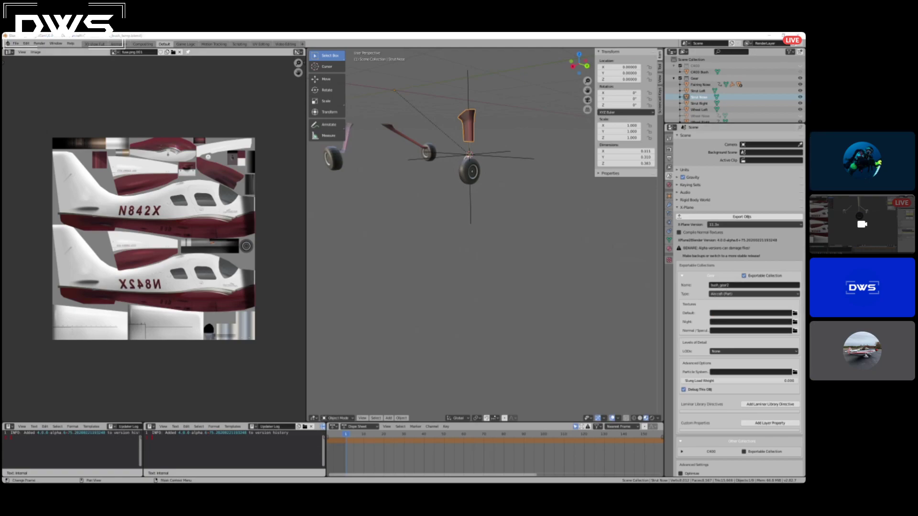
{"action": "key", "text": "Return"}
{"action": "left_click", "coordinate": [16, 44]}
{"action": "left_click", "coordinate": [29, 85]}
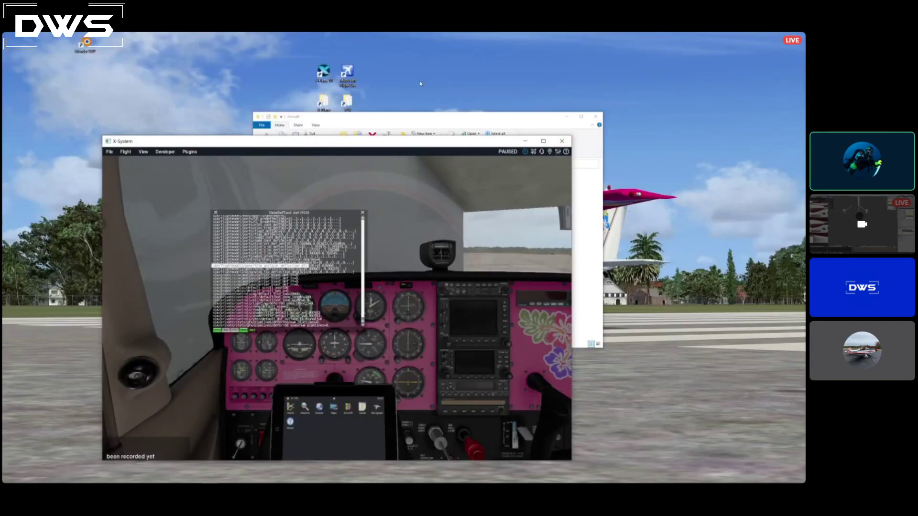
Switch to File Explorer, open the C400_bush folder containing the exported object and move its window aside.
{"action": "left_click", "coordinate": [423, 117]}
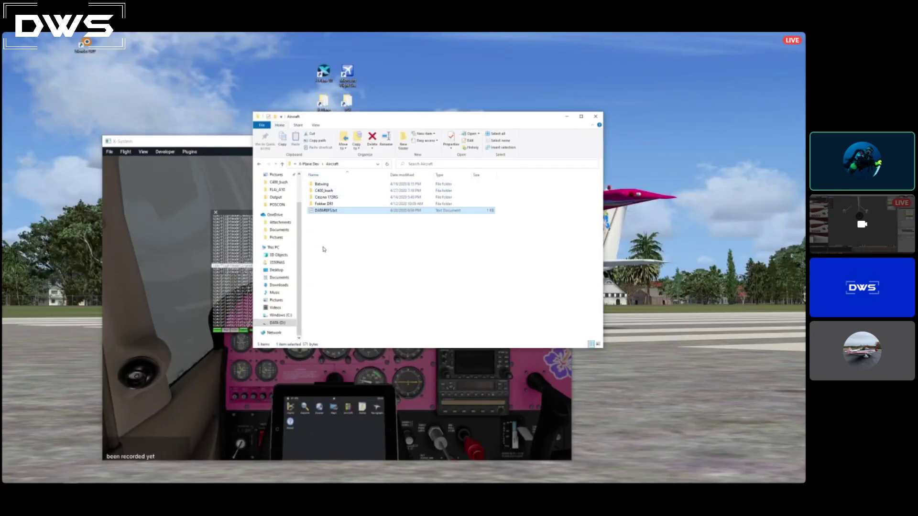
{"action": "double_click", "coordinate": [324, 190]}
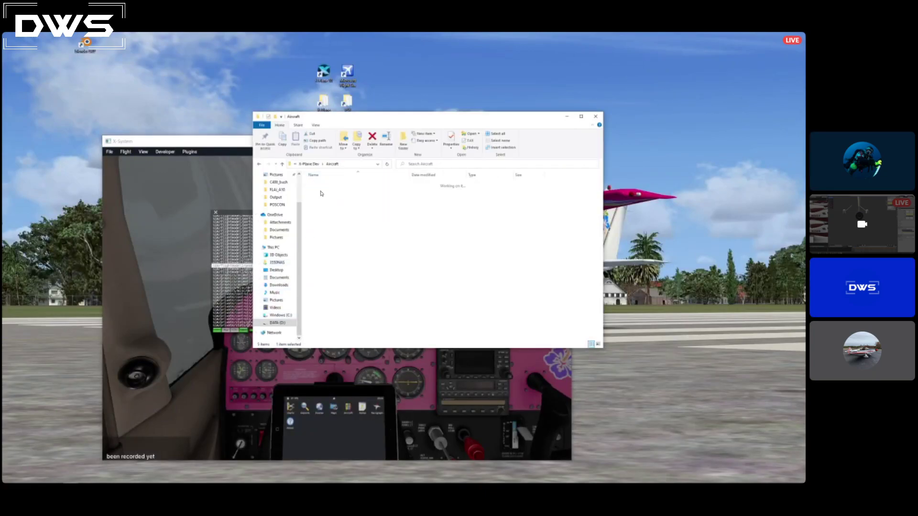
{"action": "left_click", "coordinate": [330, 191]}
{"action": "left_click_drag", "start_coordinate": [392, 117], "coordinate": [229, 135]}
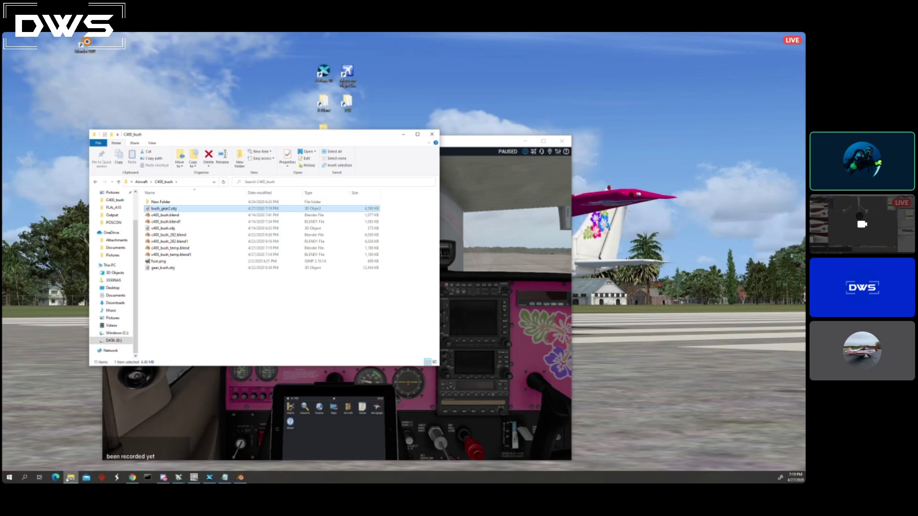
Open a second File Explorer window and place it beside the C400_bush folder window.
{"action": "left_click", "coordinate": [70, 478]}
{"action": "left_click", "coordinate": [69, 477]}
{"action": "right_click", "coordinate": [69, 479]}
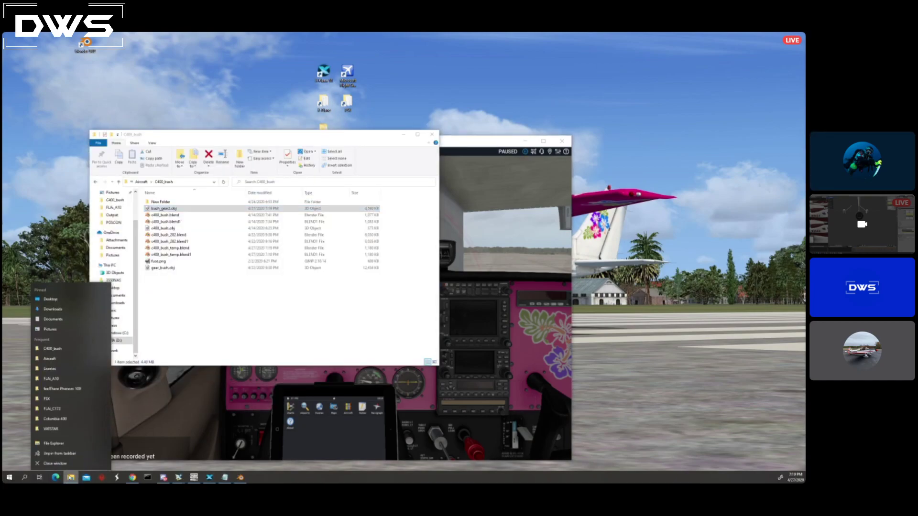
{"action": "left_click", "coordinate": [57, 443]}
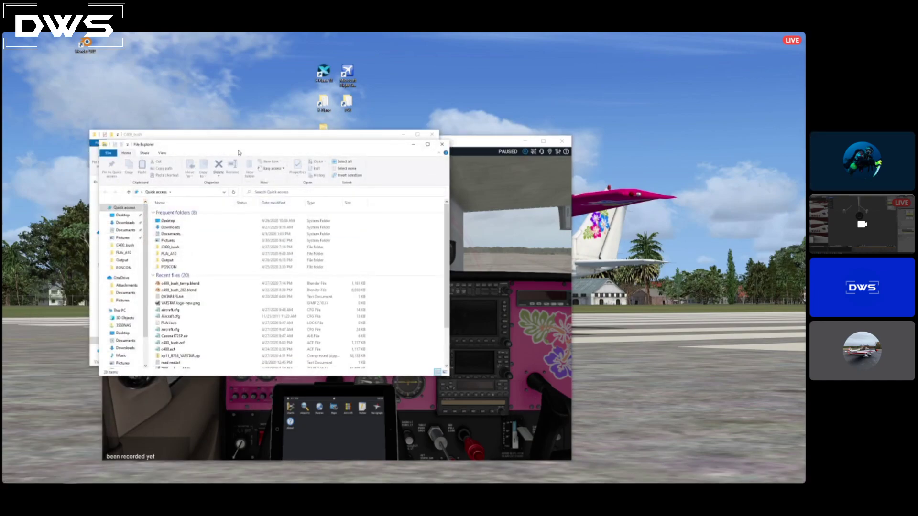
{"action": "left_click_drag", "start_coordinate": [366, 146], "coordinate": [653, 131]}
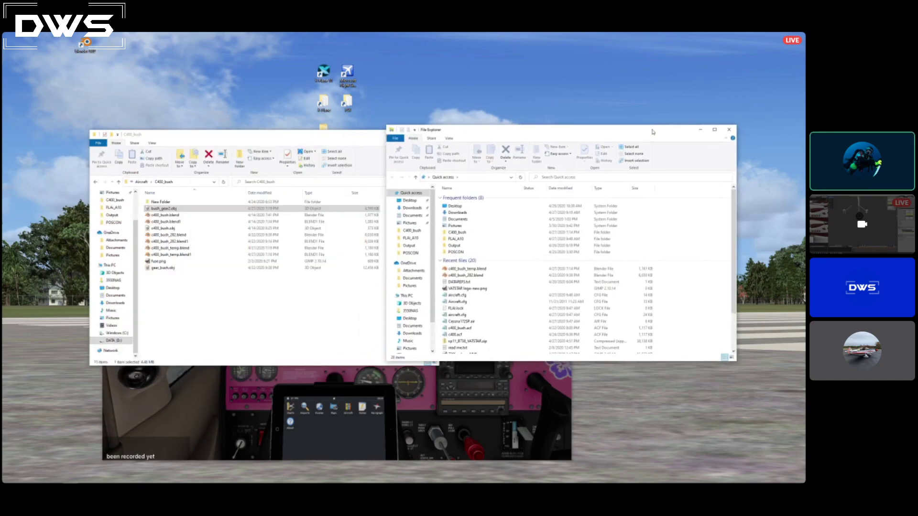
Browse the second File Explorer window to the X-Plane 11 Aircraft folder inside FlightSim on the DATA (D:) drive.
{"action": "scroll", "coordinate": [406, 348], "scroll_direction": "down", "scroll_amount": 2}
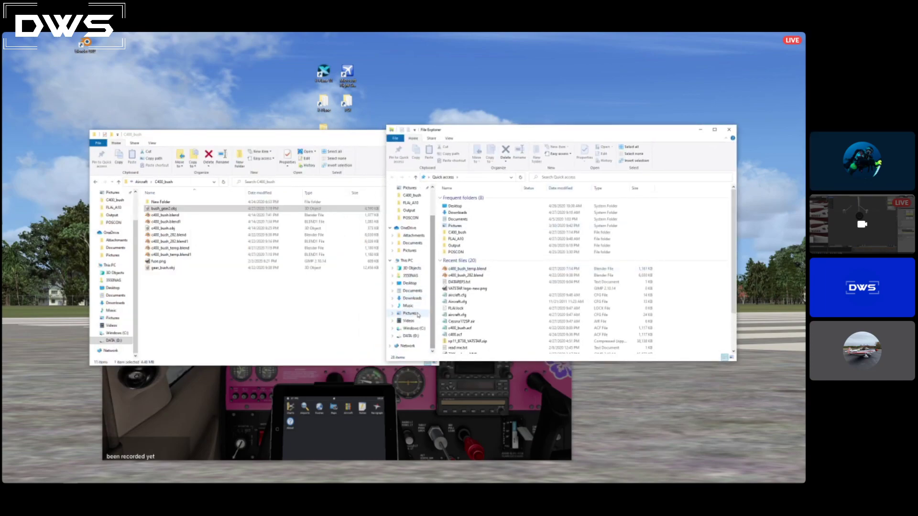
{"action": "left_click", "coordinate": [409, 337]}
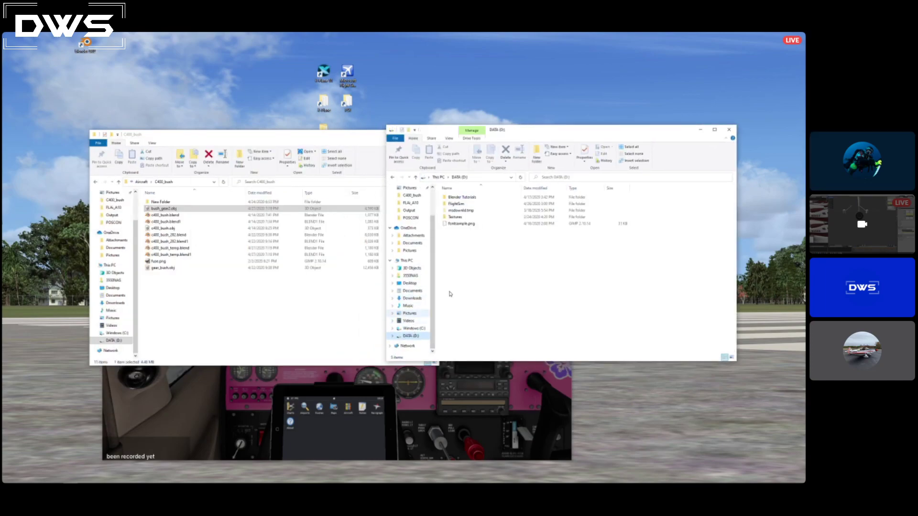
{"action": "double_click", "coordinate": [463, 205]}
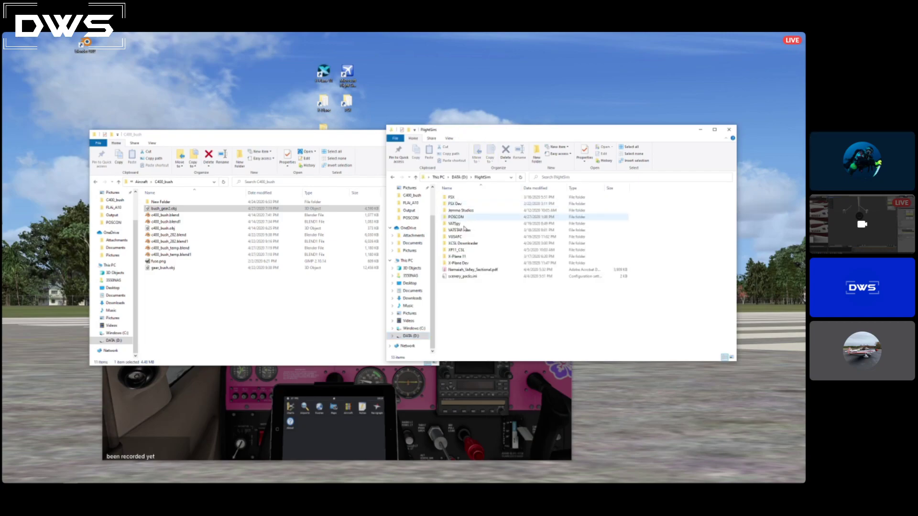
{"action": "double_click", "coordinate": [459, 257]}
{"action": "double_click", "coordinate": [454, 197]}
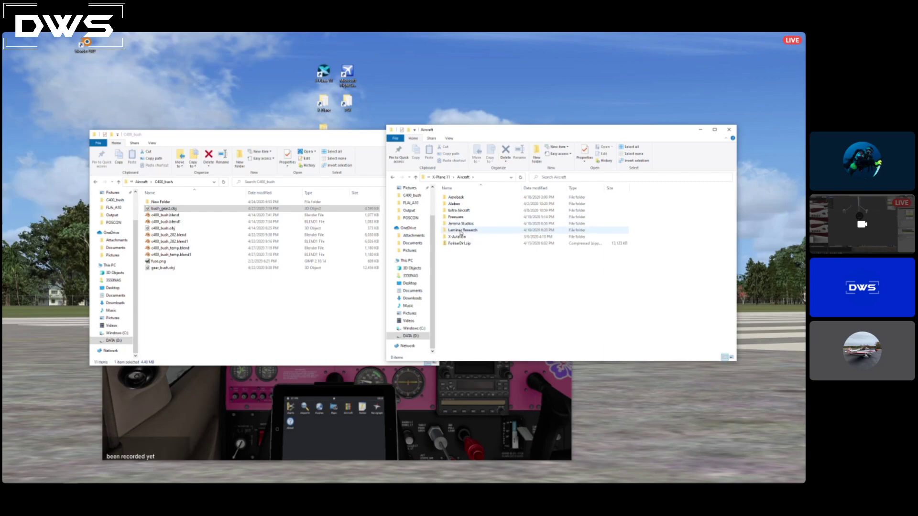
Open the objects folder under Extra Aircraft, Columbia 400, and move bush_gear2.obj into it from C400_bush.
{"action": "left_click", "coordinate": [455, 211]}
{"action": "double_click", "coordinate": [455, 211]}
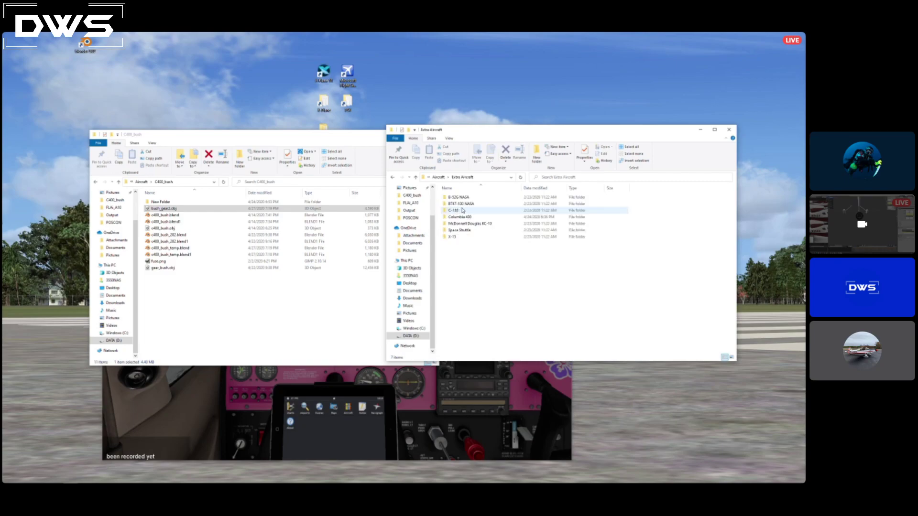
{"action": "double_click", "coordinate": [467, 218]}
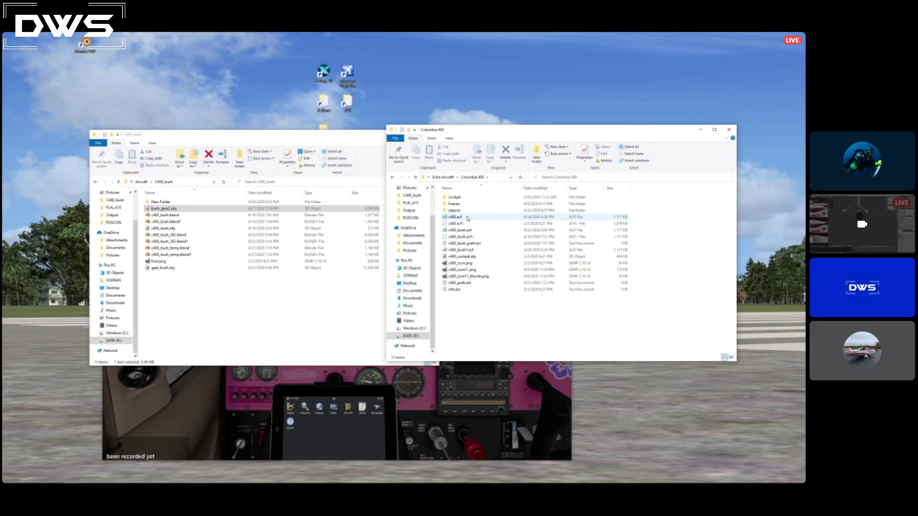
{"action": "double_click", "coordinate": [498, 211]}
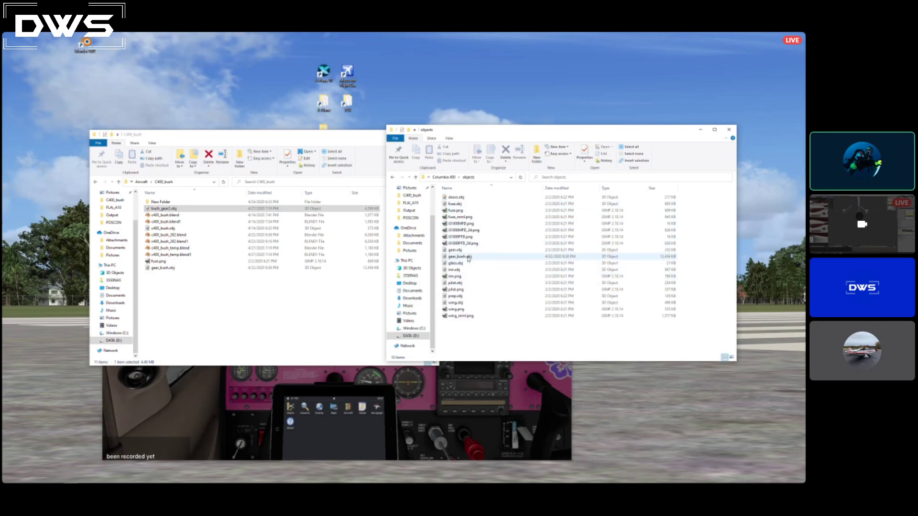
{"action": "left_click_drag", "start_coordinate": [179, 209], "coordinate": [518, 347]}
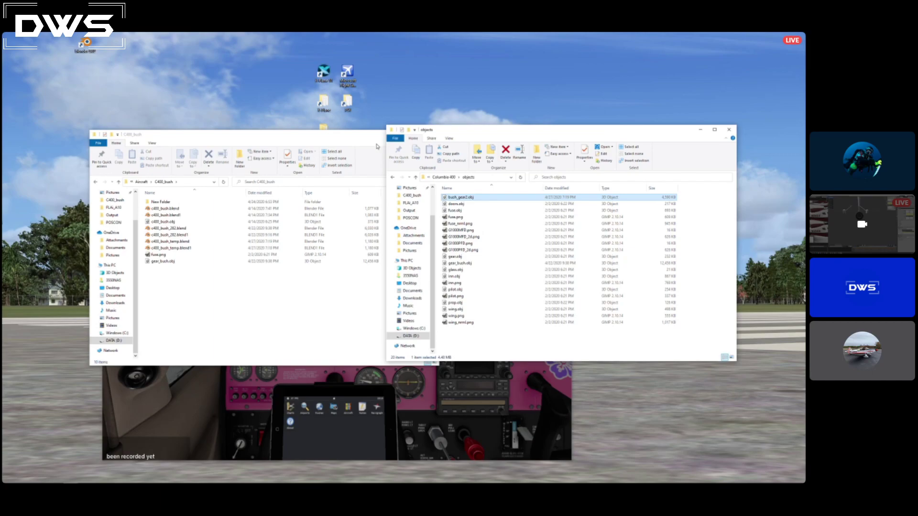
{"action": "left_click", "coordinate": [476, 342]}
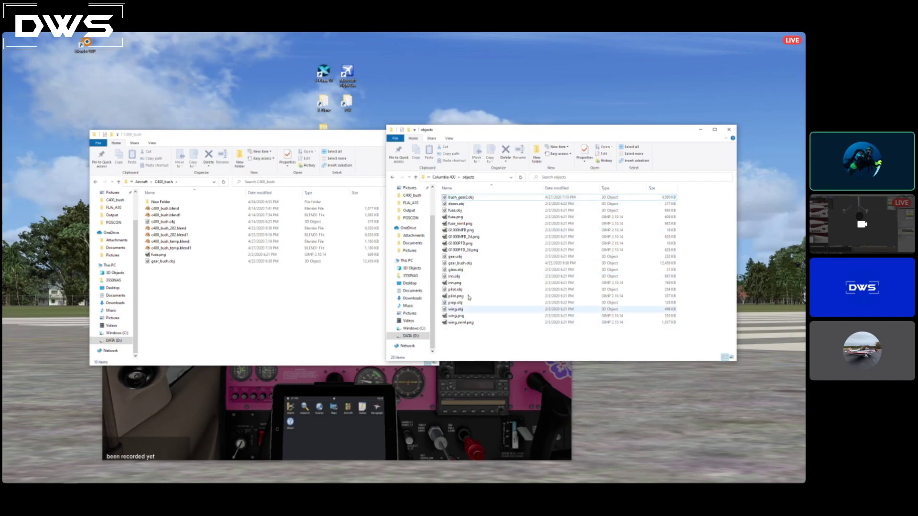
Switch to the second X-System window and maximize it.
{"action": "mouse_move", "coordinate": [295, 482]}
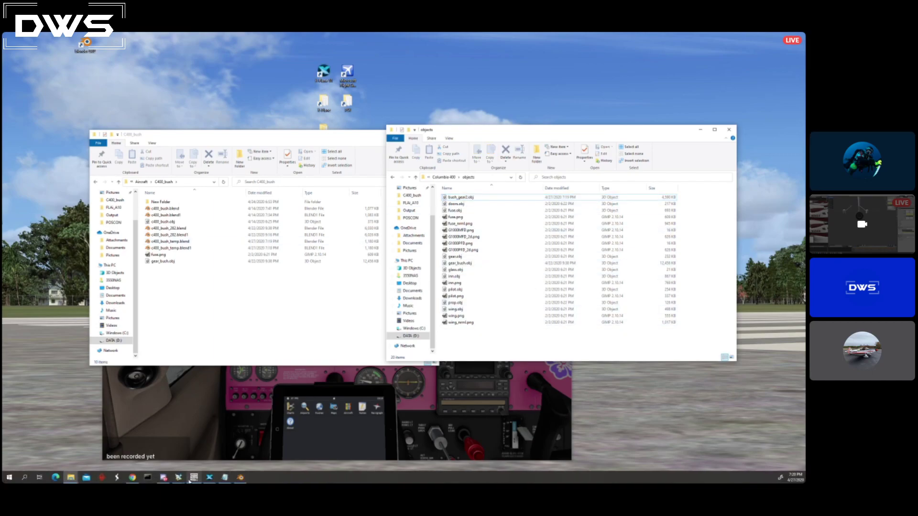
{"action": "left_click", "coordinate": [179, 454]}
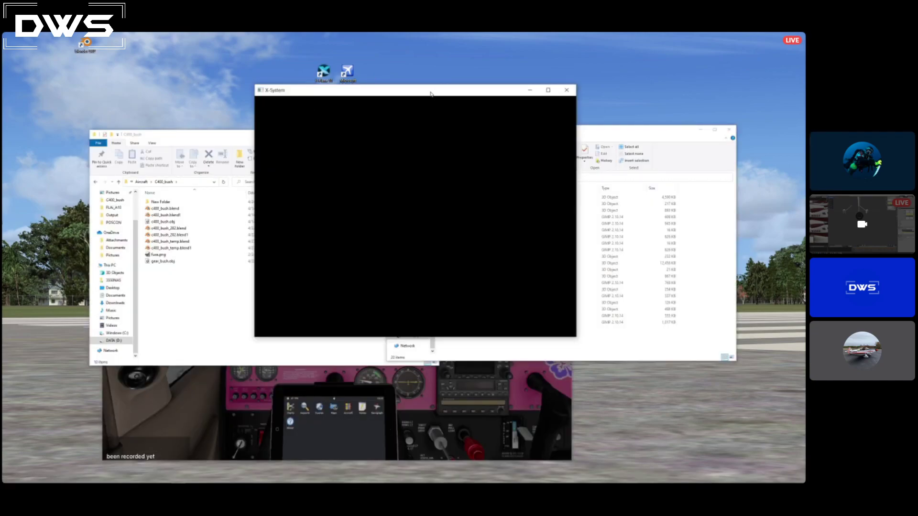
{"action": "left_click_drag", "start_coordinate": [430, 94], "coordinate": [424, 109]}
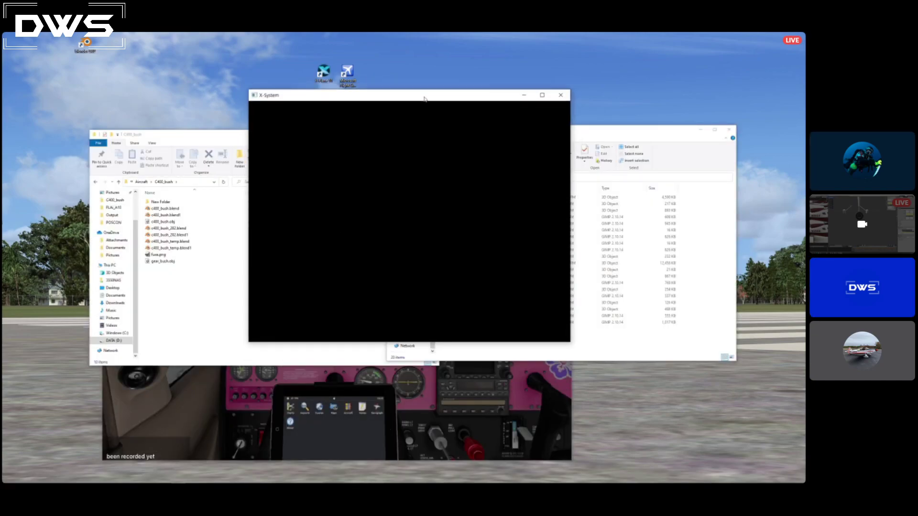
{"action": "mouse_move", "coordinate": [185, 480]}
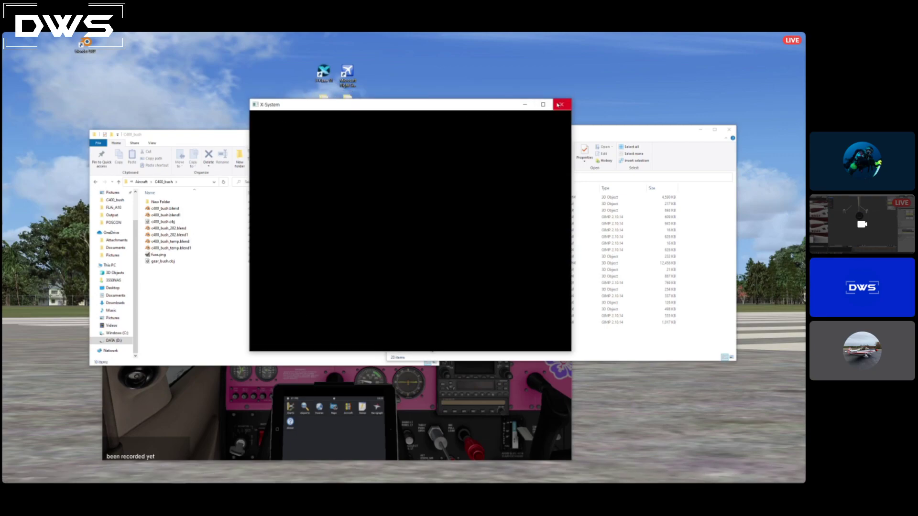
{"action": "left_click", "coordinate": [543, 104]}
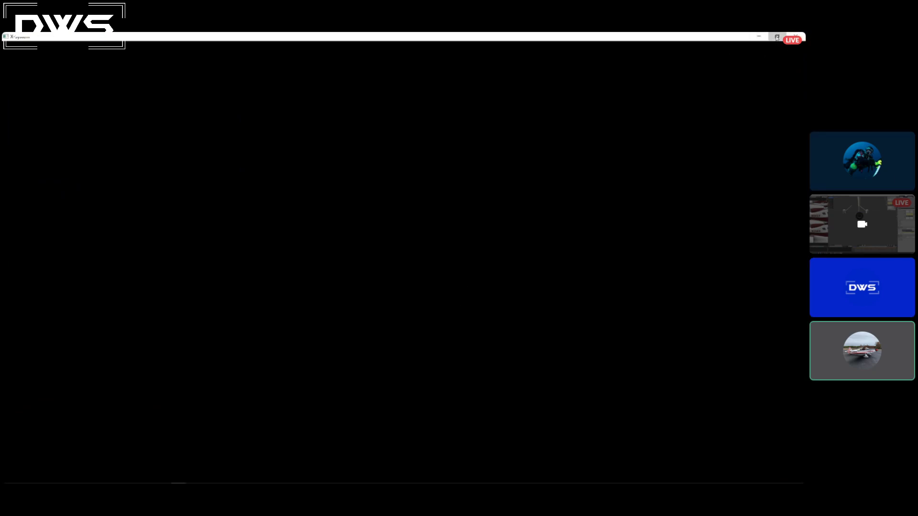
Restore the second X-System window to its smaller size, bring up its pending message, and rearrange the simulator and aircraft editor windows.
{"action": "left_click", "coordinate": [777, 37]}
{"action": "mouse_move", "coordinate": [304, 483]}
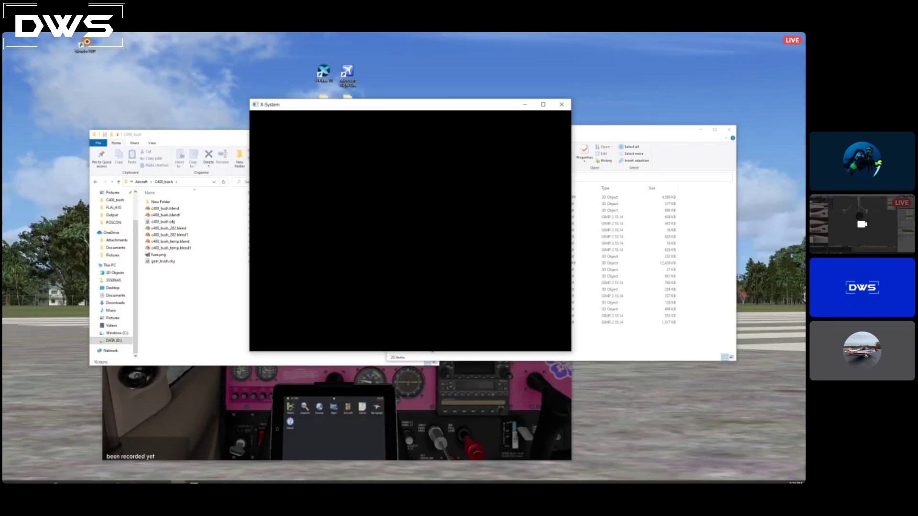
{"action": "left_click", "coordinate": [176, 480]}
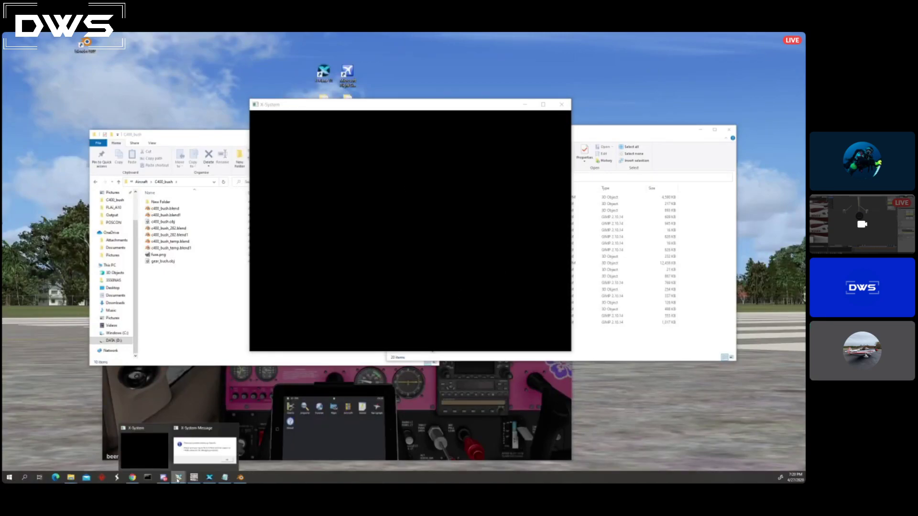
{"action": "left_click", "coordinate": [199, 455]}
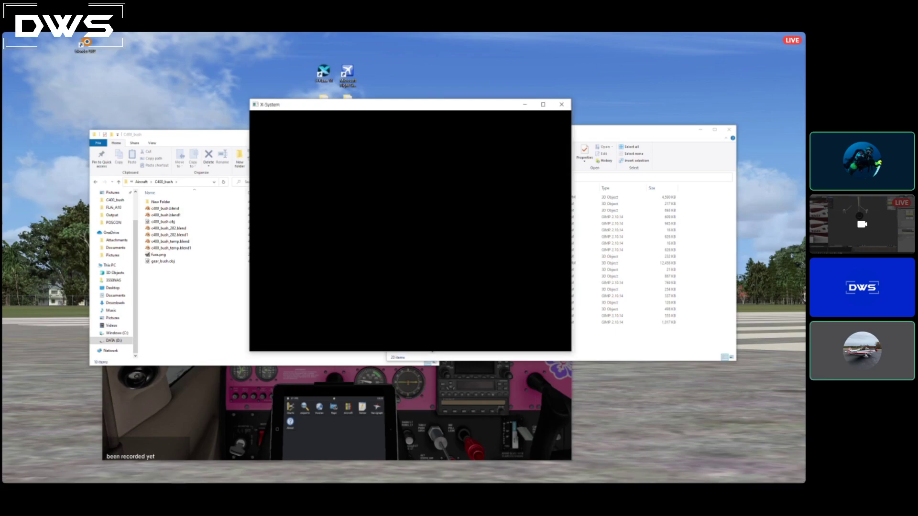
{"action": "left_click_drag", "start_coordinate": [347, 139], "coordinate": [565, 196]}
{"action": "left_click_drag", "start_coordinate": [342, 139], "coordinate": [432, 194]}
{"action": "left_click", "coordinate": [404, 190]}
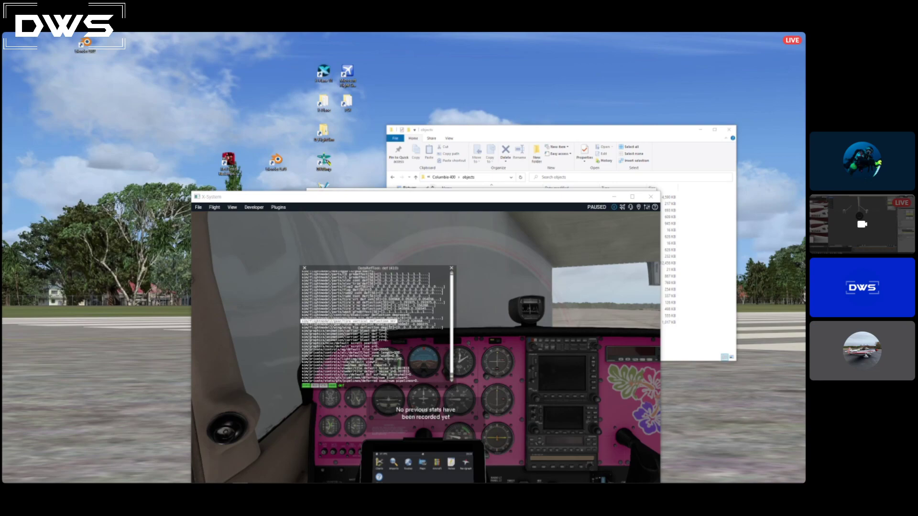
{"action": "left_click_drag", "start_coordinate": [396, 88], "coordinate": [434, 86]}
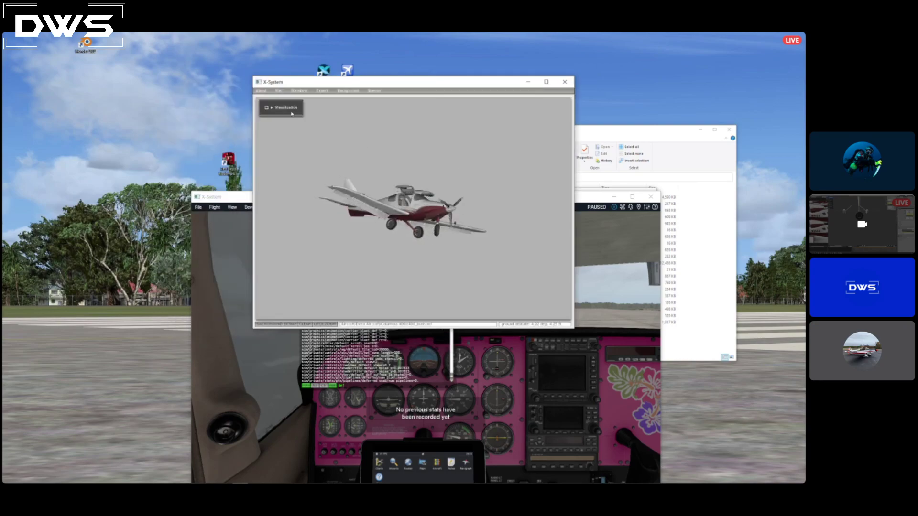
Open the aircraft file c400_bush1.acf from the Columbia 400 folder.
{"action": "left_click", "coordinate": [295, 90]}
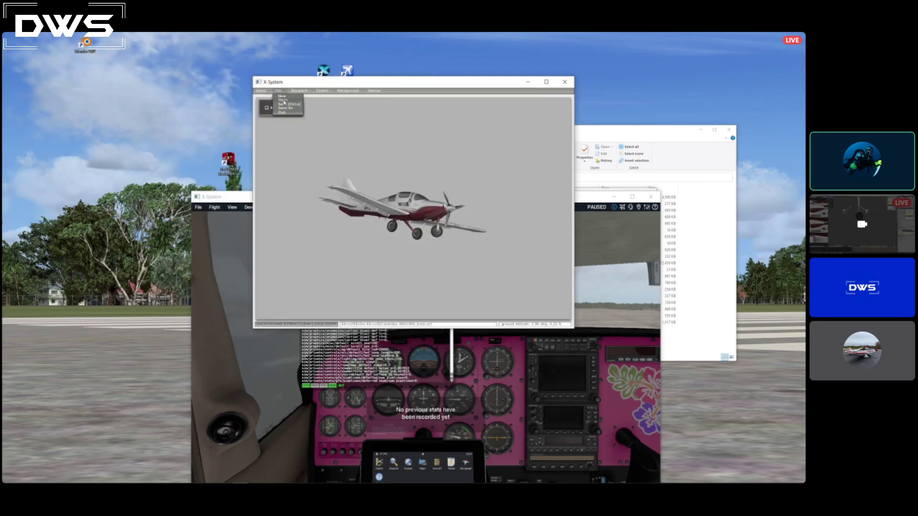
{"action": "left_click", "coordinate": [284, 102]}
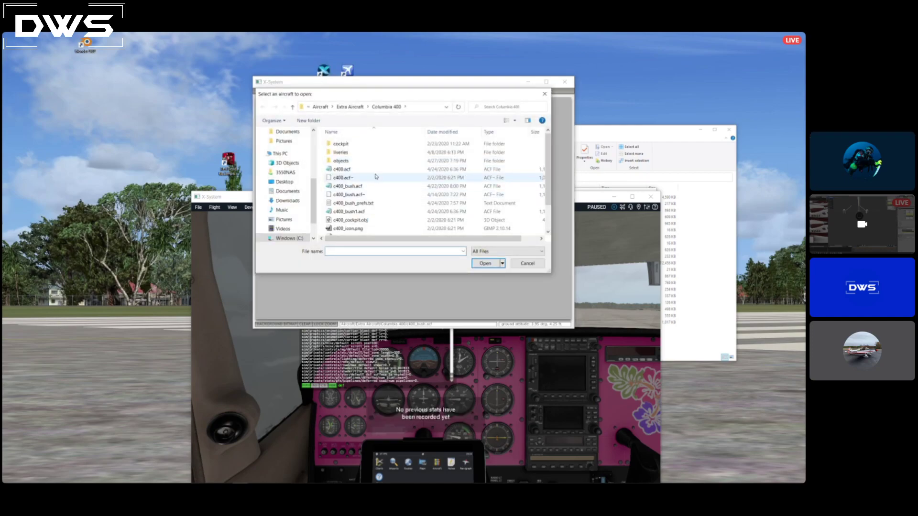
{"action": "scroll", "coordinate": [376, 189], "scroll_direction": "down", "scroll_amount": 1}
{"action": "left_click", "coordinate": [360, 189]}
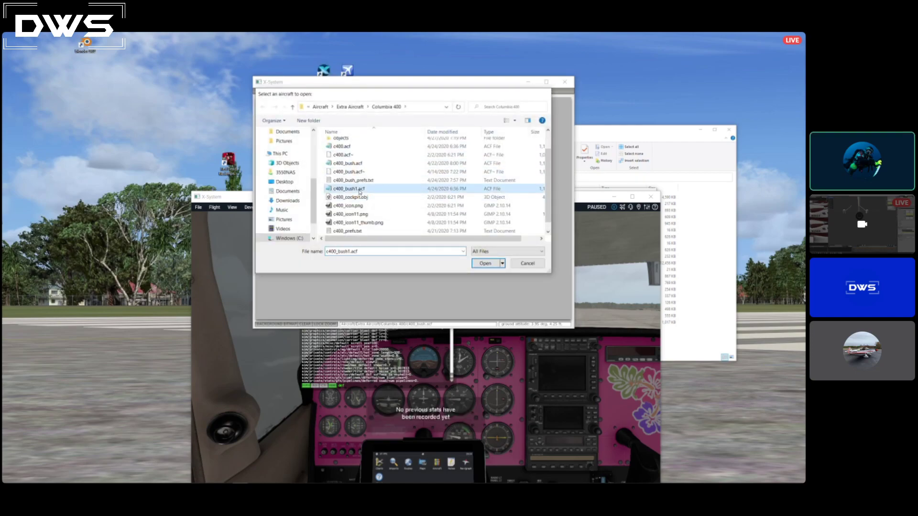
{"action": "double_click", "coordinate": [360, 190]}
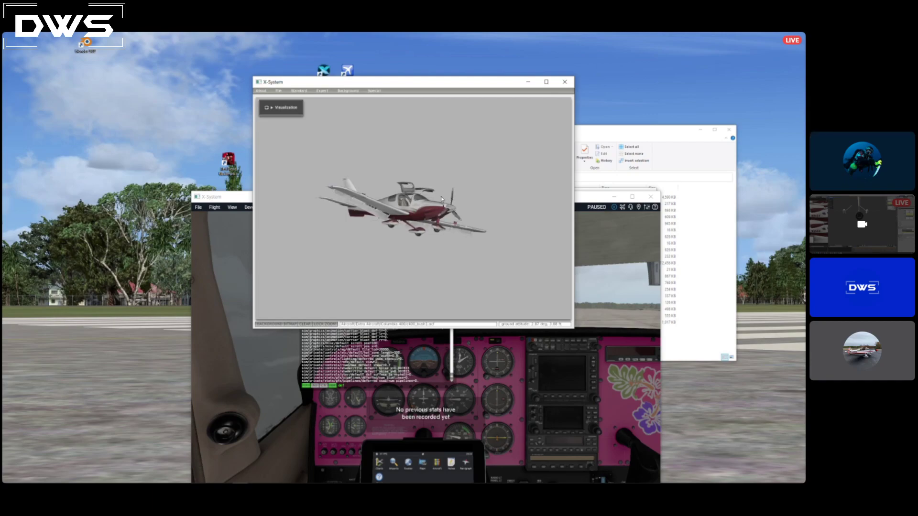
Open the aircraft's Misc Objects settings and remove the gear.obj entry.
{"action": "left_click", "coordinate": [280, 91]}
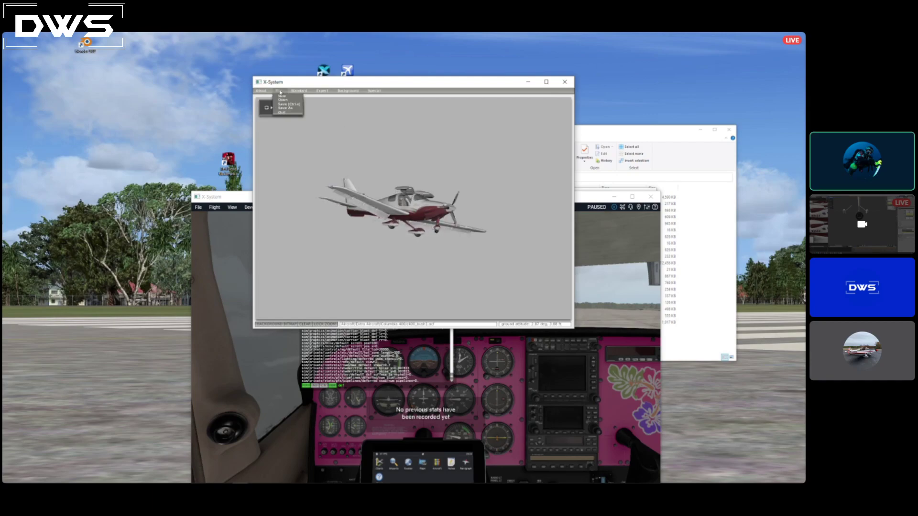
{"action": "left_click", "coordinate": [300, 92]}
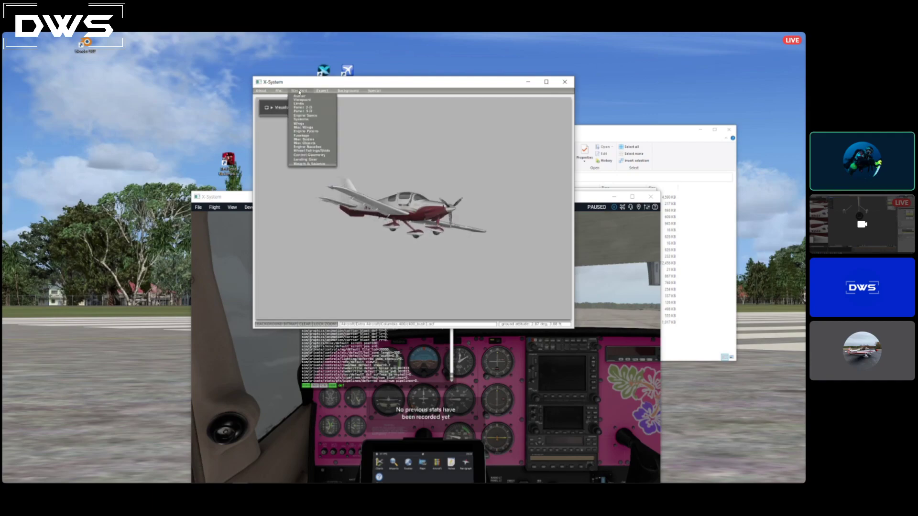
{"action": "left_click", "coordinate": [304, 143]}
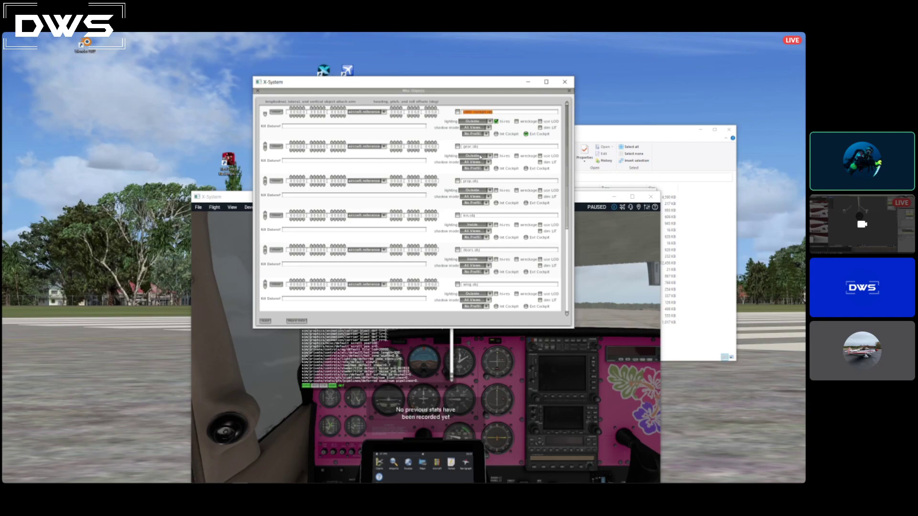
{"action": "left_click", "coordinate": [277, 146]}
Add a new entry at the end of the Misc Objects list and attach bush_gear2.obj from the objects folder to it.
{"action": "left_click", "coordinate": [547, 81]}
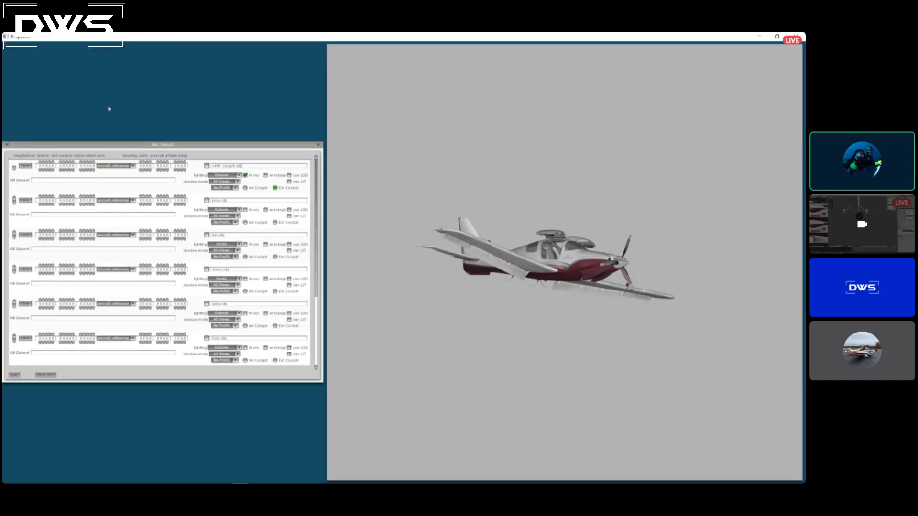
{"action": "scroll", "coordinate": [62, 287], "scroll_direction": "down", "scroll_amount": 1}
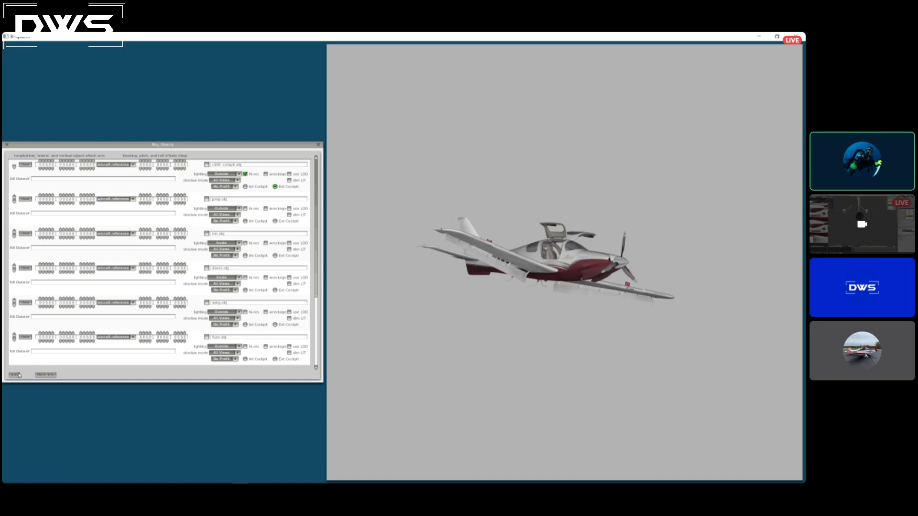
{"action": "scroll", "coordinate": [249, 338], "scroll_direction": "down", "scroll_amount": 2}
{"action": "scroll", "coordinate": [248, 338], "scroll_direction": "down", "scroll_amount": 3}
{"action": "scroll", "coordinate": [242, 358], "scroll_direction": "down", "scroll_amount": 3}
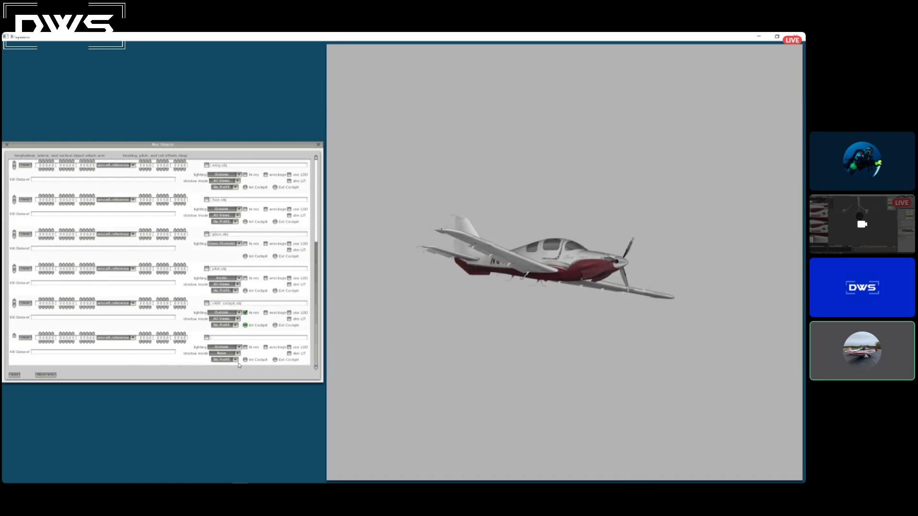
{"action": "left_click", "coordinate": [207, 338]}
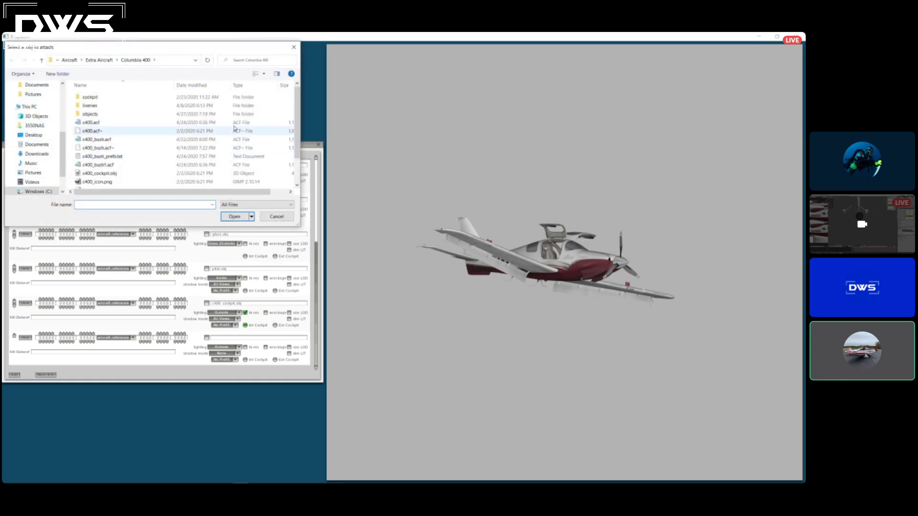
{"action": "scroll", "coordinate": [300, 159], "scroll_direction": "down", "scroll_amount": 2}
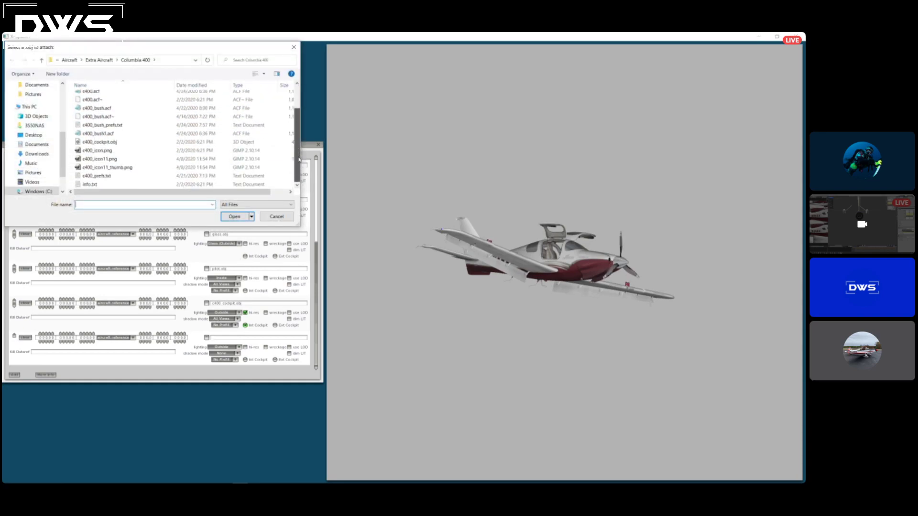
{"action": "scroll", "coordinate": [300, 167], "scroll_direction": "up", "scroll_amount": 2}
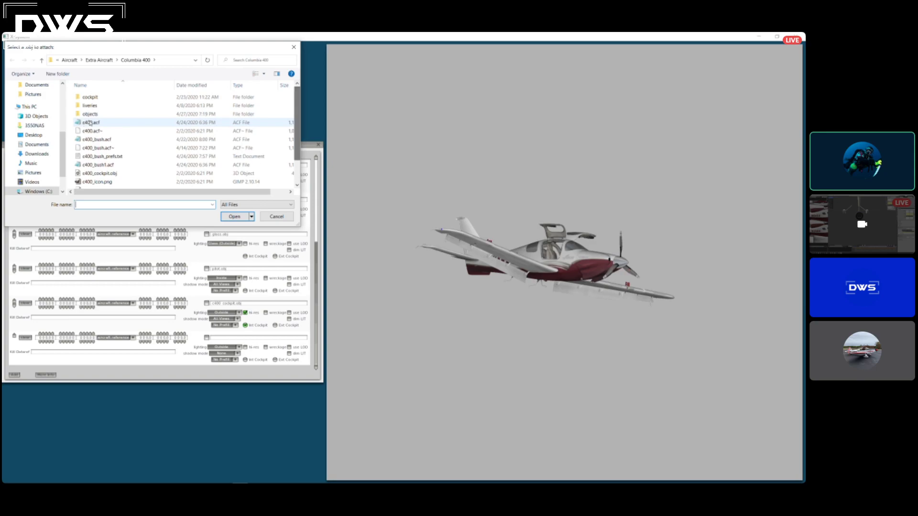
{"action": "double_click", "coordinate": [90, 114]}
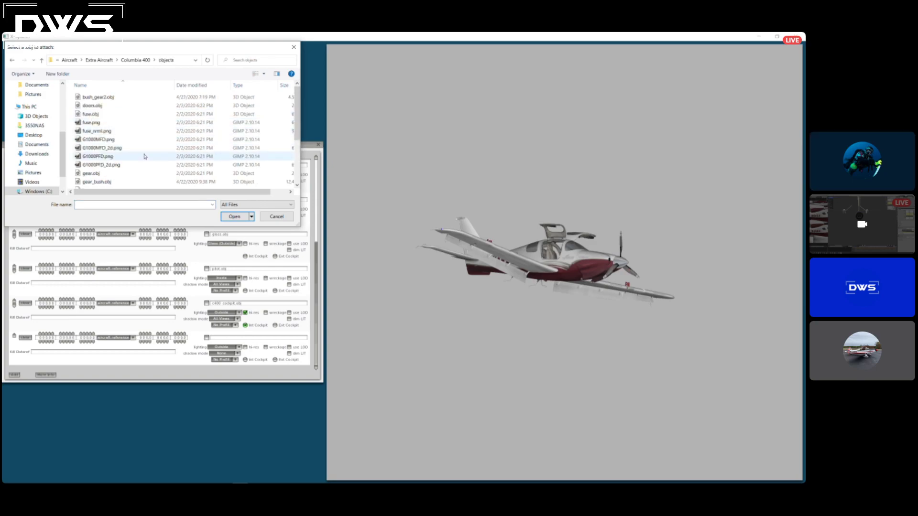
{"action": "double_click", "coordinate": [98, 98]}
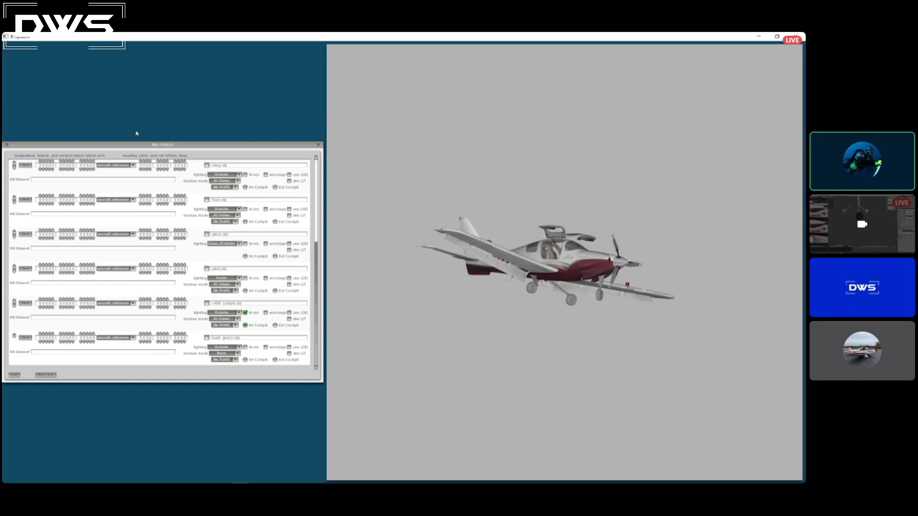
{"action": "left_click", "coordinate": [7, 145]}
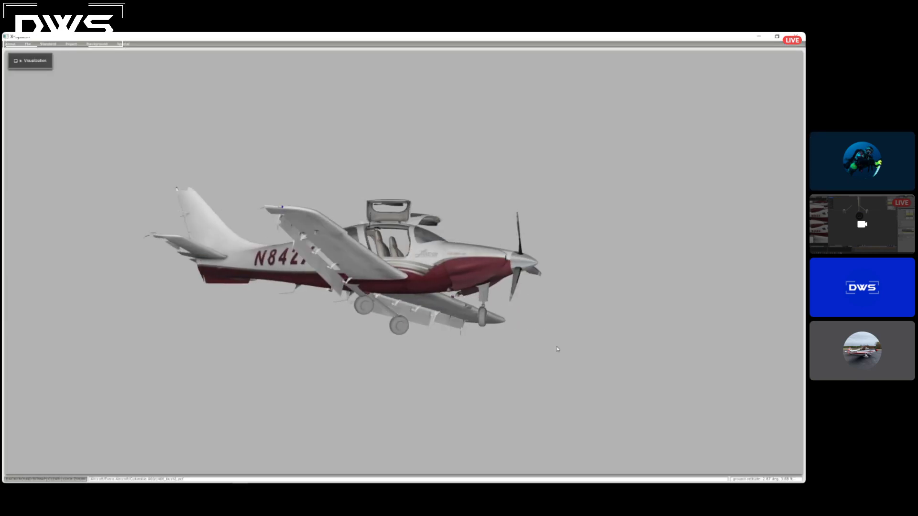
Examine the new landing gear on the aircraft model from the front, rear, both sides and underneath.
{"action": "key", "text": "a"}
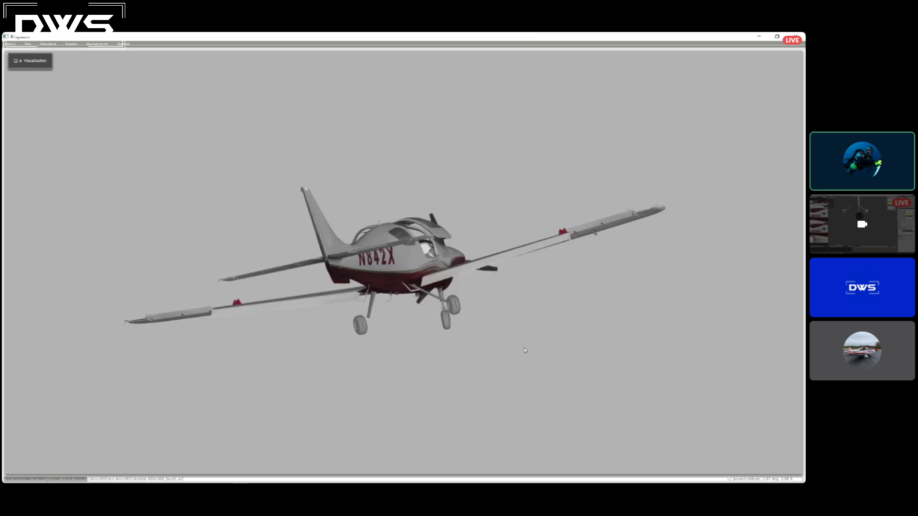
{"action": "key", "text": "a"}
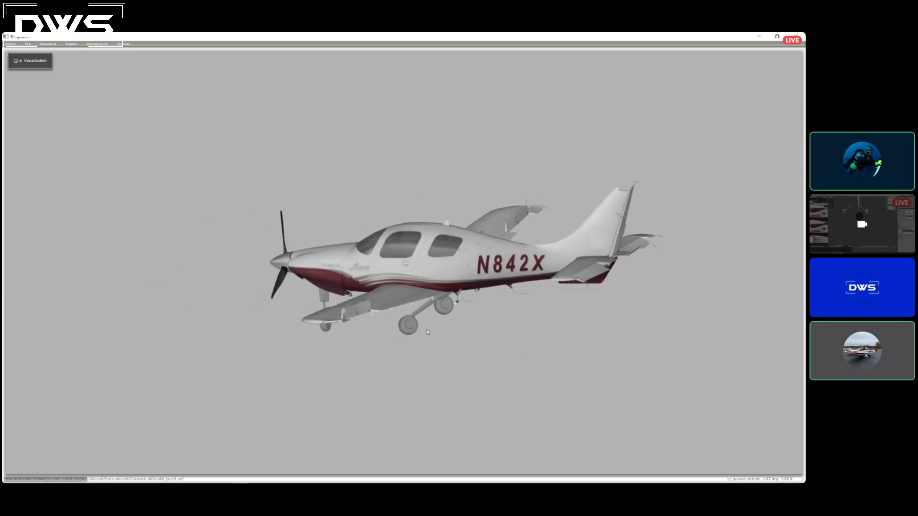
{"action": "key", "text": "a"}
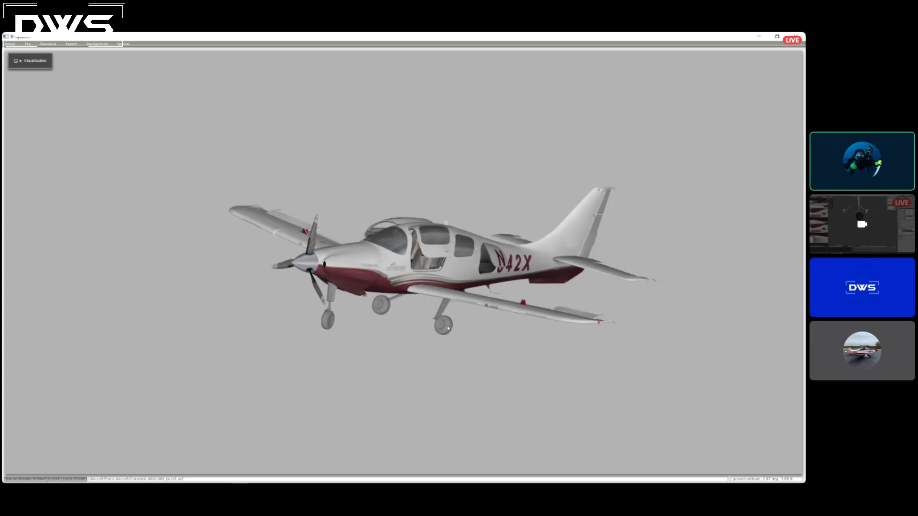
{"action": "key", "text": "a"}
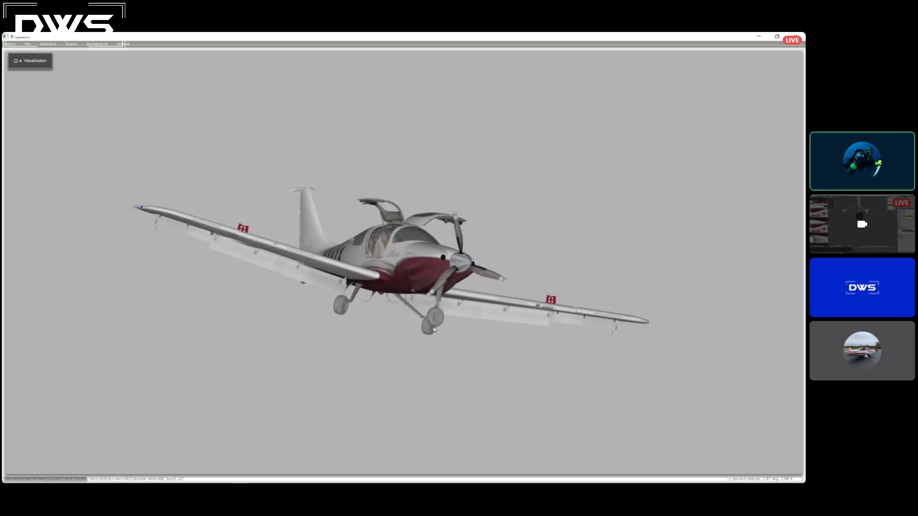
{"action": "key", "text": "a"}
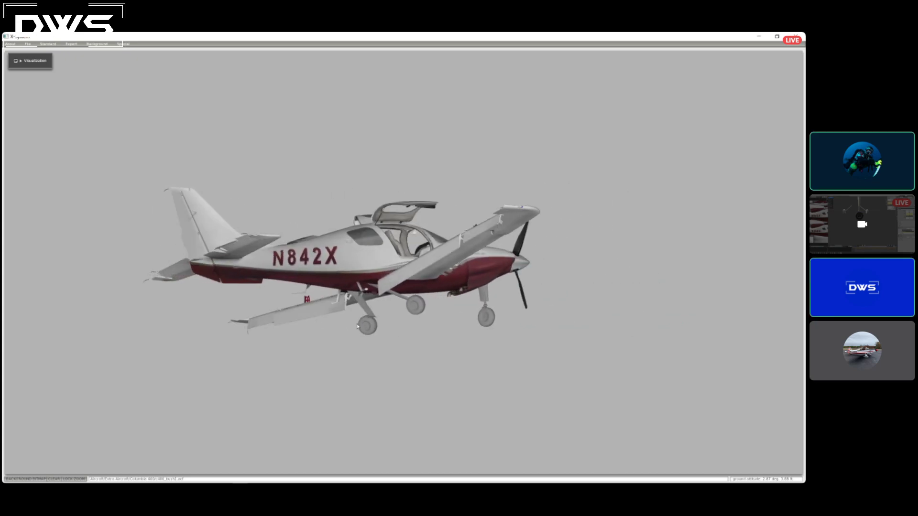
{"action": "key", "text": "a"}
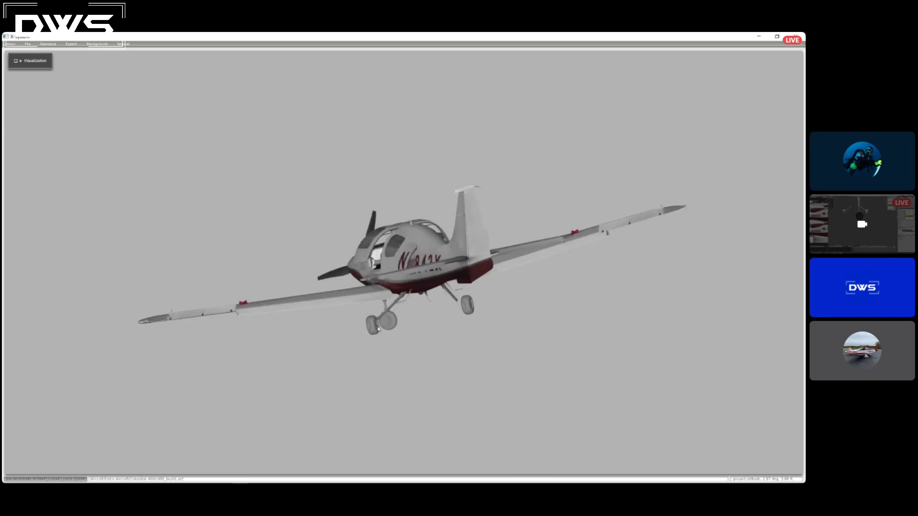
{"action": "key", "text": "a"}
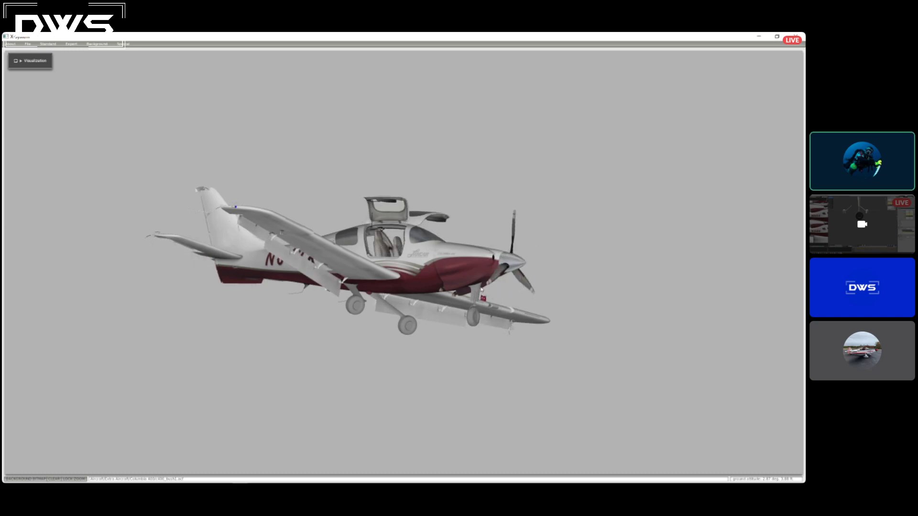
{"action": "key", "text": "s"}
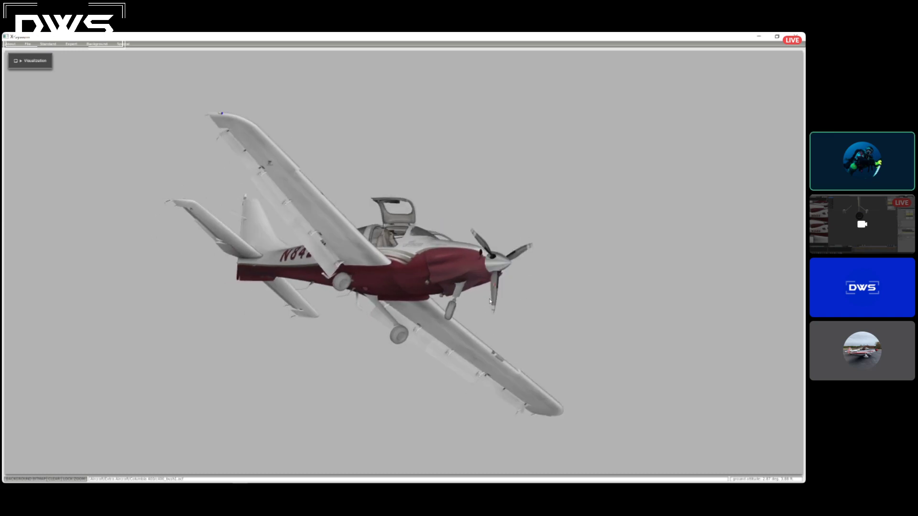
{"action": "key", "text": "d"}
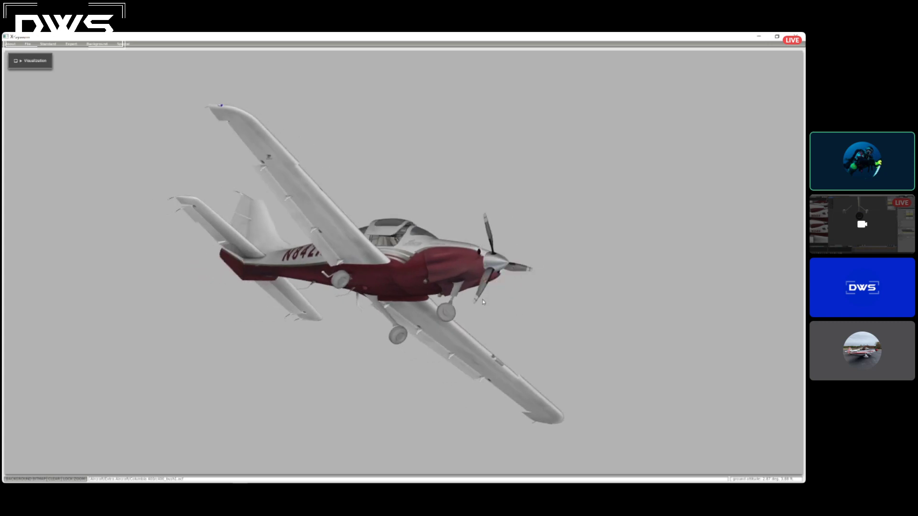
{"action": "key", "text": "w"}
{"action": "key", "text": "a"}
{"action": "key", "text": "d"}
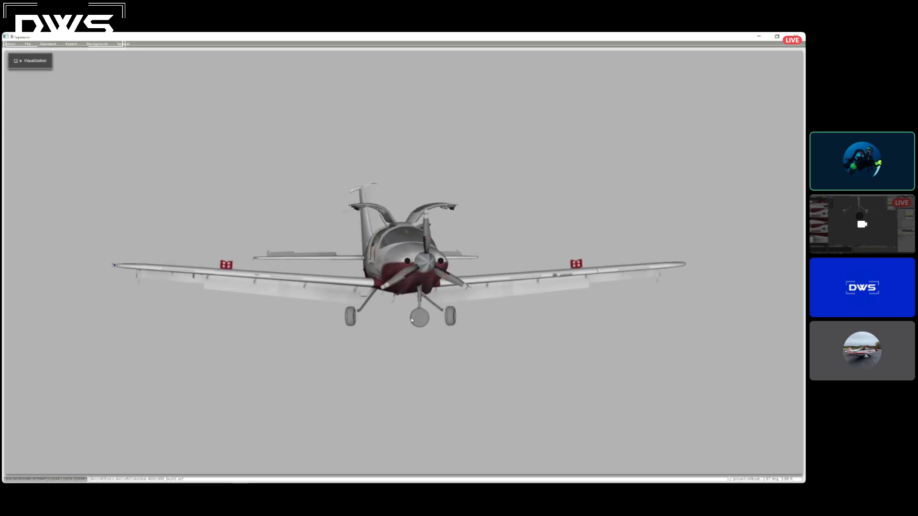
{"action": "key", "text": "Right"}
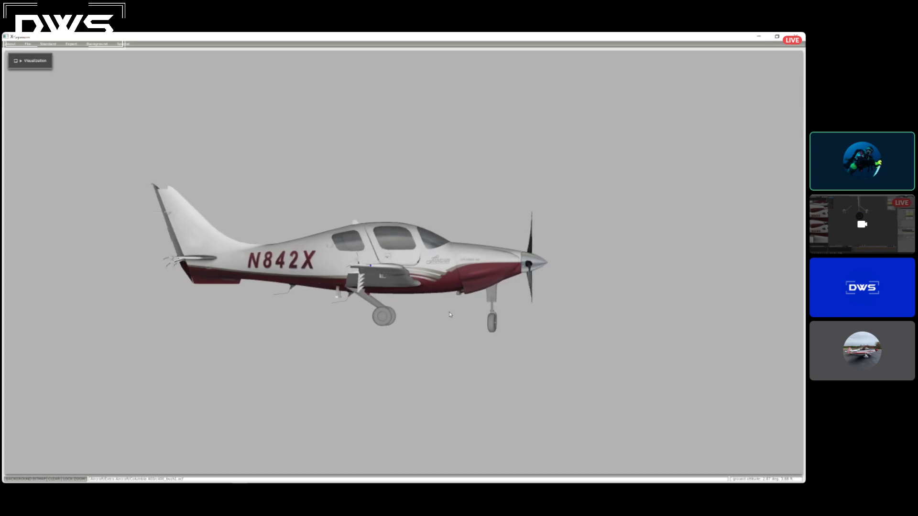
{"action": "key", "text": "Left"}
{"action": "key", "text": "Down"}
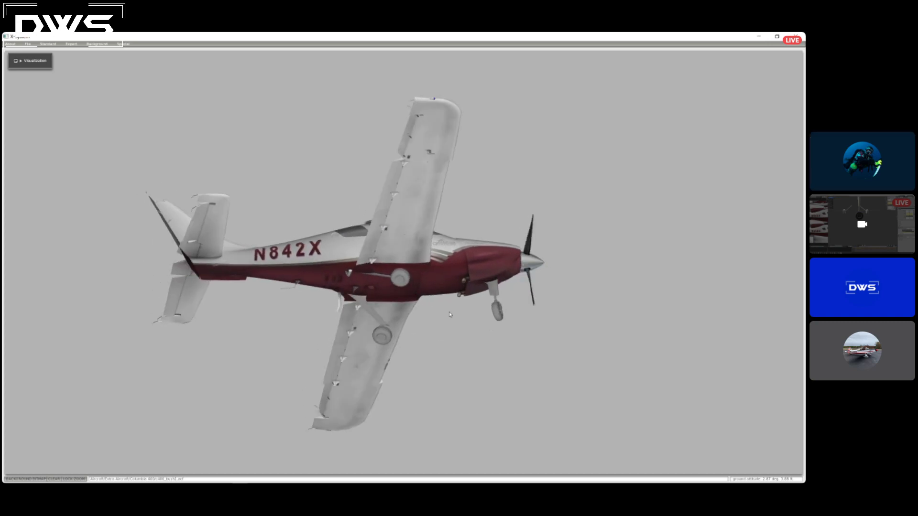
{"action": "key", "text": "Up"}
{"action": "key", "text": "Up"}
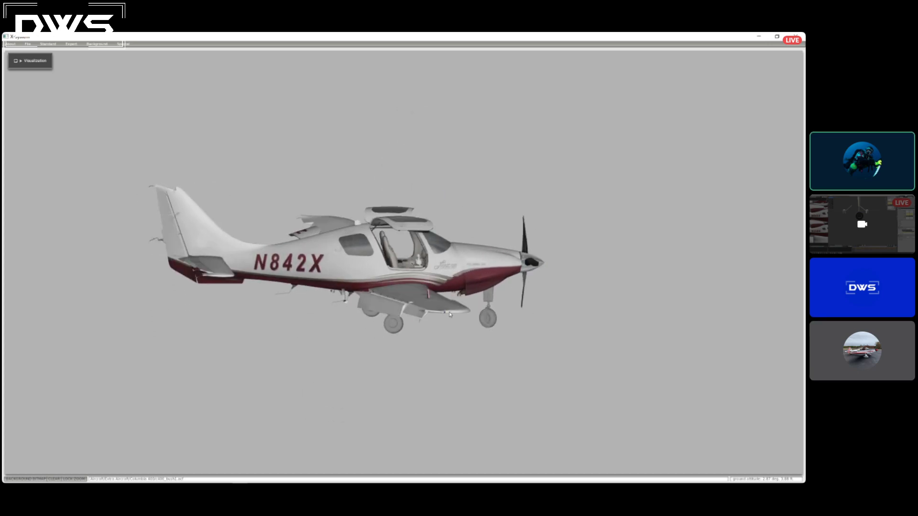
Check the gear once more from below and above, and save the c400_bush1.acf aircraft file.
{"action": "key", "text": "Down"}
{"action": "key", "text": "Down"}
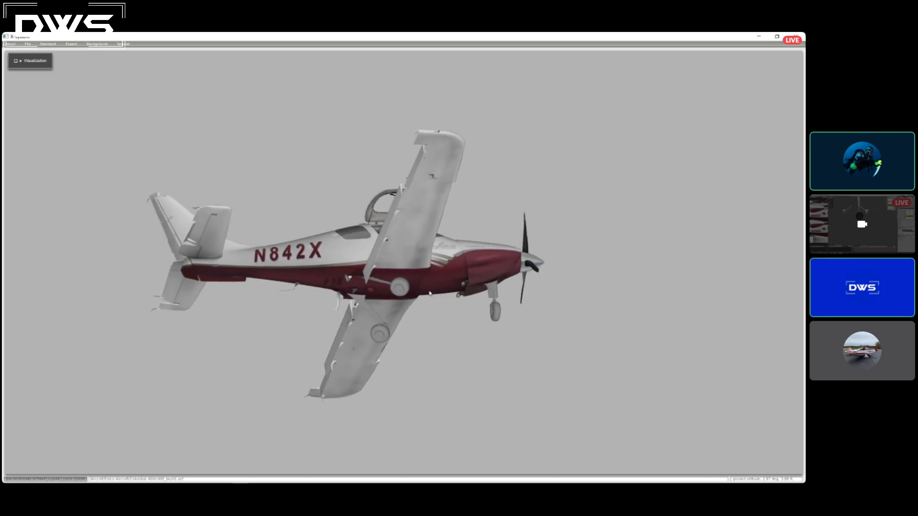
{"action": "key", "text": "Up"}
{"action": "key", "text": "Up"}
{"action": "key", "text": "Up"}
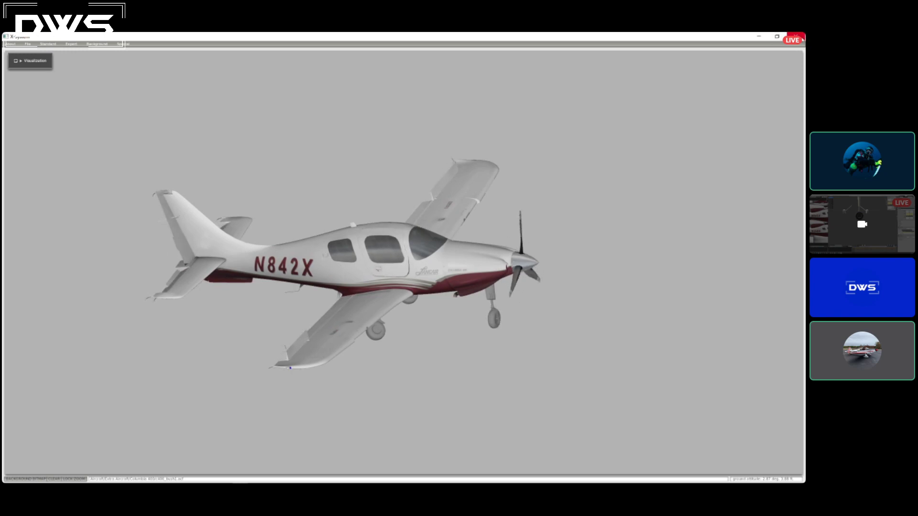
{"action": "left_click", "coordinate": [27, 44]}
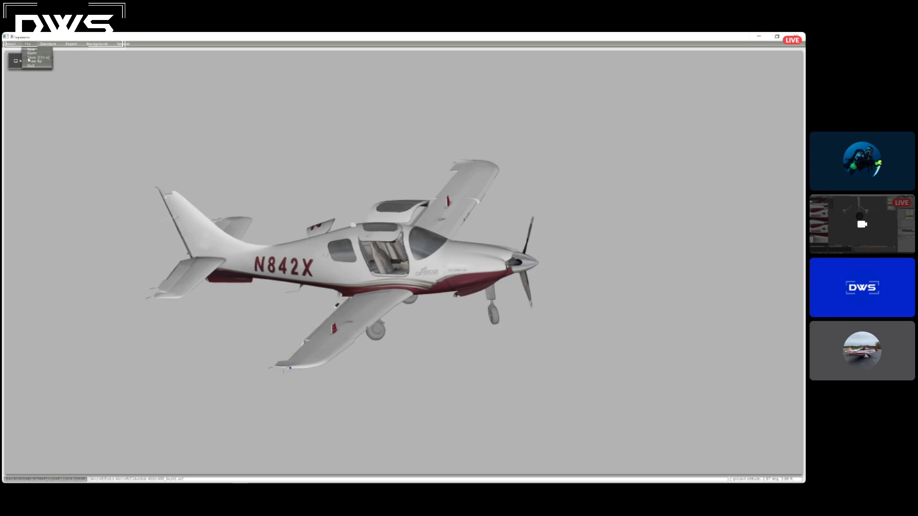
{"action": "left_click", "coordinate": [30, 57]}
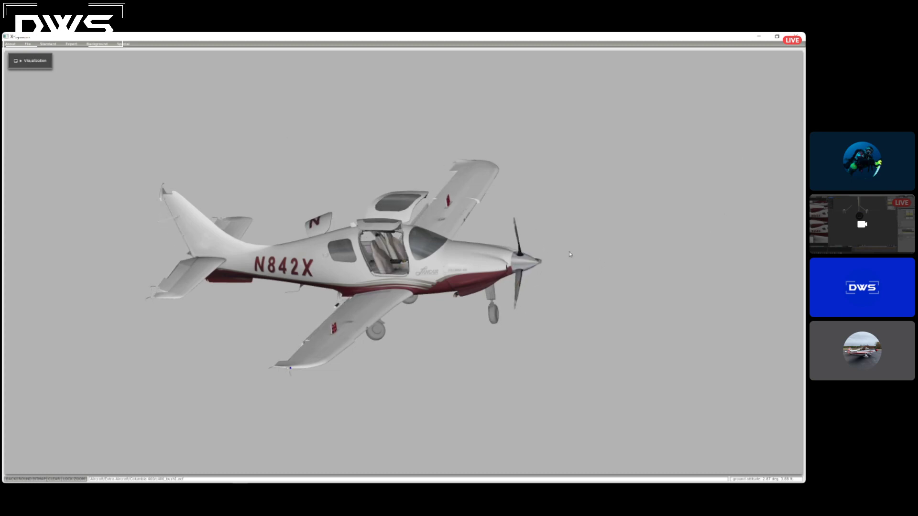
Switch to X-Plane and start a new flight with the Columbia 400, ending the current flight.
{"action": "left_click", "coordinate": [758, 36]}
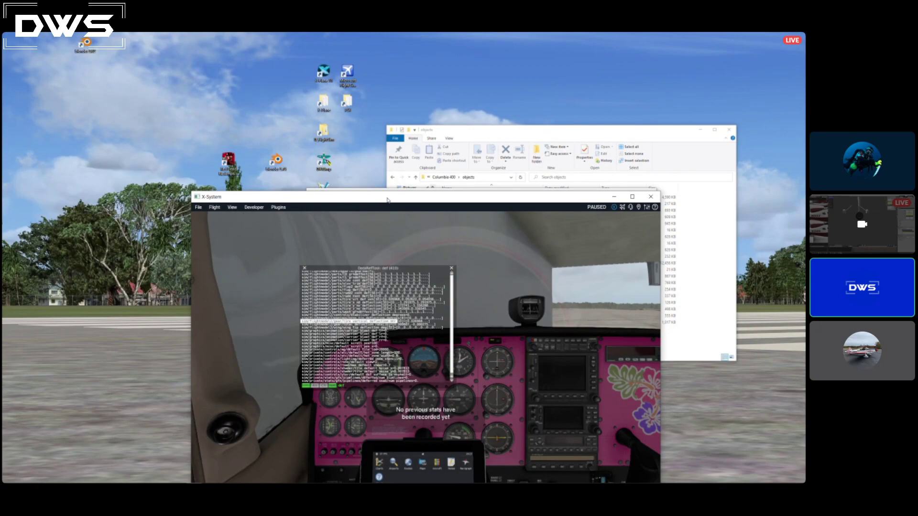
{"action": "left_click_drag", "start_coordinate": [387, 200], "coordinate": [406, 155]}
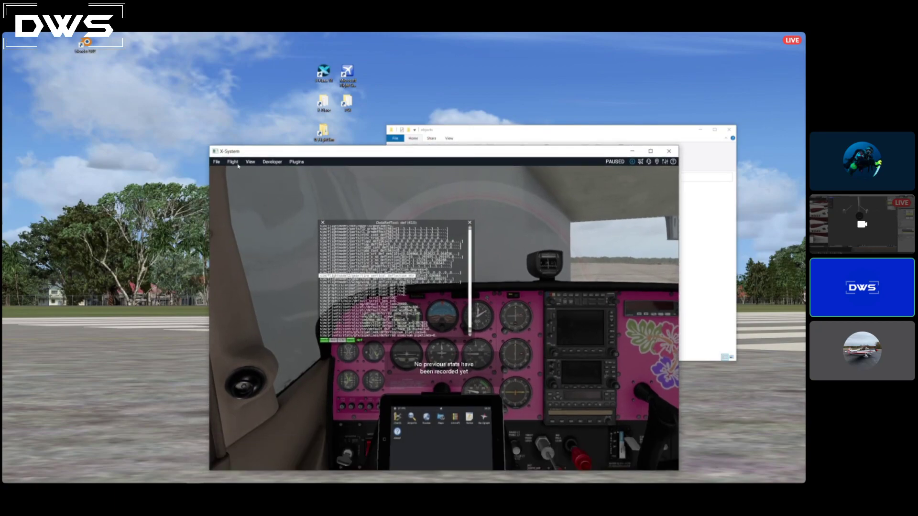
{"action": "left_click", "coordinate": [233, 162]}
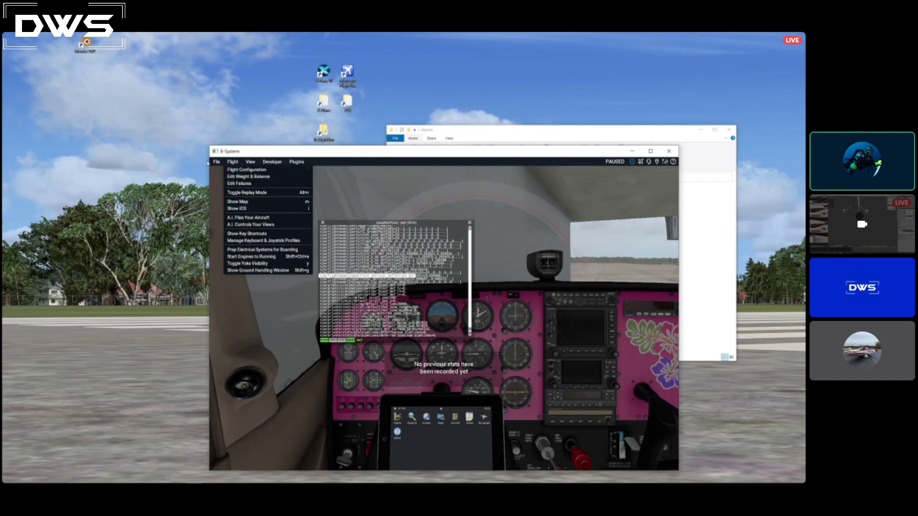
{"action": "left_click", "coordinate": [233, 170]}
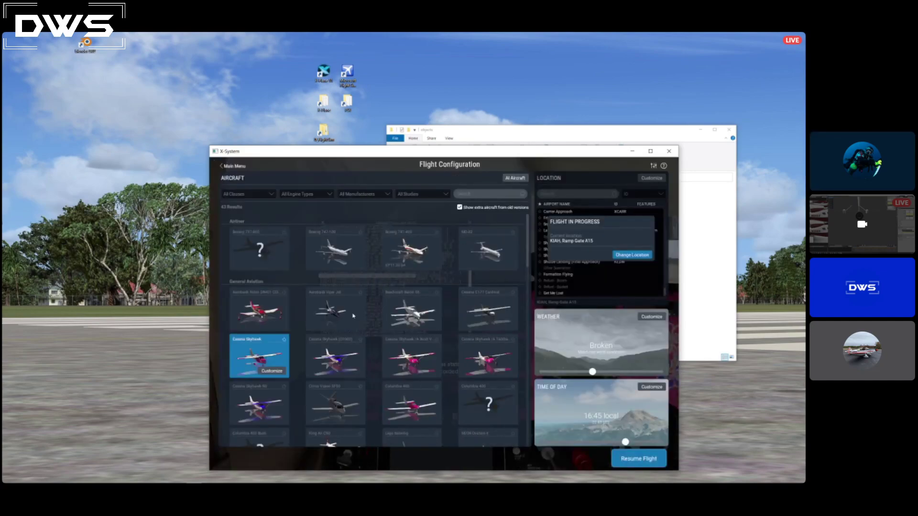
{"action": "scroll", "coordinate": [391, 334], "scroll_direction": "down", "scroll_amount": 2}
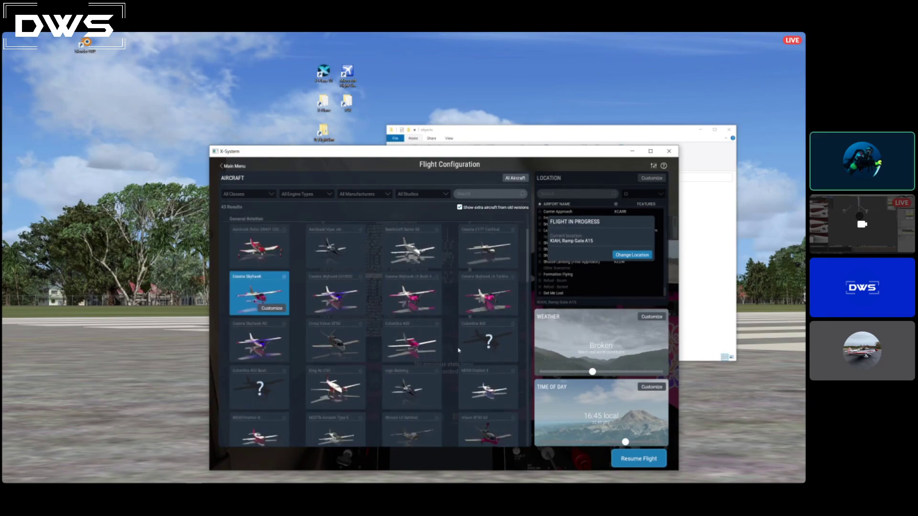
{"action": "left_click", "coordinate": [486, 345]}
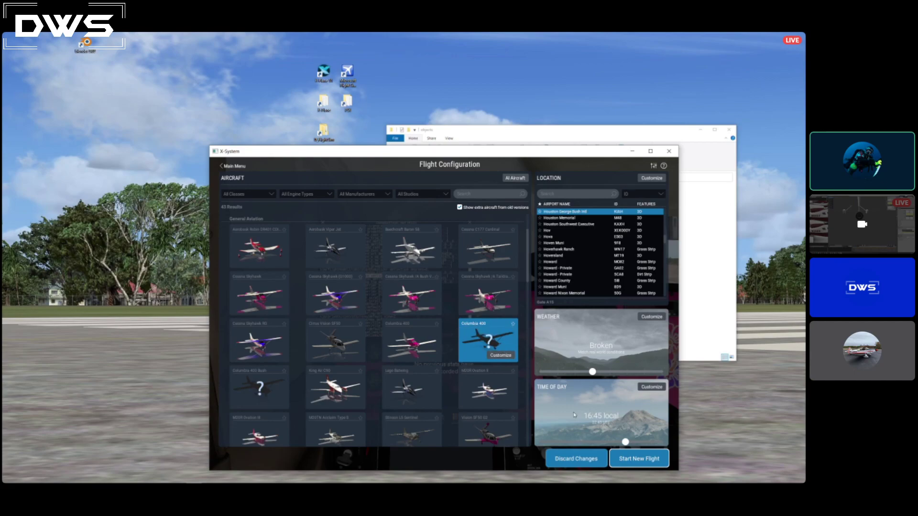
{"action": "left_click", "coordinate": [634, 460]}
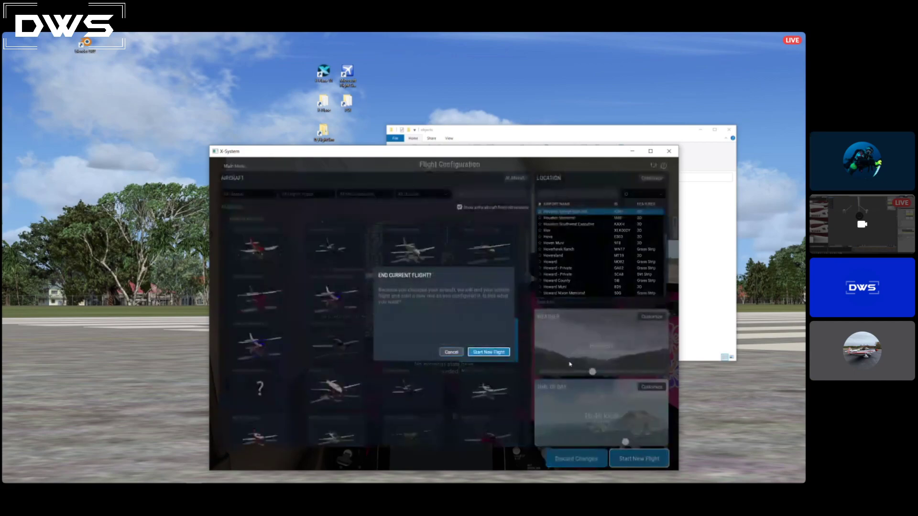
{"action": "left_click", "coordinate": [488, 354]}
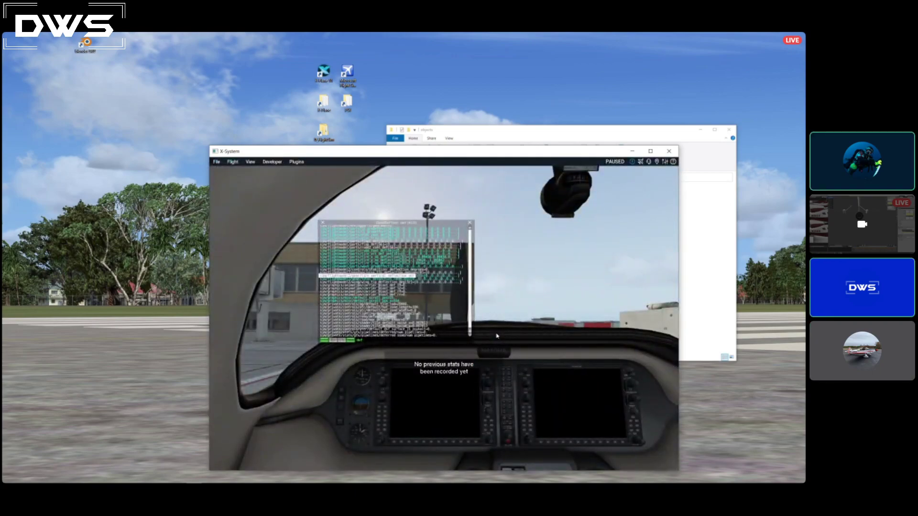
Close the DataRefTool window and view the parked aircraft up close in the external Circle view.
{"action": "left_click", "coordinate": [324, 223]}
{"action": "right_click_drag", "start_coordinate": [542, 338], "coordinate": [475, 357]}
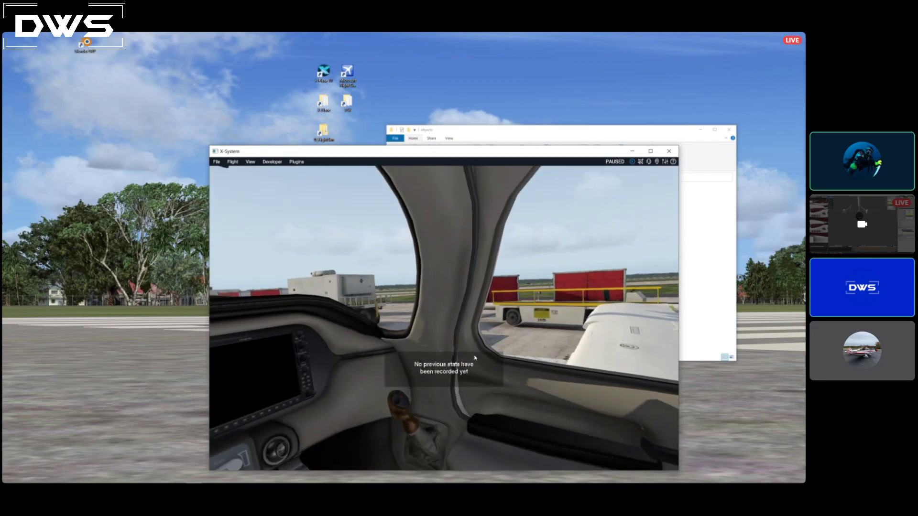
{"action": "key", "text": "m"}
{"action": "key", "text": "m"}
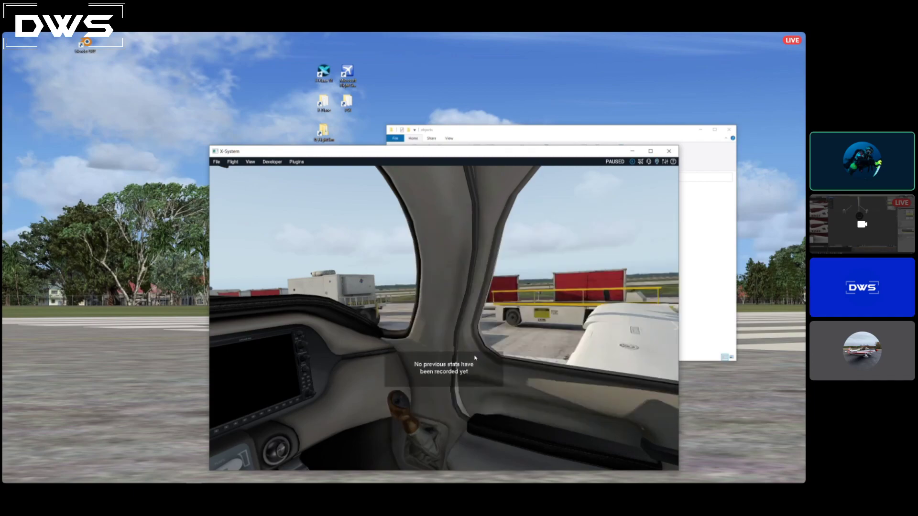
{"action": "left_click", "coordinate": [251, 162]}
{"action": "mouse_move", "coordinate": [287, 184]}
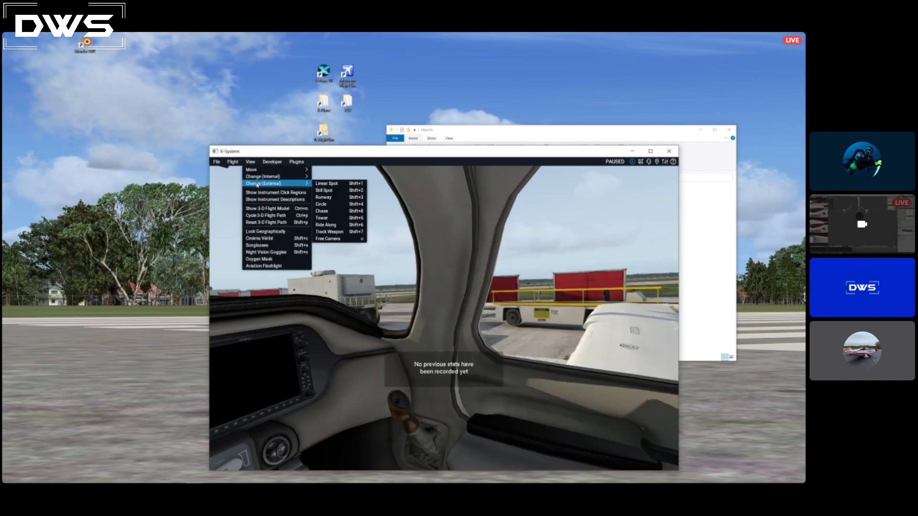
{"action": "left_click", "coordinate": [322, 205]}
{"action": "right_click_drag", "start_coordinate": [456, 315], "coordinate": [450, 337]}
{"action": "scroll", "coordinate": [382, 328], "scroll_direction": "up", "scroll_amount": 5}
{"action": "scroll", "coordinate": [397, 340], "scroll_direction": "up", "scroll_amount": 2}
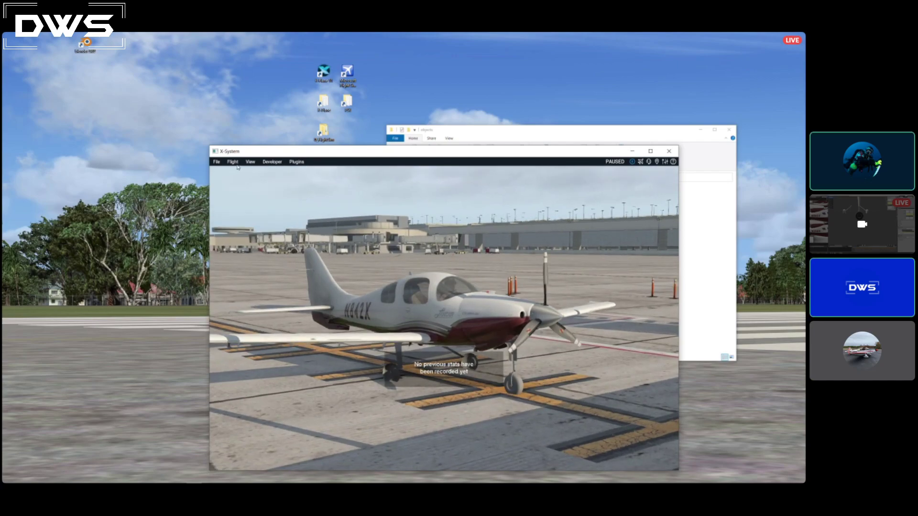
Customize the Columbia 400 in the flight configuration to start with engines running and apply the change.
{"action": "left_click", "coordinate": [235, 163]}
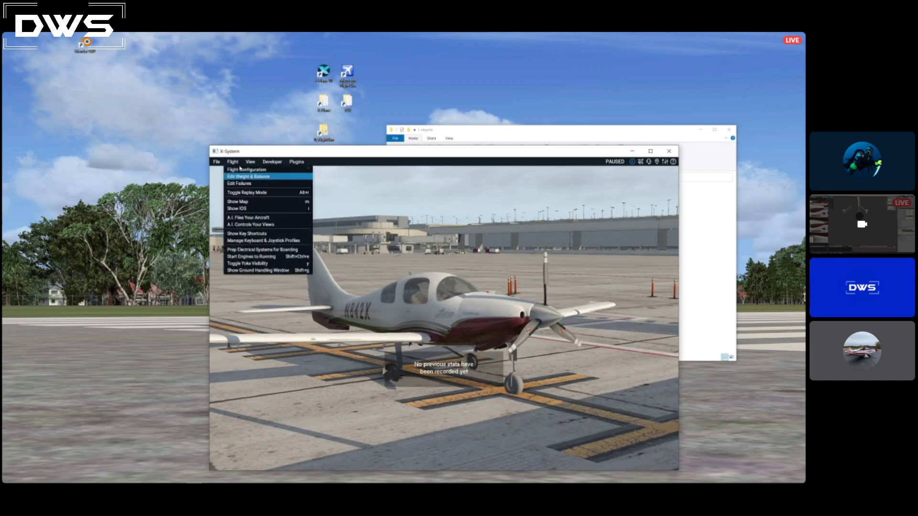
{"action": "left_click", "coordinate": [241, 170]}
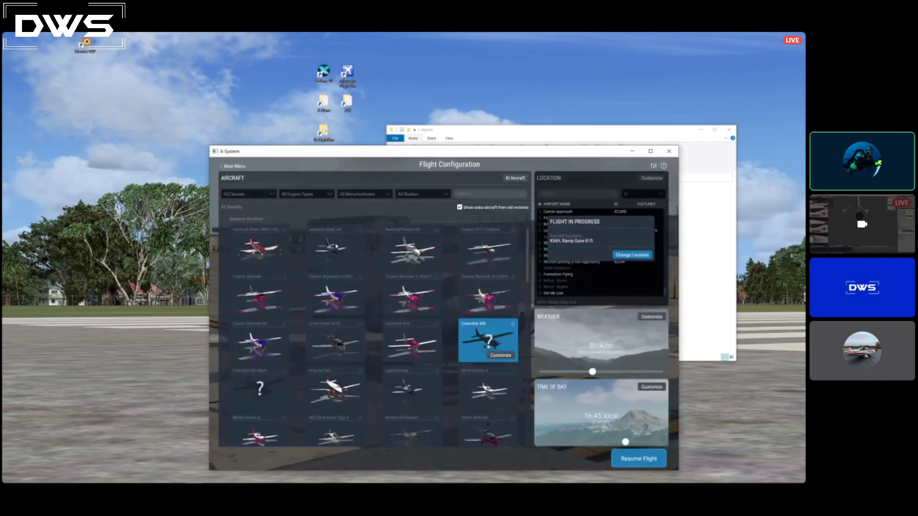
{"action": "left_click", "coordinate": [500, 355]}
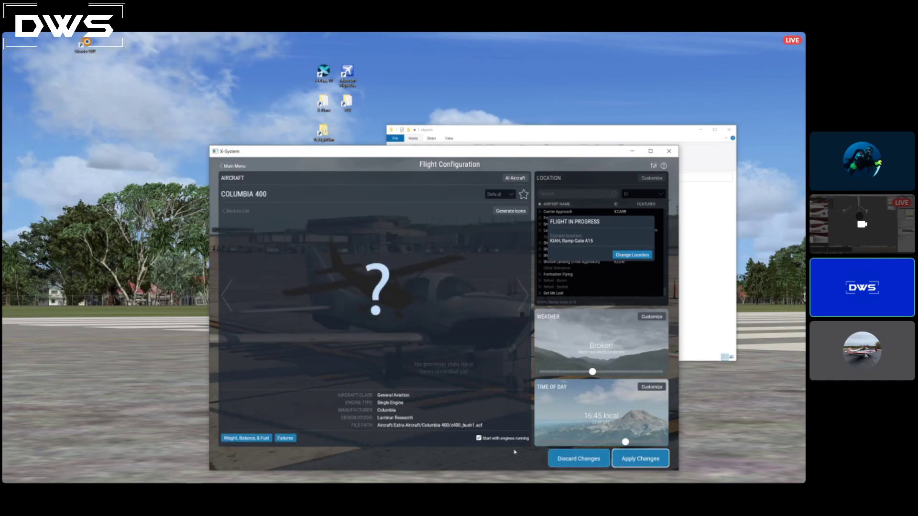
{"action": "left_click", "coordinate": [646, 458]}
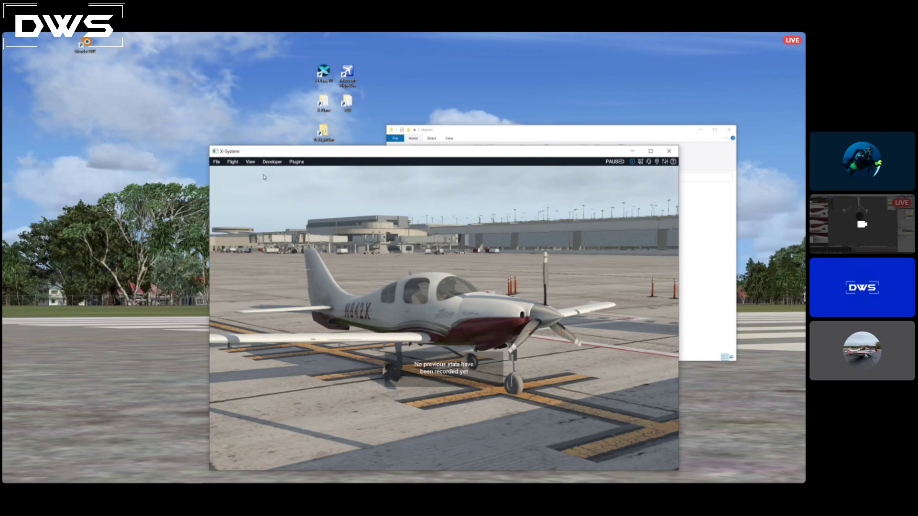
Return to the cockpit view and unpause the simulation.
{"action": "left_click", "coordinate": [233, 162]}
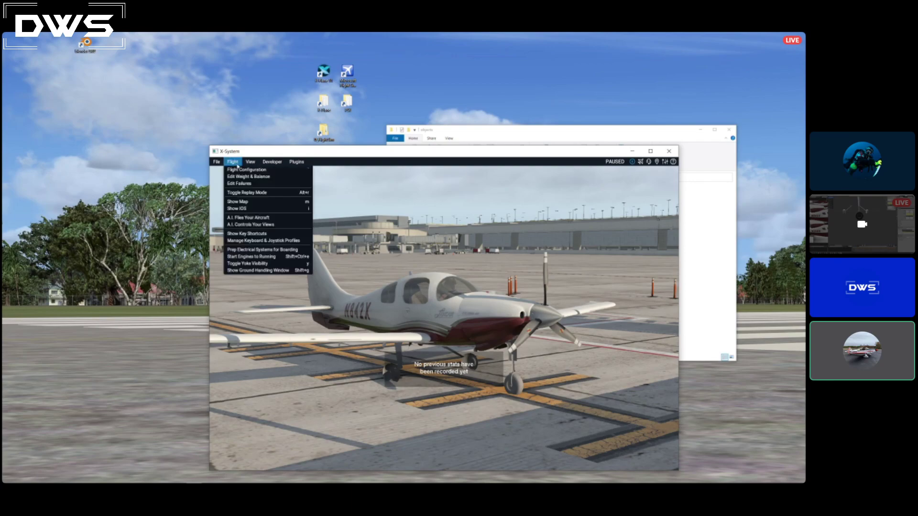
{"action": "left_click", "coordinate": [233, 162]}
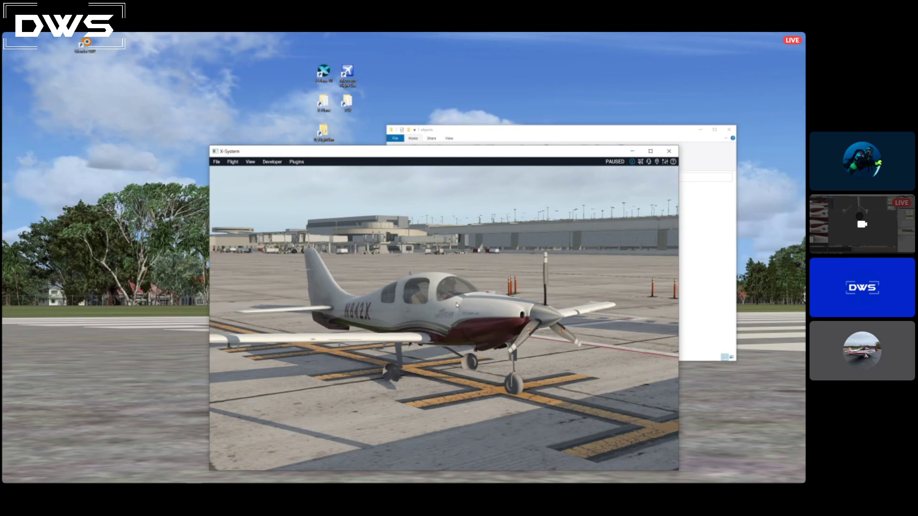
{"action": "key", "text": "shift+9"}
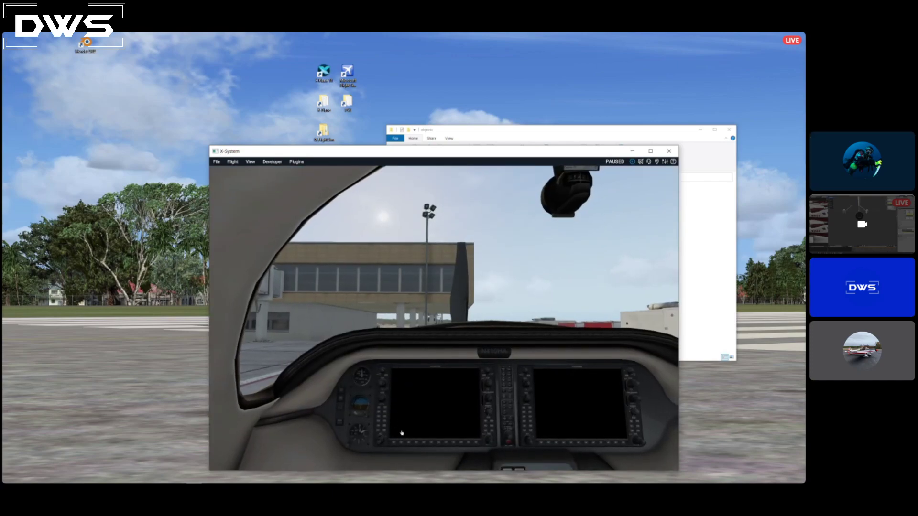
{"action": "key", "text": "p"}
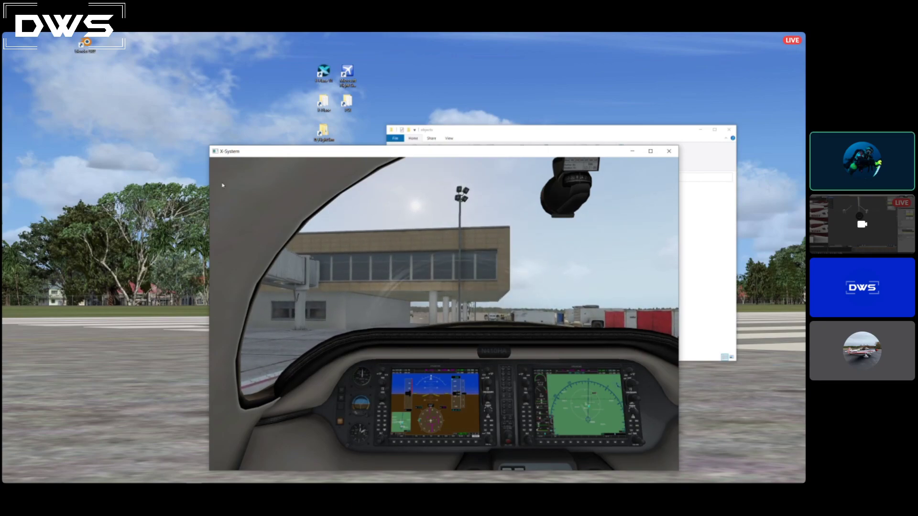
Examine the landing gear on the running aircraft from the side and front in the external Circle view.
{"action": "left_click", "coordinate": [247, 162]}
{"action": "mouse_move", "coordinate": [278, 184]}
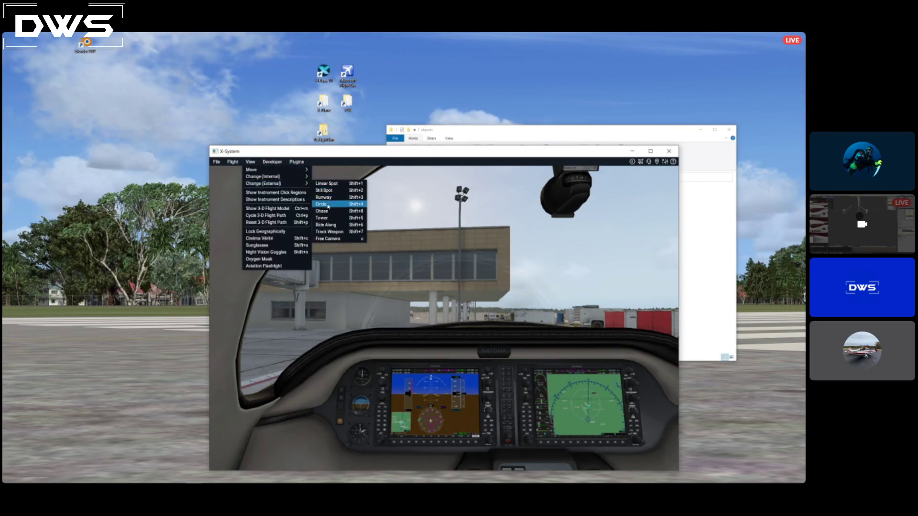
{"action": "left_click", "coordinate": [321, 204]}
{"action": "scroll", "coordinate": [502, 322], "scroll_direction": "up", "scroll_amount": 8}
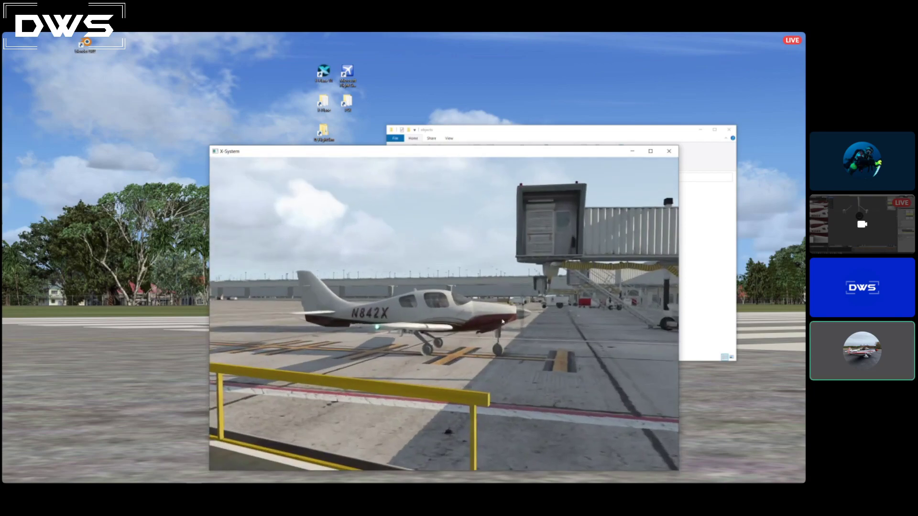
{"action": "scroll", "coordinate": [502, 323], "scroll_direction": "up", "scroll_amount": 1}
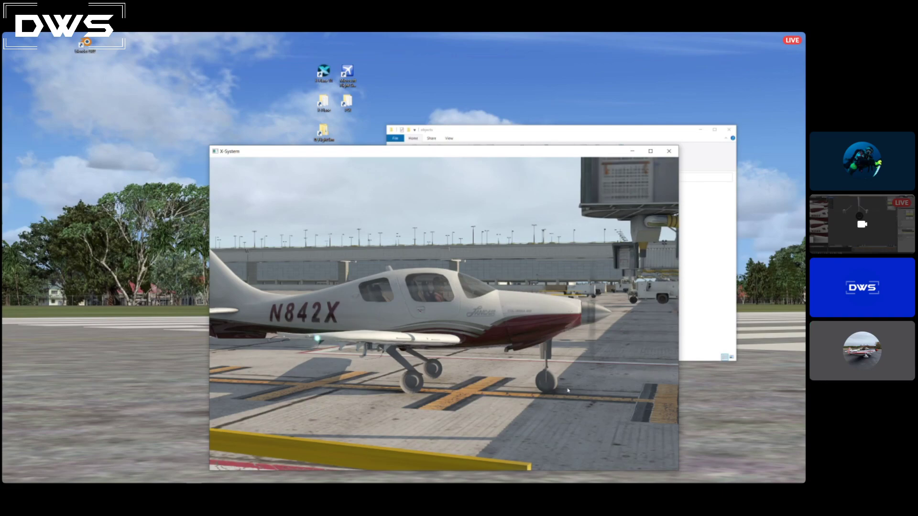
{"action": "right_click_drag", "start_coordinate": [620, 388], "coordinate": [528, 409]}
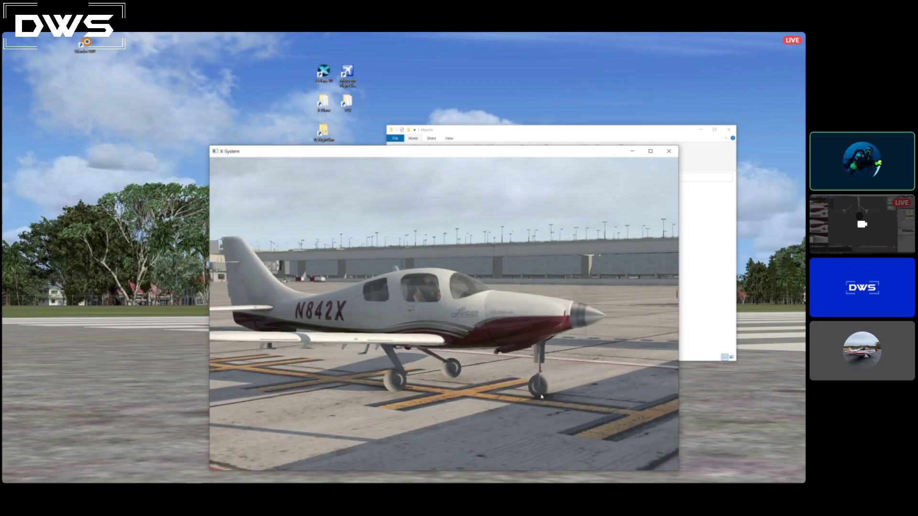
{"action": "right_click_drag", "start_coordinate": [588, 398], "coordinate": [568, 405]}
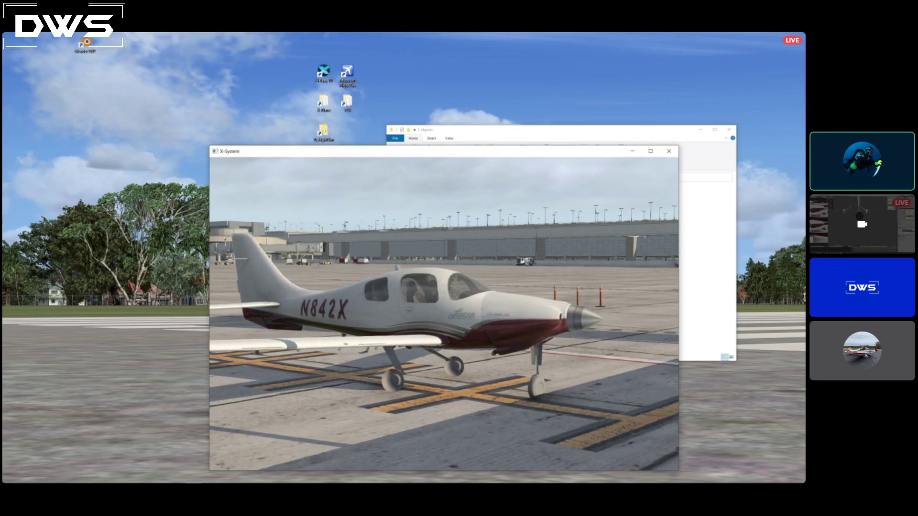
{"action": "right_click_drag", "start_coordinate": [543, 389], "coordinate": [359, 388]}
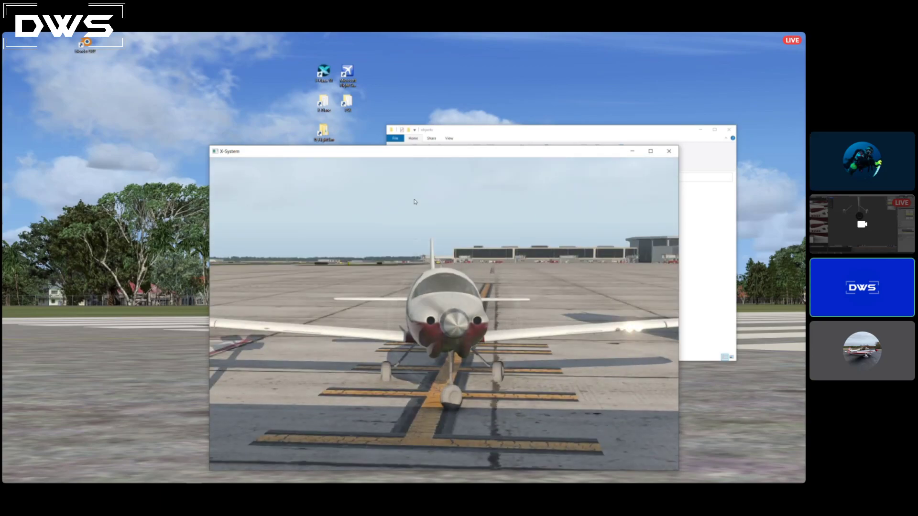
{"action": "right_click_drag", "start_coordinate": [517, 360], "coordinate": [610, 375]}
{"action": "mouse_move", "coordinate": [529, 375]}
{"action": "right_mouse_down"}
{"action": "mouse_move", "coordinate": [568, 374]}
{"action": "mouse_move", "coordinate": [540, 372]}
{"action": "right_mouse_up"}
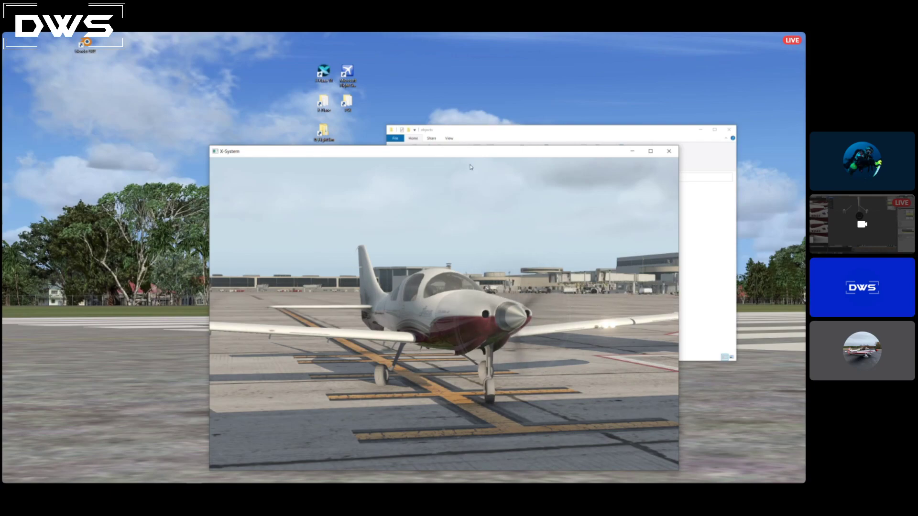
Move the X-Plane window aside, switch to Plane Maker, bring its window fully on screen and maximize it.
{"action": "mouse_move", "coordinate": [352, 158]}
{"action": "left_click_drag", "start_coordinate": [353, 157], "coordinate": [485, 145]}
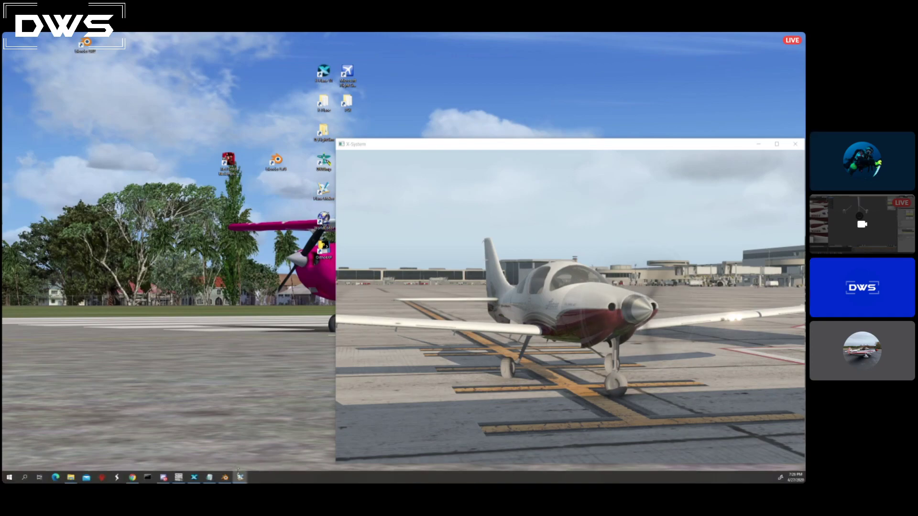
{"action": "mouse_move", "coordinate": [240, 479]}
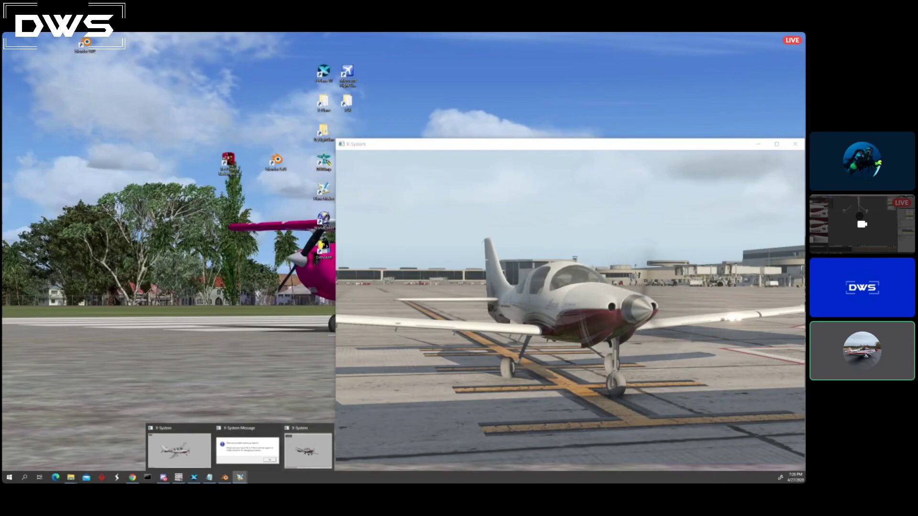
{"action": "left_click", "coordinate": [306, 450]}
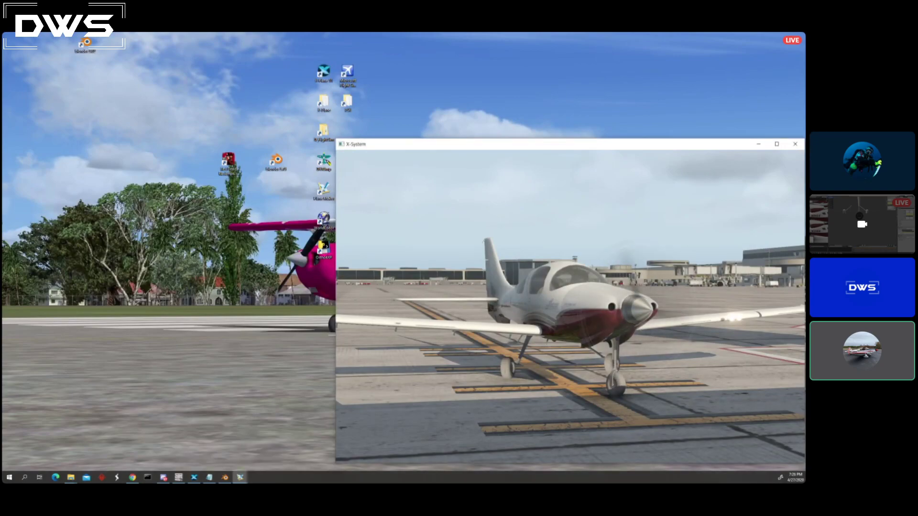
{"action": "left_click", "coordinate": [240, 478]}
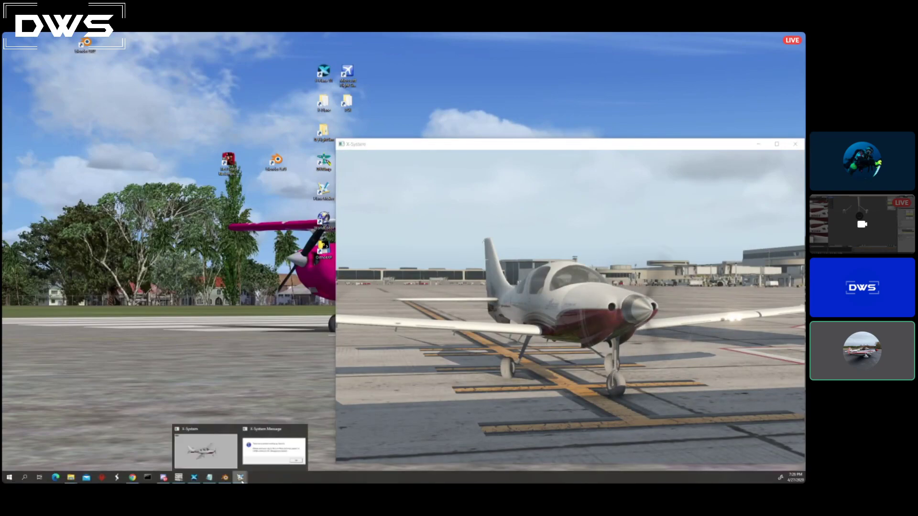
{"action": "left_click", "coordinate": [216, 453]}
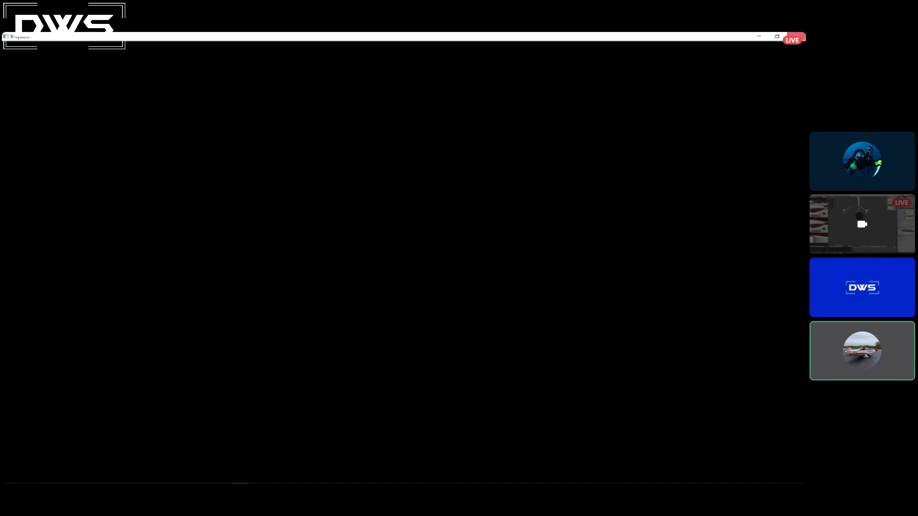
{"action": "left_click", "coordinate": [796, 36]}
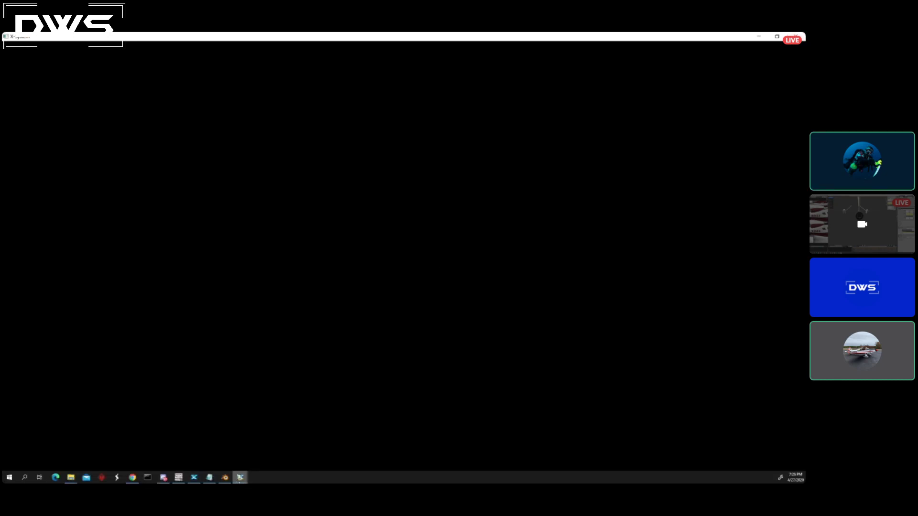
{"action": "left_click", "coordinate": [240, 478]}
{"action": "left_click", "coordinate": [268, 455]}
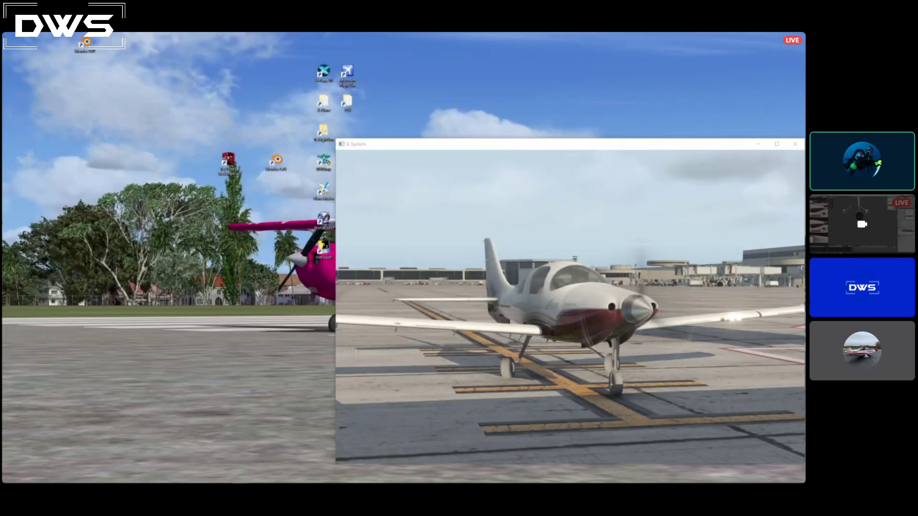
{"action": "left_click_drag", "start_coordinate": [3, 98], "coordinate": [408, 98]}
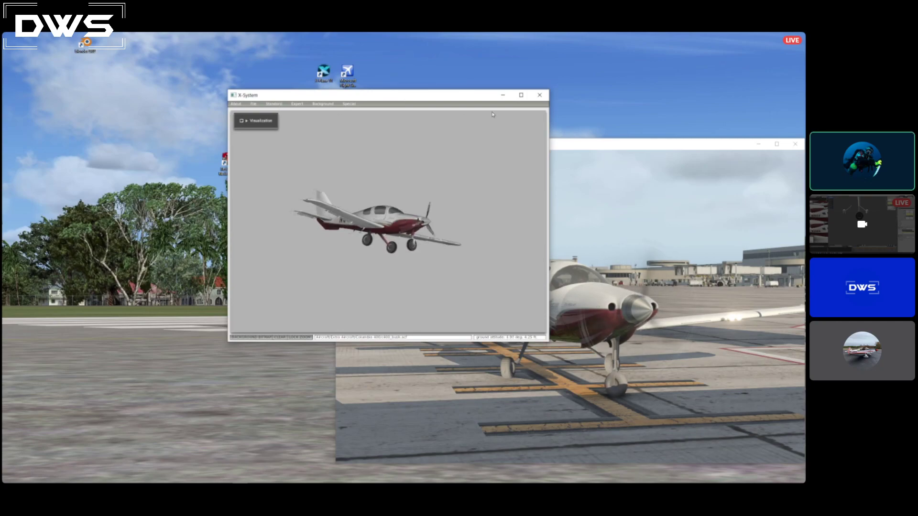
{"action": "left_click", "coordinate": [521, 95]}
Review the landing gear settings of the Columbia 400, from gear locations through gear data to deflections and damping.
{"action": "left_click", "coordinate": [48, 43]}
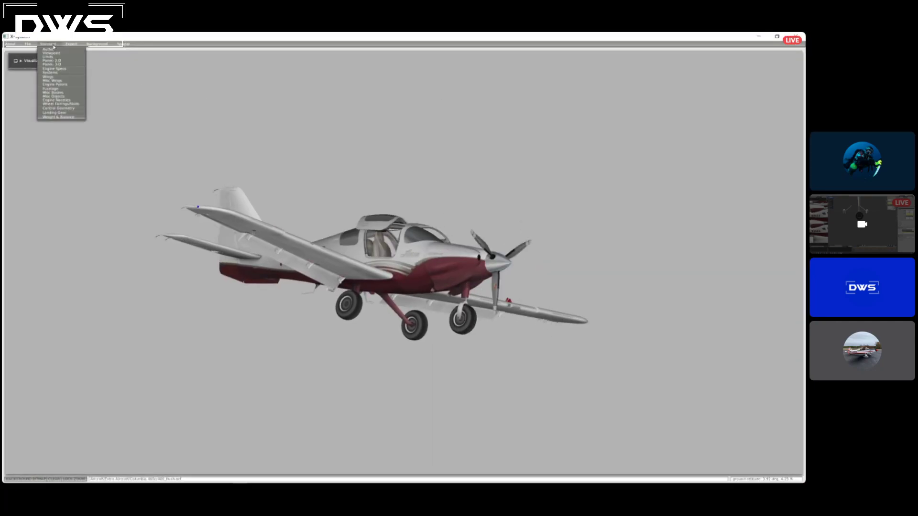
{"action": "left_click", "coordinate": [61, 114]}
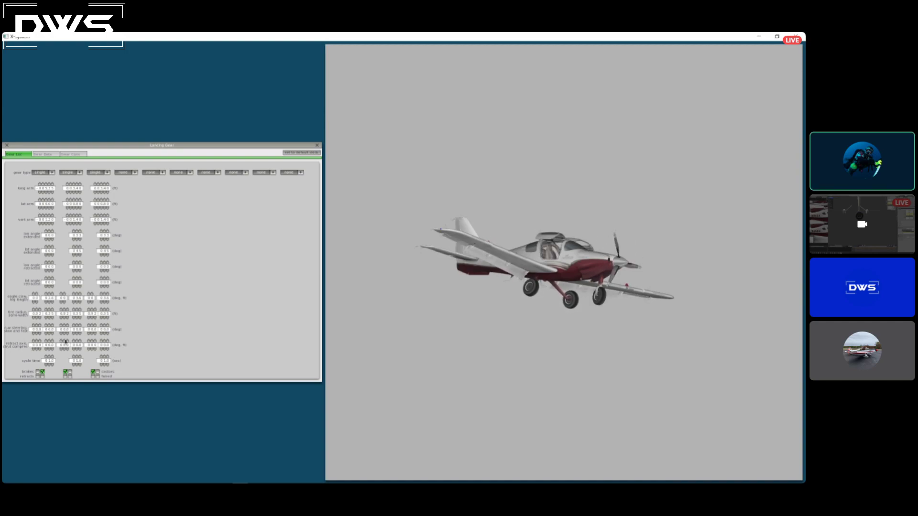
{"action": "left_click", "coordinate": [44, 154]}
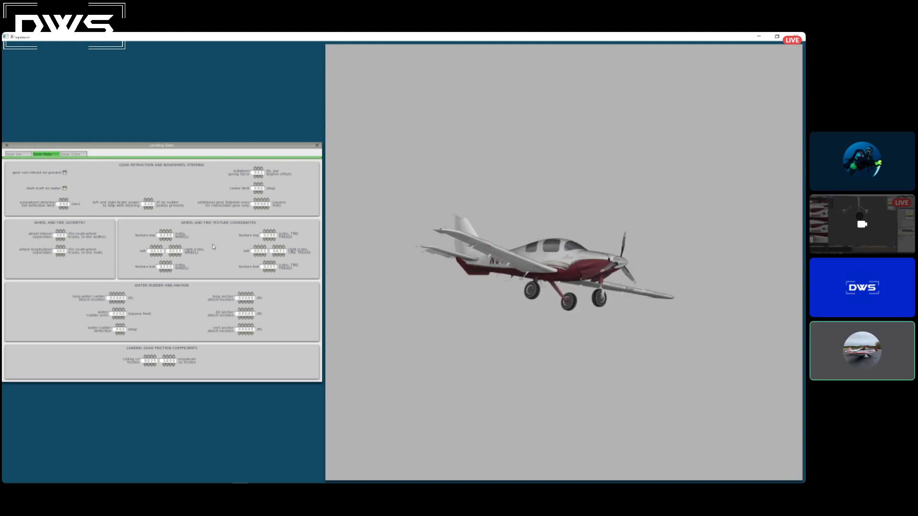
{"action": "left_click", "coordinate": [71, 154]}
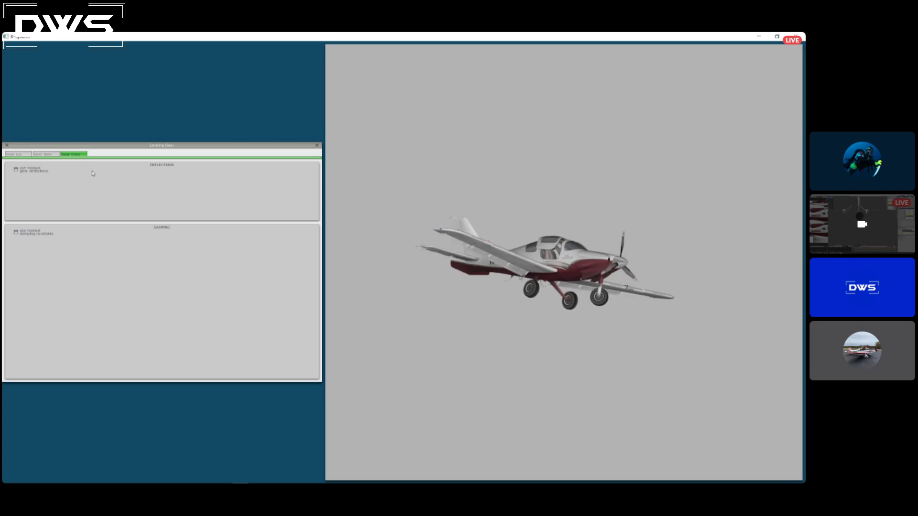
Enable manual gear deflections and manual damping constants for the landing gear, and close the settings.
{"action": "left_click", "coordinate": [16, 169]}
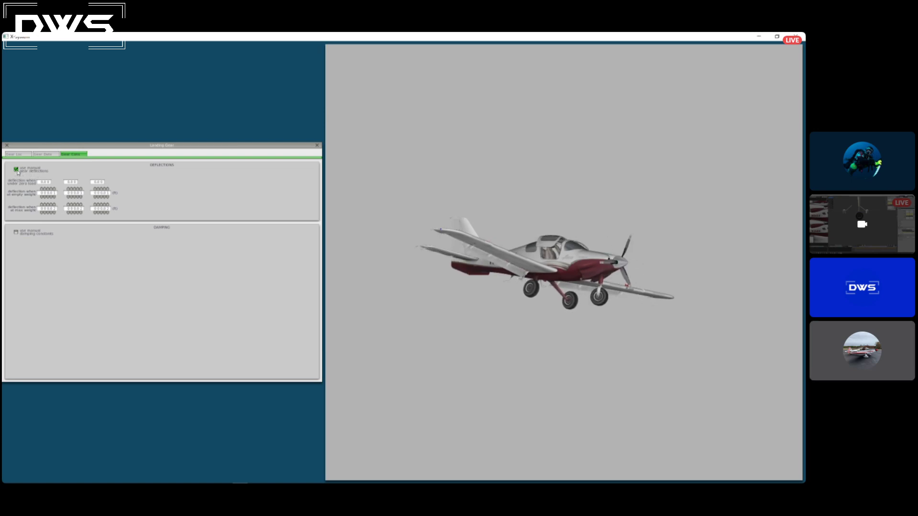
{"action": "left_click", "coordinate": [16, 232]}
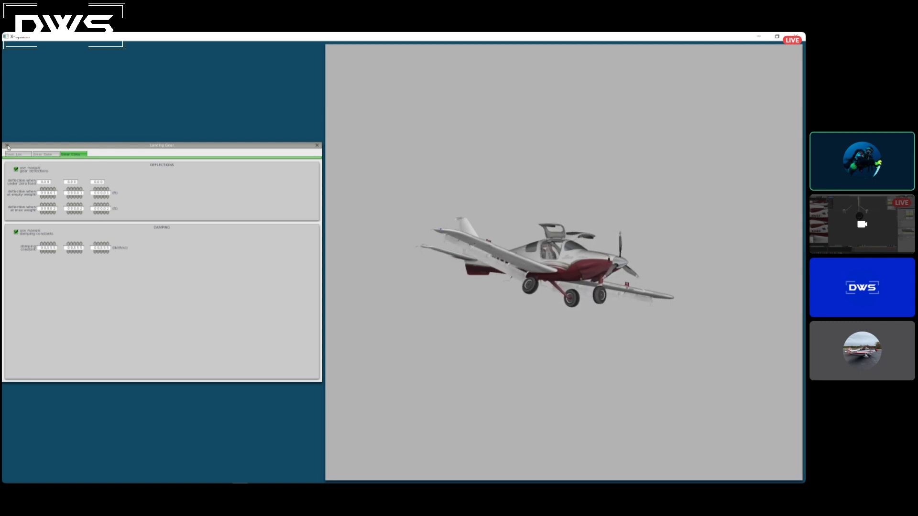
{"action": "left_click", "coordinate": [8, 145]}
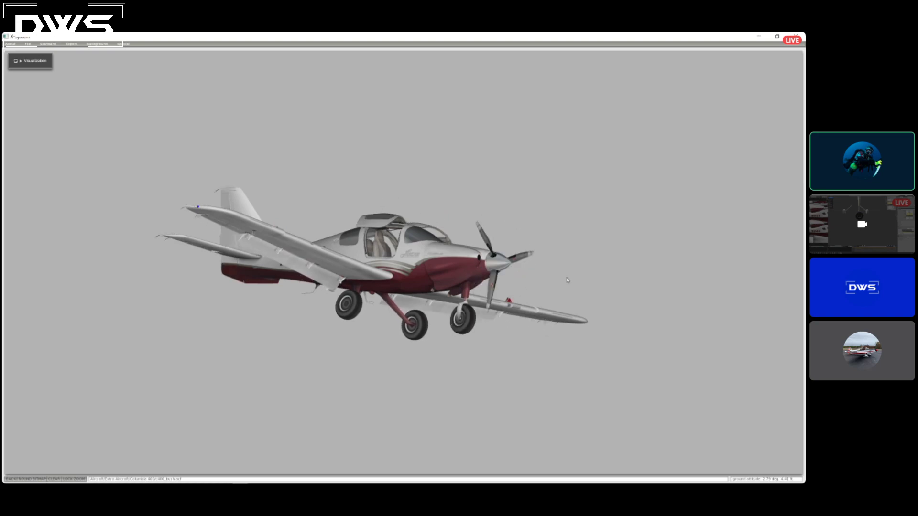
View the bush gear from the front, and open the stock Columbia 400 aircraft without saving the changes.
{"action": "left_click_drag", "start_coordinate": [581, 312], "coordinate": [276, 211]}
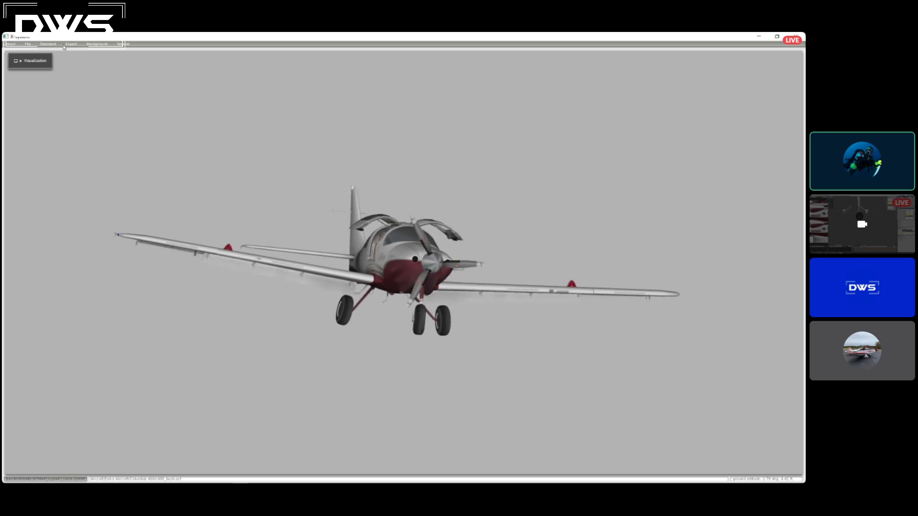
{"action": "left_click", "coordinate": [48, 43]}
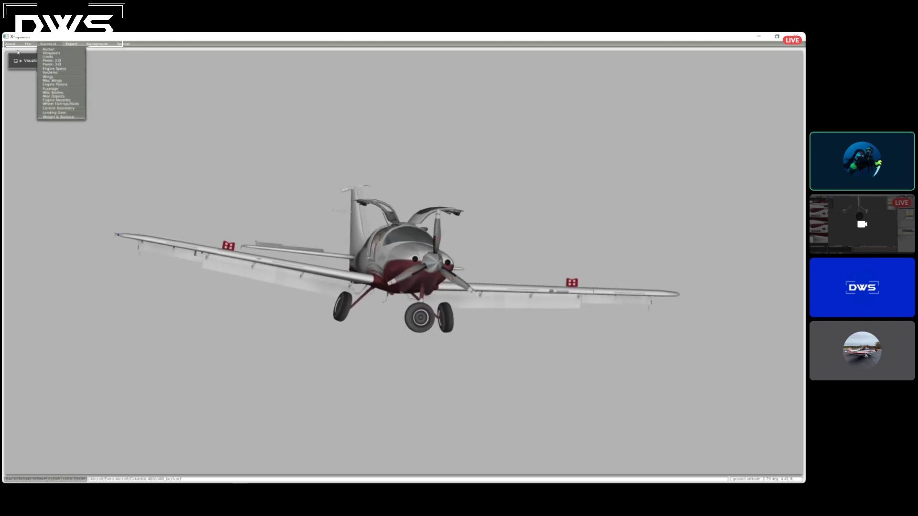
{"action": "left_click", "coordinate": [32, 53]}
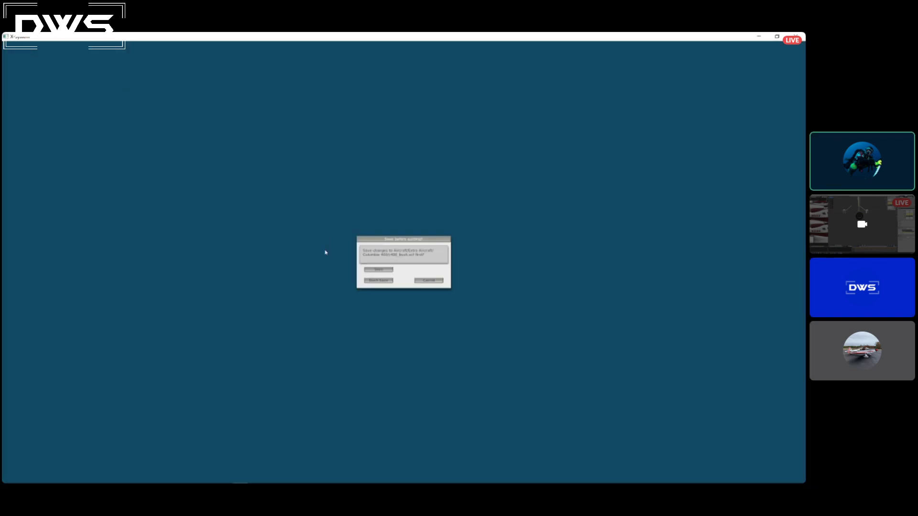
{"action": "left_click", "coordinate": [377, 281]}
{"action": "double_click", "coordinate": [99, 125]}
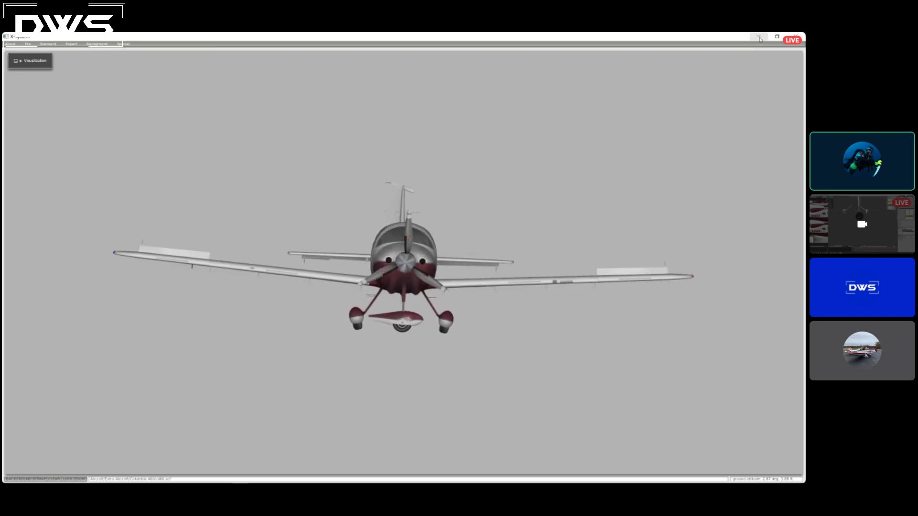
Reopen the bush version of the Columbia 400 aircraft file.
{"action": "left_click", "coordinate": [48, 44]}
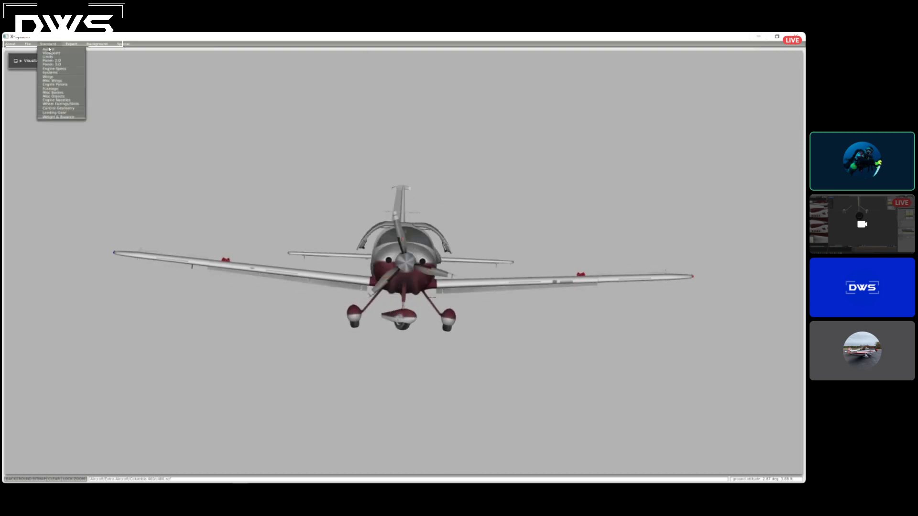
{"action": "left_click", "coordinate": [29, 44]}
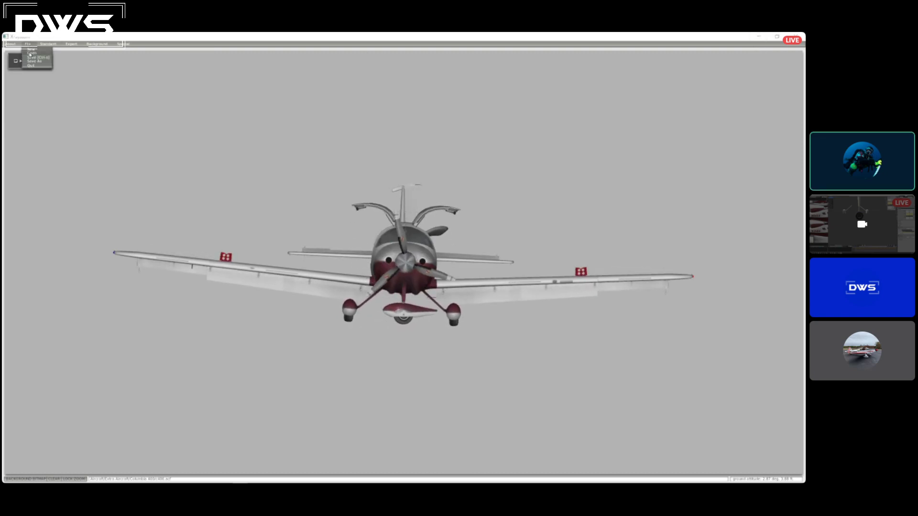
{"action": "left_click", "coordinate": [31, 54]}
{"action": "double_click", "coordinate": [98, 140]}
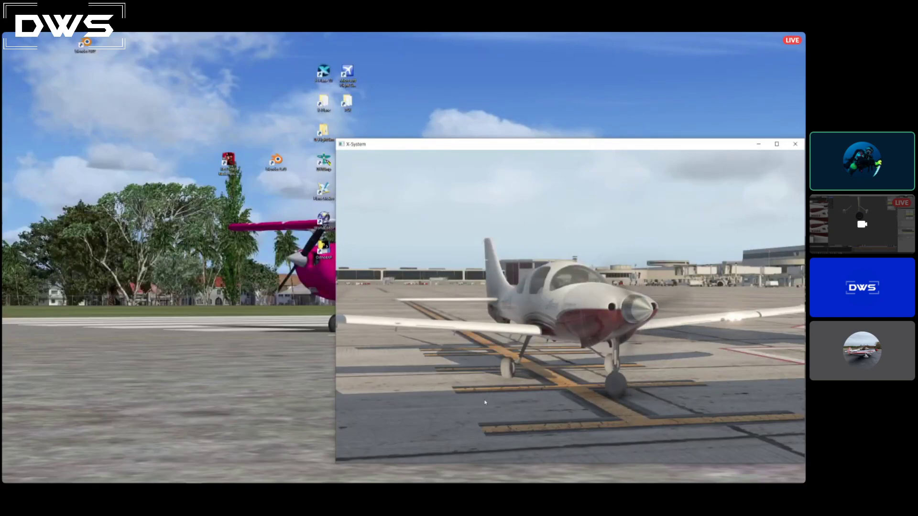
Reposition the X-Plane window, switch to Blender and view the nose strut and wheels up close.
{"action": "mouse_move", "coordinate": [611, 158]}
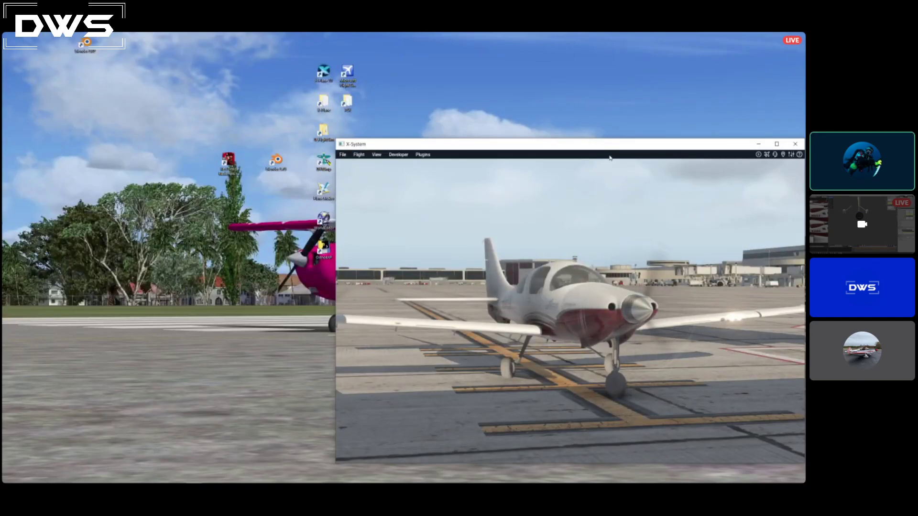
{"action": "left_click_drag", "start_coordinate": [747, 143], "coordinate": [594, 106]}
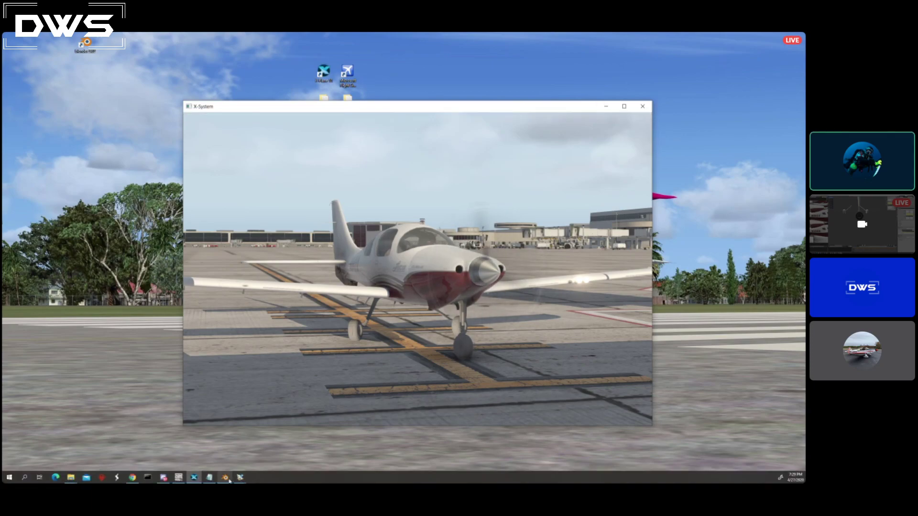
{"action": "left_click", "coordinate": [228, 478]}
{"action": "middle_click_drag", "start_coordinate": [508, 180], "coordinate": [500, 162]}
{"action": "scroll", "coordinate": [482, 157], "scroll_direction": "up", "scroll_amount": 3}
{"action": "scroll", "coordinate": [501, 162], "scroll_direction": "down", "scroll_amount": 7}
{"action": "scroll", "coordinate": [422, 163], "scroll_direction": "up", "scroll_amount": 2}
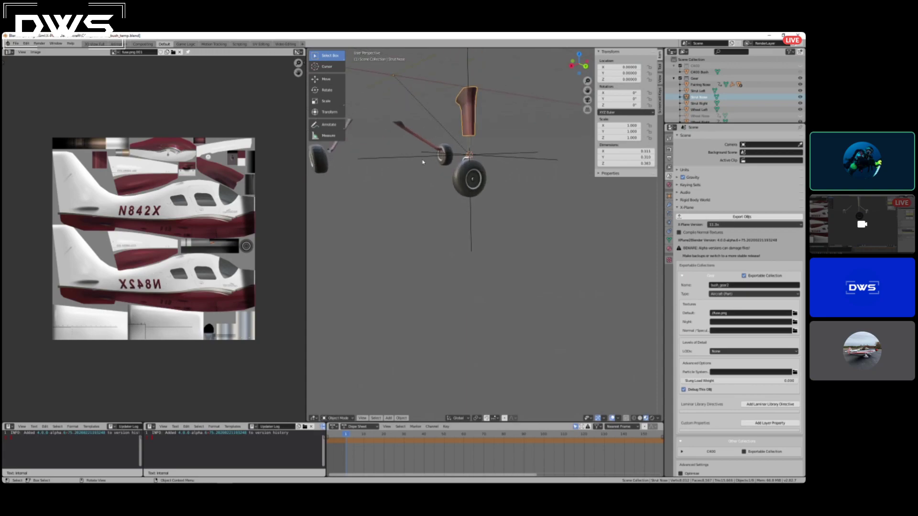
Open the c400_bush_282.blend file from the C400_bush folder, widening the file browser to read the names.
{"action": "left_click", "coordinate": [16, 44]}
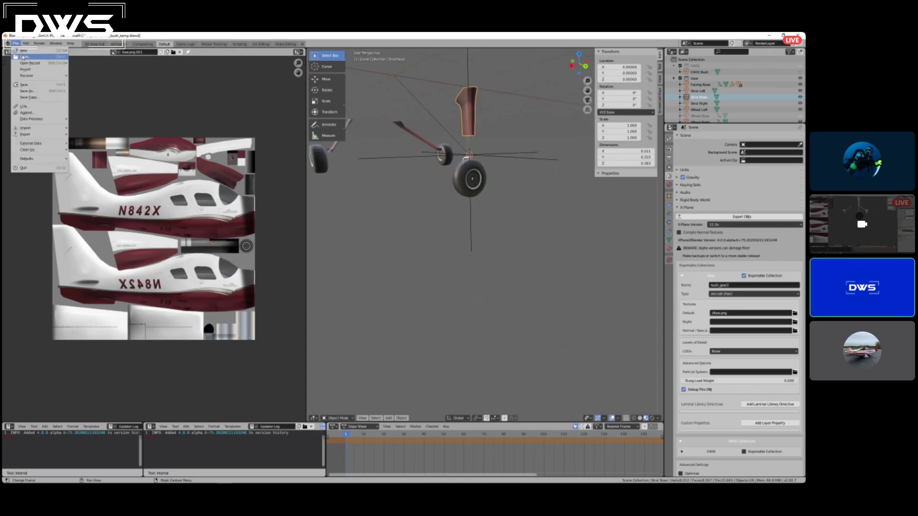
{"action": "left_click", "coordinate": [23, 57]}
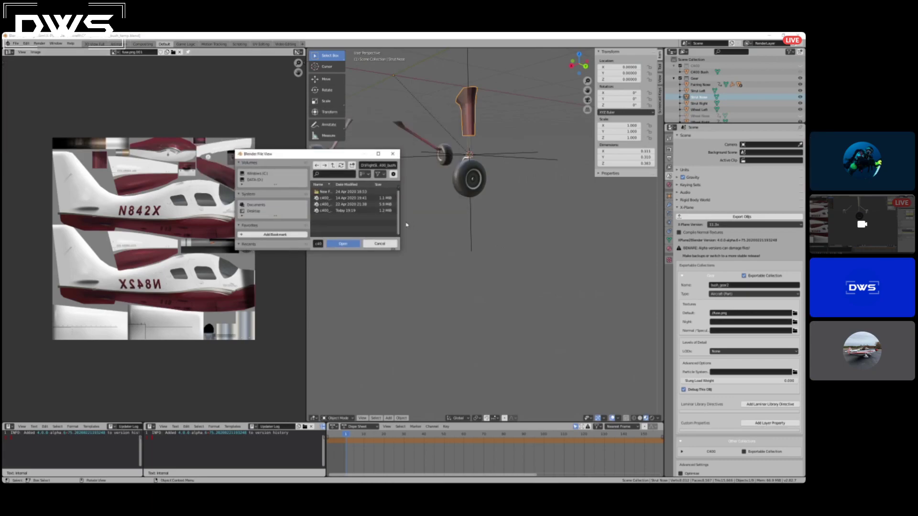
{"action": "left_click_drag", "start_coordinate": [401, 221], "coordinate": [562, 221]}
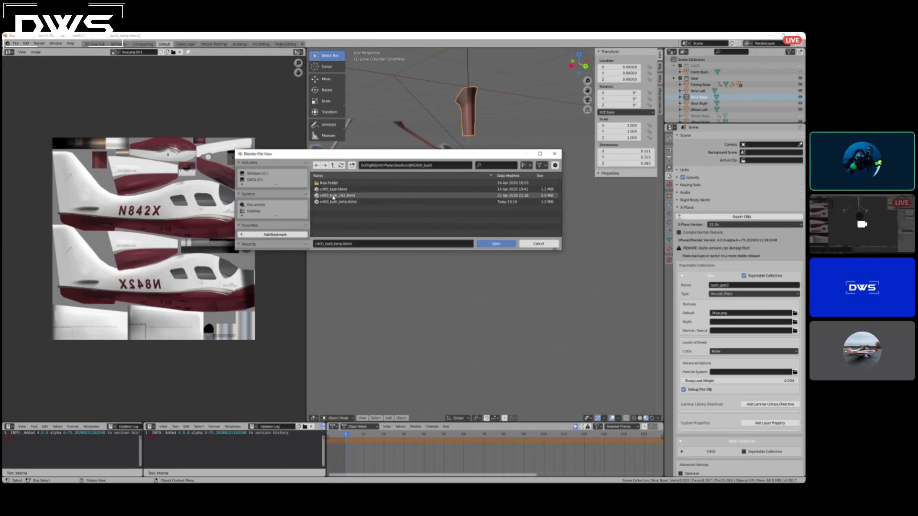
{"action": "double_click", "coordinate": [333, 196]}
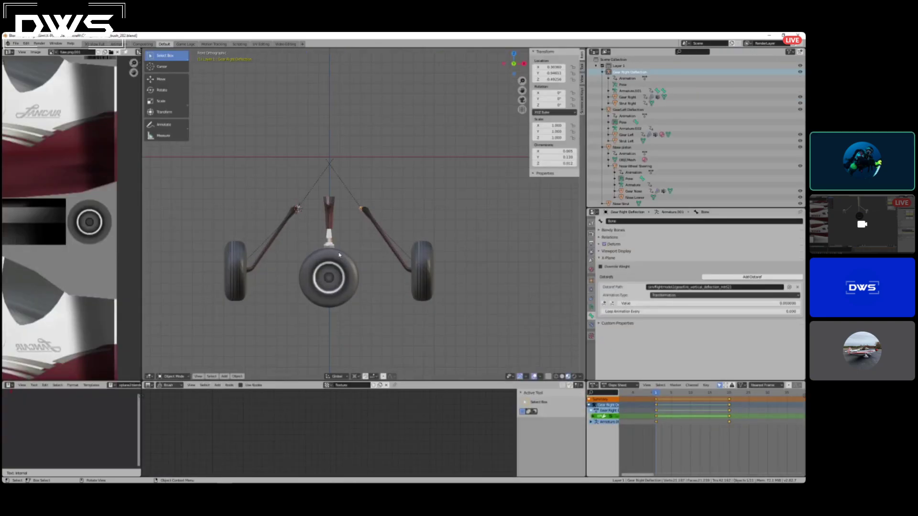
View the three gear legs in perspective and scrub the right gear's deflection animation.
{"action": "middle_click_drag", "start_coordinate": [338, 253], "coordinate": [356, 254]}
{"action": "mouse_move", "coordinate": [658, 394]}
{"action": "left_mouse_down"}
{"action": "mouse_move", "coordinate": [725, 396]}
{"action": "mouse_move", "coordinate": [659, 395]}
{"action": "left_mouse_up"}
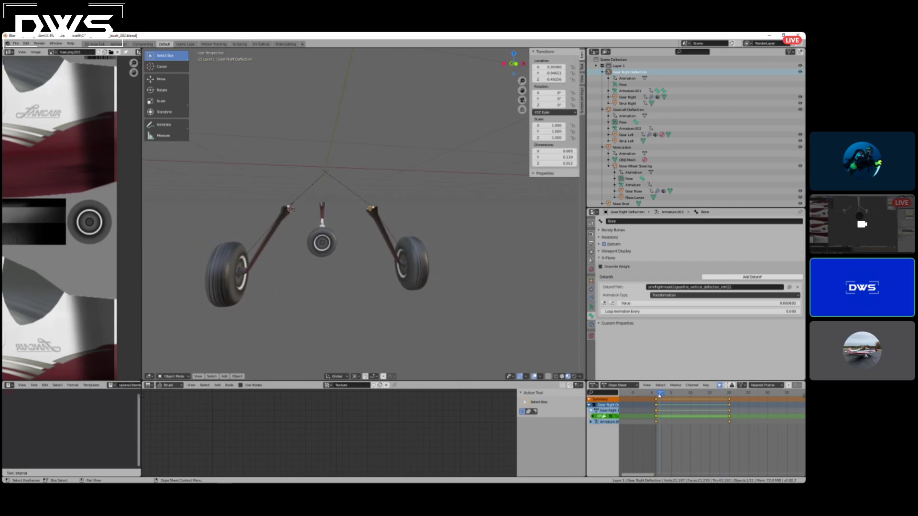
{"action": "middle_click_drag", "start_coordinate": [345, 252], "coordinate": [170, 209]}
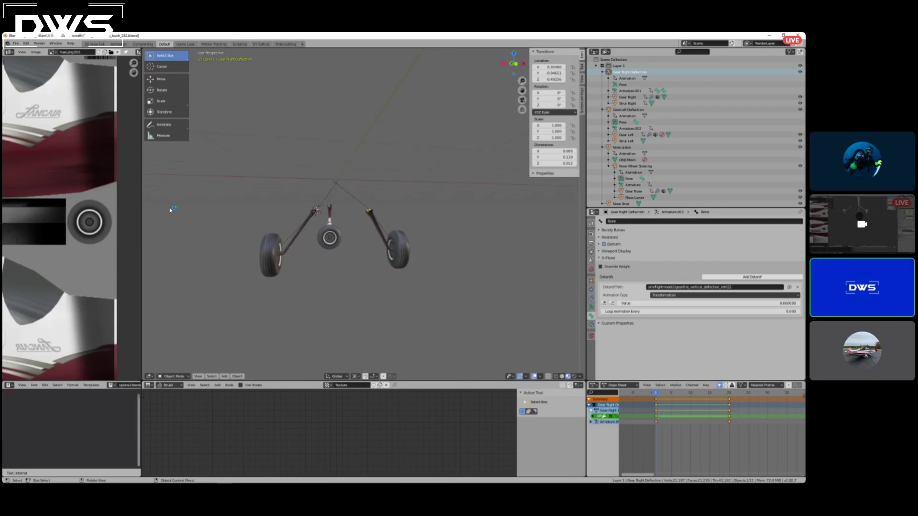